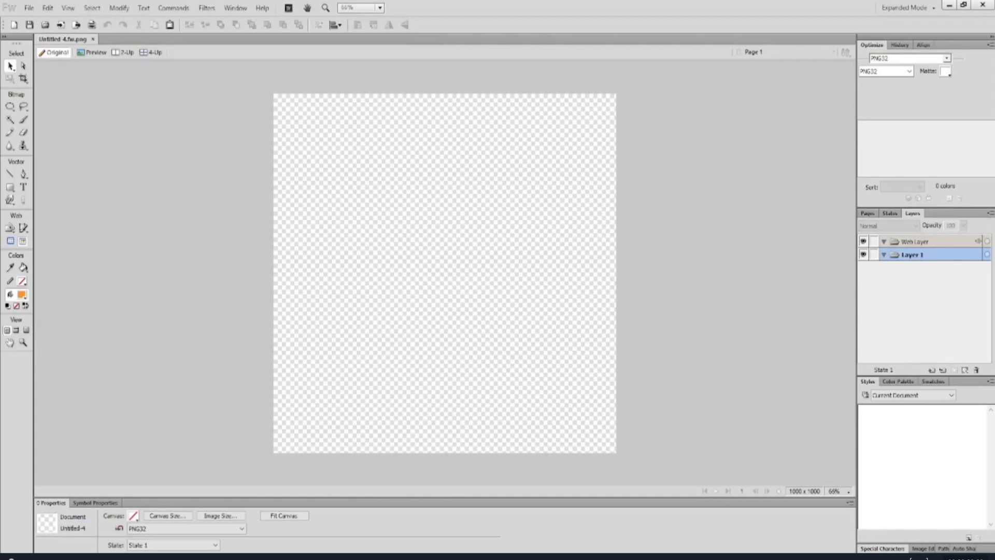
- Paste the copied portrait photo into the blank document and move it until its lower edge can be reached
right_click(210, 81)
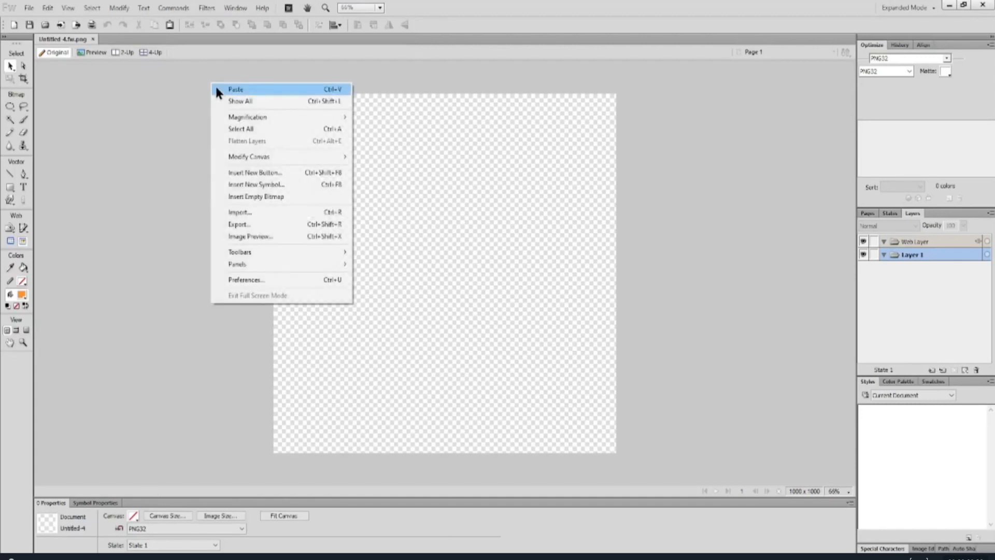
left_click(224, 89)
left_click_drag(377, 154, 440, 306)
right_click(217, 148)
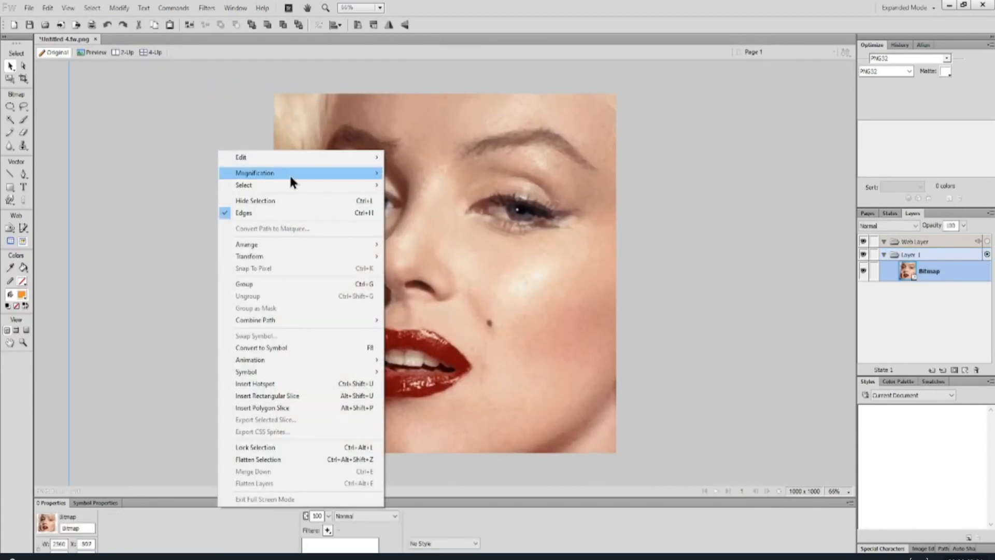
mouse_move(289, 173)
left_click(426, 233)
left_click_drag(480, 269, 407, 204)
right_click(439, 205)
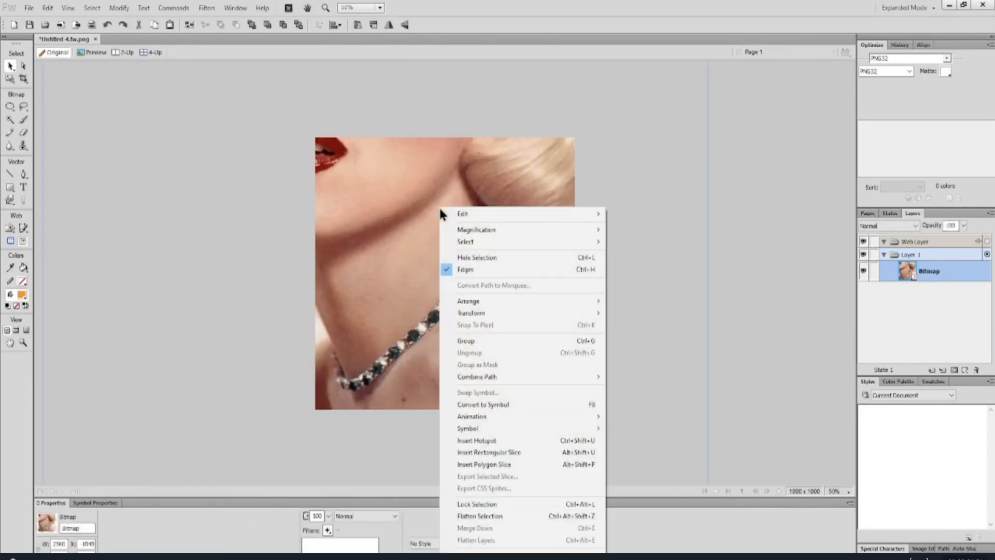
mouse_move(560, 230)
left_click(658, 280)
left_click_drag(328, 343, 331, 280)
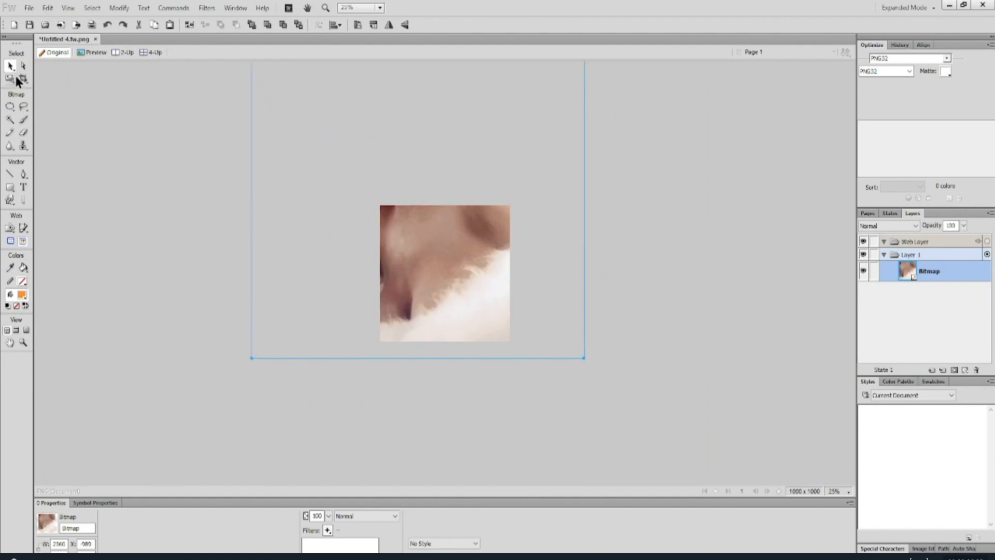
- Set the pasted photo's width to 1000 pixels
left_click(12, 79)
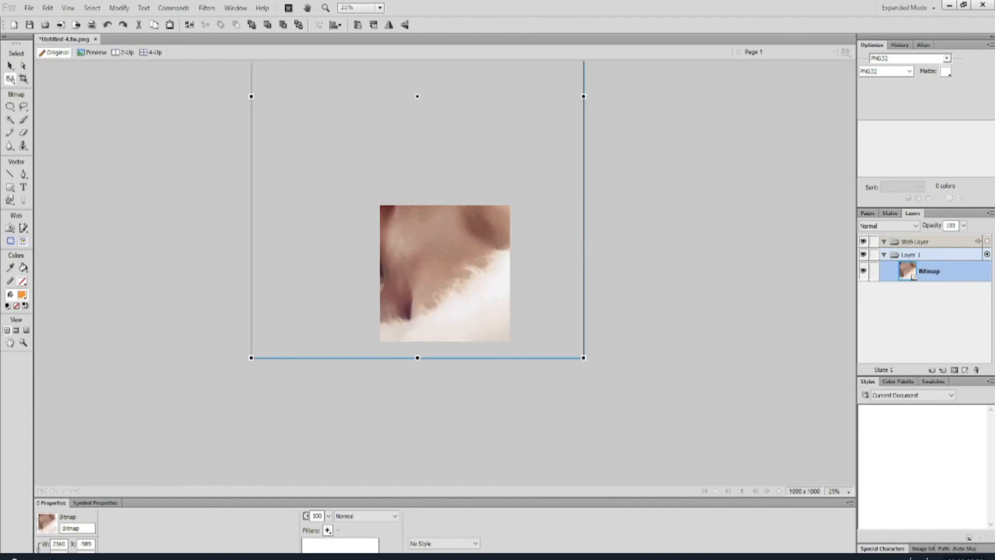
double_click(61, 543)
type("1000")
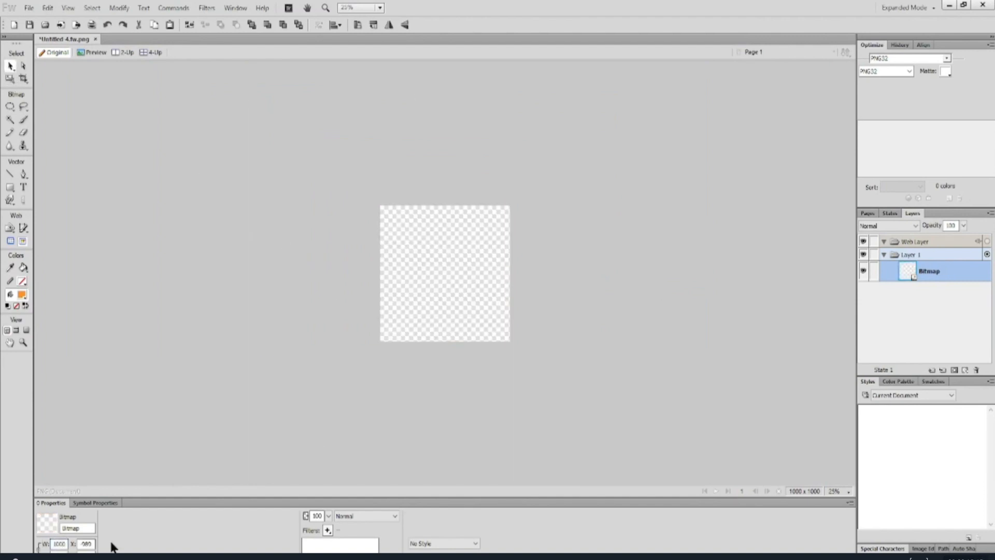
key("Return")
- Align the resized photo with the canvas so it fills it, and lock it as the tracing reference
right_click(306, 182)
mouse_move(382, 212)
left_click(472, 242)
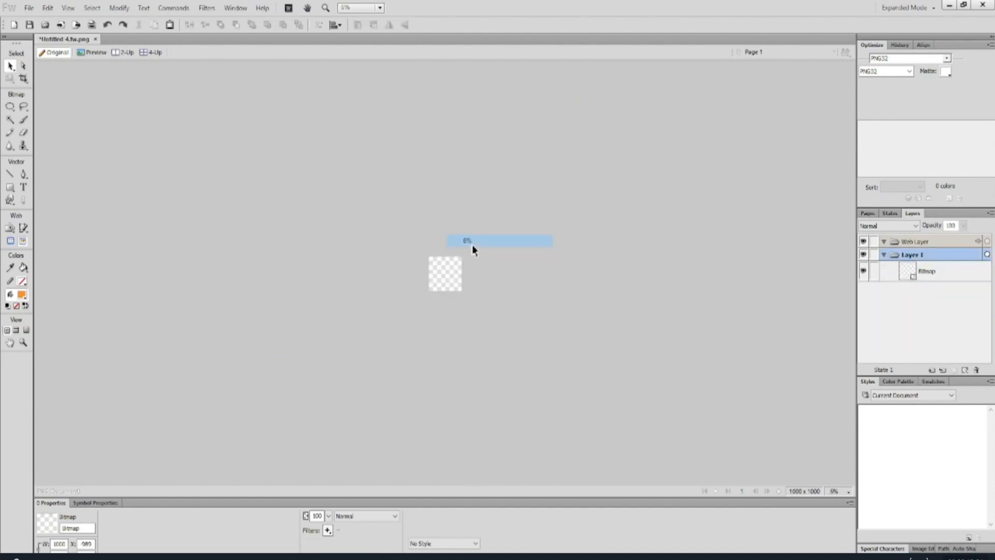
left_click(418, 202)
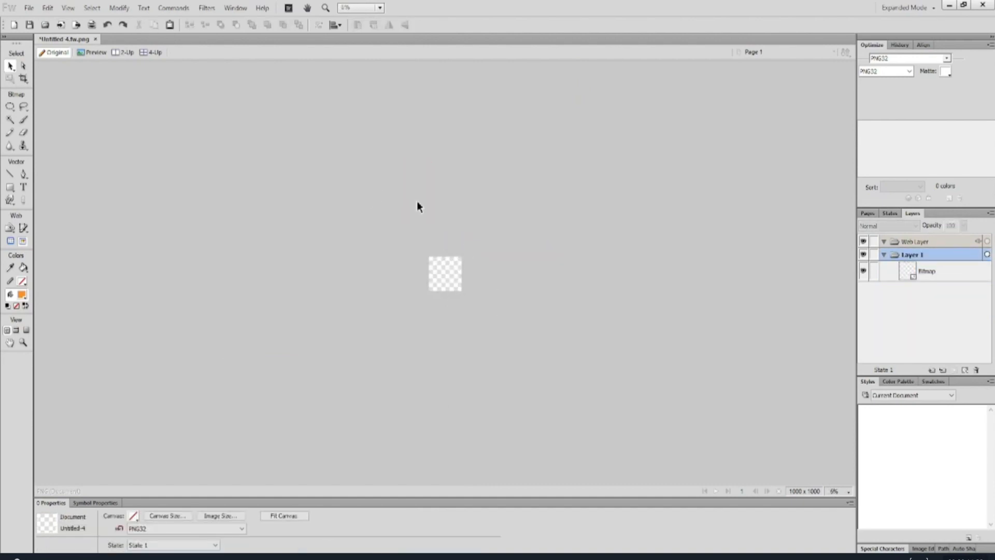
left_click(449, 279)
right_click(306, 183)
mouse_move(373, 216)
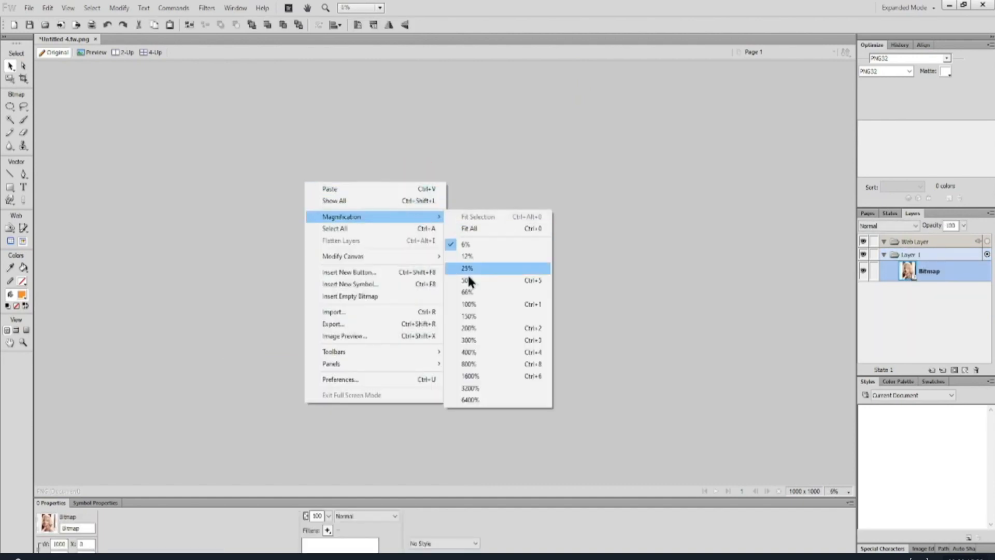
left_click(471, 293)
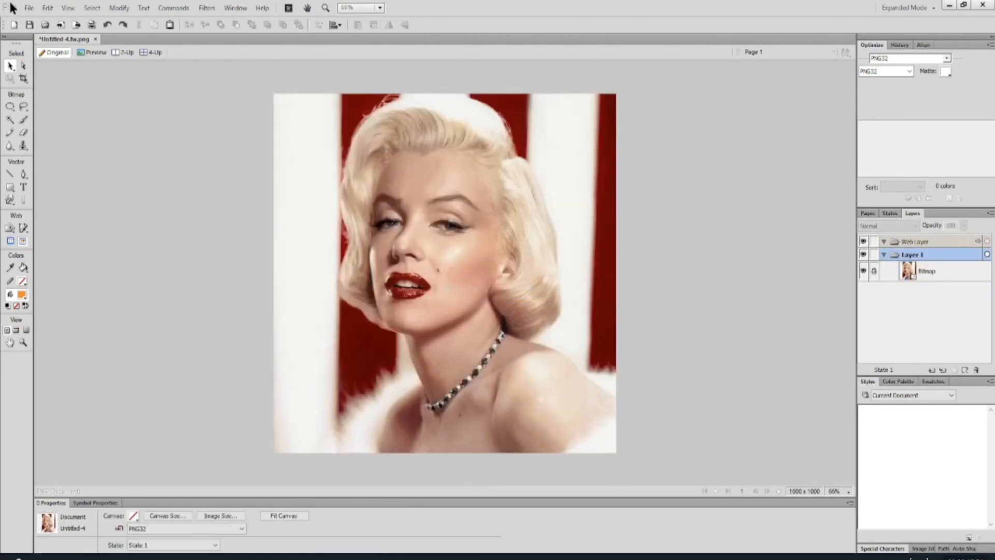
- Add an empty bitmap above the locked photo and set the Pencil tool's colour to black
left_click(964, 370)
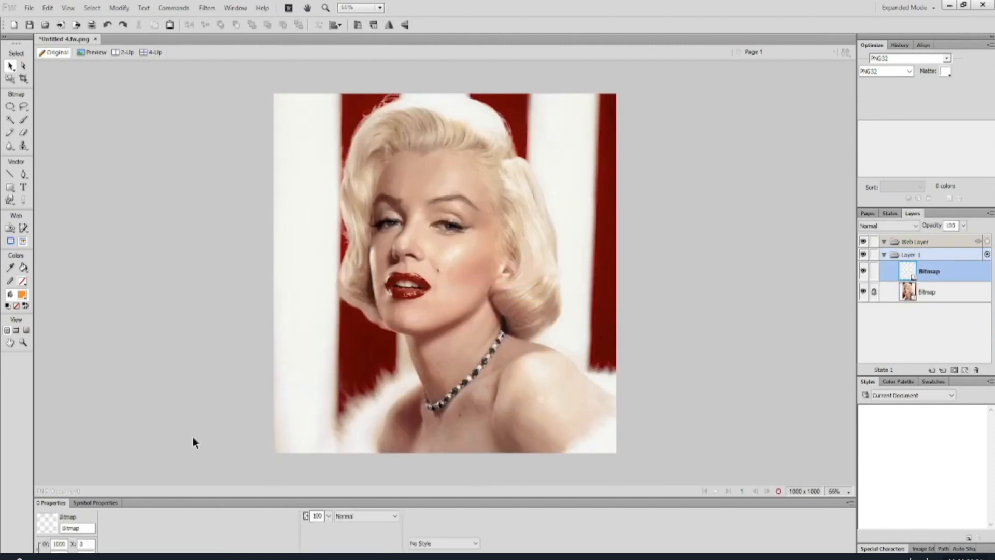
left_click(23, 119)
left_click(10, 132)
left_click(22, 281)
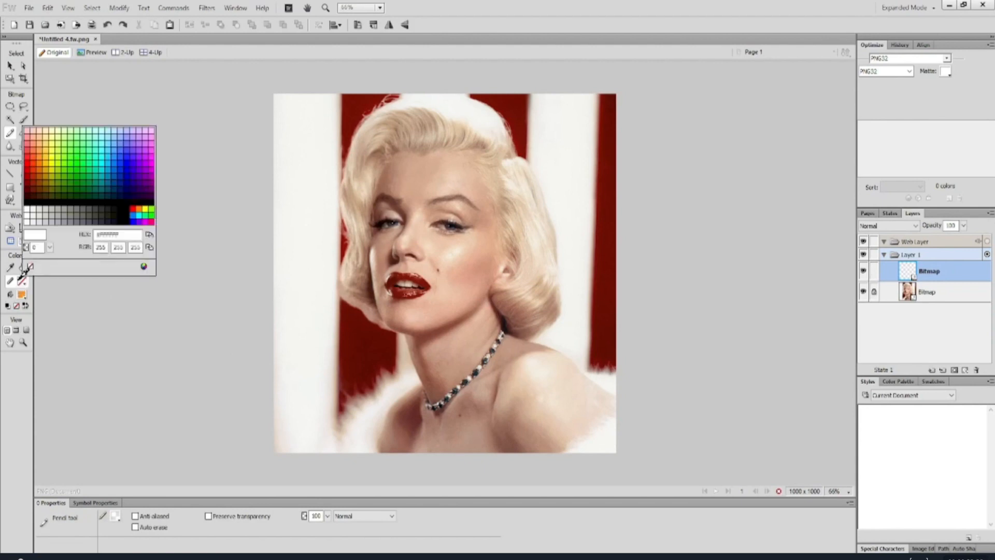
left_click(39, 196)
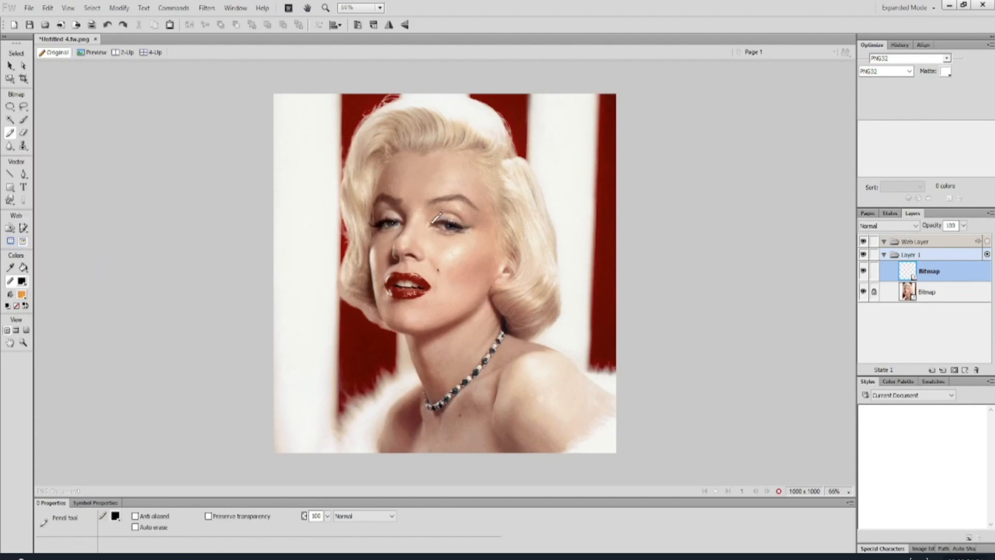
- Trace the right-hand eye, cheek, ear and hair in pencil, continuing over the crown of the head and shading the cheek
mouse_move(465, 223)
left_mouse_down()
mouse_move(434, 223)
mouse_move(482, 216)
mouse_move(441, 217)
mouse_move(461, 222)
mouse_move(448, 221)
mouse_move(462, 227)
mouse_move(454, 232)
mouse_move(434, 221)
mouse_move(486, 252)
mouse_move(446, 273)
mouse_move(456, 295)
mouse_move(490, 267)
mouse_move(485, 283)
mouse_move(445, 317)
mouse_move(405, 321)
mouse_move(454, 317)
mouse_move(489, 278)
mouse_move(495, 226)
mouse_move(482, 296)
mouse_move(439, 323)
mouse_move(397, 320)
mouse_move(458, 323)
mouse_move(498, 279)
mouse_move(494, 209)
mouse_move(493, 275)
mouse_move(468, 305)
mouse_move(391, 324)
mouse_move(438, 323)
mouse_move(482, 292)
mouse_move(499, 231)
mouse_move(491, 193)
mouse_move(497, 283)
mouse_move(518, 253)
mouse_move(499, 217)
mouse_move(511, 225)
mouse_move(511, 265)
mouse_move(518, 243)
mouse_move(494, 218)
mouse_move(521, 224)
mouse_move(513, 280)
mouse_move(497, 217)
mouse_move(511, 261)
mouse_move(497, 224)
mouse_move(519, 199)
mouse_move(501, 295)
mouse_move(518, 196)
mouse_move(533, 257)
mouse_move(500, 296)
mouse_move(510, 207)
mouse_move(500, 292)
mouse_move(518, 331)
mouse_move(498, 305)
mouse_move(511, 326)
mouse_move(505, 317)
mouse_move(557, 313)
mouse_move(563, 323)
mouse_move(563, 277)
mouse_move(518, 336)
mouse_move(555, 223)
mouse_move(531, 219)
mouse_move(557, 239)
mouse_move(539, 174)
mouse_move(557, 228)
mouse_move(529, 150)
left_mouse_up()
left_click_drag(518, 158, 543, 225)
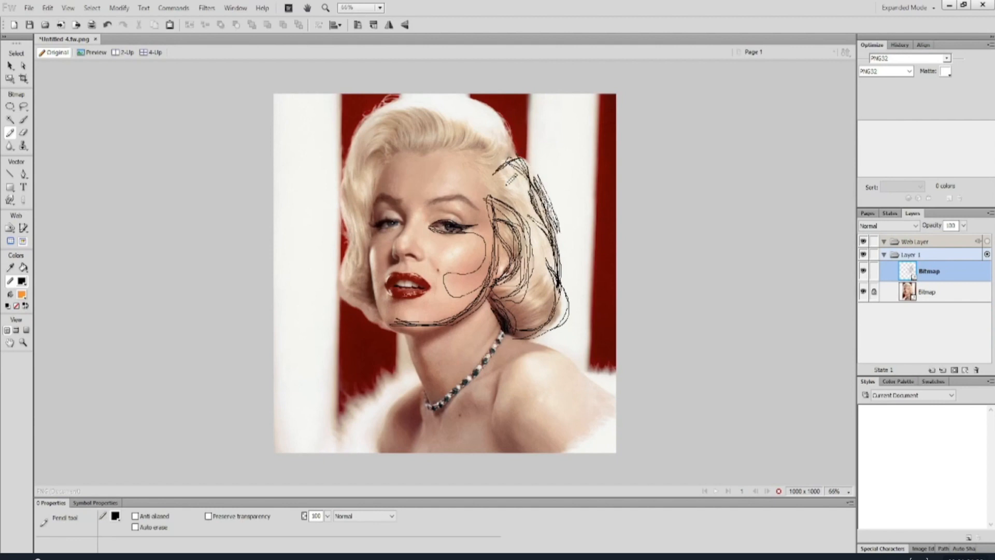
mouse_move(488, 180)
left_mouse_down()
mouse_move(508, 186)
mouse_move(488, 184)
mouse_move(499, 196)
mouse_move(475, 158)
mouse_move(506, 143)
mouse_move(493, 128)
mouse_move(482, 155)
mouse_move(470, 113)
mouse_move(485, 146)
mouse_move(476, 149)
mouse_move(522, 156)
mouse_move(499, 113)
mouse_move(521, 151)
mouse_move(510, 146)
mouse_move(507, 115)
mouse_move(421, 88)
mouse_move(397, 96)
mouse_move(465, 94)
mouse_move(386, 99)
mouse_move(401, 89)
mouse_move(377, 99)
mouse_move(350, 141)
mouse_move(360, 120)
mouse_move(349, 162)
mouse_move(355, 141)
left_mouse_up()
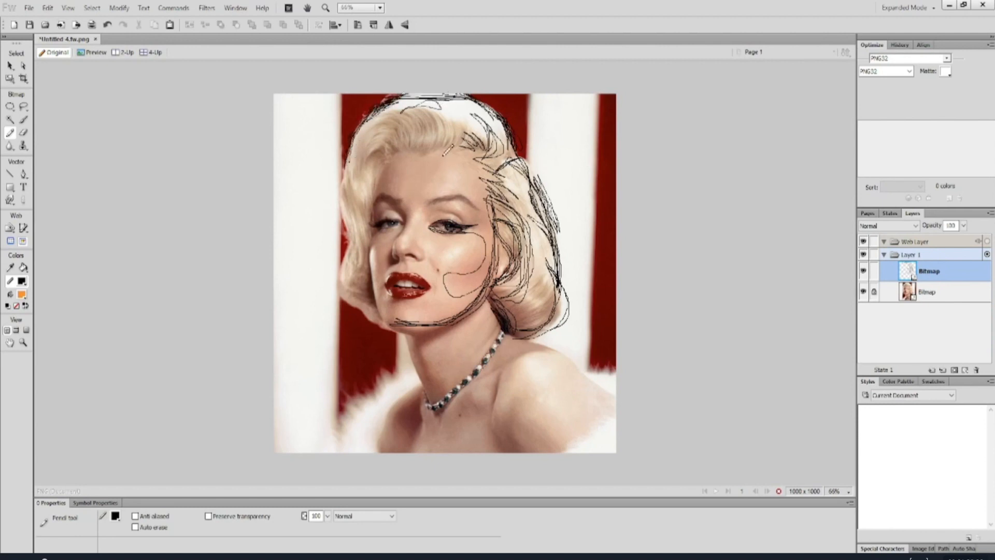
mouse_move(443, 154)
left_mouse_down()
mouse_move(476, 140)
mouse_move(452, 149)
mouse_move(492, 156)
left_mouse_up()
mouse_move(483, 228)
left_mouse_down()
mouse_move(450, 292)
mouse_move(493, 275)
mouse_move(459, 270)
mouse_move(484, 228)
mouse_move(450, 290)
mouse_move(480, 248)
mouse_move(470, 295)
mouse_move(495, 239)
mouse_move(472, 288)
mouse_move(451, 280)
mouse_move(466, 282)
mouse_move(445, 311)
mouse_move(482, 290)
mouse_move(469, 284)
left_mouse_up()
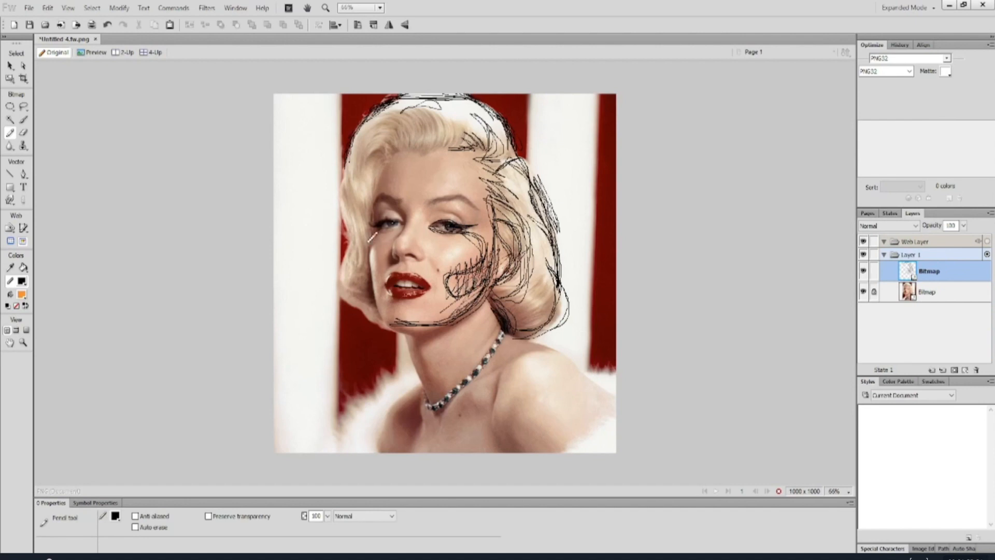
- Trace the left jaw, chin and neck with repeated pencil strokes, and briefly hide the photo to check the sketch
mouse_move(379, 300)
left_mouse_down()
mouse_move(391, 328)
mouse_move(432, 328)
mouse_move(390, 326)
mouse_move(374, 296)
left_mouse_up()
mouse_move(402, 333)
left_mouse_down()
mouse_move(451, 317)
mouse_move(404, 324)
mouse_move(383, 298)
mouse_move(394, 316)
mouse_move(386, 310)
left_mouse_up()
left_click_drag(373, 260, 371, 257)
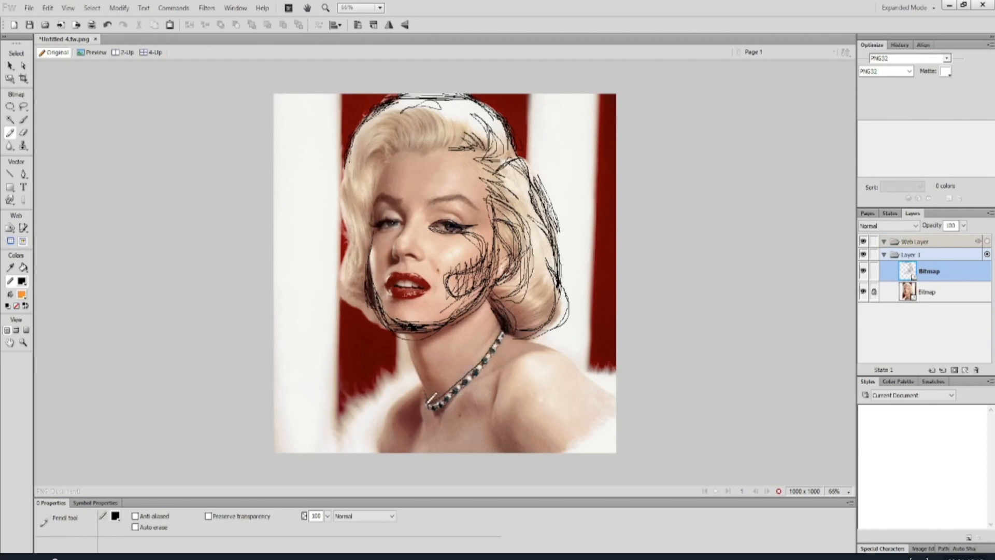
mouse_move(429, 397)
left_mouse_down()
mouse_move(406, 335)
mouse_move(436, 392)
left_mouse_up()
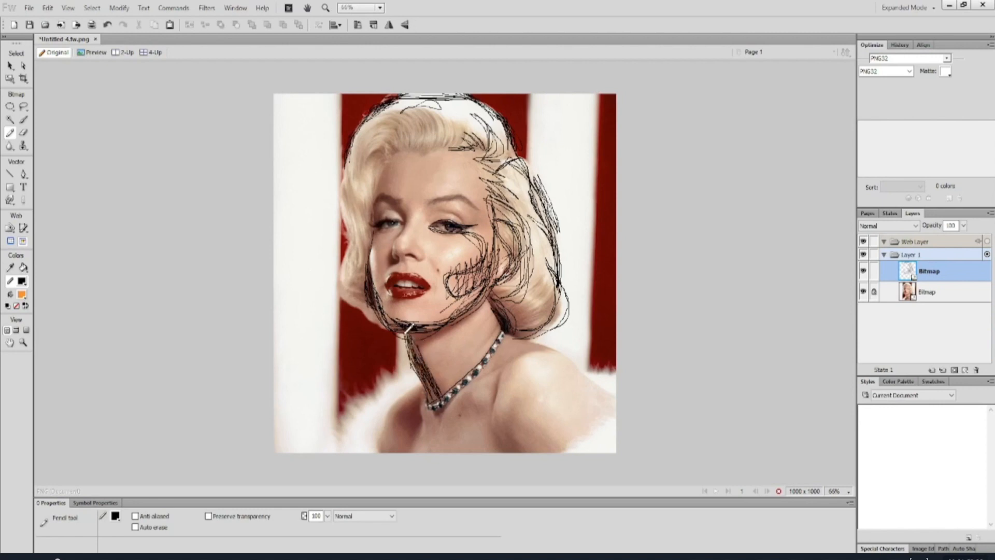
left_click(863, 291)
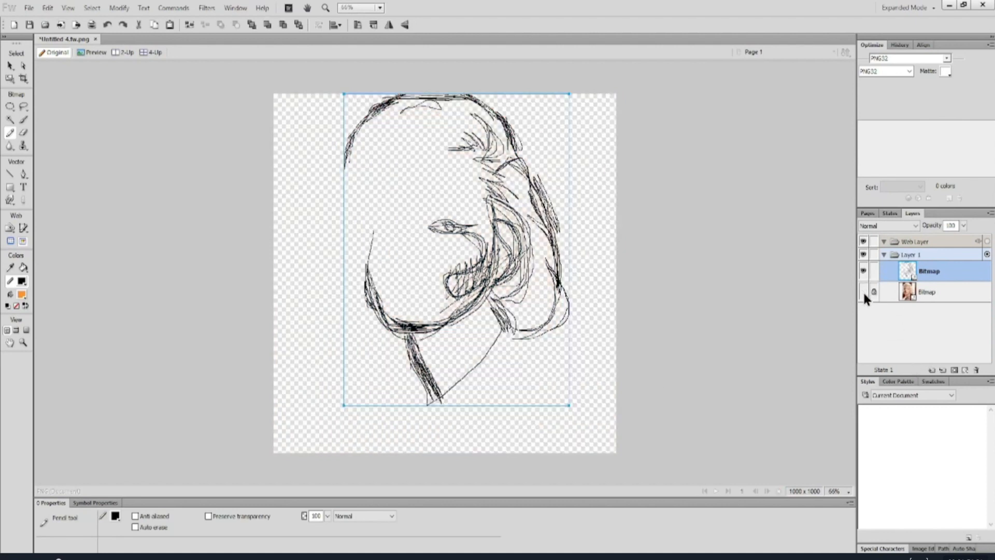
key("ctrl+z")
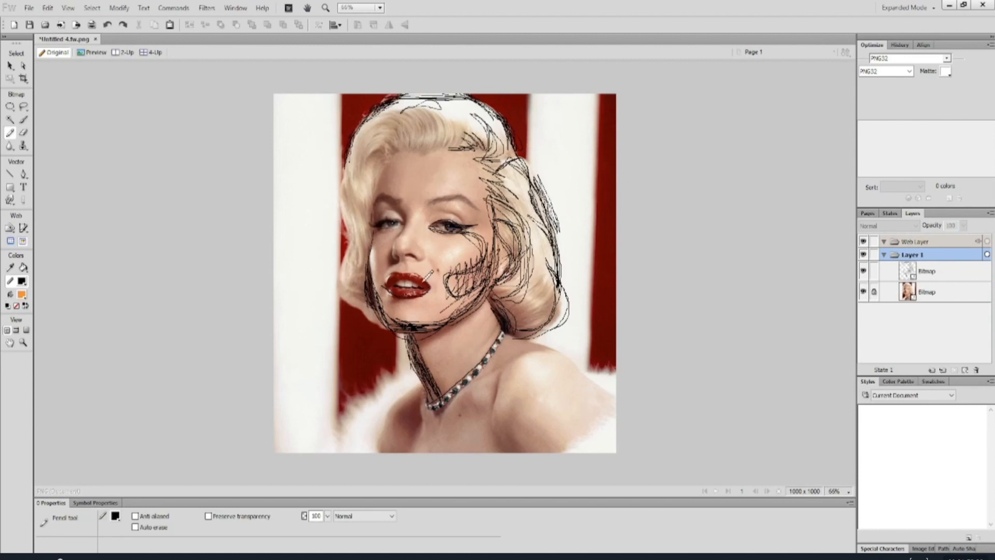
- Pencil in the mouth, nose, eyebrows and eyes, and sketch the curls along the forehead and left side of the head
mouse_move(387, 288)
left_mouse_down()
mouse_move(429, 287)
mouse_move(409, 274)
mouse_move(389, 288)
mouse_move(401, 322)
mouse_move(378, 274)
mouse_move(379, 304)
mouse_move(384, 271)
mouse_move(418, 259)
mouse_move(446, 266)
mouse_move(414, 242)
mouse_move(390, 252)
left_mouse_up()
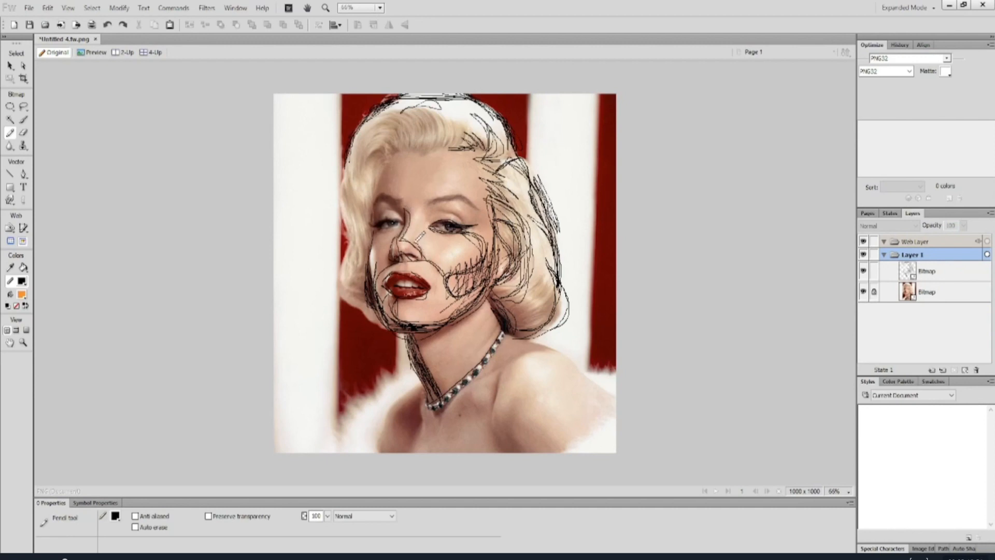
mouse_move(418, 237)
left_mouse_down()
mouse_move(441, 194)
mouse_move(483, 207)
left_mouse_up()
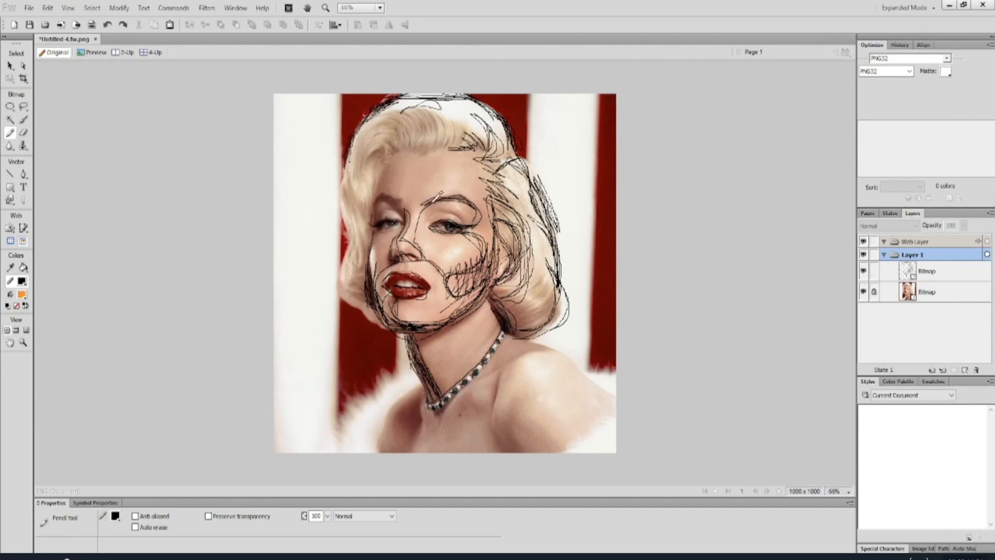
mouse_move(443, 206)
left_mouse_down()
mouse_move(465, 227)
mouse_move(428, 208)
left_mouse_up()
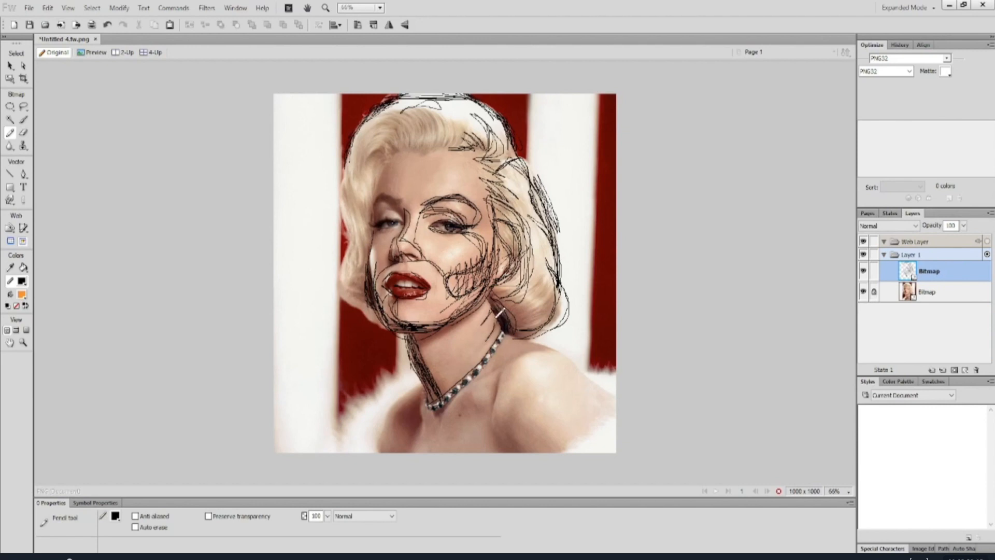
mouse_move(450, 149)
left_mouse_down()
mouse_move(431, 111)
mouse_move(429, 136)
mouse_move(398, 116)
mouse_move(421, 144)
mouse_move(430, 140)
mouse_move(365, 141)
mouse_move(410, 131)
mouse_move(371, 154)
mouse_move(408, 143)
mouse_move(387, 160)
mouse_move(436, 142)
mouse_move(474, 150)
mouse_move(464, 140)
mouse_move(479, 121)
mouse_move(466, 95)
mouse_move(364, 164)
mouse_move(368, 156)
mouse_move(382, 161)
mouse_move(372, 233)
mouse_move(372, 171)
mouse_move(338, 186)
mouse_move(353, 243)
mouse_move(325, 276)
mouse_move(396, 344)
mouse_move(349, 263)
mouse_move(361, 143)
mouse_move(343, 193)
mouse_move(372, 197)
mouse_move(364, 176)
mouse_move(366, 240)
mouse_move(353, 258)
mouse_move(367, 301)
mouse_move(363, 181)
mouse_move(346, 199)
mouse_move(347, 221)
mouse_move(372, 240)
mouse_move(342, 280)
mouse_move(381, 224)
left_mouse_up()
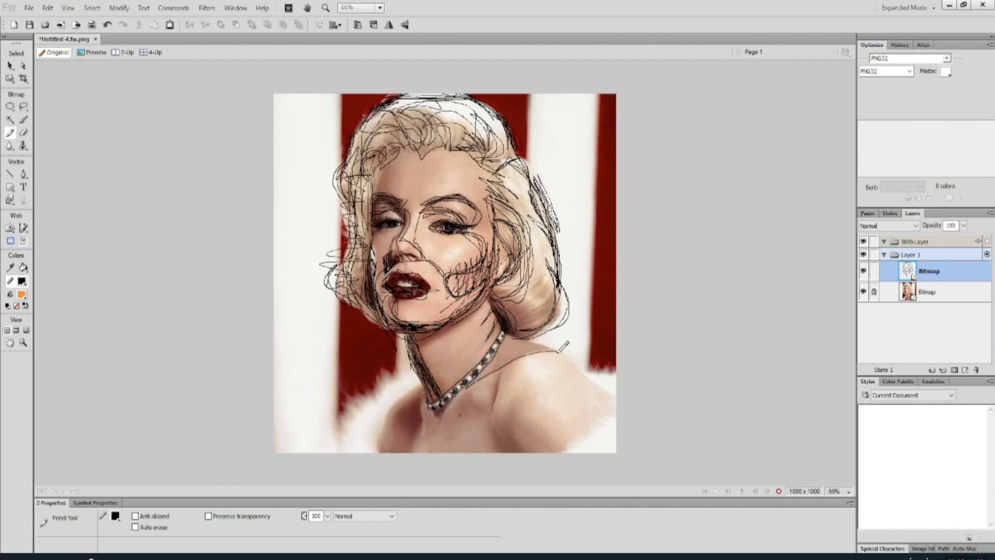
- Sketch the shoulder line beside the necklace, the collarbone and the shadow contours across the chest
left_click_drag(506, 333, 554, 346)
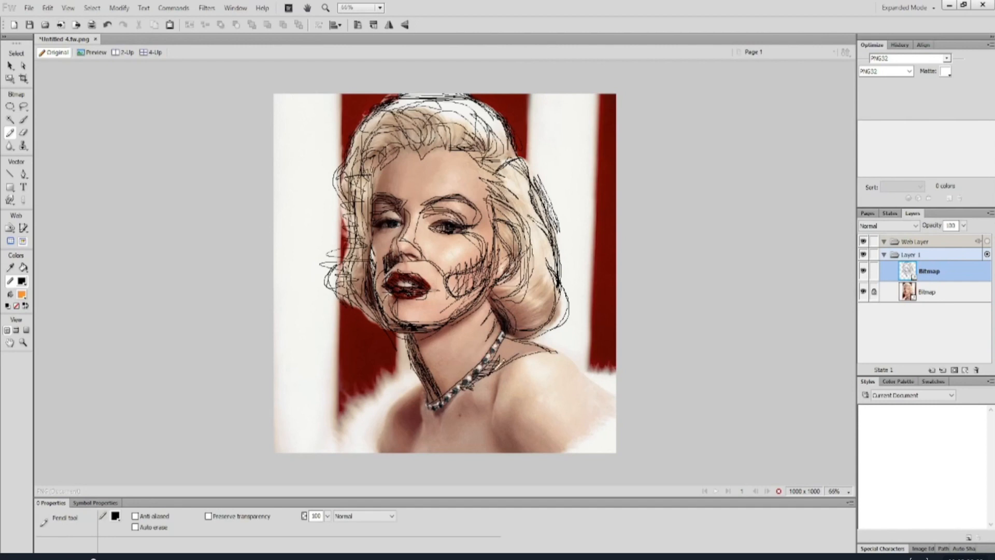
mouse_move(513, 358)
left_mouse_down()
mouse_move(480, 369)
mouse_move(517, 349)
mouse_move(490, 410)
mouse_move(494, 369)
mouse_move(492, 388)
left_mouse_up()
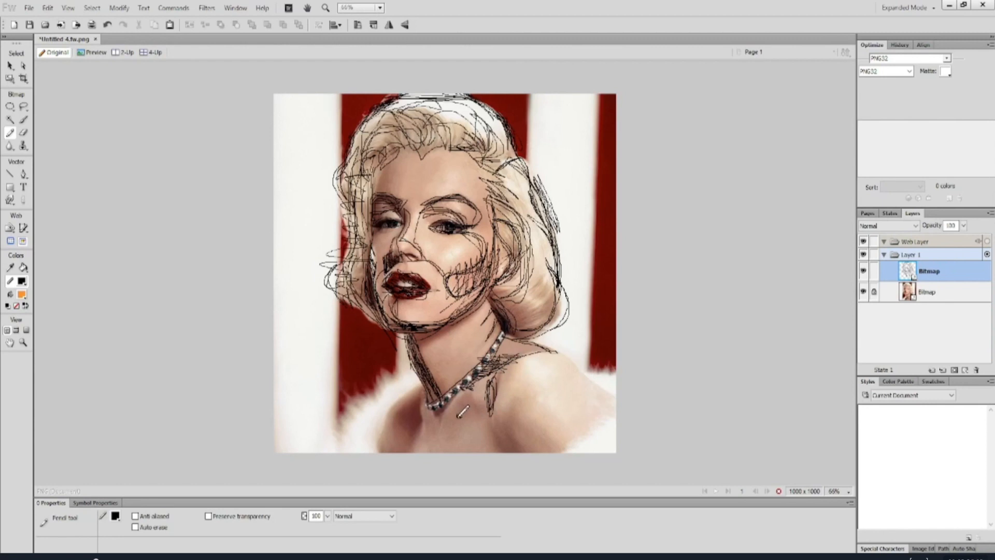
mouse_move(475, 400)
left_mouse_down()
mouse_move(438, 454)
mouse_move(433, 420)
mouse_move(416, 442)
mouse_move(412, 432)
mouse_move(412, 390)
mouse_move(374, 444)
mouse_move(389, 455)
mouse_move(405, 401)
left_mouse_up()
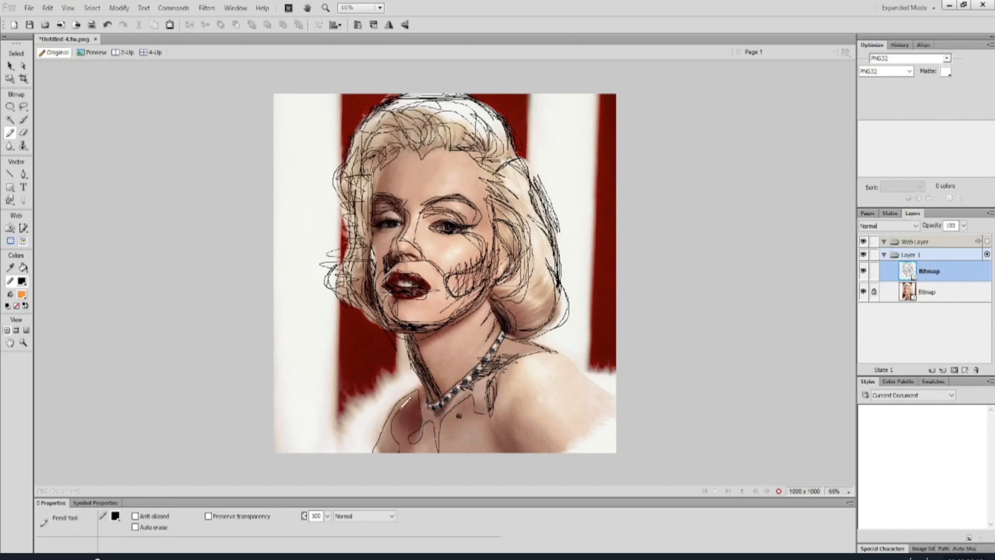
mouse_move(529, 408)
left_mouse_down()
mouse_move(498, 407)
mouse_move(490, 429)
mouse_move(504, 451)
mouse_move(527, 419)
mouse_move(505, 433)
mouse_move(533, 453)
mouse_move(507, 439)
left_mouse_up()
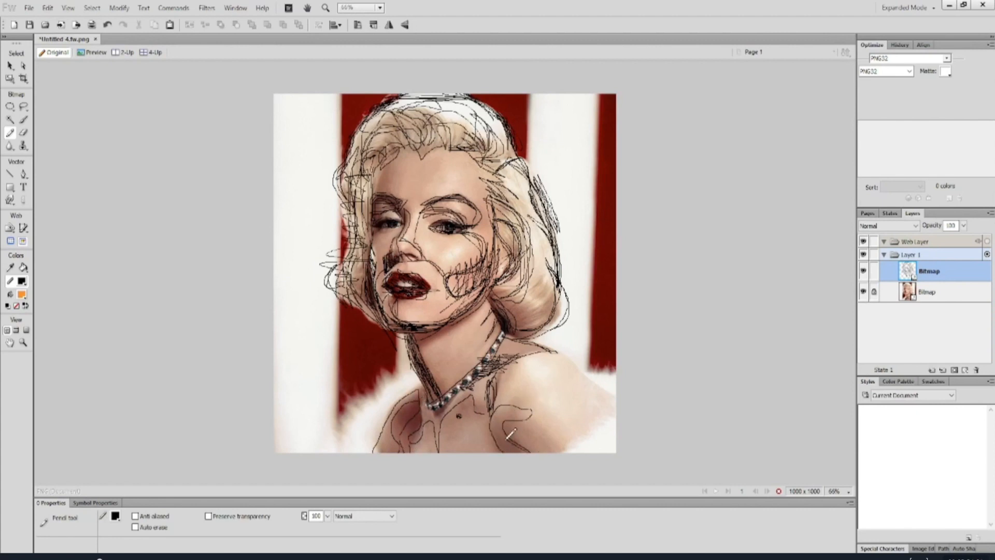
- Outline the right shoulder and draw zigzag pencil strokes for the fur wrap on both sides of the body
mouse_move(540, 345)
left_mouse_down()
mouse_move(559, 354)
mouse_move(611, 389)
mouse_move(588, 438)
mouse_move(544, 449)
left_mouse_up()
mouse_move(422, 369)
left_mouse_down()
mouse_move(401, 369)
mouse_move(288, 452)
left_mouse_up()
mouse_move(569, 363)
left_mouse_down()
mouse_move(618, 387)
mouse_move(606, 368)
mouse_move(573, 357)
mouse_move(571, 343)
mouse_move(497, 325)
mouse_move(622, 356)
mouse_move(598, 390)
mouse_move(550, 340)
mouse_move(621, 390)
mouse_move(536, 347)
mouse_move(561, 351)
mouse_move(550, 384)
mouse_move(591, 428)
left_mouse_up()
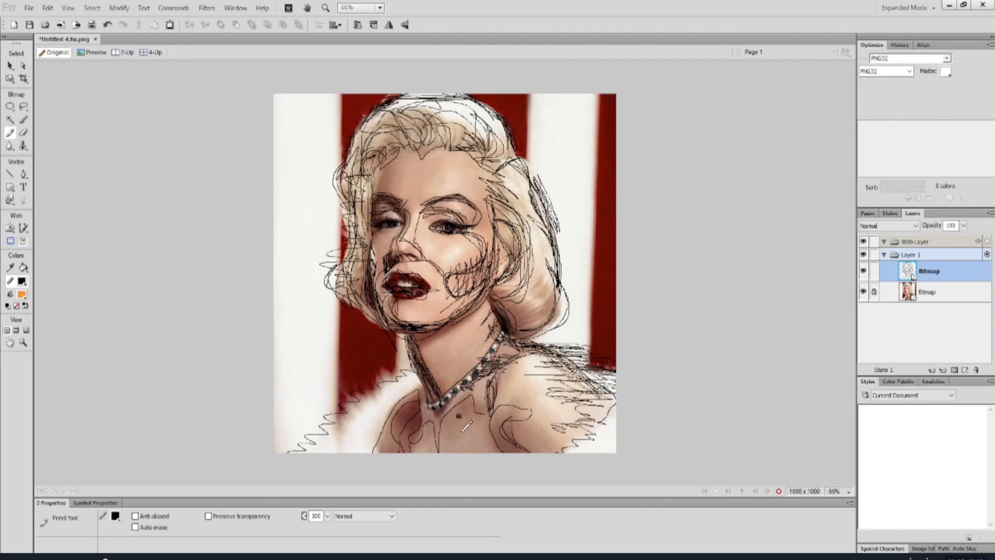
mouse_move(419, 367)
left_mouse_down()
mouse_move(332, 412)
mouse_move(346, 433)
mouse_move(259, 439)
left_mouse_up()
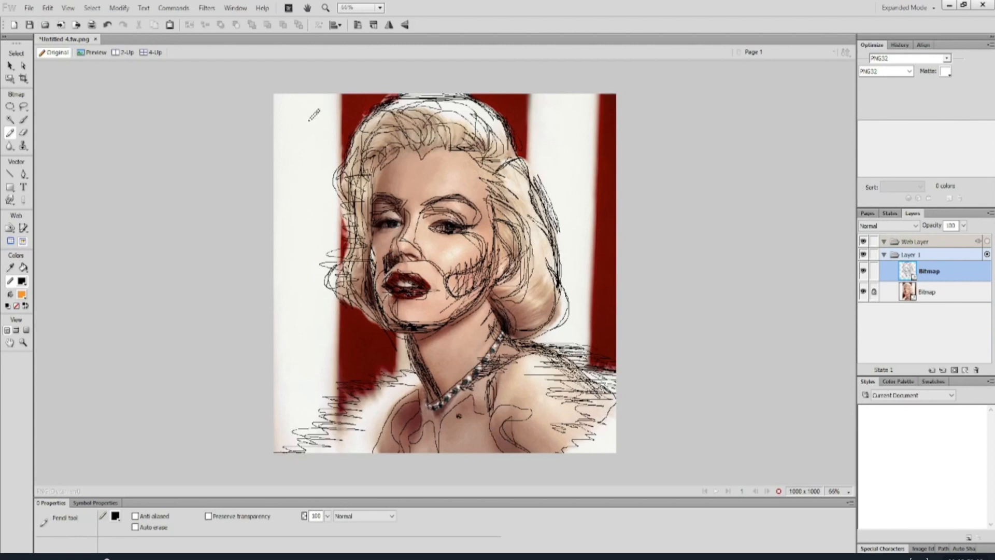
- Hatch the striped background on both sides of the head with dense pencil strokes
mouse_move(311, 111)
left_mouse_down()
mouse_move(289, 267)
mouse_move(304, 224)
mouse_move(311, 363)
mouse_move(275, 306)
mouse_move(291, 83)
mouse_move(337, 151)
mouse_move(303, 103)
mouse_move(280, 124)
left_mouse_up()
mouse_move(306, 171)
left_mouse_down()
mouse_move(311, 337)
mouse_move(374, 352)
mouse_move(301, 393)
mouse_move(280, 363)
mouse_move(345, 369)
left_mouse_up()
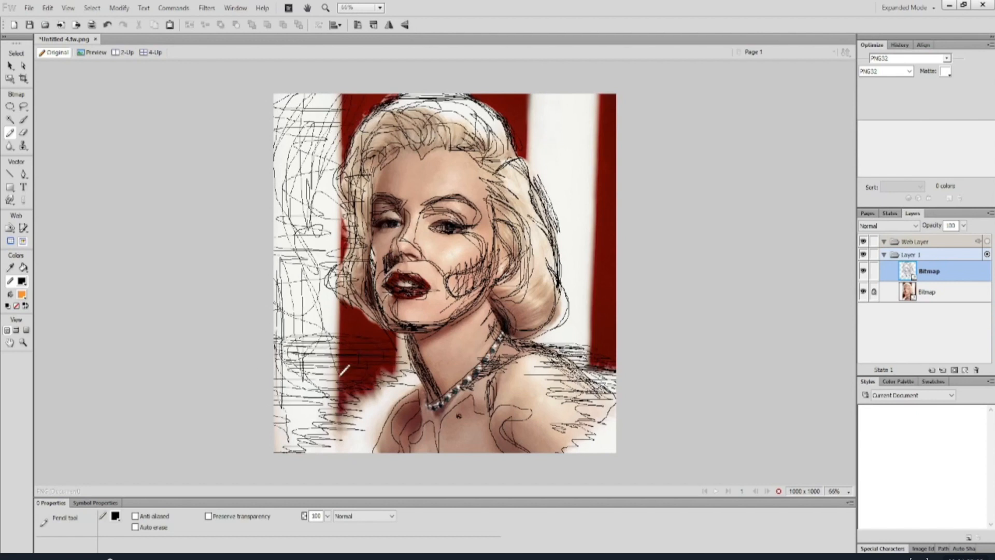
mouse_move(358, 312)
left_mouse_down()
mouse_move(298, 318)
mouse_move(340, 325)
left_mouse_up()
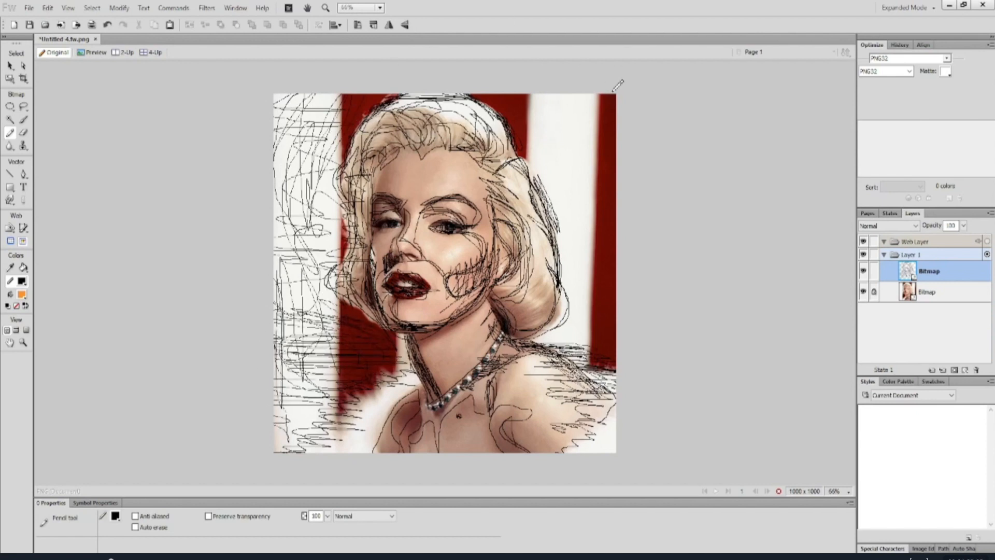
mouse_move(613, 106)
left_mouse_down()
mouse_move(547, 126)
mouse_move(583, 165)
mouse_move(544, 179)
mouse_move(570, 218)
mouse_move(570, 254)
mouse_move(626, 278)
left_mouse_up()
mouse_move(589, 332)
left_mouse_down()
mouse_move(583, 104)
mouse_move(550, 207)
left_mouse_up()
mouse_move(544, 165)
left_mouse_down()
mouse_move(605, 187)
mouse_move(520, 128)
mouse_move(557, 168)
mouse_move(660, 150)
mouse_move(632, 247)
mouse_move(570, 300)
mouse_move(565, 331)
mouse_move(575, 357)
mouse_move(516, 52)
mouse_move(555, 101)
mouse_move(629, 137)
mouse_move(599, 124)
mouse_move(581, 166)
mouse_move(591, 200)
mouse_move(570, 236)
mouse_move(585, 278)
mouse_move(560, 337)
mouse_move(625, 322)
mouse_move(661, 94)
mouse_move(541, 128)
mouse_move(596, 151)
mouse_move(626, 225)
mouse_move(605, 257)
mouse_move(603, 316)
mouse_move(544, 153)
mouse_move(425, 101)
mouse_move(366, 95)
mouse_move(289, 93)
mouse_move(369, 96)
mouse_move(276, 139)
left_mouse_up()
mouse_move(355, 152)
left_mouse_down()
mouse_move(337, 162)
mouse_move(363, 167)
mouse_move(342, 199)
mouse_move(227, 224)
mouse_move(357, 275)
mouse_move(337, 293)
mouse_move(280, 275)
mouse_move(319, 363)
mouse_move(240, 119)
mouse_move(321, 222)
left_mouse_up()
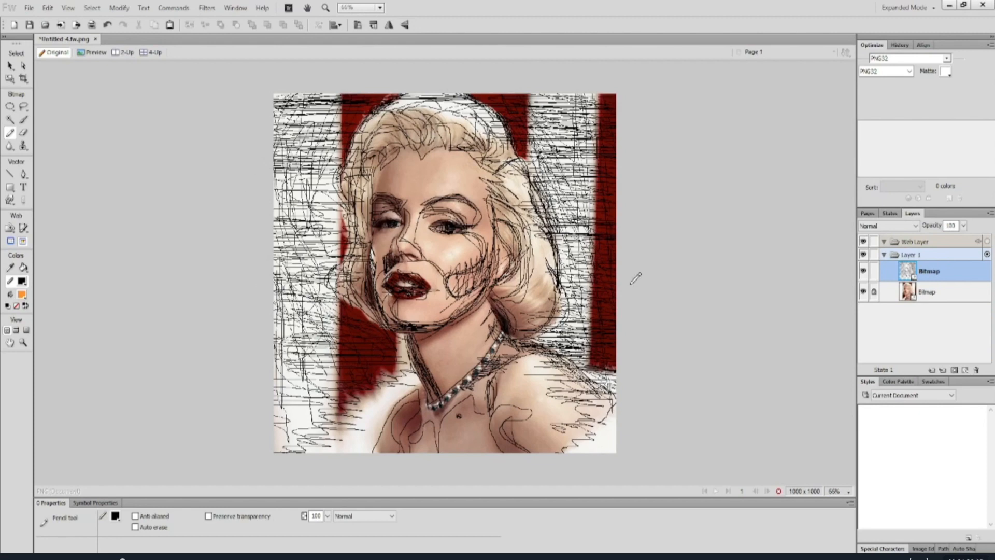
- Check the sketch with the photo hidden, show the photo again, and add pencil shading to the left side of the chest
left_click(863, 291)
left_click(863, 291)
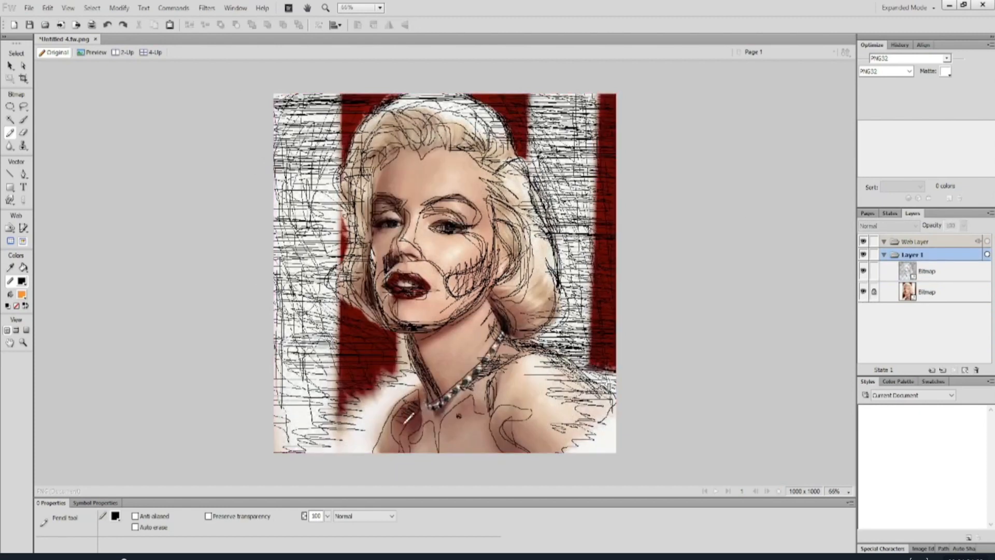
left_click(400, 439)
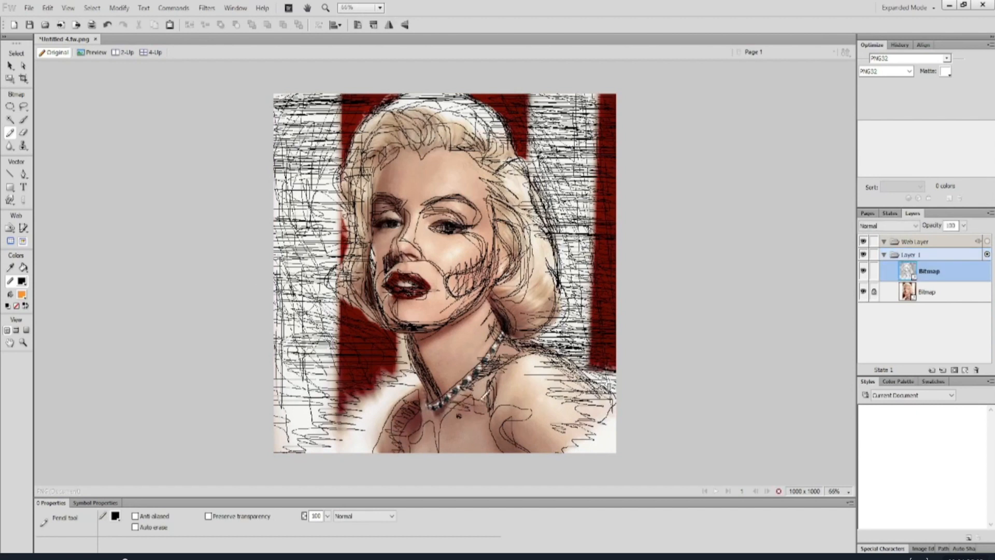
- Darken the shadow under the jaw with pencil strokes and check the sketch with the photo briefly hidden
left_click_drag(450, 333, 493, 301)
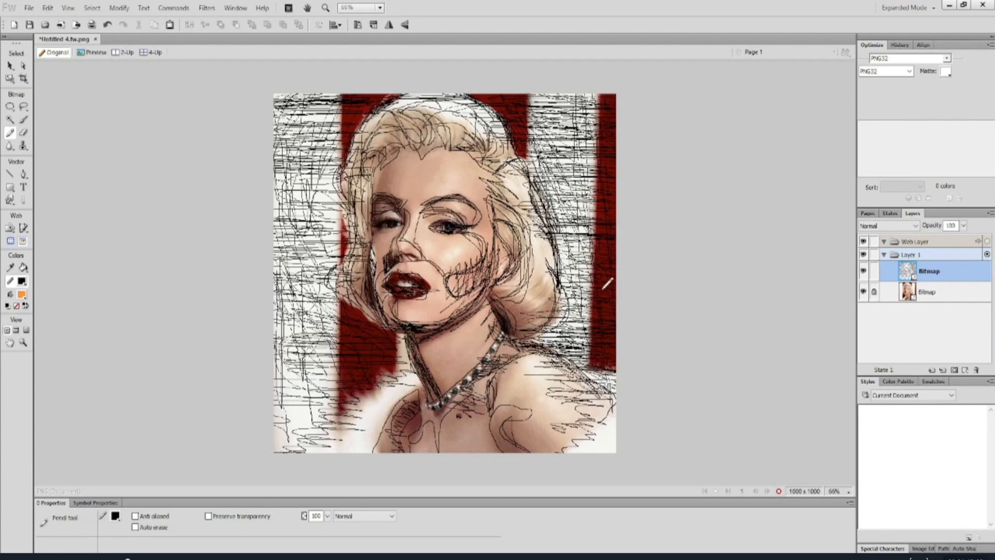
left_click(863, 292)
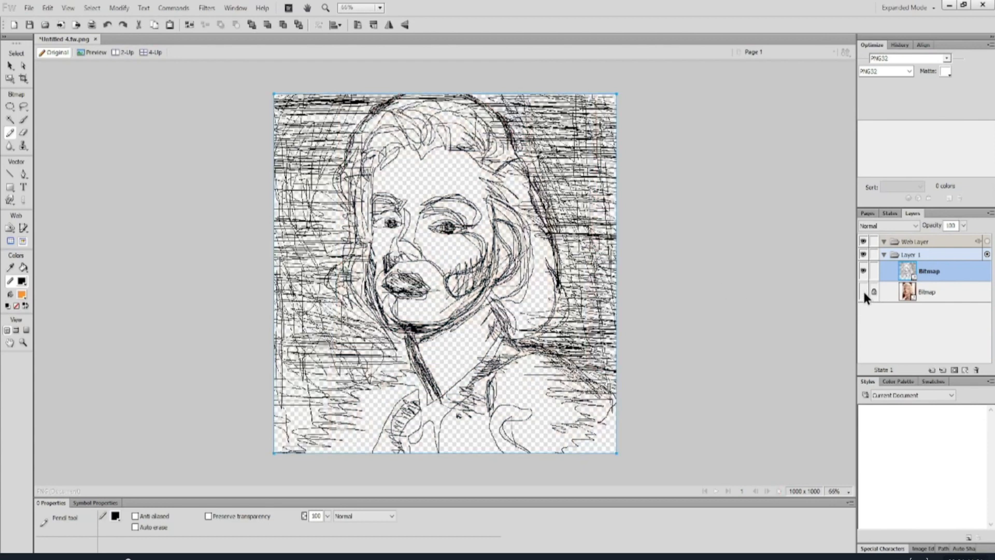
left_click(863, 292)
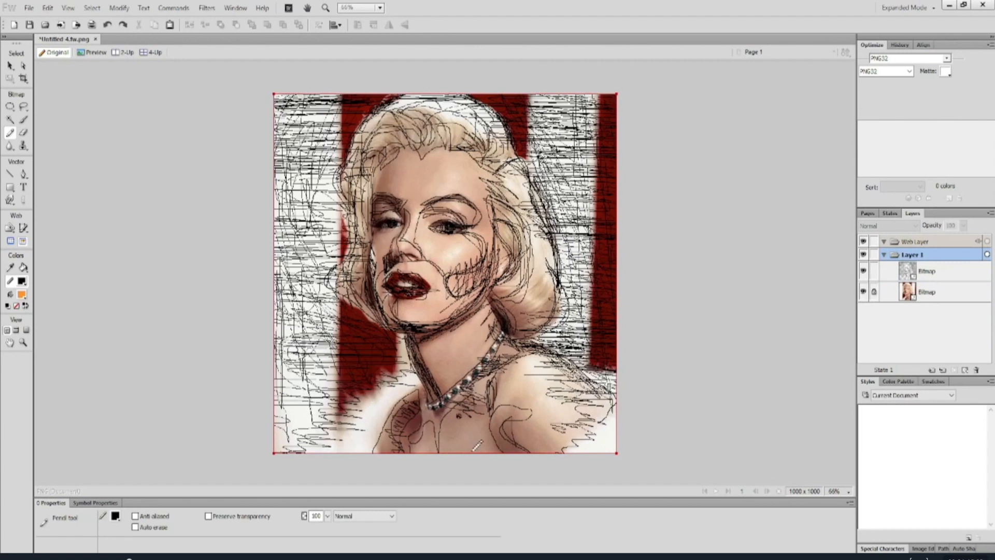
- Hatch the shadows on the right shoulder and across the chest below the necklace
mouse_move(542, 404)
left_mouse_down()
mouse_move(497, 414)
mouse_move(493, 426)
mouse_move(517, 445)
mouse_move(508, 451)
mouse_move(491, 413)
left_mouse_up()
left_click_drag(491, 454, 496, 441)
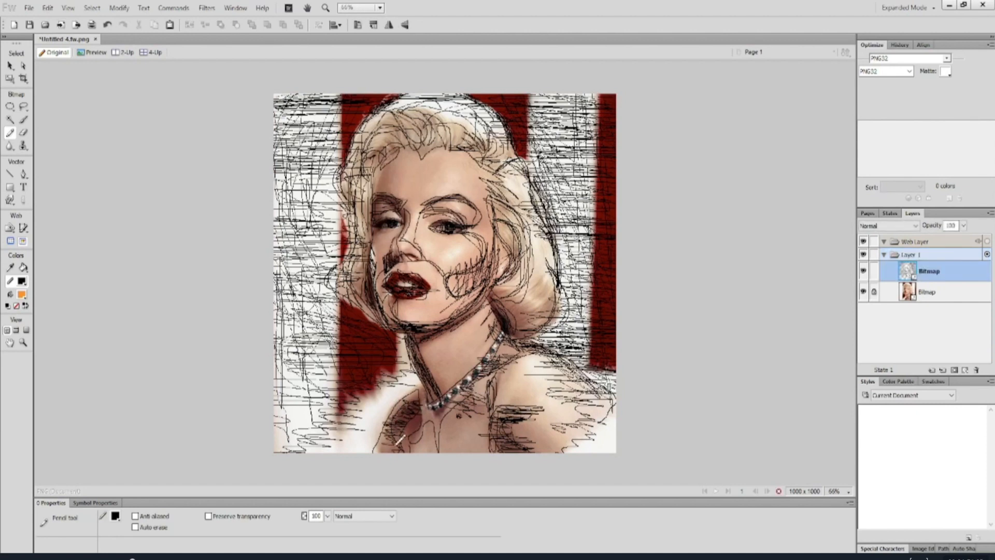
left_click_drag(456, 415, 438, 445)
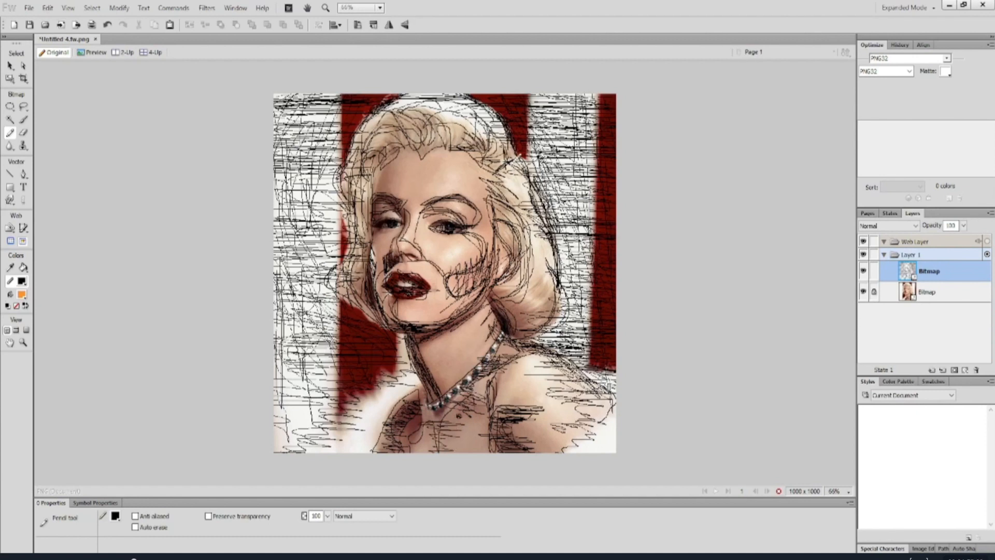
- Add pencil strands to the curls on the right, the crown and the left side of the hair
left_click_drag(516, 172, 524, 205)
left_click_drag(538, 240, 521, 325)
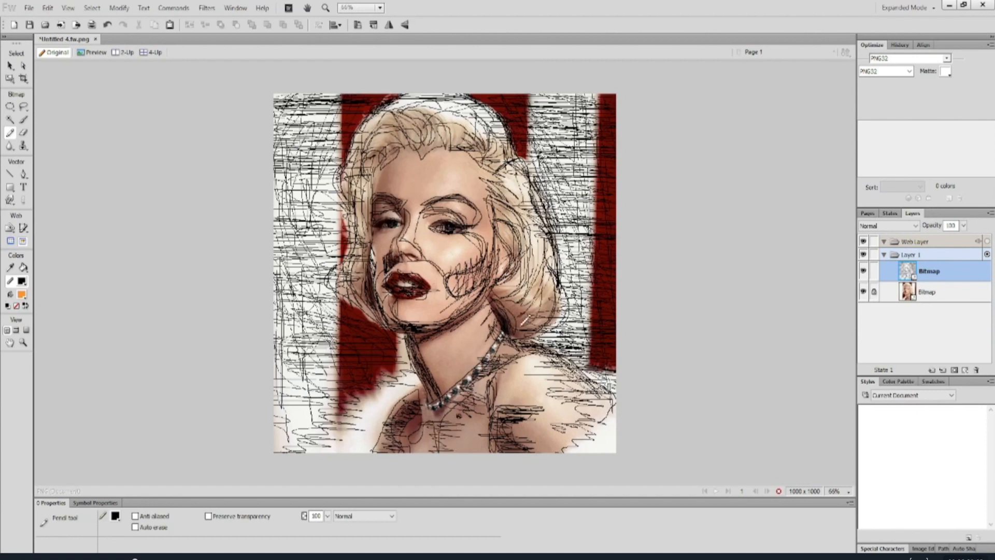
left_click_drag(554, 269, 536, 318)
left_click_drag(424, 108, 482, 146)
mouse_move(423, 95)
left_mouse_down()
mouse_move(359, 143)
mouse_move(362, 253)
left_mouse_up()
left_click_drag(372, 167, 368, 230)
- Shade the forehead, the right cheek and the area above the lips with light zigzag pencil strokes
mouse_move(372, 197)
left_mouse_down()
mouse_move(383, 158)
mouse_move(410, 168)
mouse_move(395, 190)
left_mouse_up()
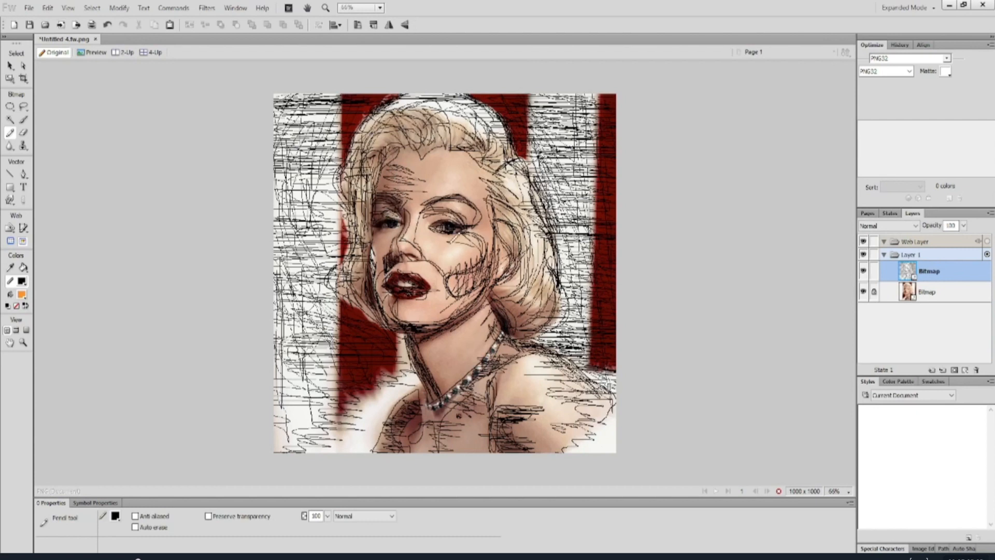
mouse_move(462, 232)
left_mouse_down()
mouse_move(430, 302)
mouse_move(438, 326)
left_mouse_up()
left_click_drag(415, 175, 470, 160)
left_click_drag(425, 156, 478, 145)
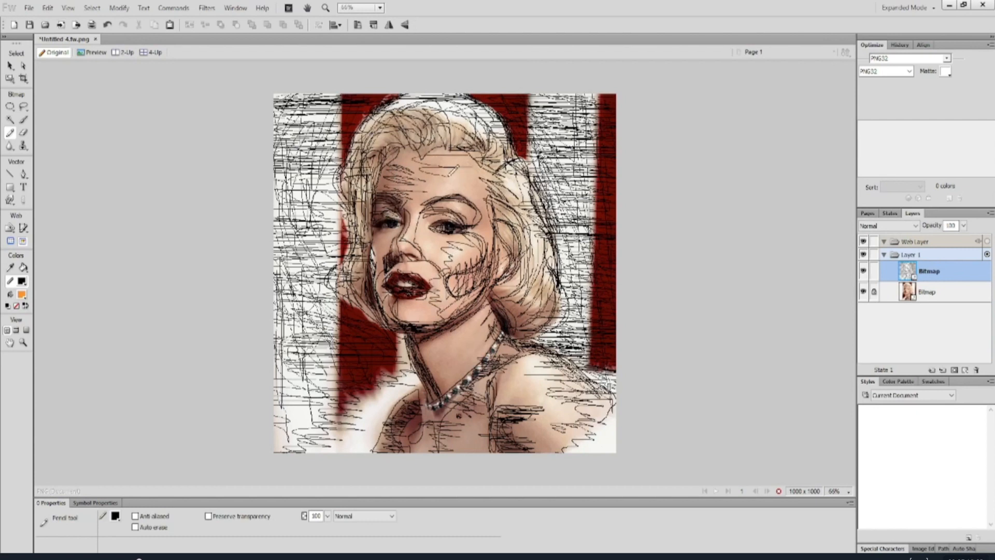
left_click_drag(449, 176, 463, 190)
mouse_move(417, 268)
left_mouse_down()
mouse_move(432, 264)
mouse_move(446, 286)
left_mouse_up()
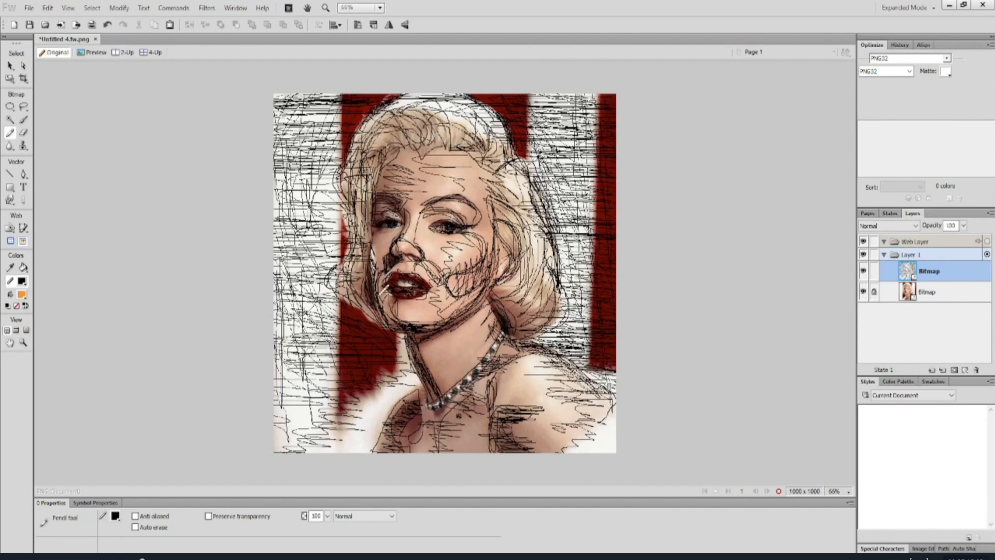
- Hatch the neck, upper chest and left fur wrap, checking the sketch with the photo briefly hidden
mouse_move(459, 364)
left_mouse_down()
mouse_move(516, 338)
mouse_move(425, 357)
mouse_move(441, 395)
mouse_move(492, 437)
left_mouse_up()
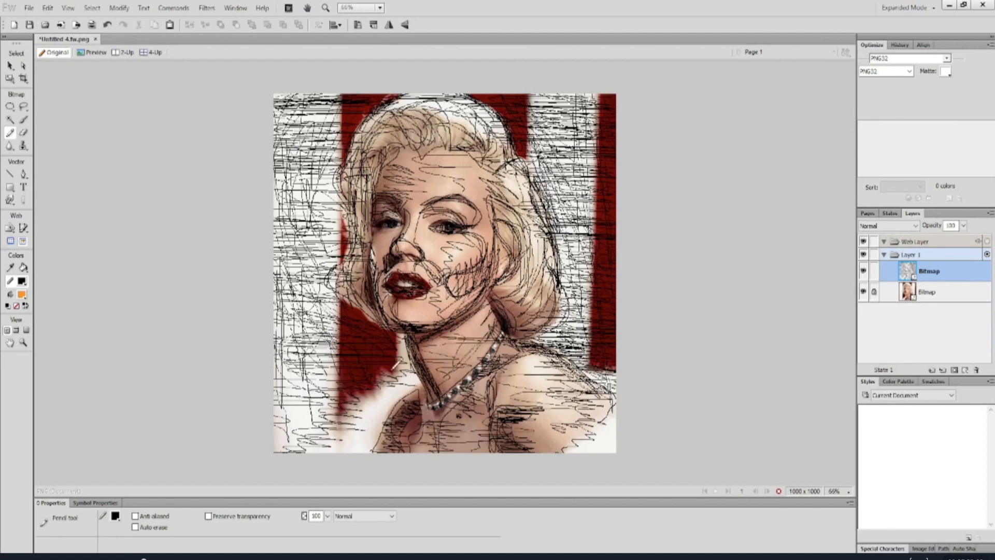
mouse_move(396, 365)
left_mouse_down()
mouse_move(349, 380)
mouse_move(343, 401)
mouse_move(345, 390)
mouse_move(386, 373)
mouse_move(350, 402)
mouse_move(373, 377)
mouse_move(425, 371)
mouse_move(408, 361)
mouse_move(350, 381)
mouse_move(336, 404)
mouse_move(342, 413)
mouse_move(347, 392)
mouse_move(405, 356)
mouse_move(352, 399)
left_mouse_up()
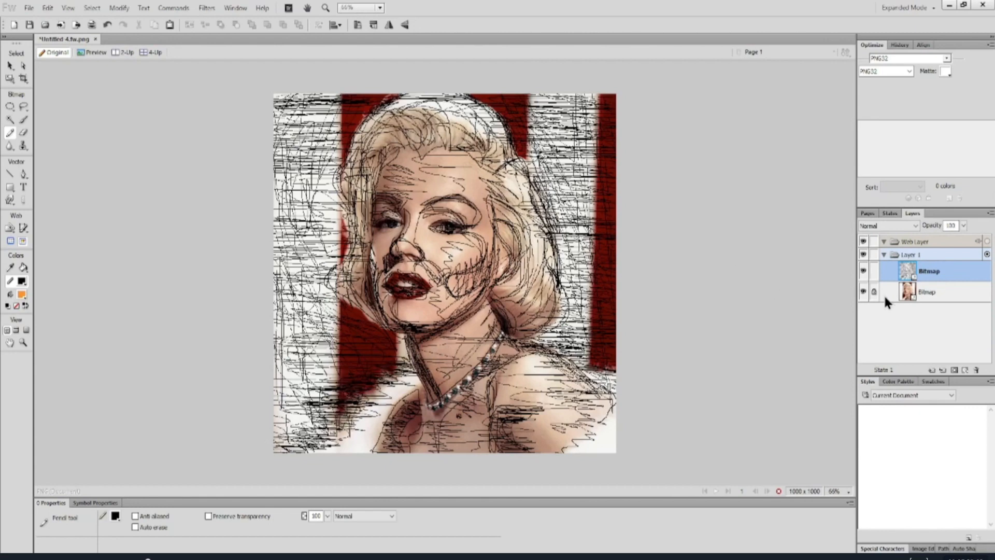
left_click(863, 291)
left_click(863, 292)
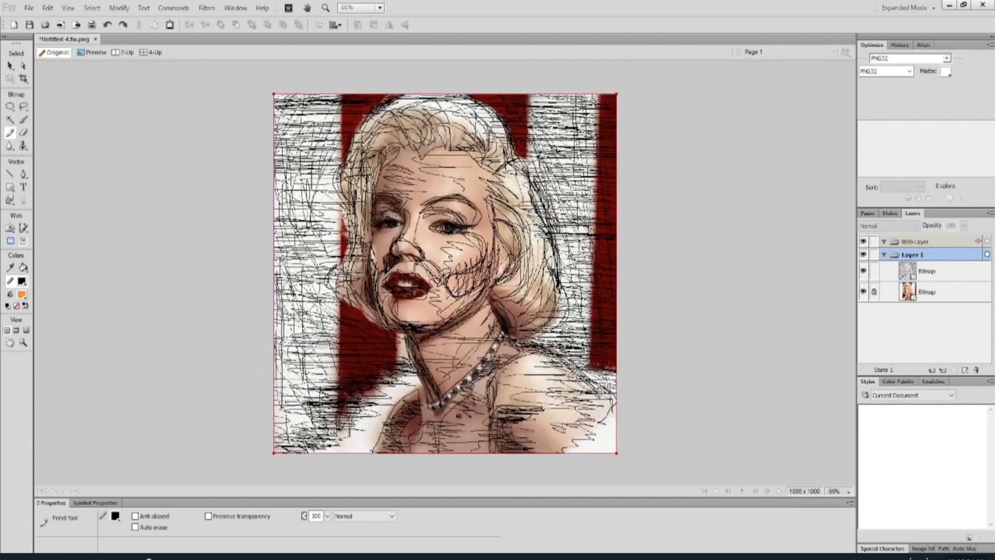
- Shade the left eye area and the chin, and draw long thin hatch lines across the whole portrait
mouse_move(394, 228)
left_mouse_down()
mouse_move(410, 195)
mouse_move(412, 210)
mouse_move(392, 206)
mouse_move(365, 239)
mouse_move(373, 229)
mouse_move(373, 250)
mouse_move(378, 229)
mouse_move(373, 251)
left_mouse_up()
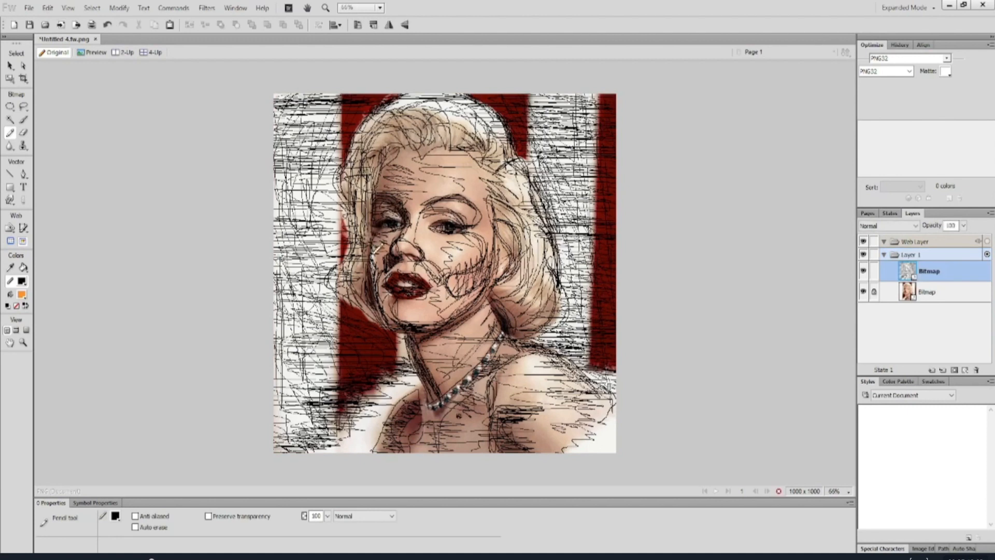
left_click_drag(422, 301, 446, 314)
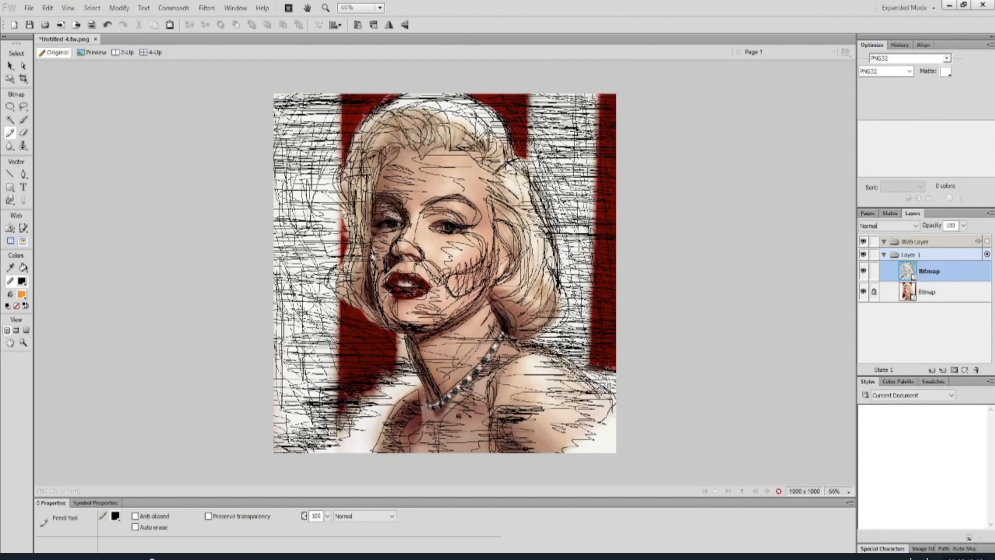
mouse_move(473, 152)
left_mouse_down()
mouse_move(446, 196)
mouse_move(103, 272)
mouse_move(581, 376)
mouse_move(452, 106)
mouse_move(127, 327)
mouse_move(461, 90)
mouse_move(262, 28)
left_mouse_up()
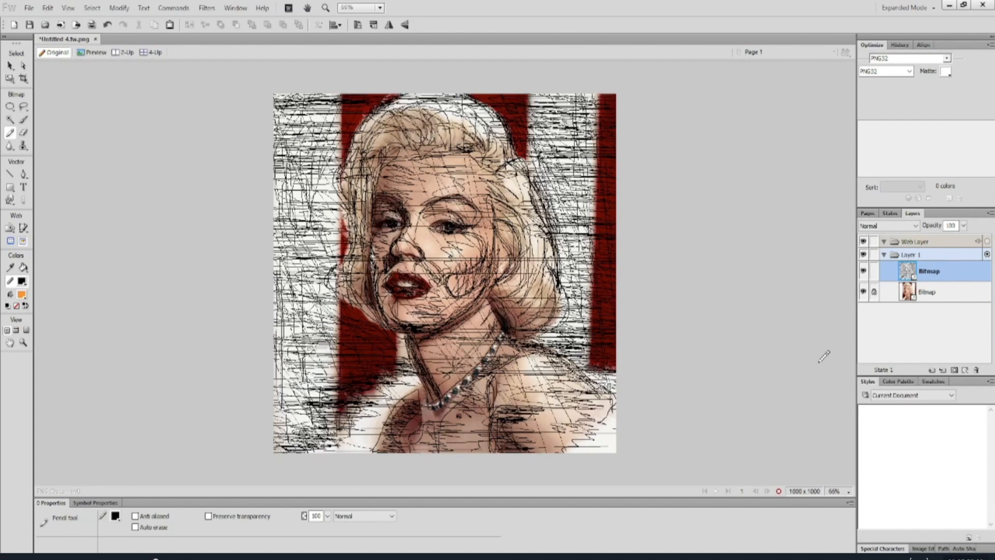
- Compare the sketch with and without the photo and leave the photo hidden
left_click(863, 292)
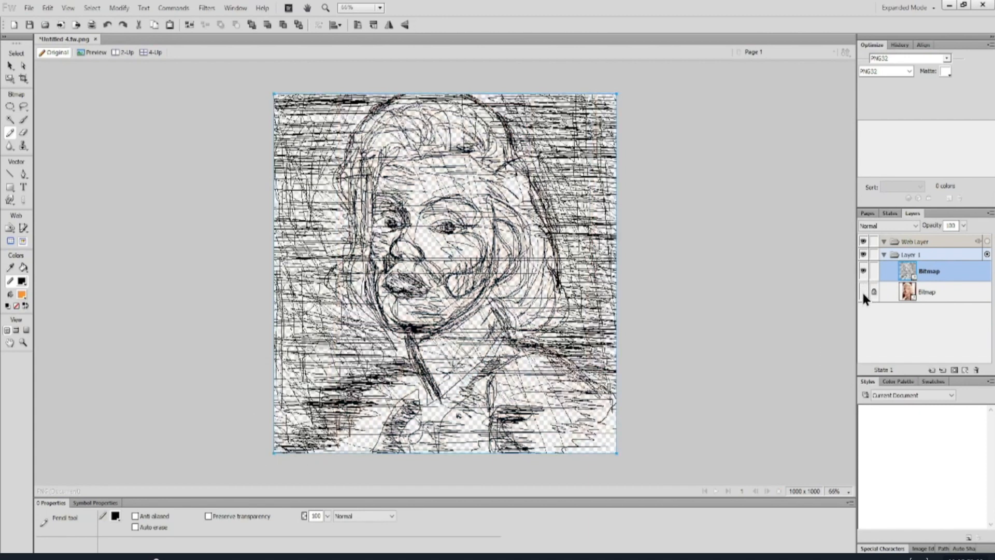
left_click(863, 293)
left_click(863, 293)
left_click(863, 293)
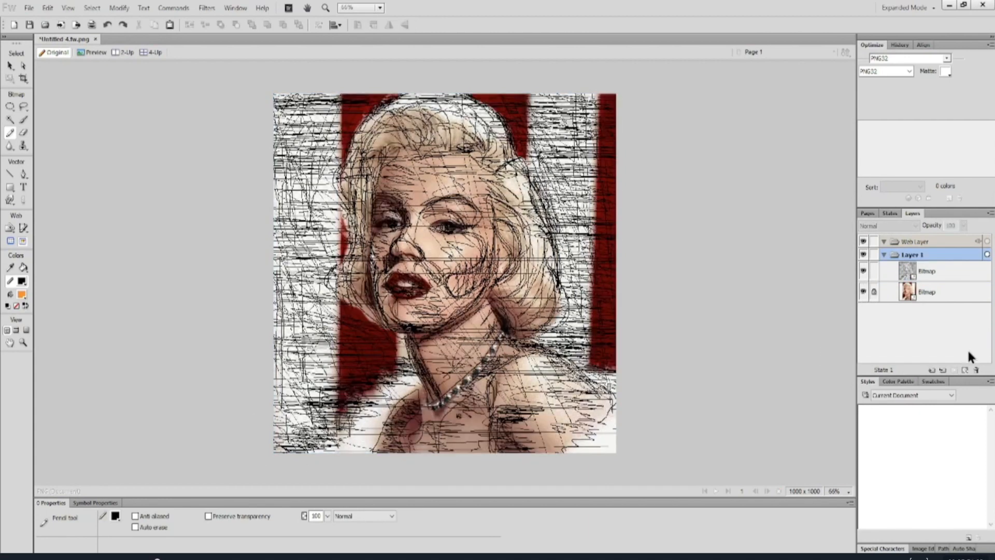
left_click(863, 293)
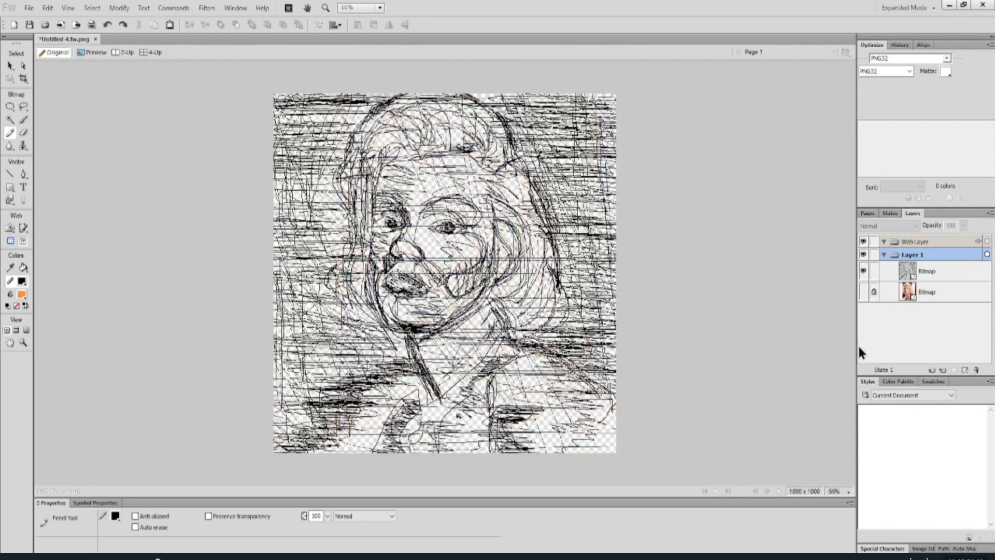
- Lock the sketch bitmap and add a new empty bitmap above it
left_click(874, 271)
left_click(965, 370)
left_click_drag(928, 272, 917, 329)
key("ctrl+z")
- Mix a very light peach as the fill colour and try a stroke over the cheek on the new bitmap
left_click(23, 133)
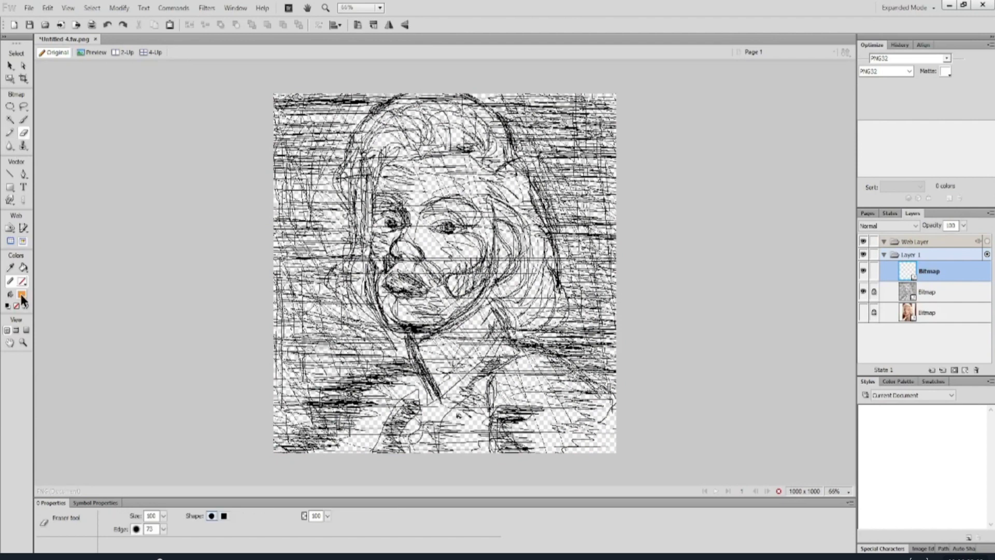
left_click(20, 294)
left_click(144, 278)
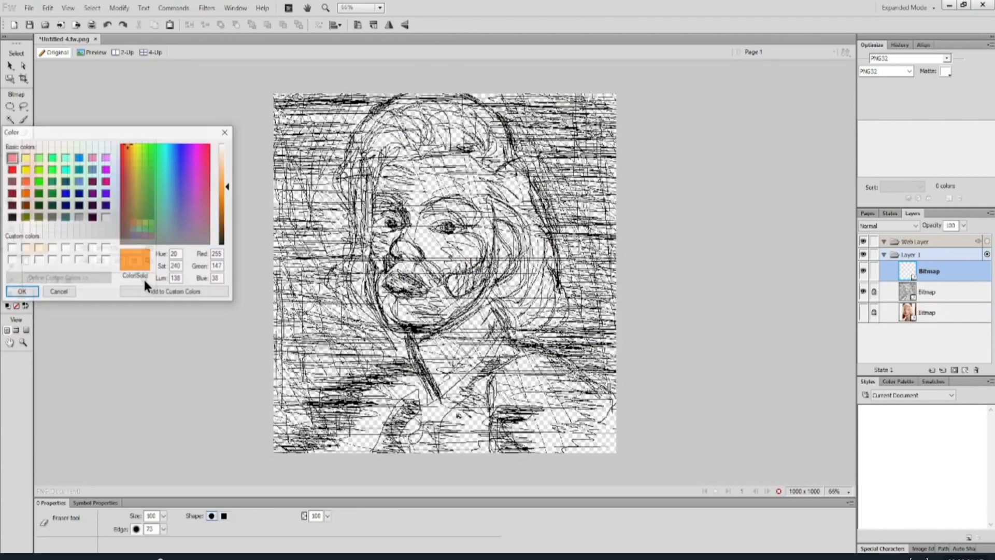
left_click(225, 165)
left_click(22, 291)
left_click_drag(487, 243, 483, 231)
- Set up a Soft Rounded brush of size 31 with a custom sandy yellow stroke colour
left_click(24, 119)
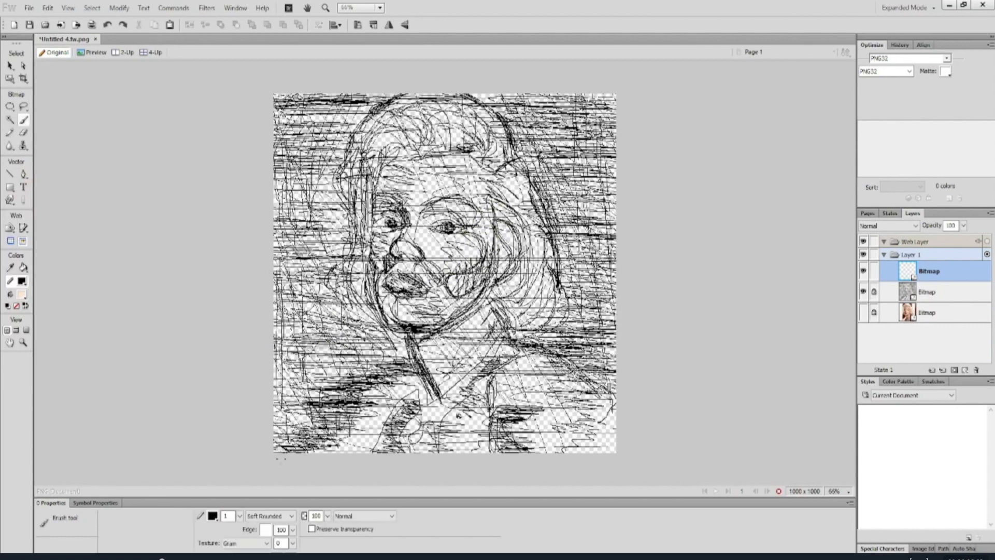
left_click(213, 516)
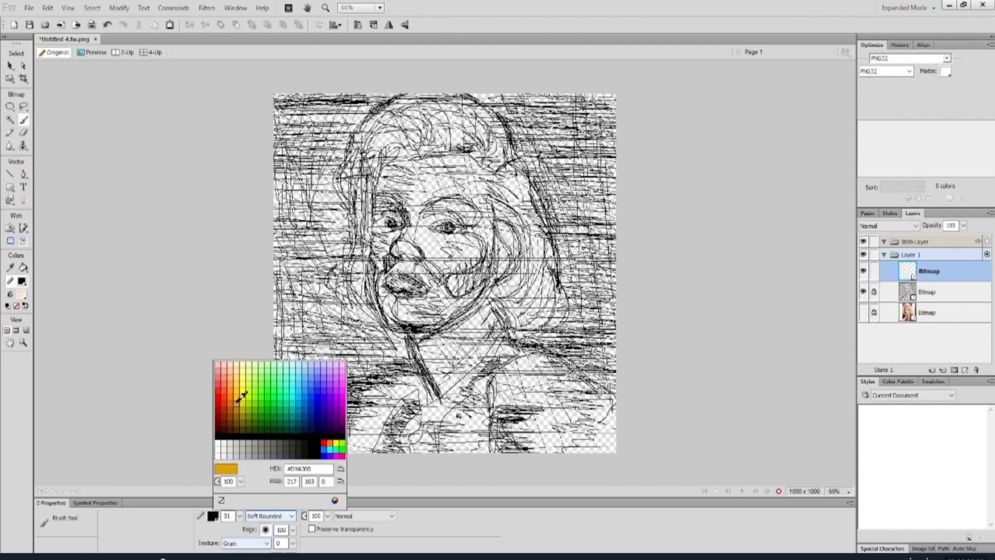
left_click(235, 395)
left_click(215, 515)
left_click(335, 501)
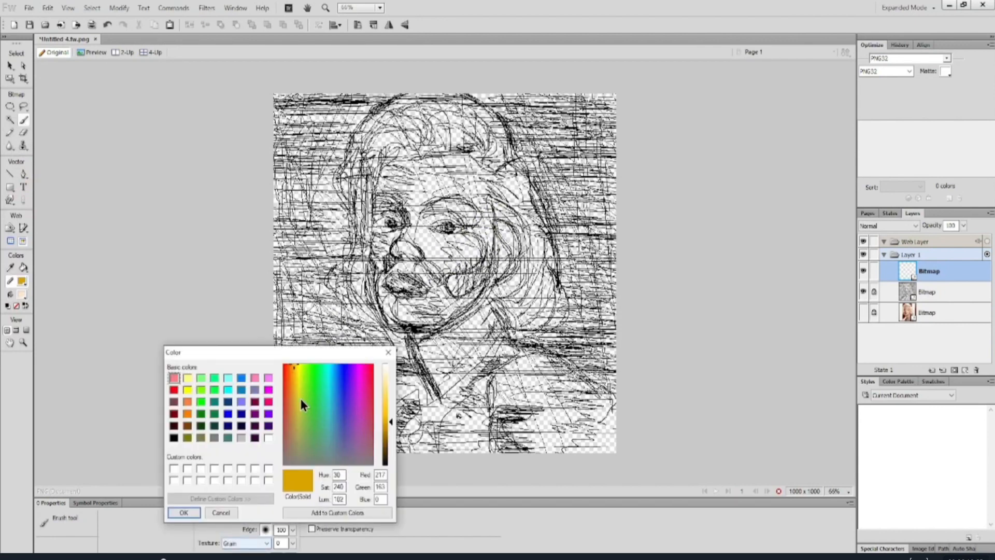
left_click(294, 430)
left_click(297, 375)
left_click(387, 397)
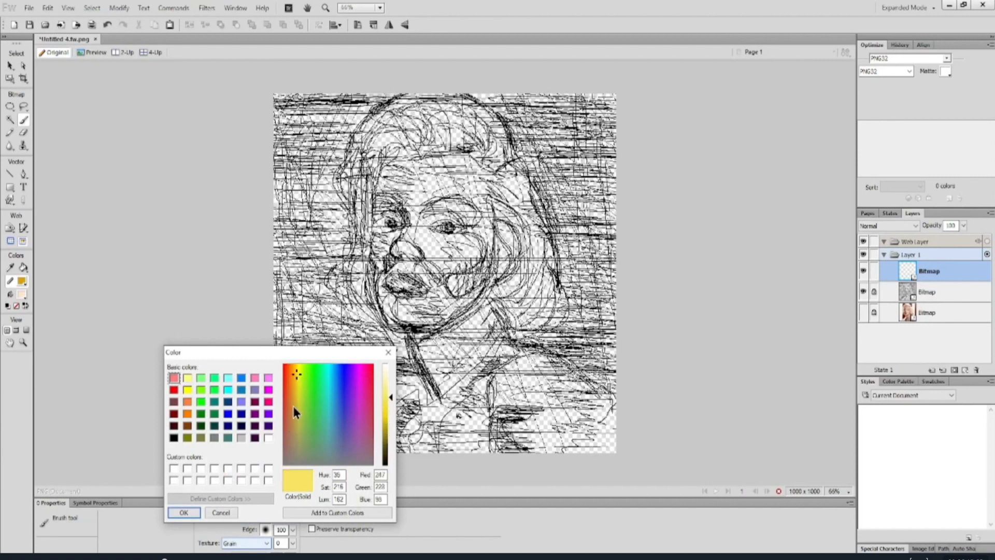
left_click(294, 388)
left_click(185, 513)
- Paint the jaw, cheeks, eye areas, chin and forehead with the sandy yellow brush
mouse_move(487, 227)
left_mouse_down()
mouse_move(470, 259)
mouse_move(487, 236)
mouse_move(469, 282)
mouse_move(495, 221)
mouse_move(484, 290)
mouse_move(441, 329)
mouse_move(396, 319)
mouse_move(392, 329)
mouse_move(384, 290)
mouse_move(417, 322)
left_mouse_up()
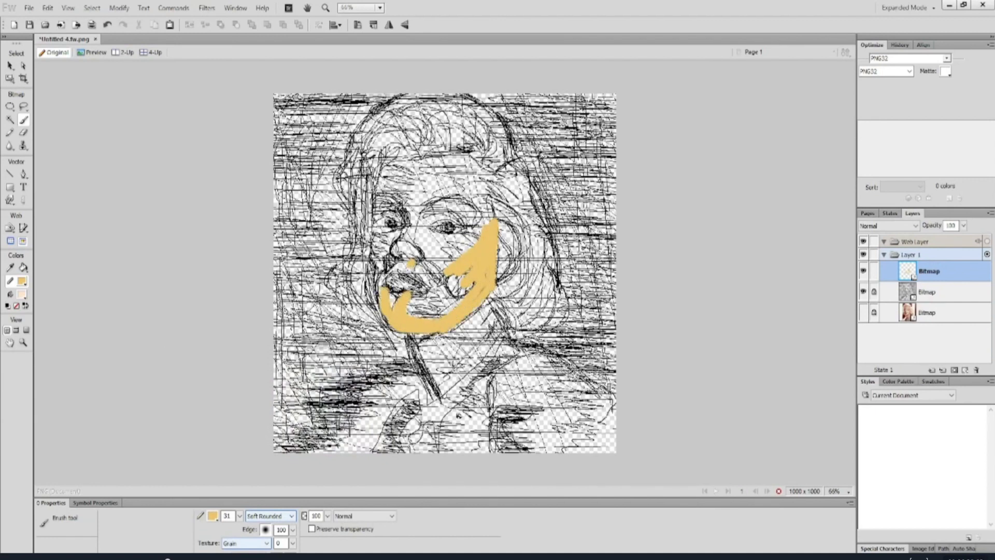
left_click_drag(411, 263, 393, 266)
mouse_move(380, 223)
left_mouse_down()
mouse_move(374, 256)
mouse_move(404, 223)
mouse_move(363, 236)
mouse_move(381, 274)
mouse_move(376, 262)
mouse_move(370, 303)
mouse_move(368, 210)
mouse_move(408, 228)
mouse_move(382, 215)
mouse_move(479, 209)
mouse_move(444, 245)
mouse_move(449, 262)
mouse_move(428, 315)
left_mouse_up()
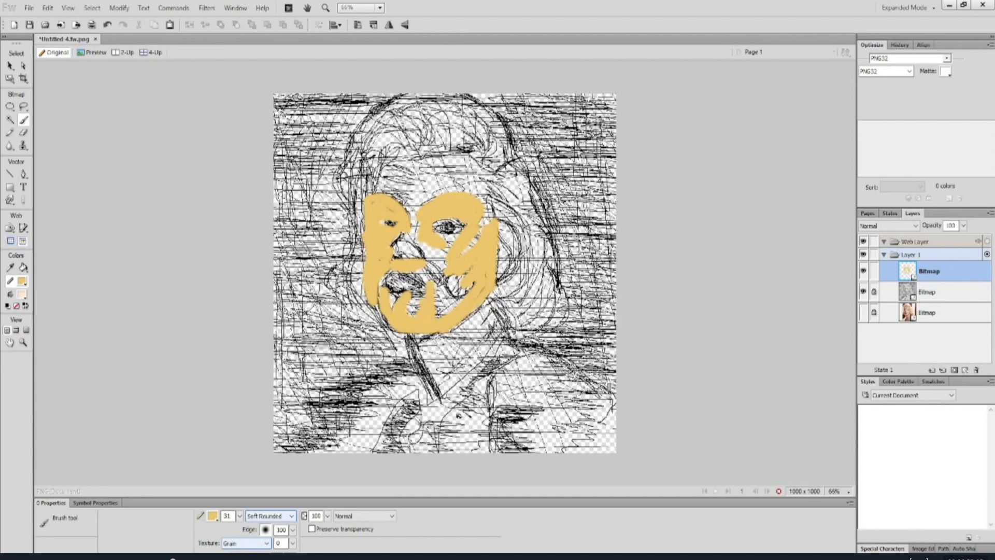
mouse_move(482, 184)
left_mouse_down()
mouse_move(479, 155)
mouse_move(378, 155)
mouse_move(371, 200)
mouse_move(397, 161)
mouse_move(409, 176)
mouse_move(378, 197)
mouse_move(381, 210)
left_mouse_up()
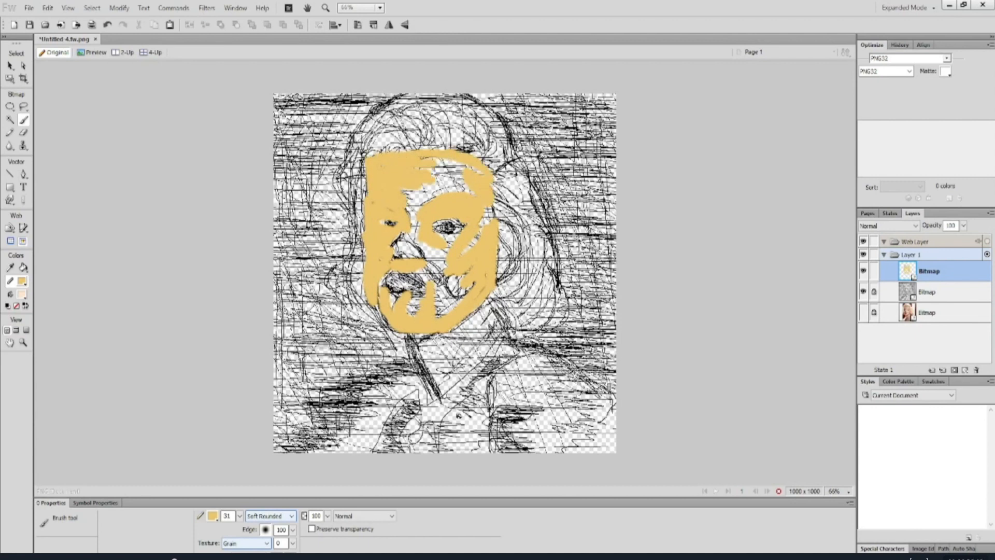
- Paint the neck, both shoulders and the chest with the same sandy yellow brush
mouse_move(407, 337)
left_mouse_down()
mouse_move(440, 392)
mouse_move(435, 349)
mouse_move(472, 337)
mouse_move(452, 355)
mouse_move(442, 395)
left_mouse_up()
mouse_move(490, 295)
left_mouse_down()
mouse_move(506, 352)
mouse_move(480, 385)
mouse_move(520, 350)
mouse_move(580, 378)
mouse_move(583, 394)
mouse_move(542, 385)
mouse_move(537, 396)
mouse_move(609, 387)
left_mouse_up()
left_click_drag(505, 410, 541, 414)
mouse_move(414, 365)
left_mouse_down()
mouse_move(374, 397)
mouse_move(423, 370)
mouse_move(386, 399)
mouse_move(332, 425)
left_mouse_up()
mouse_move(458, 414)
left_mouse_down()
mouse_move(394, 410)
mouse_move(492, 399)
mouse_move(469, 376)
left_mouse_up()
- Apply a Gaussian Blur filter with a radius of about 48 to the painted skin bitmap
left_click(10, 66)
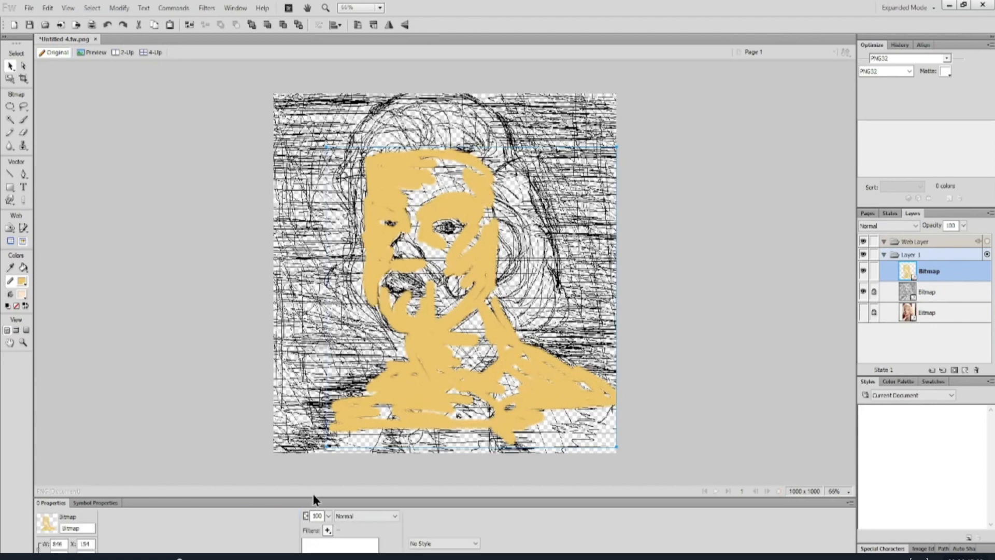
left_click(328, 530)
mouse_move(382, 459)
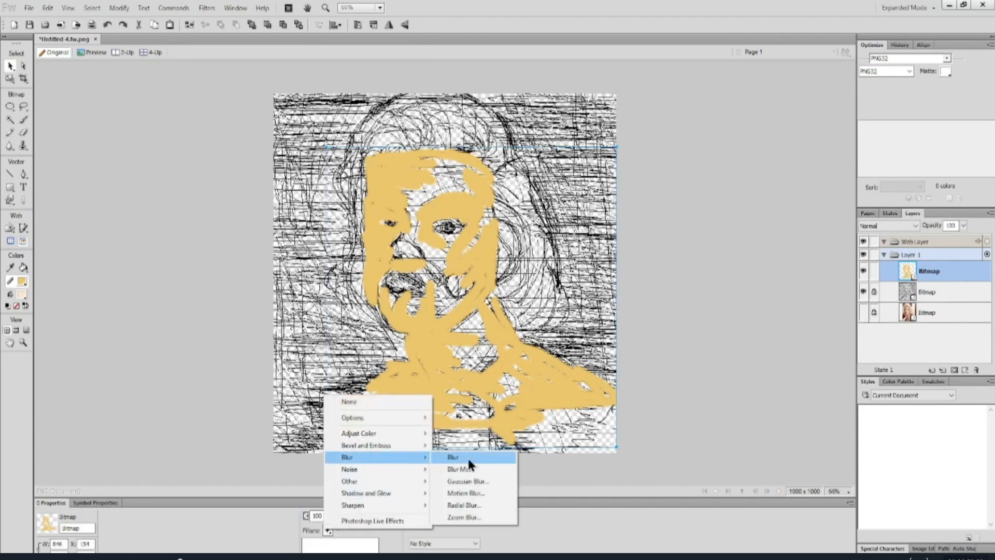
left_click(466, 480)
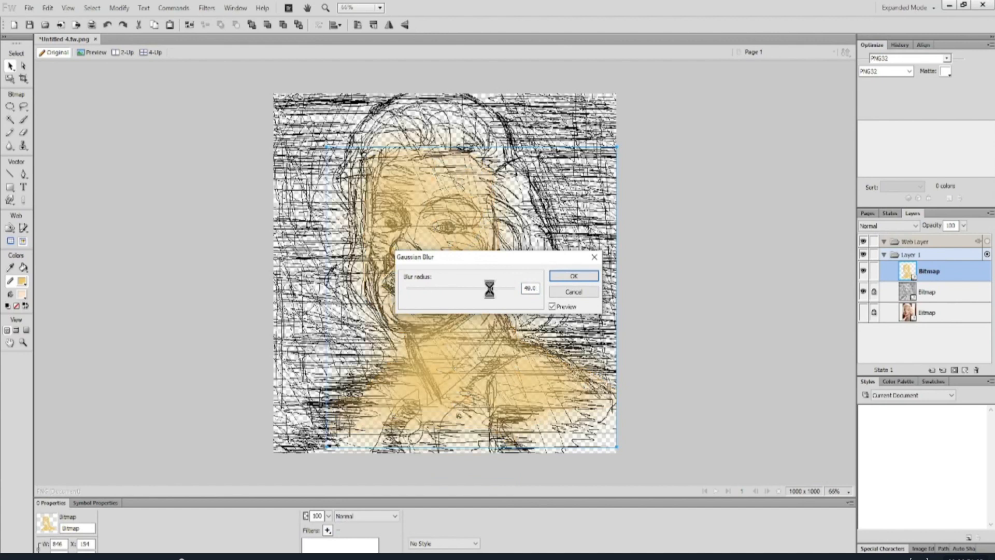
left_click(591, 276)
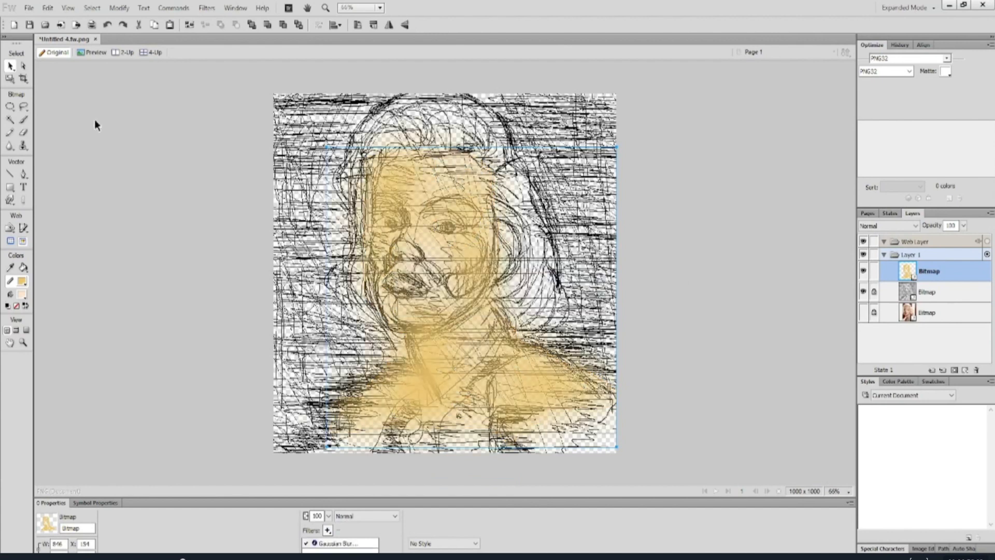
- Move the blurred skin bitmap to the bottom of the layer stack and flatten its blur into the bitmap
left_click_drag(929, 271, 926, 318)
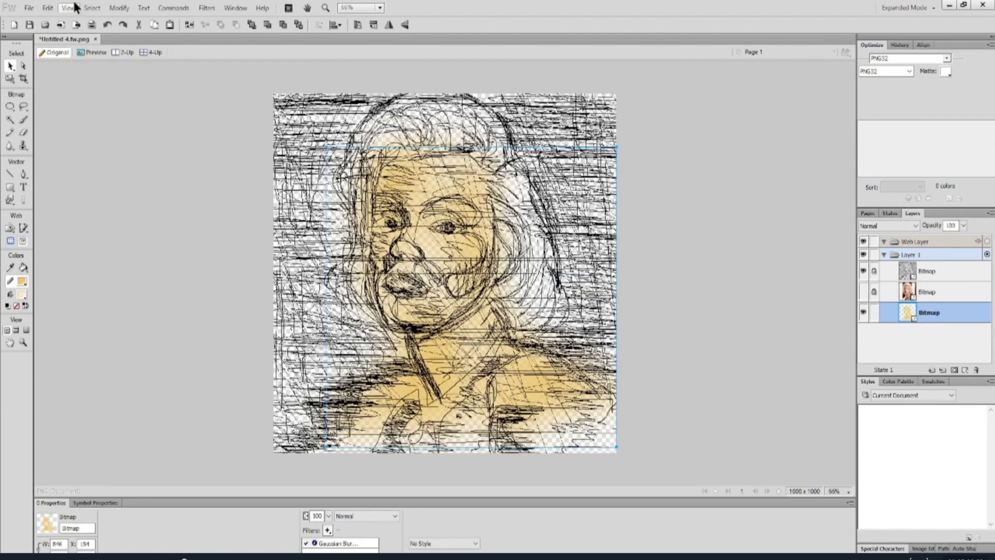
left_click(119, 8)
left_click(140, 115)
- Apply a colorized Hue/Saturation filter to the blurred skin bitmap with hue 26, saturation 57 and lightness 32
left_click(327, 530)
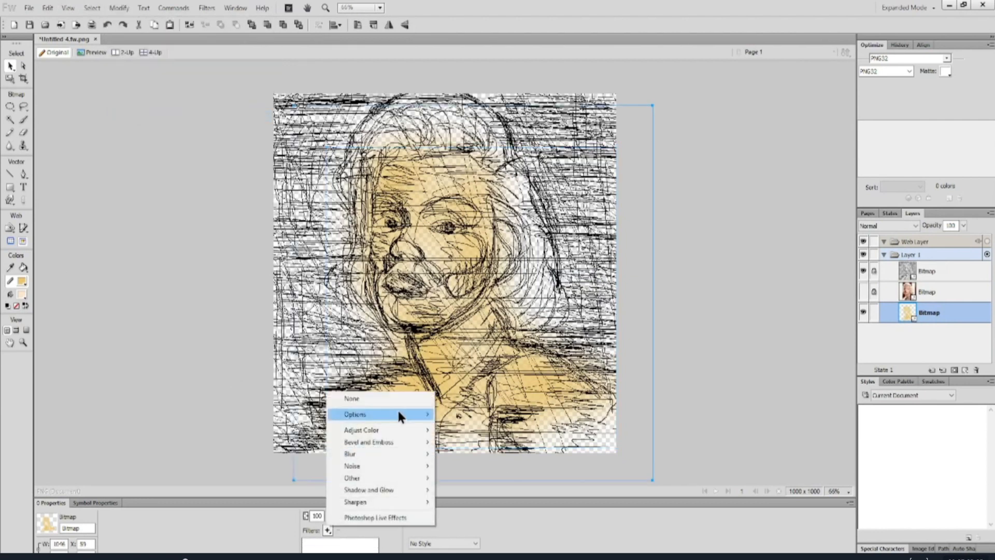
mouse_move(407, 431)
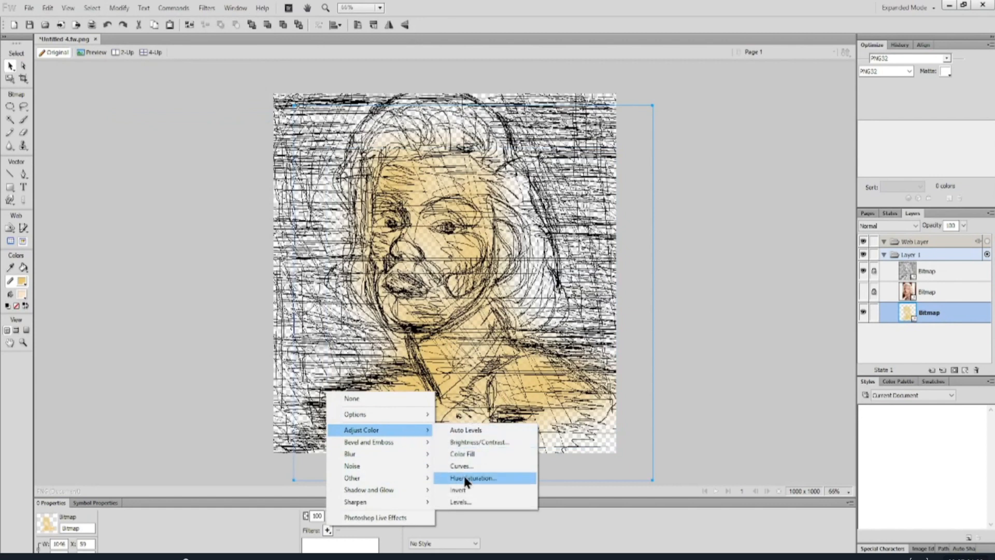
left_click(456, 477)
left_click_drag(560, 232, 676, 212)
left_click_drag(640, 269, 656, 268)
left_click(744, 260)
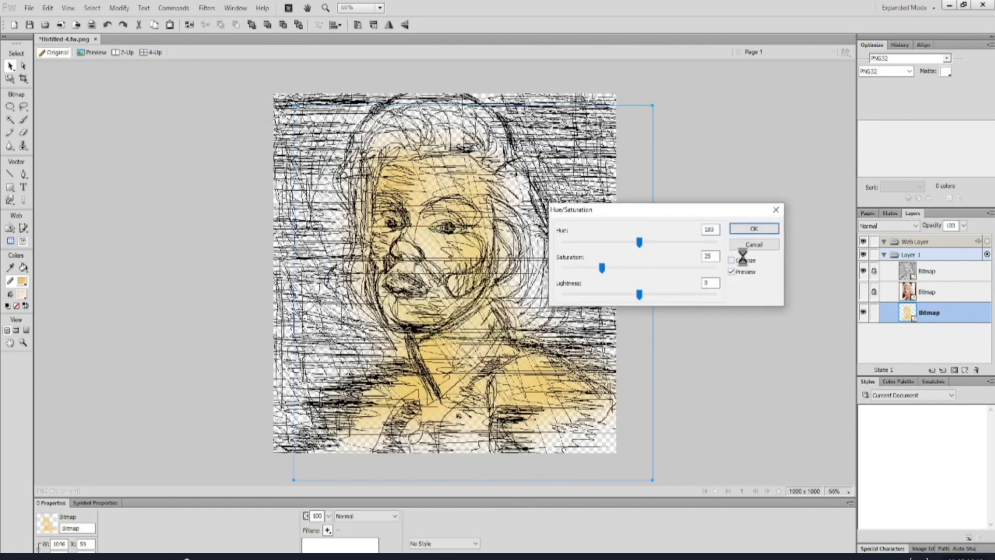
left_click_drag(591, 241, 579, 244)
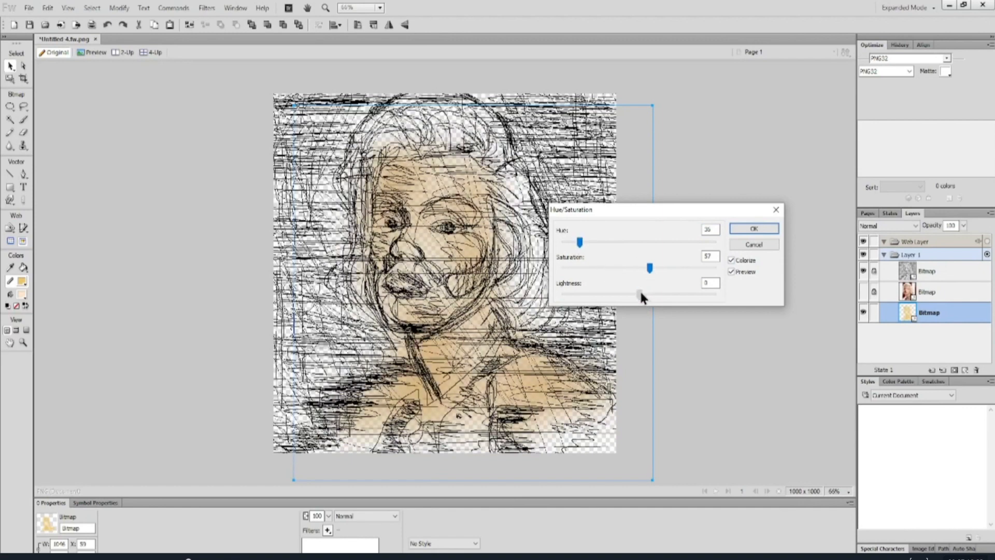
left_click_drag(641, 294, 663, 293)
left_click_drag(600, 248, 576, 238)
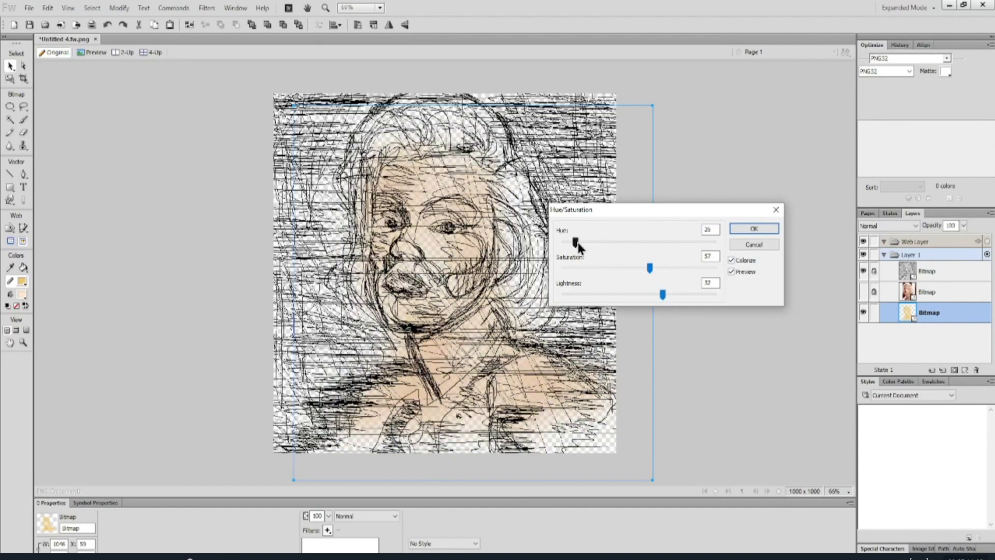
left_click(746, 230)
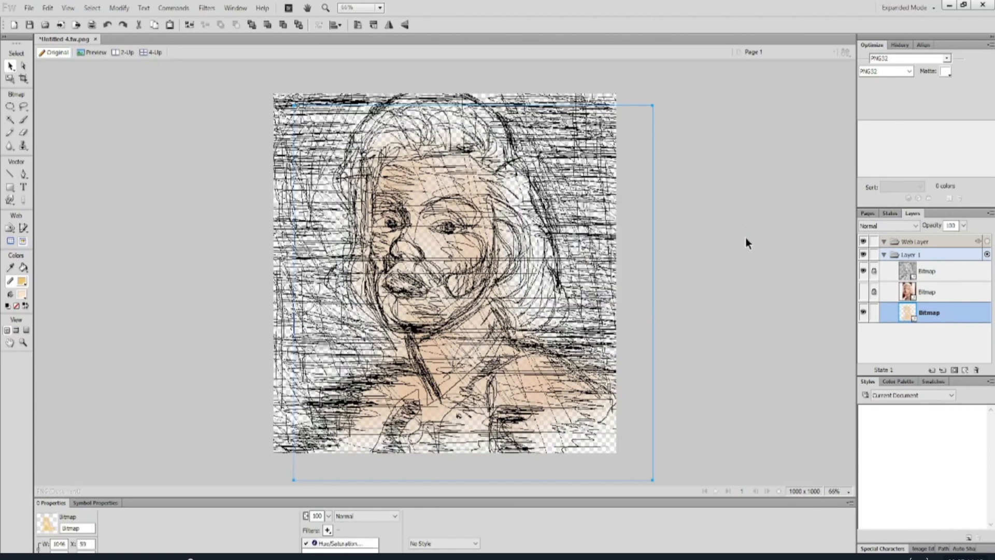
- Add a new empty bitmap and paint the whole hair area on it with the sandy yellow brush at size 100
left_click(942, 369)
key("b")
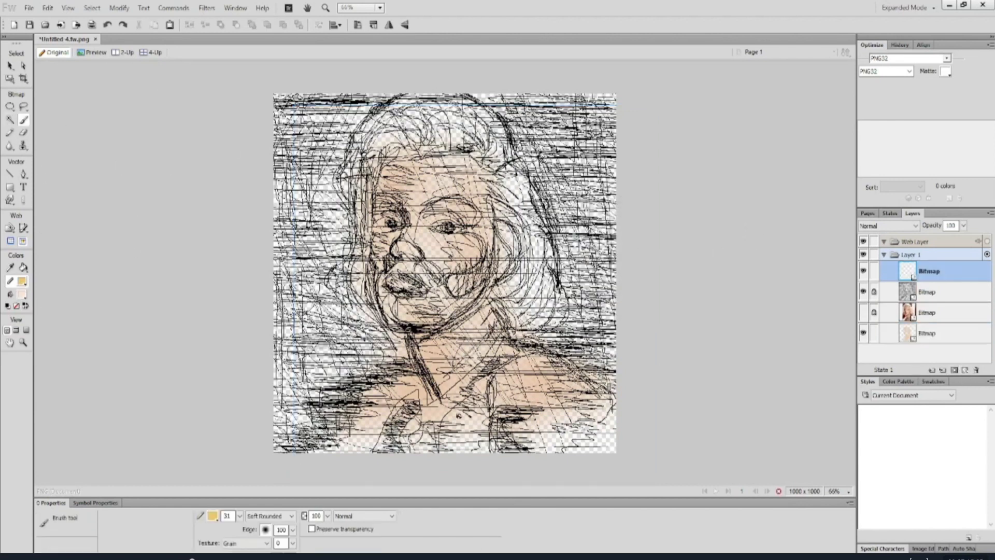
left_click_drag(240, 516, 243, 432)
mouse_move(438, 111)
left_mouse_down()
mouse_move(488, 139)
mouse_move(463, 129)
mouse_move(519, 217)
mouse_move(518, 275)
mouse_move(499, 309)
mouse_move(544, 249)
mouse_move(467, 107)
mouse_move(544, 196)
mouse_move(541, 311)
mouse_move(528, 288)
mouse_move(549, 306)
mouse_move(518, 324)
left_mouse_up()
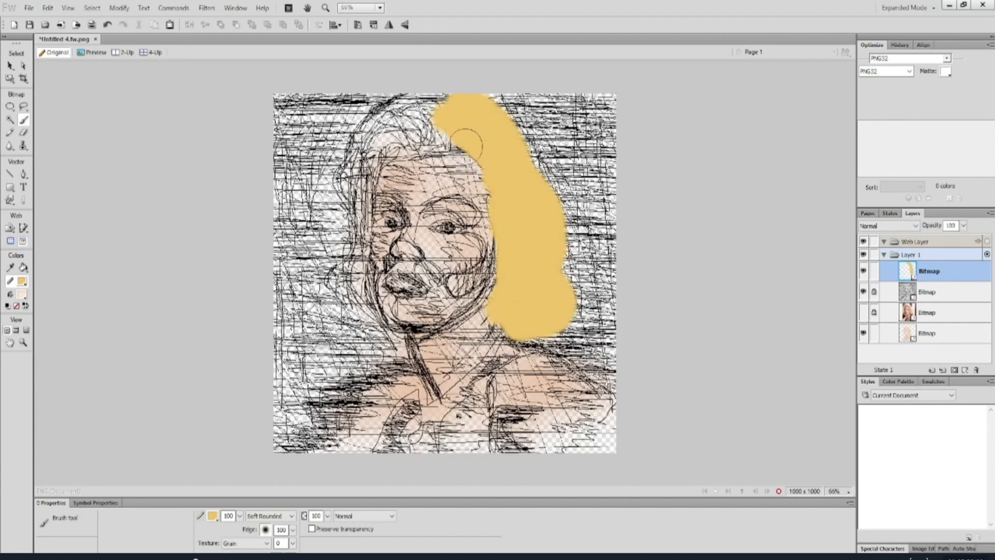
mouse_move(451, 138)
left_mouse_down()
mouse_move(402, 129)
mouse_move(410, 106)
mouse_move(371, 138)
mouse_move(384, 150)
mouse_move(358, 207)
mouse_move(371, 143)
mouse_move(343, 223)
mouse_move(342, 285)
mouse_move(358, 306)
mouse_move(359, 271)
mouse_move(383, 347)
mouse_move(331, 285)
left_mouse_up()
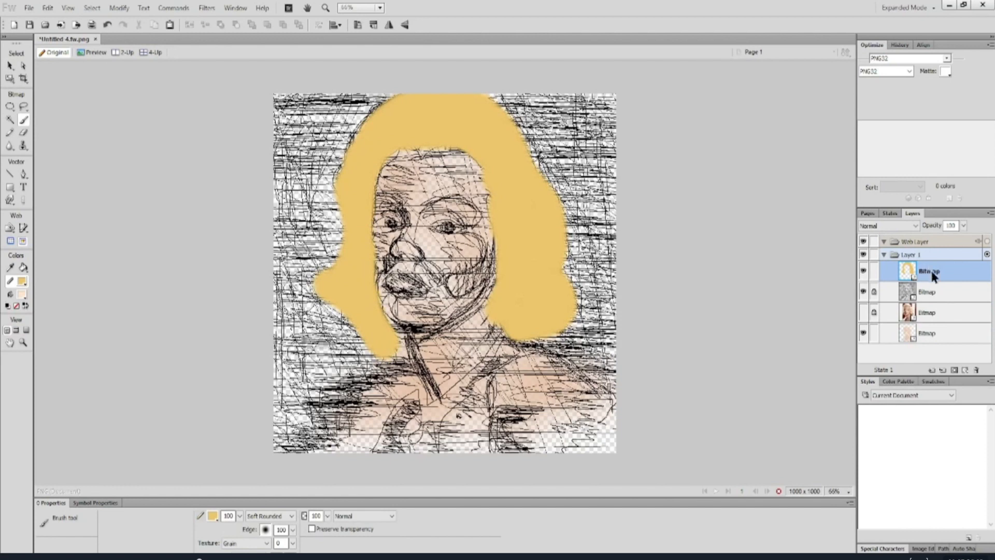
- Move the hair bitmap below the portrait photo in the layer stack and apply a Gaussian Blur with a radius of about 20
left_click_drag(932, 276, 925, 322)
left_click(10, 65)
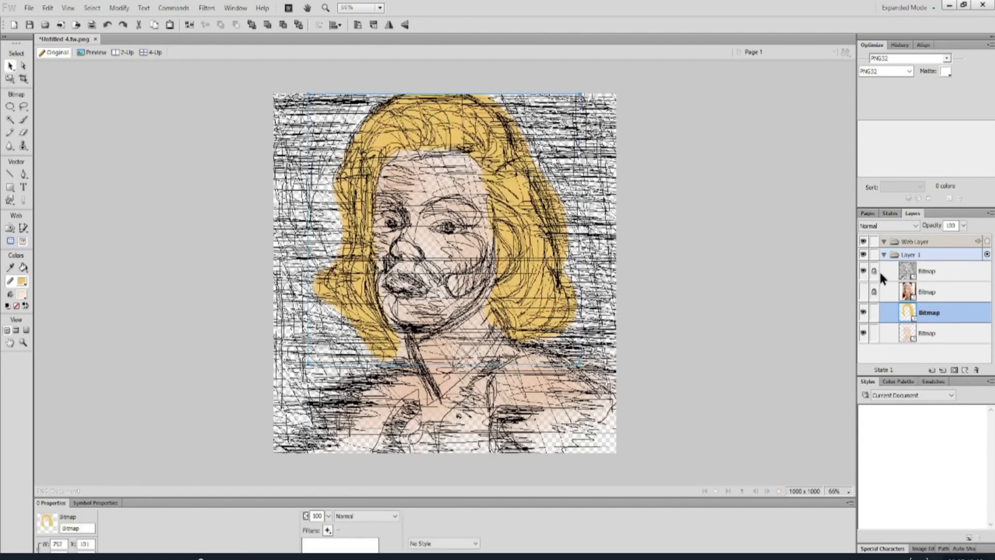
left_click(327, 530)
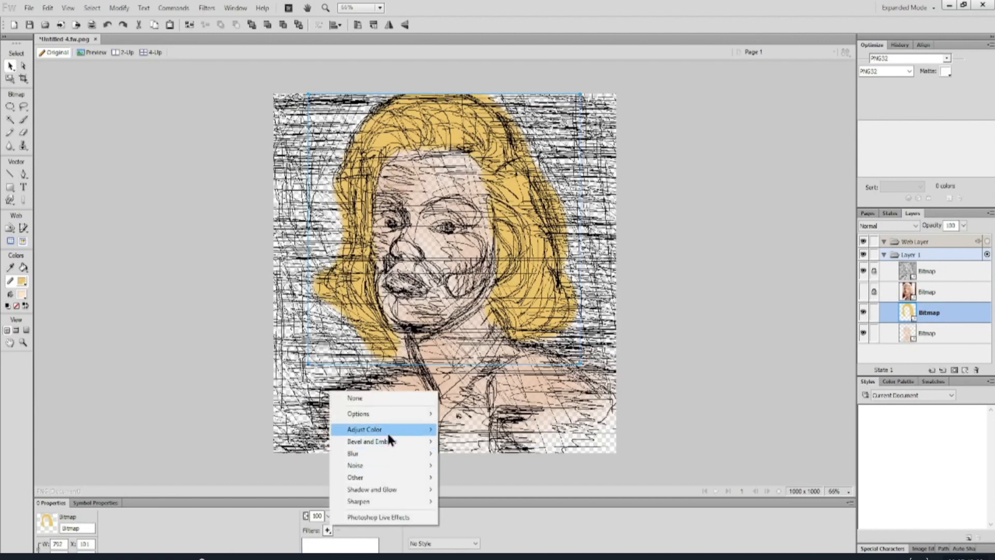
left_click(473, 479)
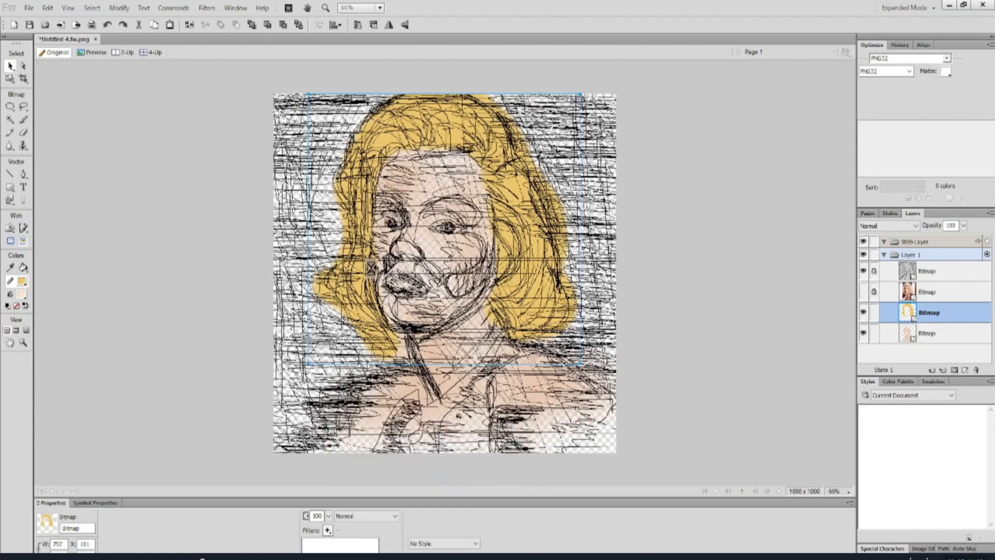
left_click_drag(486, 288, 472, 288)
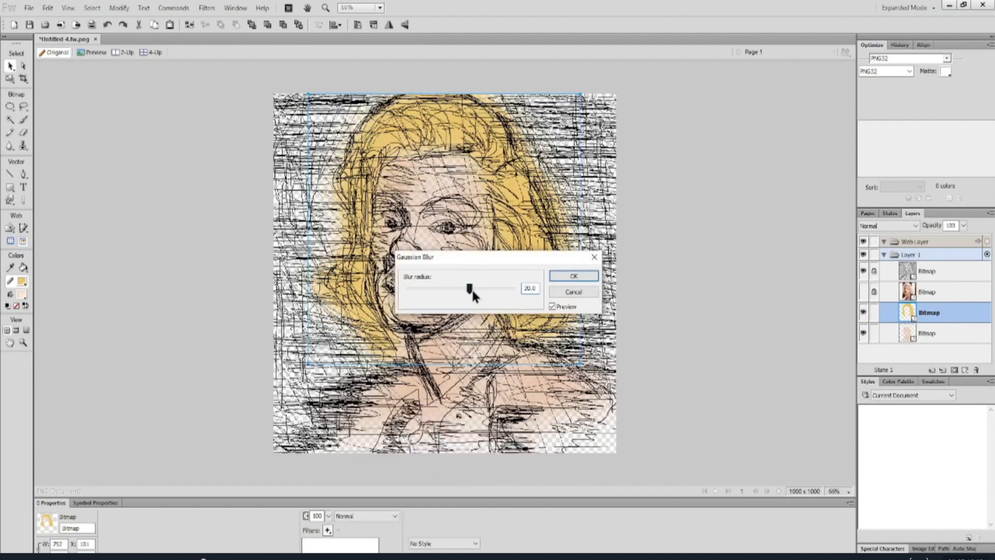
left_click(570, 277)
- Show the portrait photo briefly for comparison, hide it again and lock the hair bitmap
left_click(864, 291)
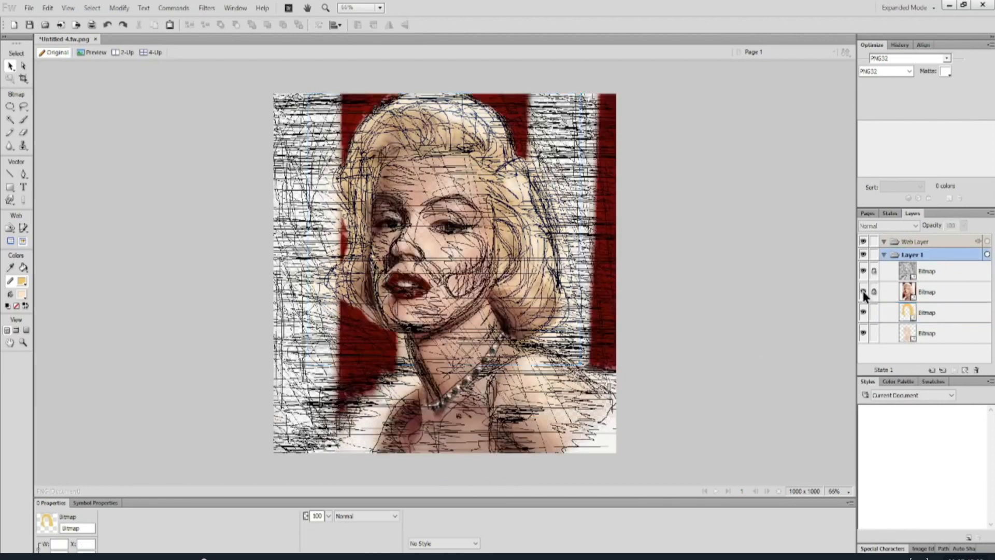
left_click(864, 291)
left_click(873, 312)
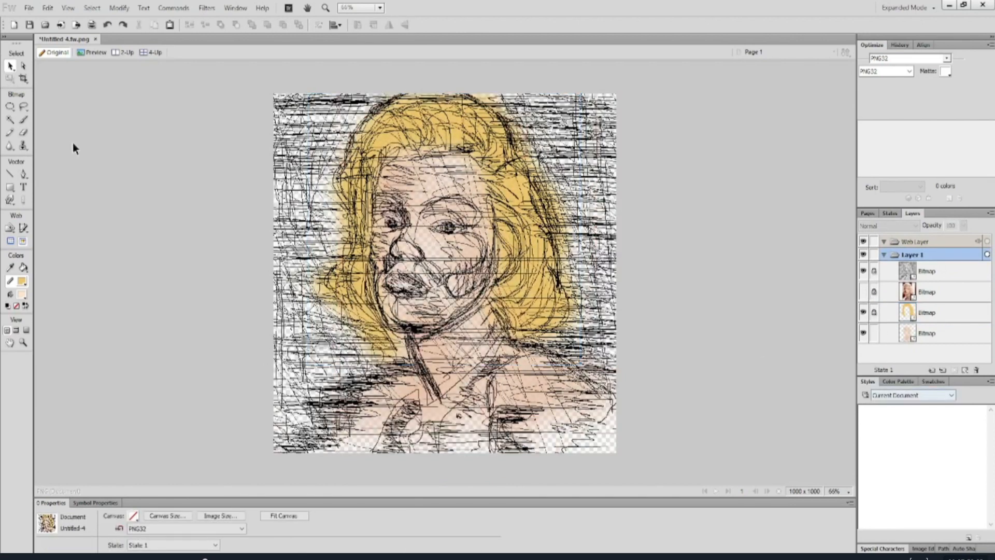
- Add a new empty bitmap and set the brush colour to #D69769, a darkened version of the skin tone sampled from the cheek
left_click(19, 284)
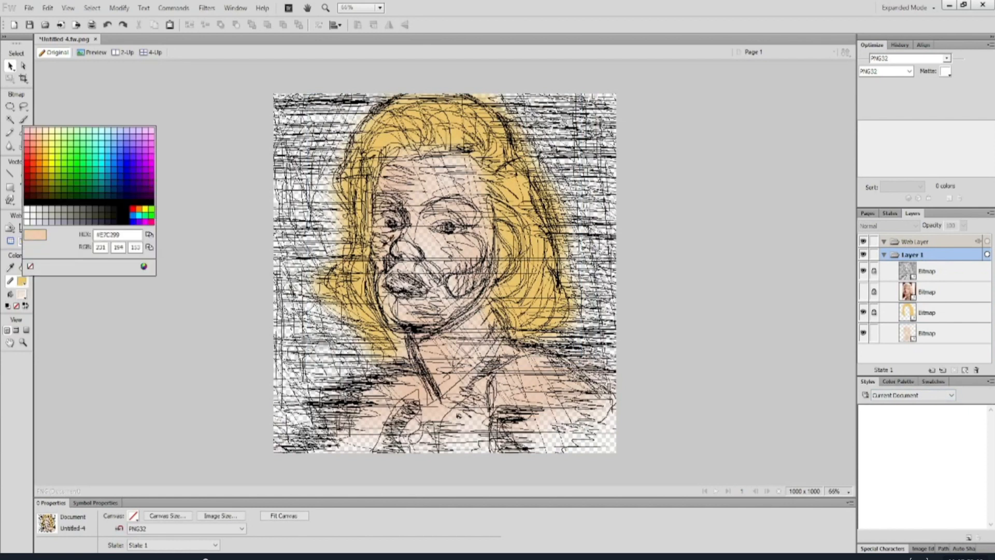
left_click(476, 245)
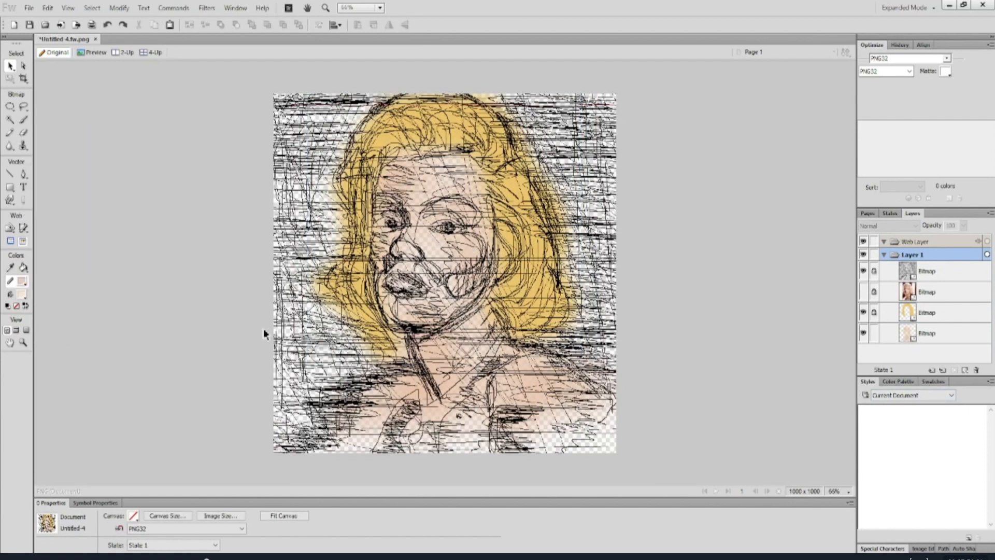
left_click(965, 371)
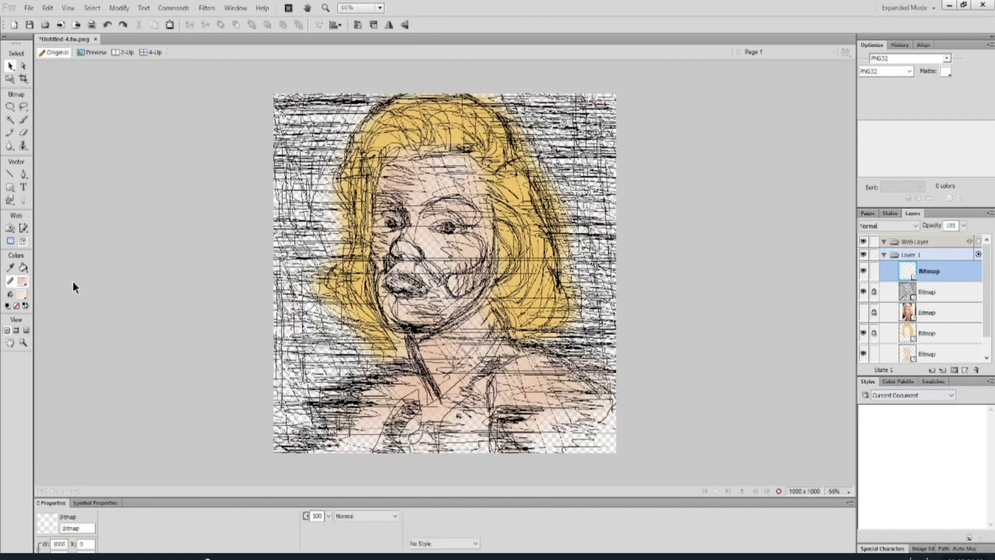
left_click(21, 292)
left_click(143, 261)
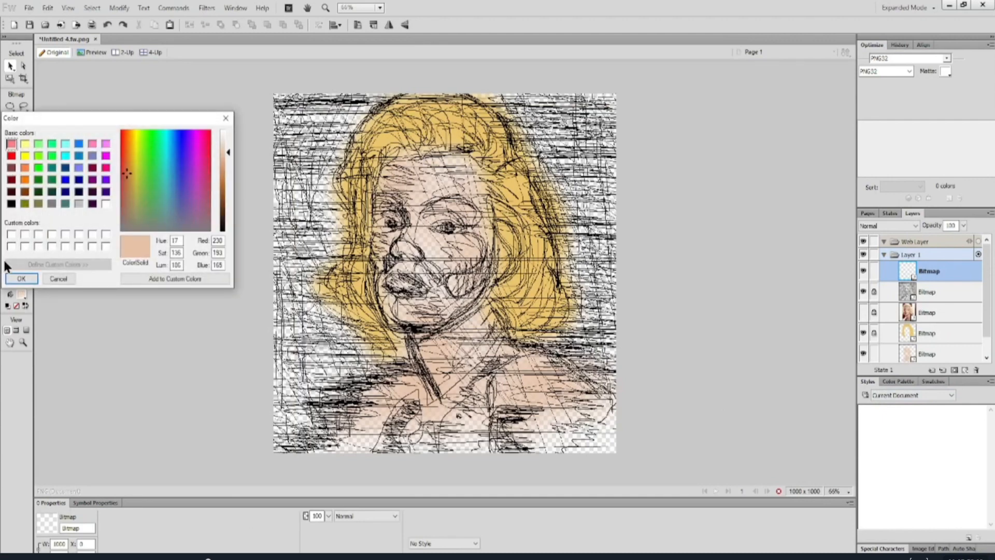
left_click_drag(229, 148, 226, 169)
left_click(21, 279)
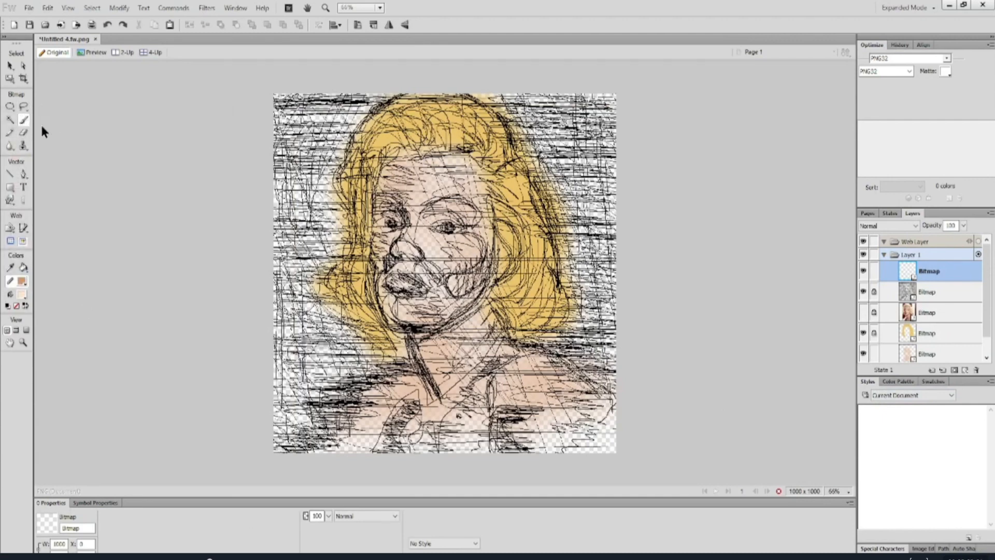
- Paint shadows on the cheeks, jaw, eye areas, forehead and chin with the darker skin tone, reducing the brush size to 46
mouse_move(474, 233)
left_mouse_down()
mouse_move(490, 230)
mouse_move(468, 272)
left_mouse_up()
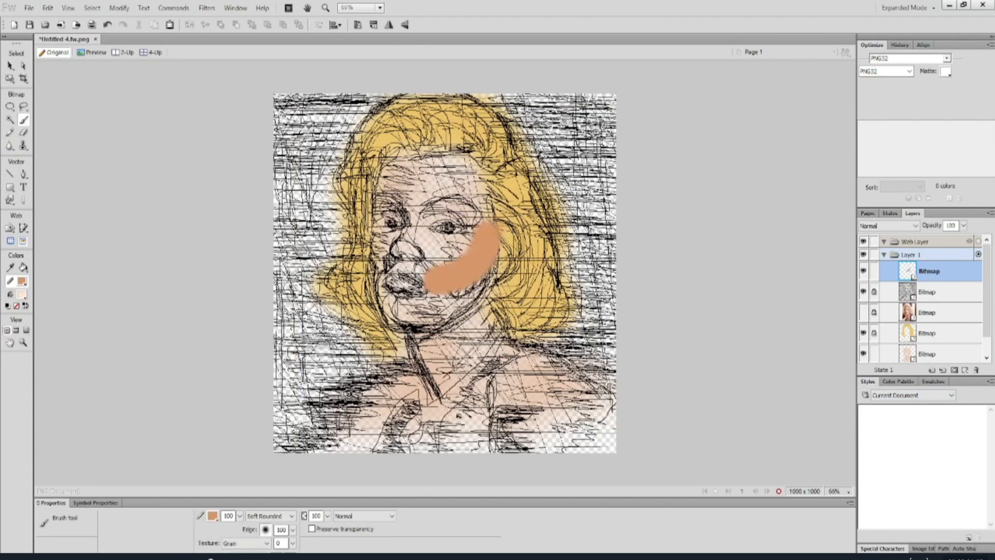
left_click_drag(242, 461, 243, 500)
mouse_move(490, 258)
left_mouse_down()
mouse_move(474, 298)
mouse_move(410, 313)
left_mouse_up()
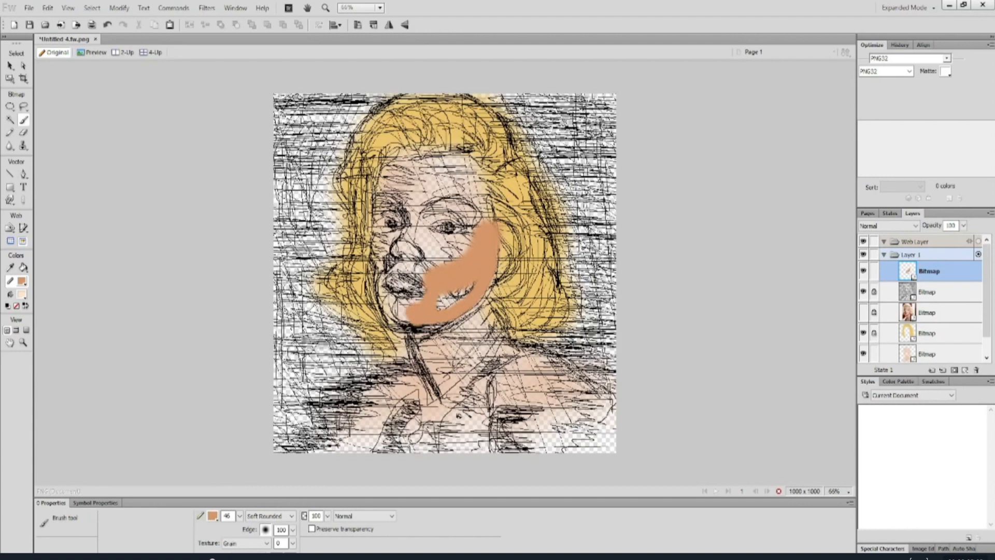
left_click_drag(383, 205, 397, 222)
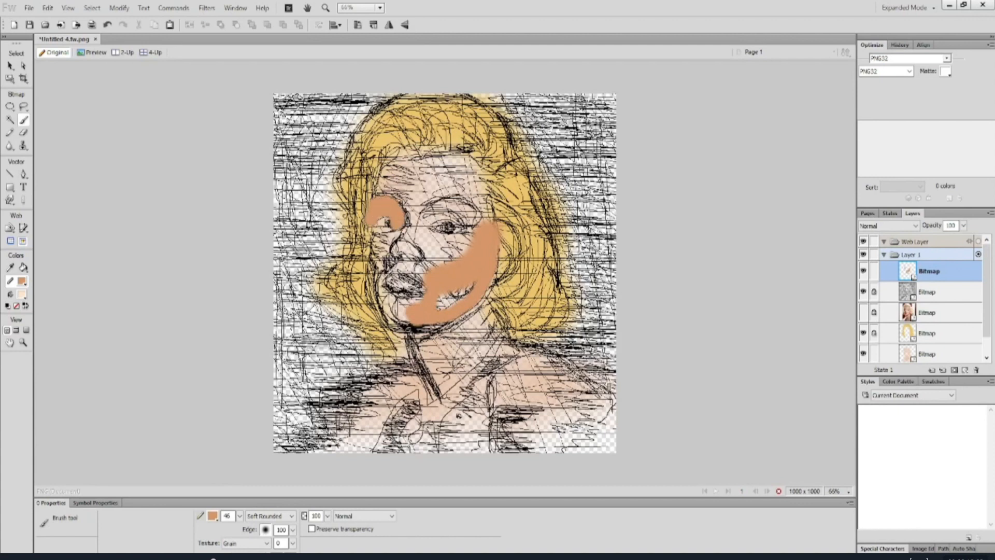
left_click_drag(389, 261, 385, 268)
left_click_drag(470, 231, 438, 263)
left_click_drag(423, 218, 469, 206)
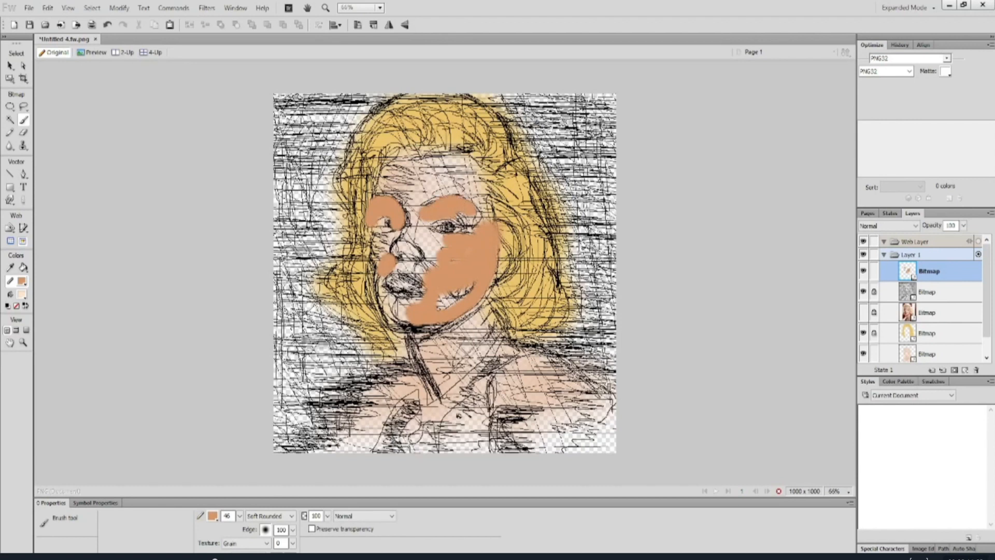
mouse_move(382, 169)
left_mouse_down()
mouse_move(405, 188)
mouse_move(473, 169)
mouse_move(458, 188)
left_mouse_up()
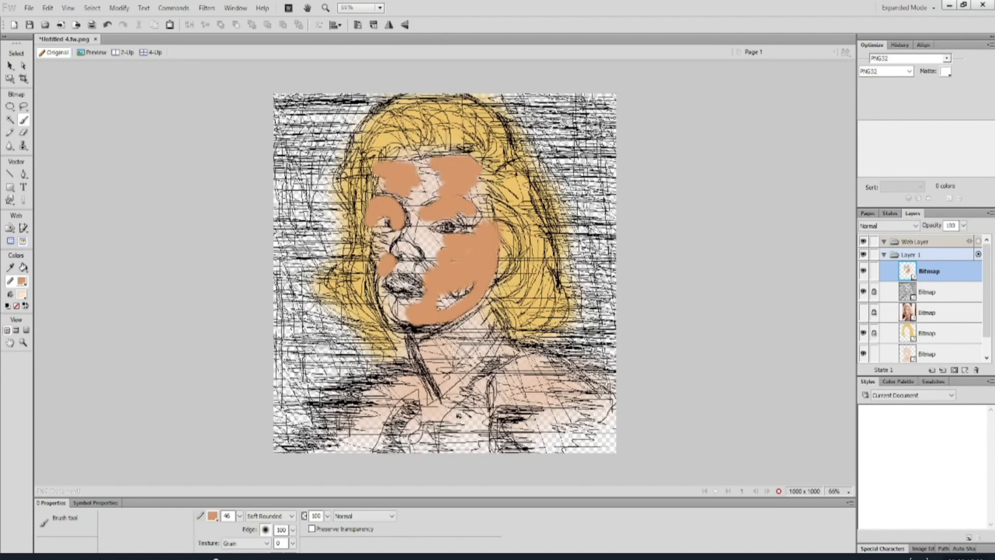
left_click_drag(386, 292, 415, 317)
- Paint shadows along the neck, both shoulders and the chest with the darker skin-tone brush
mouse_move(490, 285)
left_mouse_down()
mouse_move(451, 323)
mouse_move(414, 329)
mouse_move(435, 395)
left_mouse_up()
mouse_move(493, 304)
left_mouse_down()
mouse_move(523, 353)
mouse_move(605, 396)
left_mouse_up()
mouse_move(511, 386)
left_mouse_down()
mouse_move(597, 406)
mouse_move(575, 439)
mouse_move(549, 449)
left_mouse_up()
mouse_move(544, 417)
left_mouse_down()
mouse_move(489, 422)
mouse_move(498, 446)
left_mouse_up()
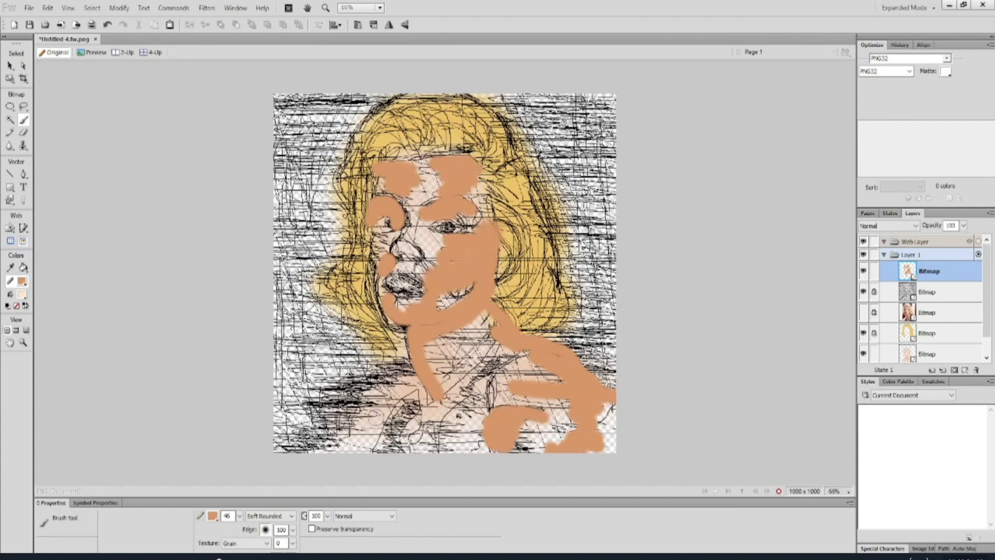
mouse_move(414, 402)
left_mouse_down()
mouse_move(382, 428)
mouse_move(417, 443)
left_mouse_up()
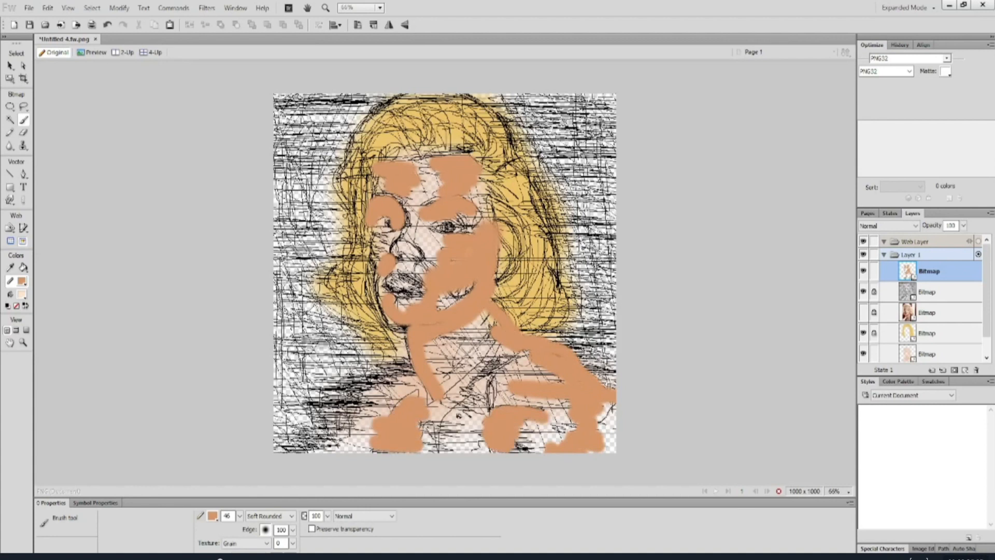
mouse_move(526, 357)
left_mouse_down()
mouse_move(459, 396)
mouse_move(495, 402)
left_mouse_up()
mouse_move(409, 368)
left_mouse_down()
mouse_move(317, 386)
mouse_move(316, 425)
mouse_move(272, 444)
mouse_move(321, 443)
left_mouse_up()
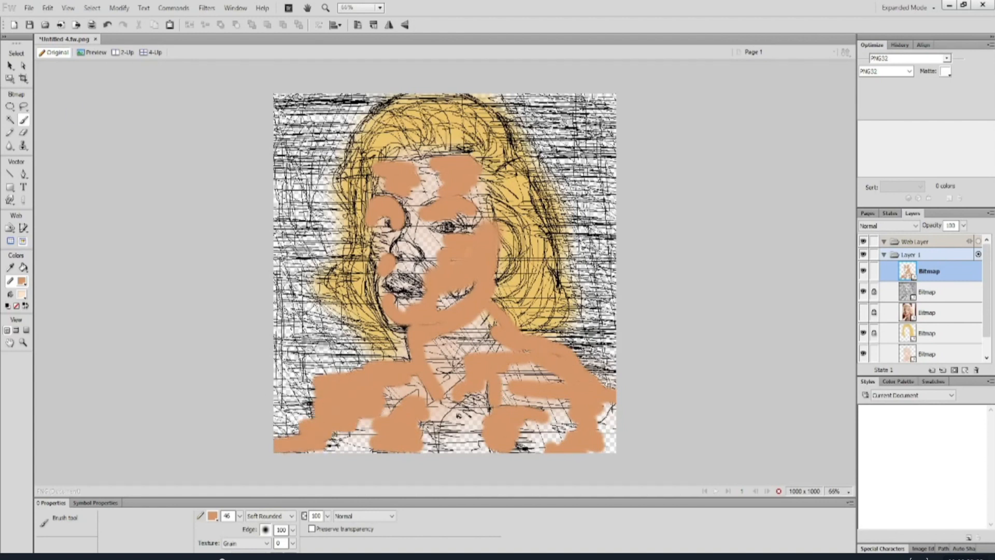
- Apply a Gaussian Blur filter with a radius of about 10 to the painted shadow bitmap
key("v")
left_click(328, 529)
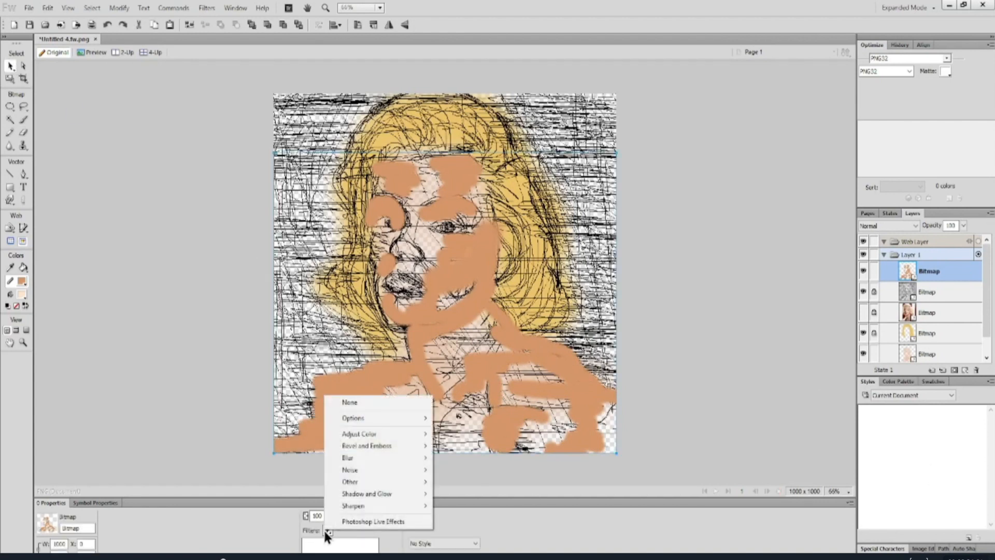
mouse_move(403, 459)
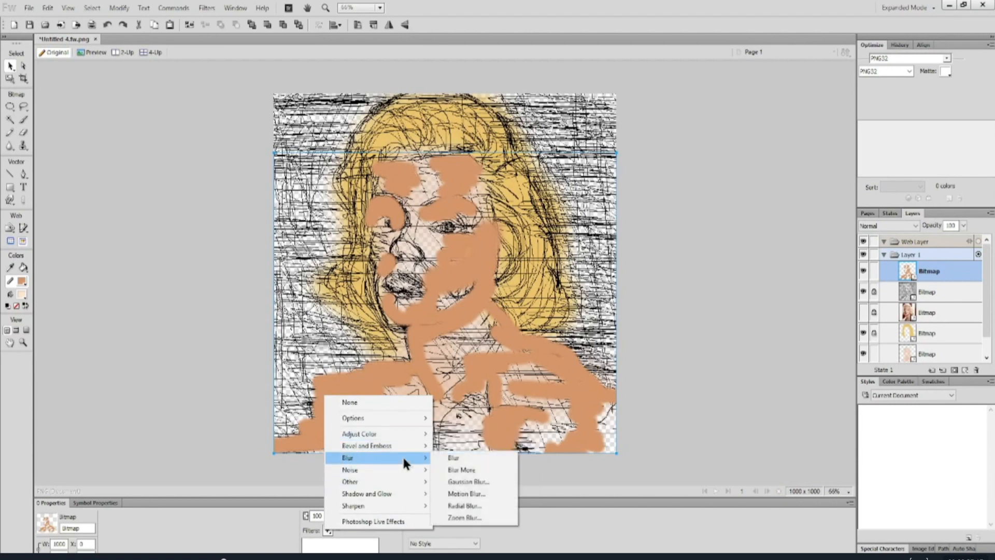
left_click(467, 482)
left_click_drag(518, 254, 766, 253)
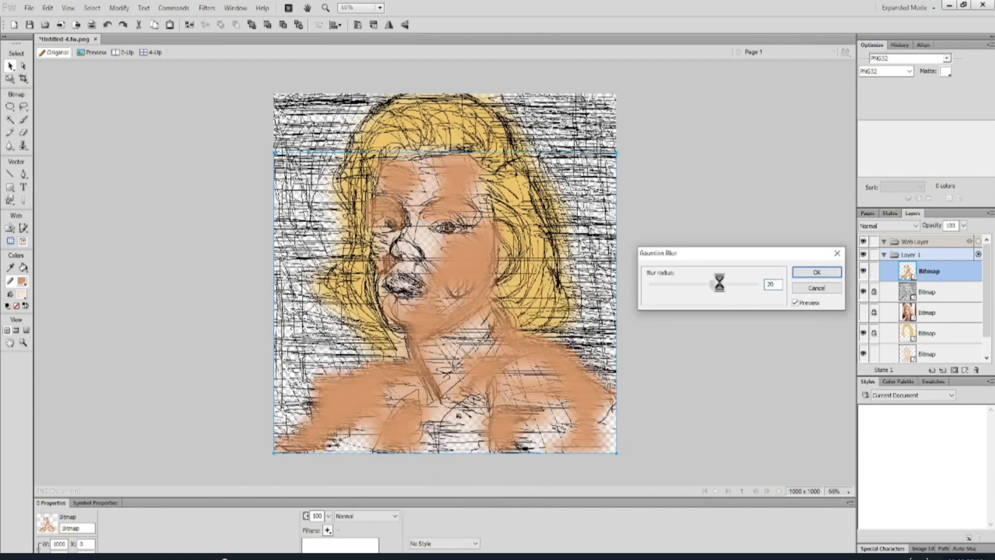
left_click_drag(666, 287, 680, 290)
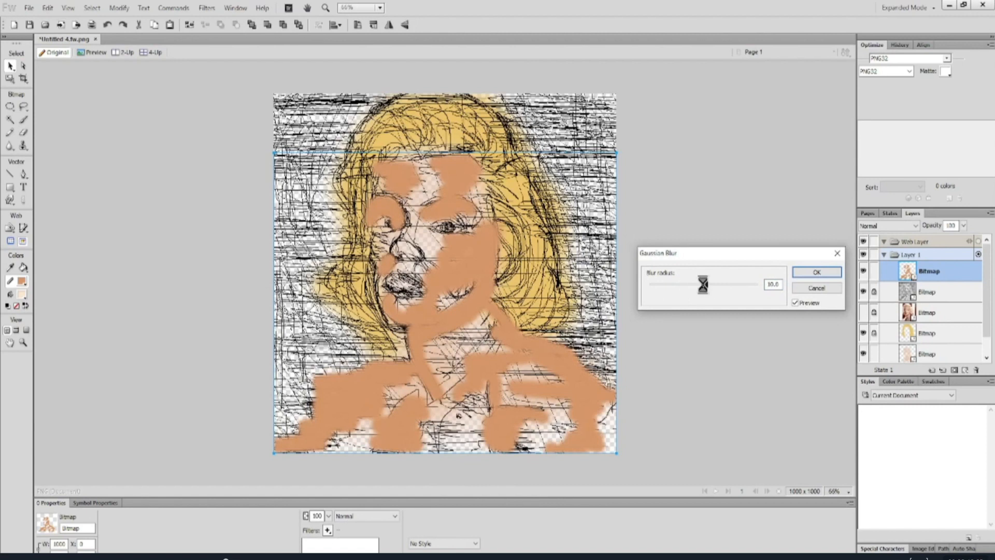
left_click(817, 272)
- Move the blurred shadow bitmap to the bottom of the layer stack and lock both skin bitmaps
left_click_drag(922, 271, 923, 358)
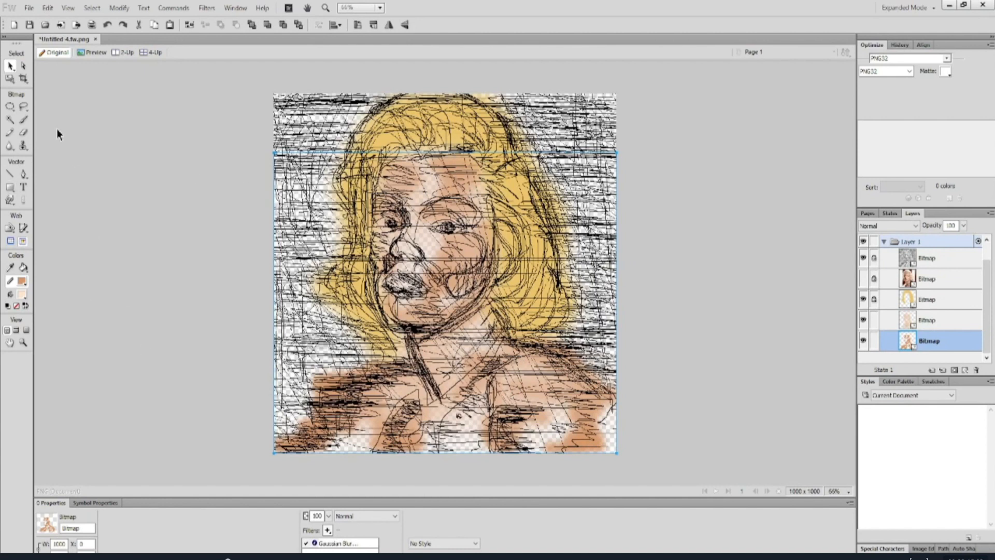
key("b")
left_click(888, 357)
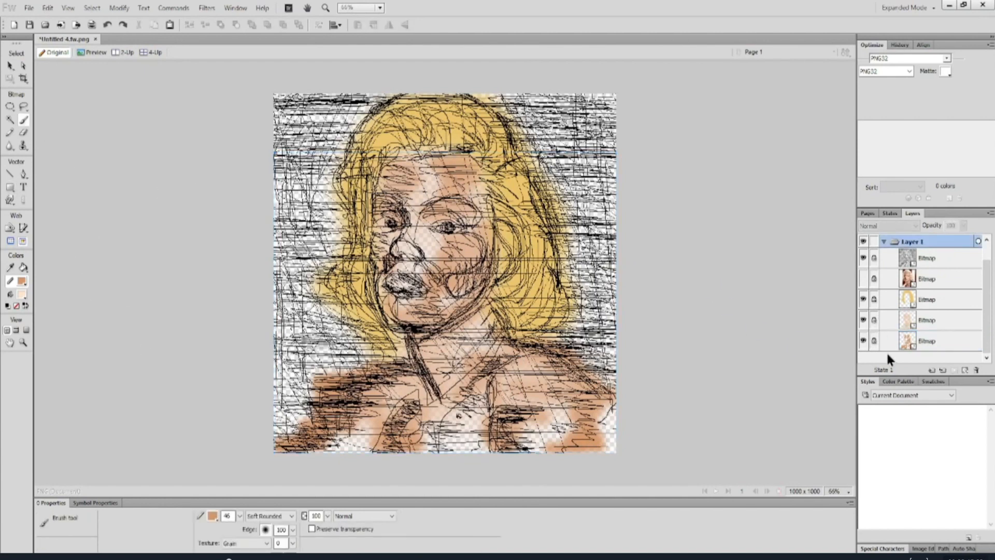
- Paint both eyes, the background and a line around the hair and shoulders on a new bitmap with a green soft rounded brush
left_click(965, 369)
left_click(22, 280)
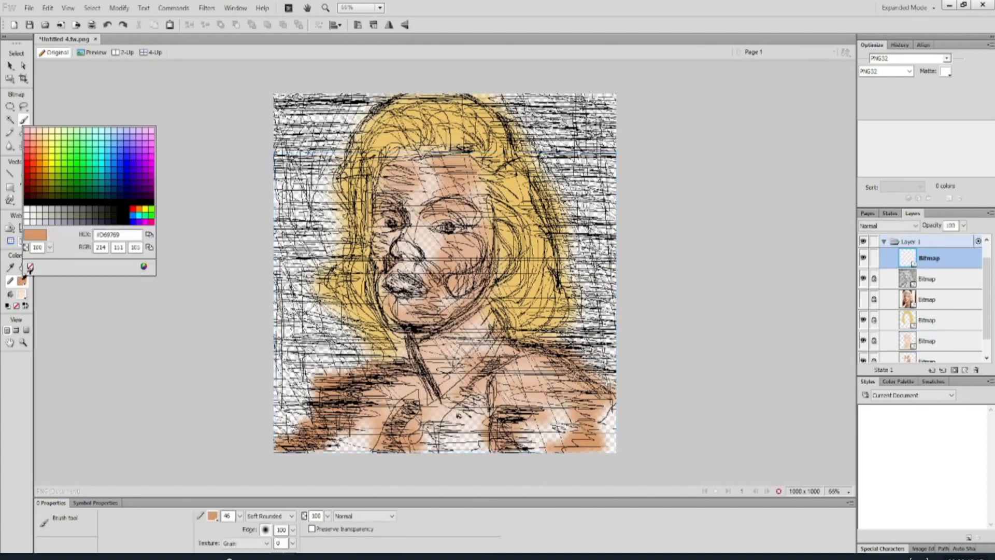
left_click(65, 166)
left_click(448, 227)
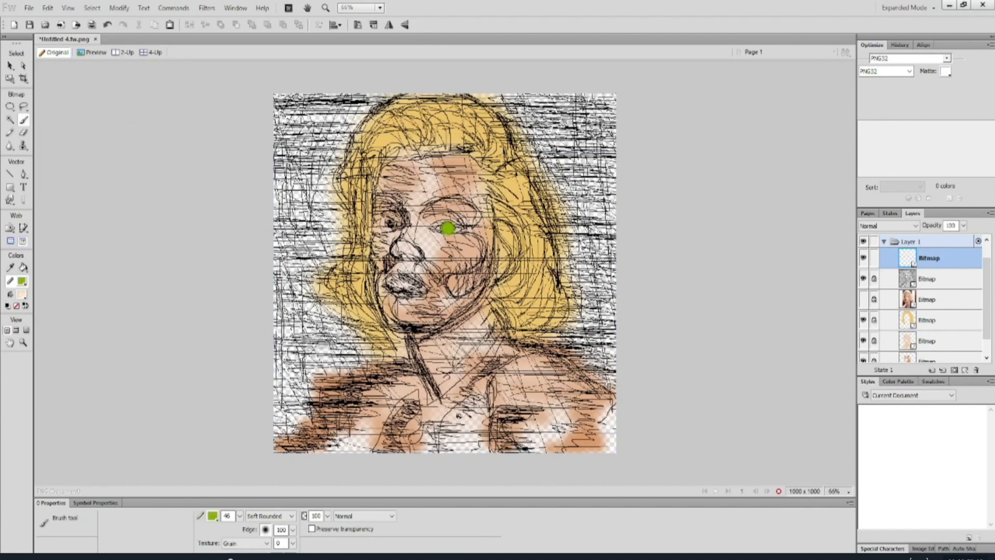
left_click(390, 224)
mouse_move(365, 101)
left_mouse_down()
mouse_move(347, 113)
mouse_move(280, 115)
mouse_move(327, 133)
mouse_move(292, 197)
mouse_move(315, 220)
mouse_move(296, 248)
mouse_move(309, 302)
mouse_move(229, 332)
mouse_move(324, 373)
mouse_move(279, 440)
left_mouse_up()
mouse_move(619, 111)
left_mouse_down()
mouse_move(575, 99)
mouse_move(637, 225)
mouse_move(586, 280)
mouse_move(607, 357)
mouse_move(601, 383)
mouse_move(529, 337)
mouse_move(563, 265)
mouse_move(541, 187)
mouse_move(472, 95)
mouse_move(357, 122)
mouse_move(334, 200)
mouse_move(327, 288)
mouse_move(402, 355)
mouse_move(316, 411)
mouse_move(614, 414)
mouse_move(547, 355)
left_mouse_up()
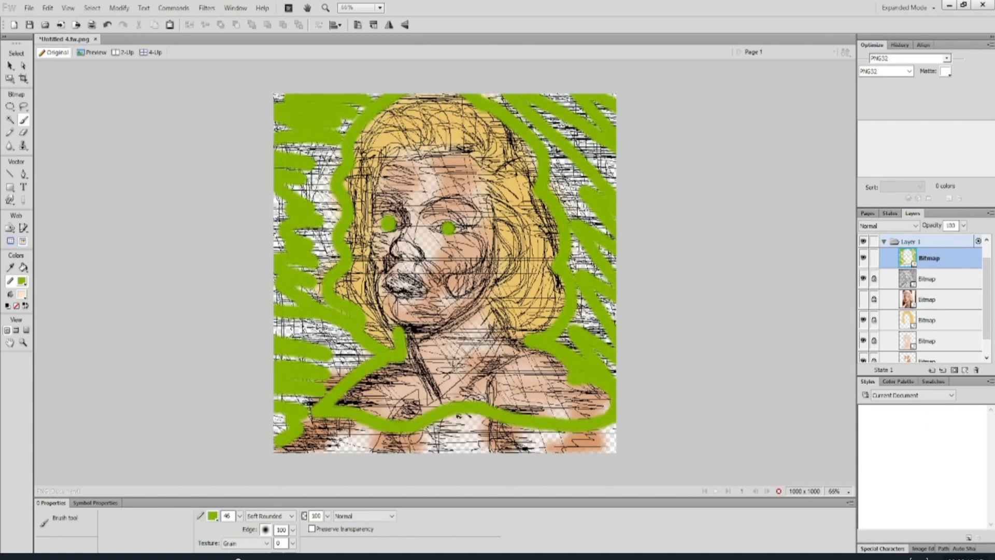
- Move the green bitmap to the bottom of the layer stack and apply a Gaussian Blur filter to it
left_click(10, 67)
left_click_drag(935, 258, 936, 363)
left_click(328, 530)
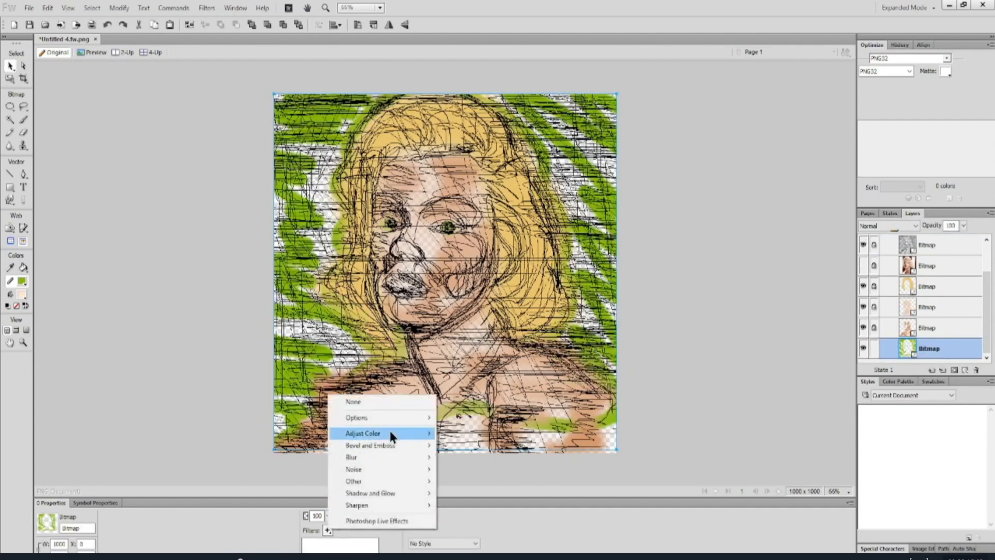
mouse_move(393, 456)
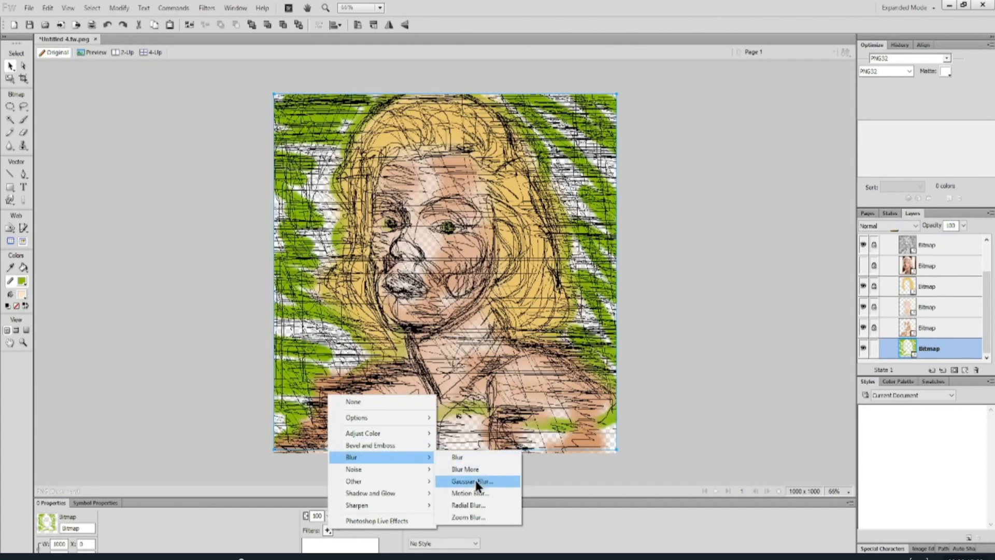
left_click(474, 480)
left_click(574, 276)
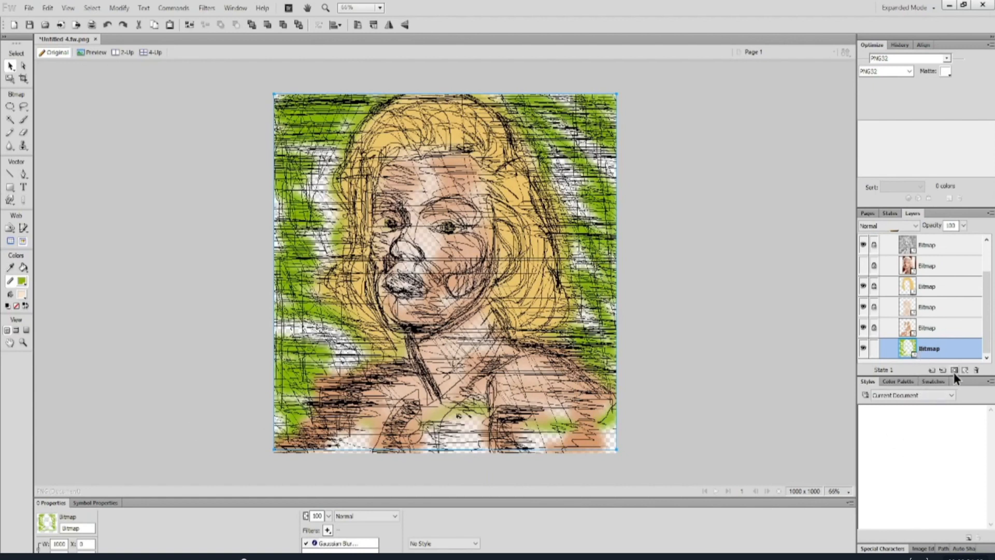
right_click(943, 352)
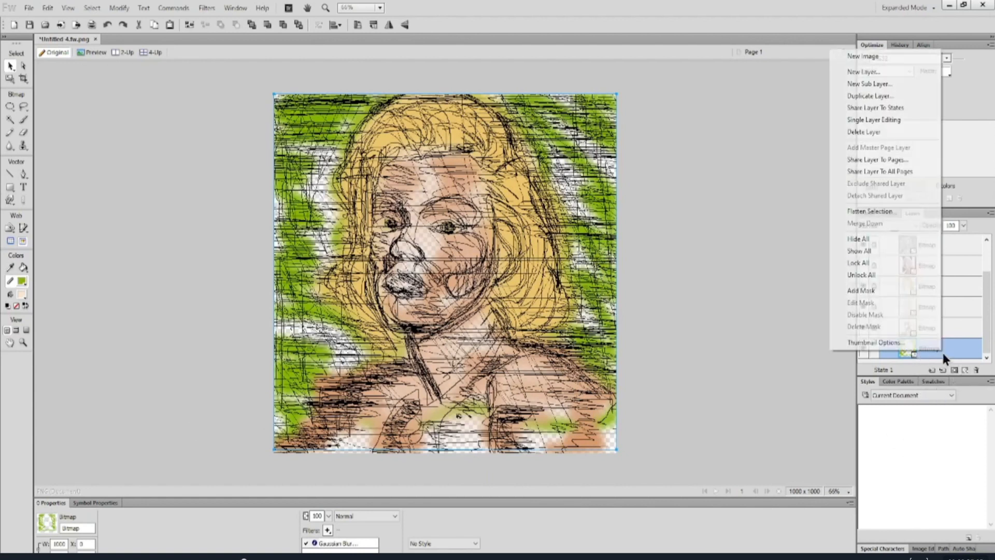
left_click(903, 101)
left_click(488, 326)
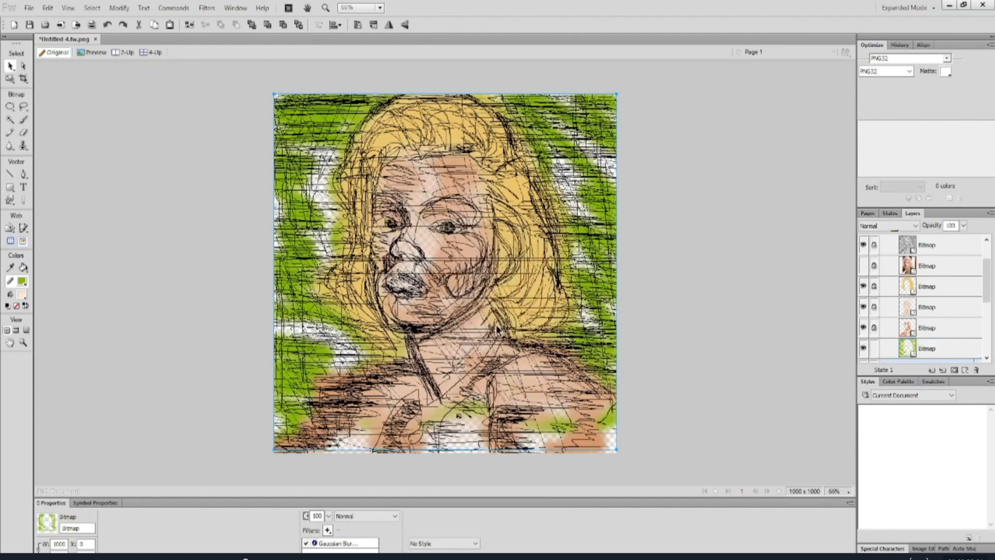
scroll(909, 334, "up", 2)
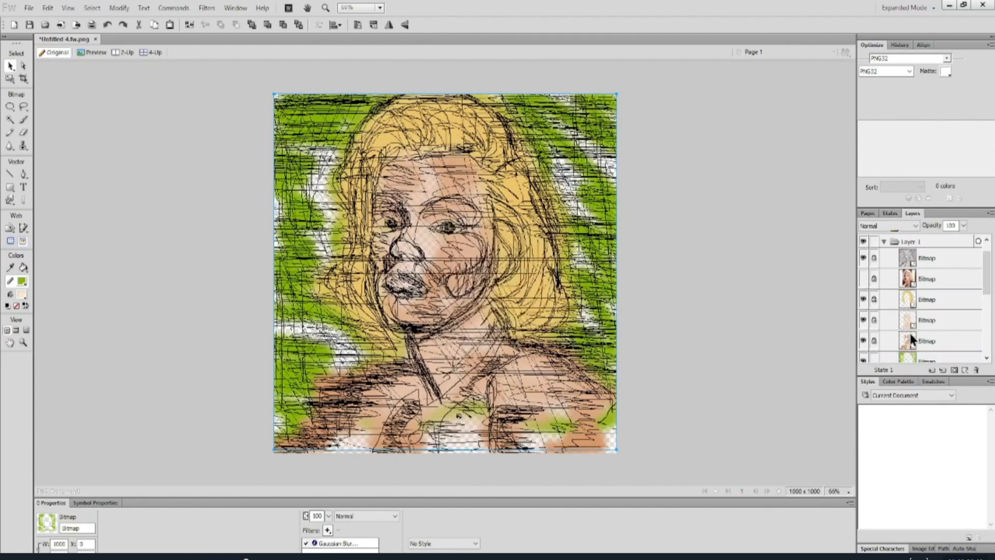
key("ctrl+z")
- Clone the blurred green bitmap, recolour the copy blue with Hue/Saturation at hue about 231, saturation 57 and lightness 32, and offset it
scroll(911, 339, "down", 1)
left_click(895, 349)
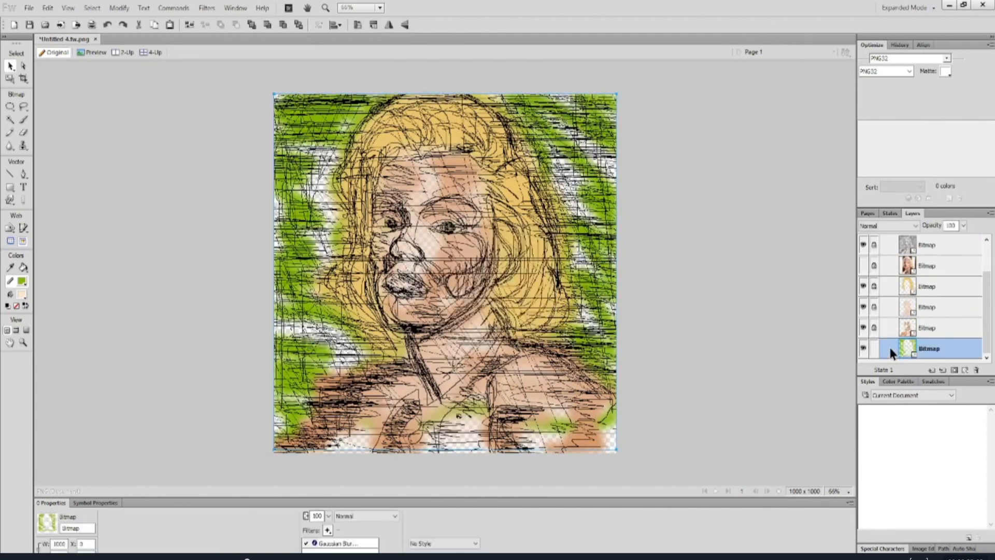
key("ctrl+shift+d")
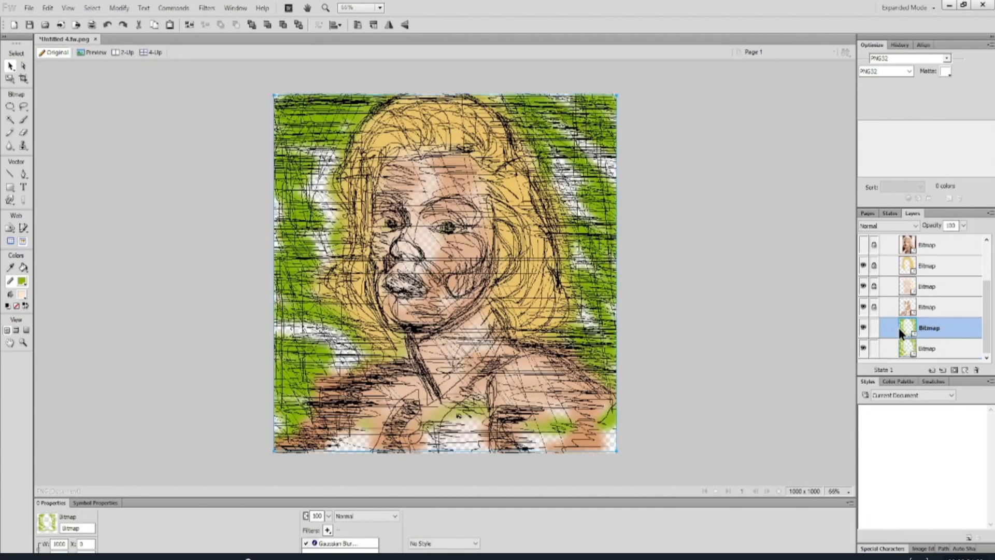
left_click(327, 530)
mouse_move(391, 435)
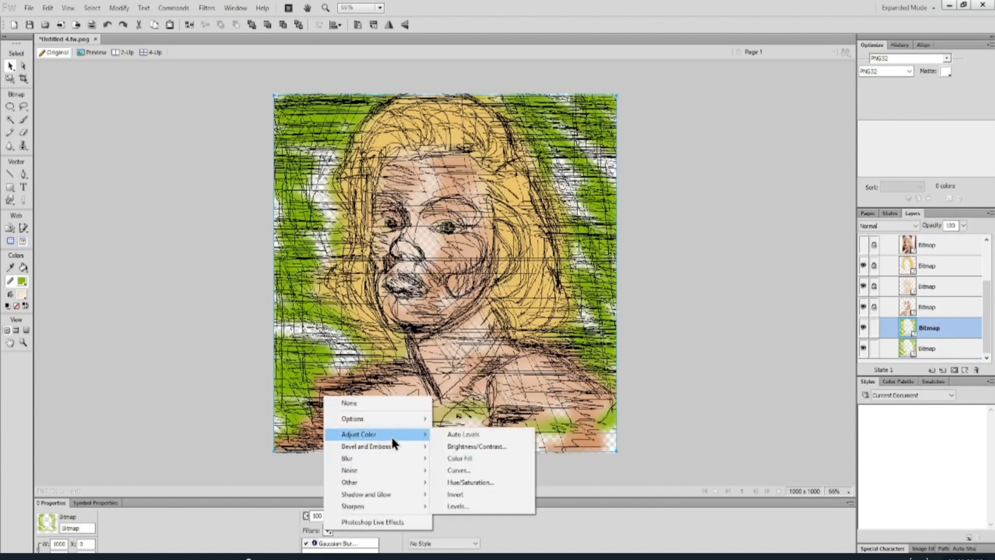
left_click(482, 475)
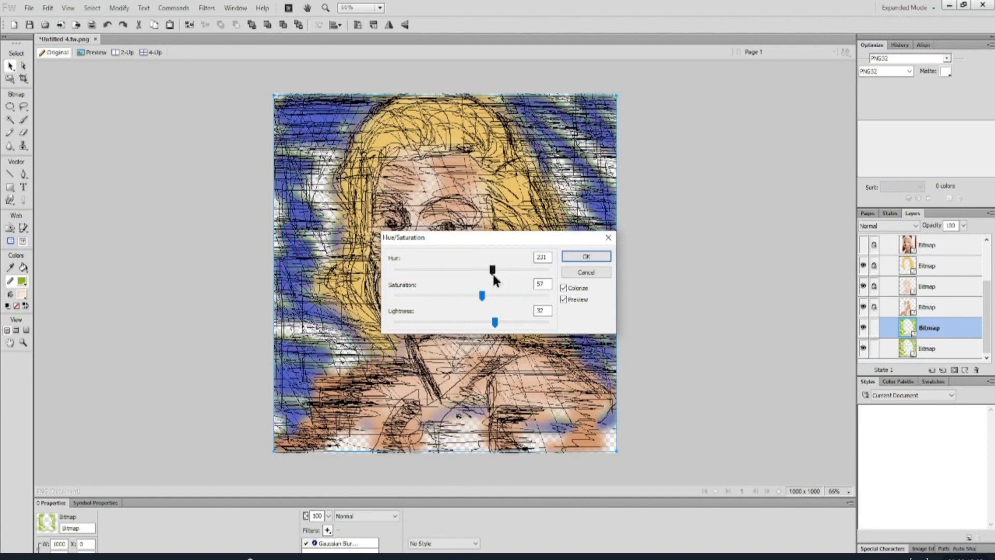
left_click(586, 256)
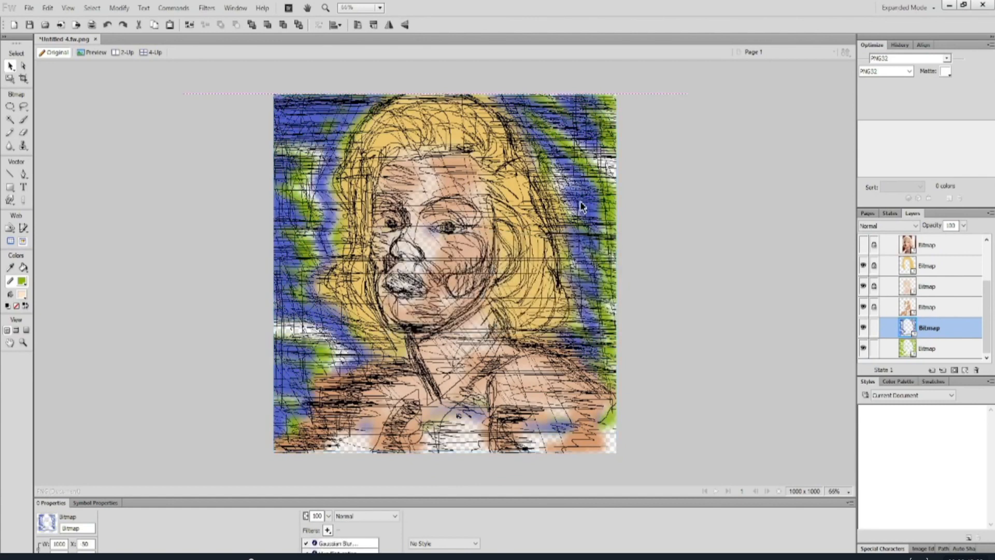
left_click_drag(580, 201, 573, 223)
- Clone the blue bitmap, change the copy's Hue/Saturation hue to a red tone, and shift it so all three background colours show
key("ctrl+shift+d")
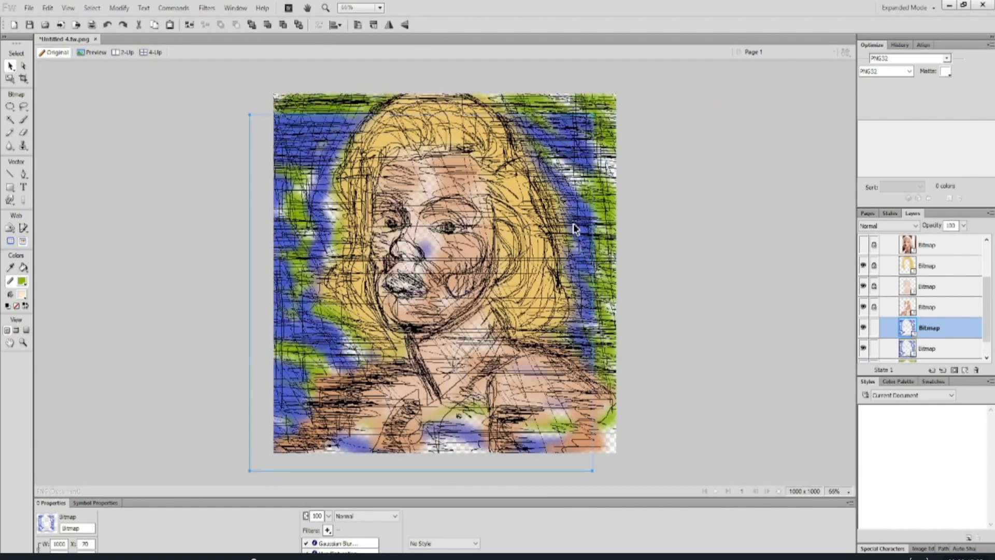
double_click(338, 551)
left_click(424, 269)
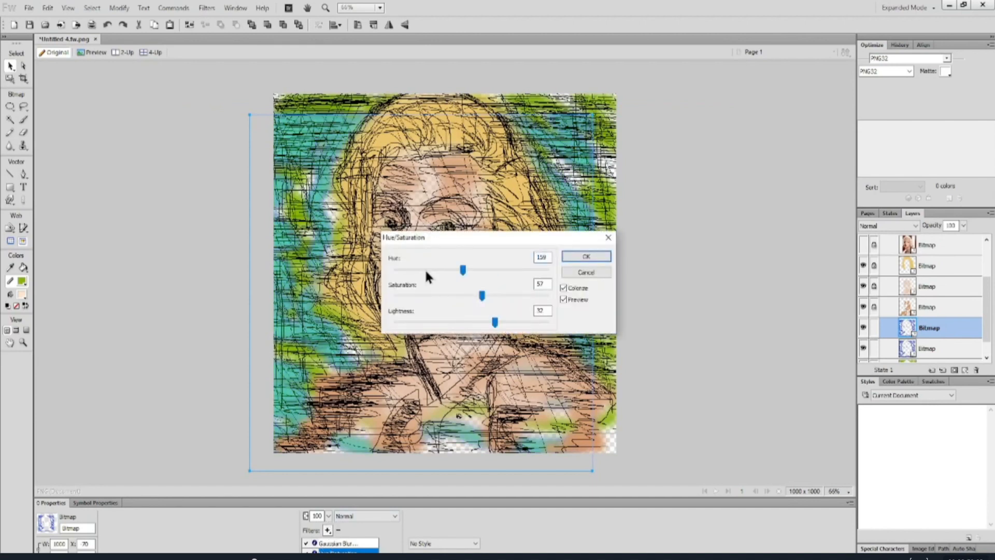
left_click(425, 269)
left_click(424, 269)
left_click(574, 255)
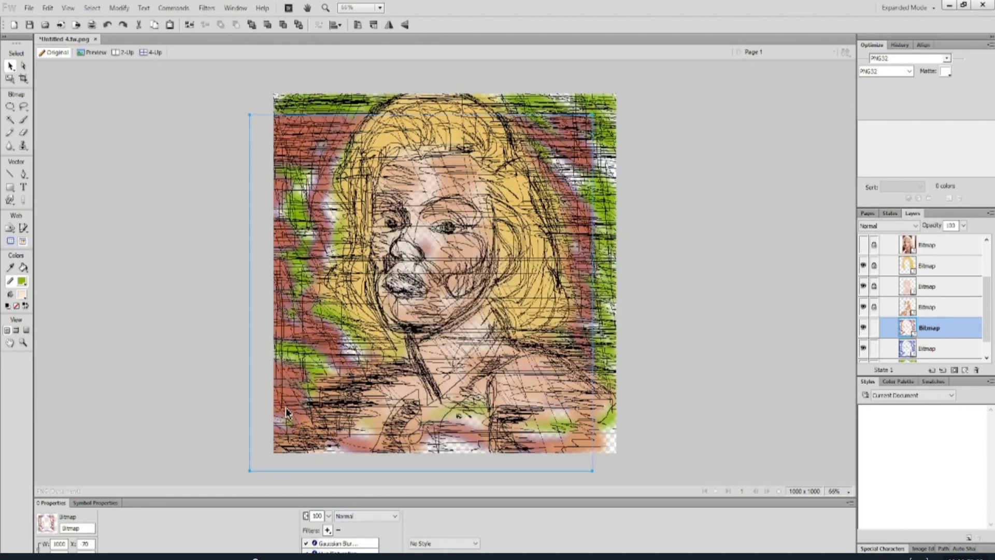
left_click_drag(287, 409, 363, 393)
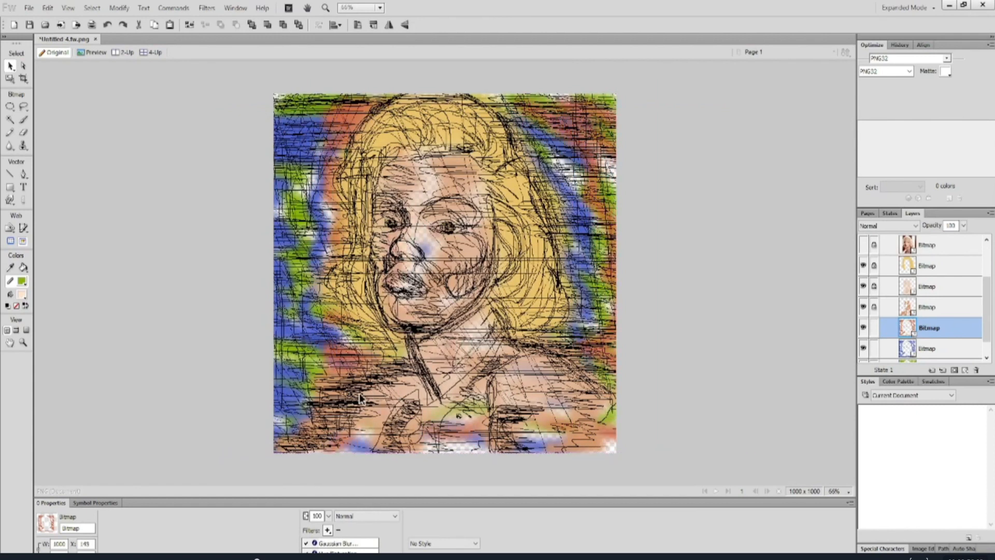
- Lock the red, blue and green background bitmaps
left_click(187, 264)
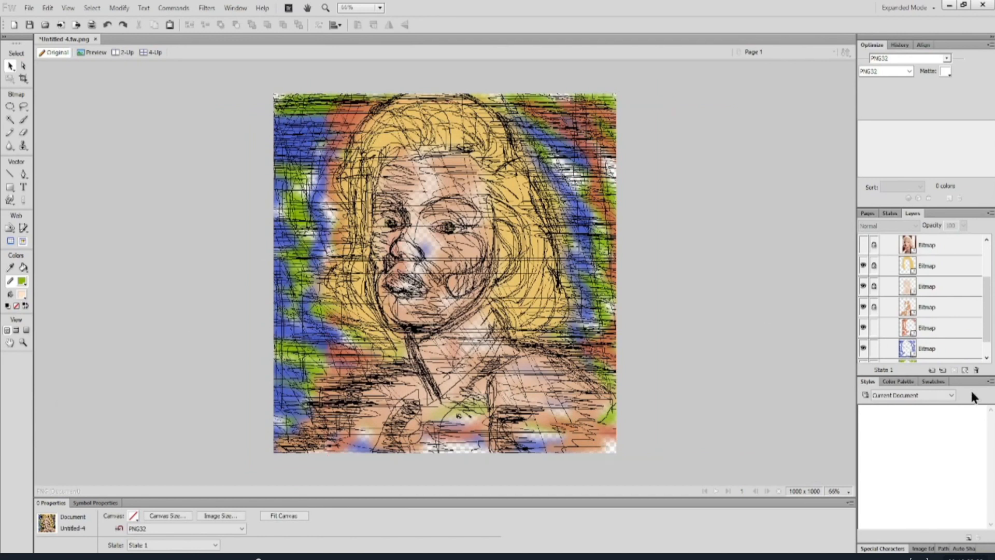
scroll(876, 342, "down", 1)
left_click(874, 327)
left_click(874, 347)
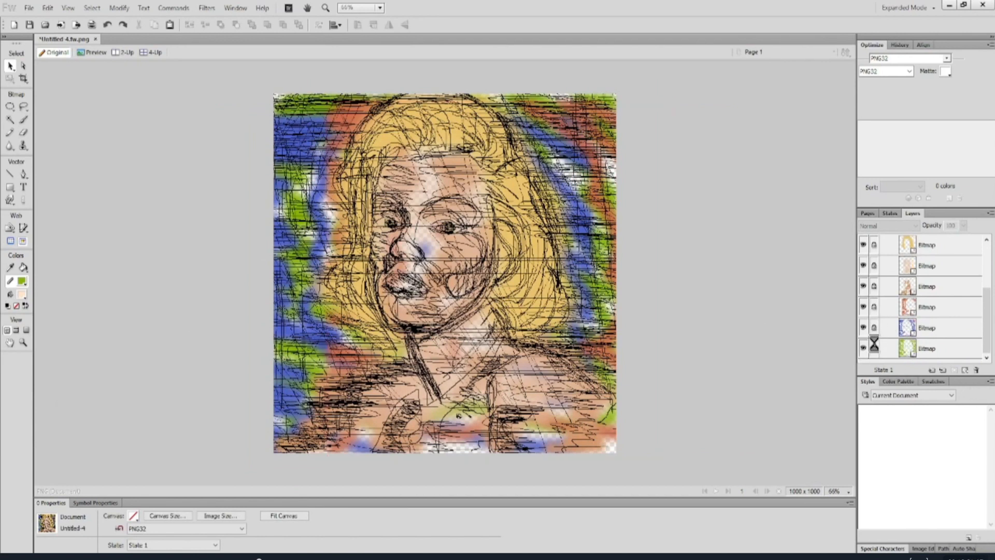
- Paint the lips on a new bitmap with a bright red soft rounded brush of size 46
left_click(966, 369)
left_click(23, 120)
left_click(21, 281)
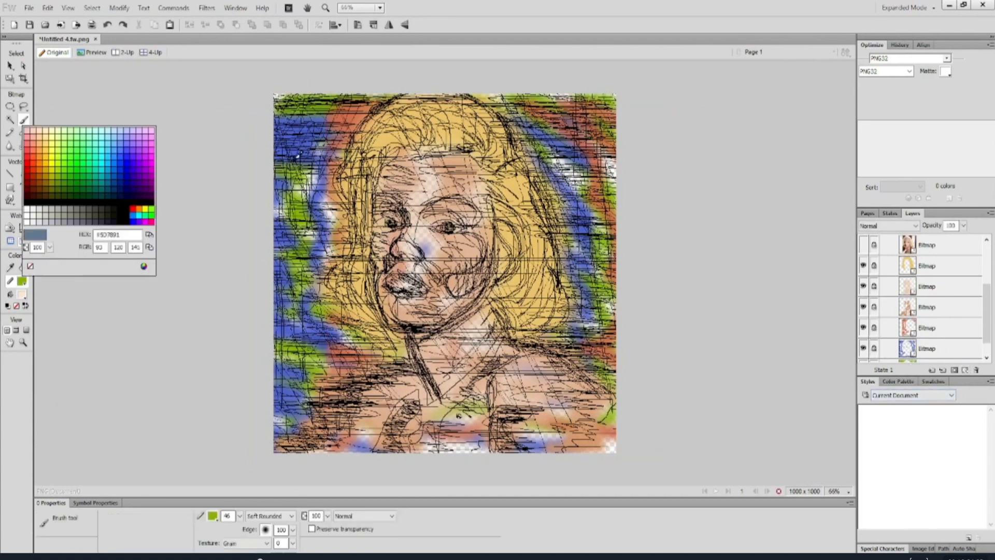
left_click(340, 131)
left_click(213, 516)
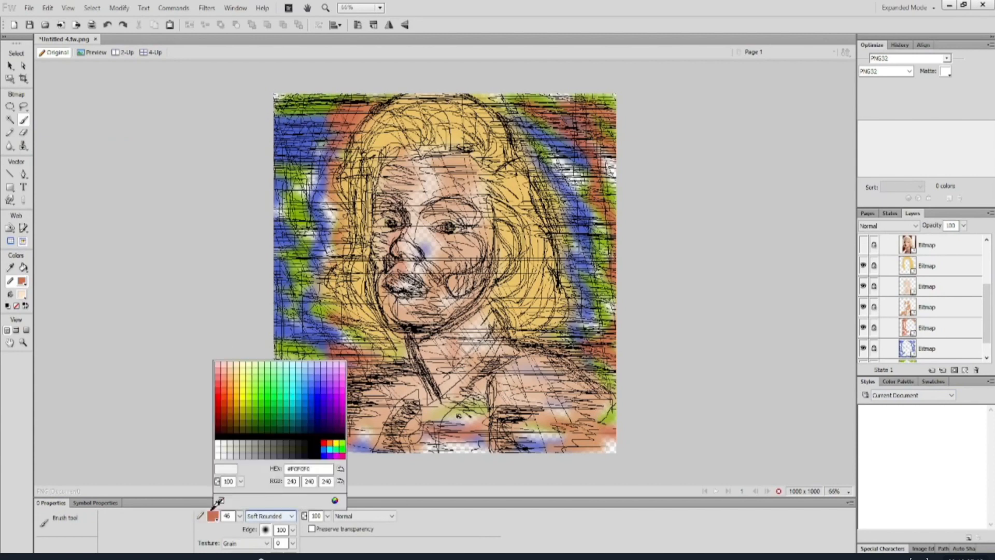
left_click(219, 424)
left_click(213, 515)
left_click(228, 403)
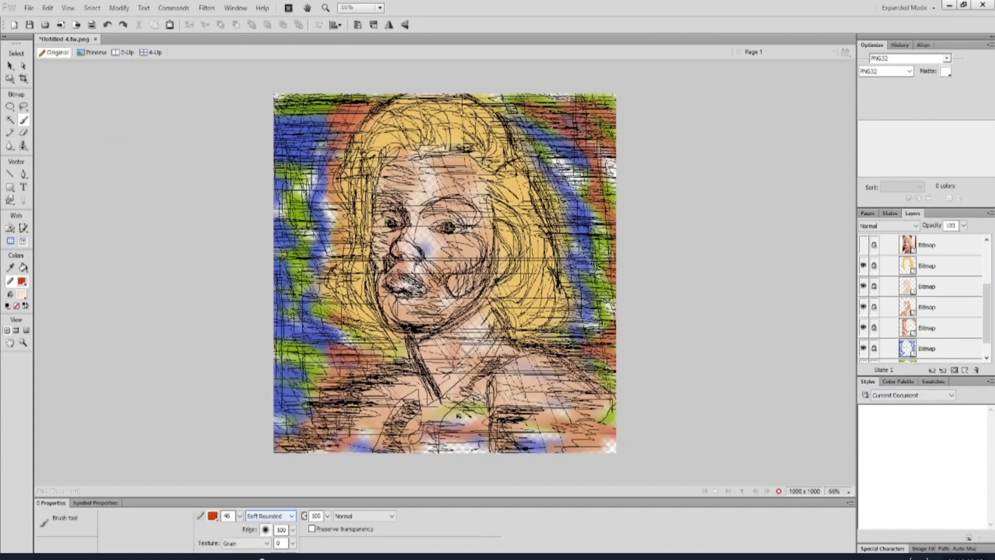
mouse_move(415, 283)
left_mouse_down()
mouse_move(395, 282)
mouse_move(419, 288)
mouse_move(388, 285)
mouse_move(422, 294)
left_mouse_up()
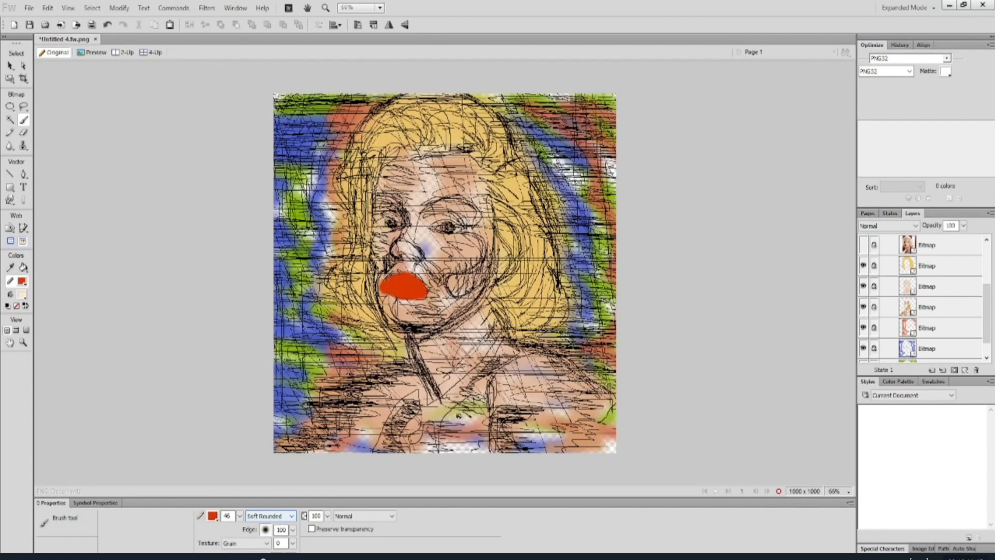
- Move the red lips bitmap in the layer stack to sit directly above the light skin bitmap and below the hair bitmap
left_click(9, 67)
mouse_move(933, 272)
left_mouse_down()
mouse_move(931, 354)
mouse_move(926, 264)
left_mouse_up()
scroll(929, 340, "up", 1)
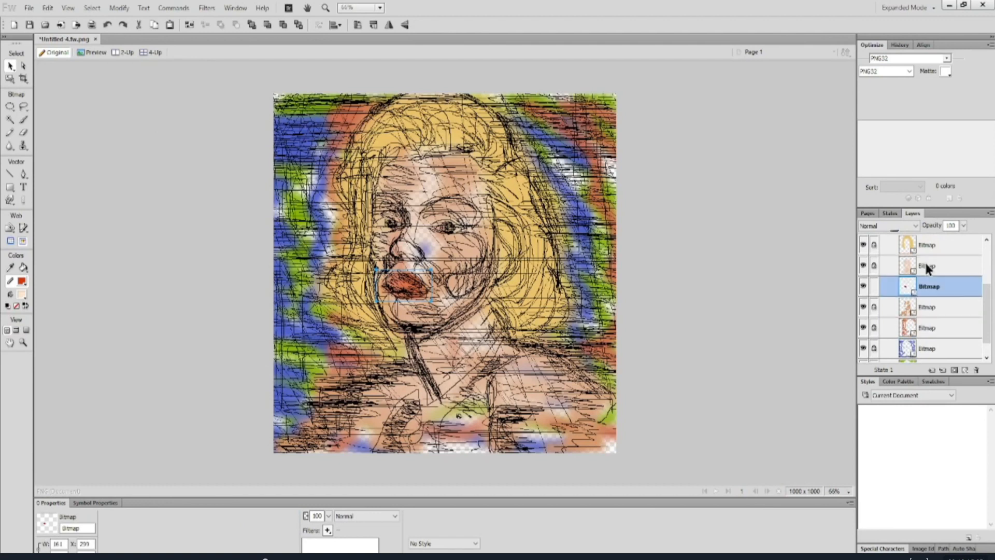
scroll(911, 309, "up", 3)
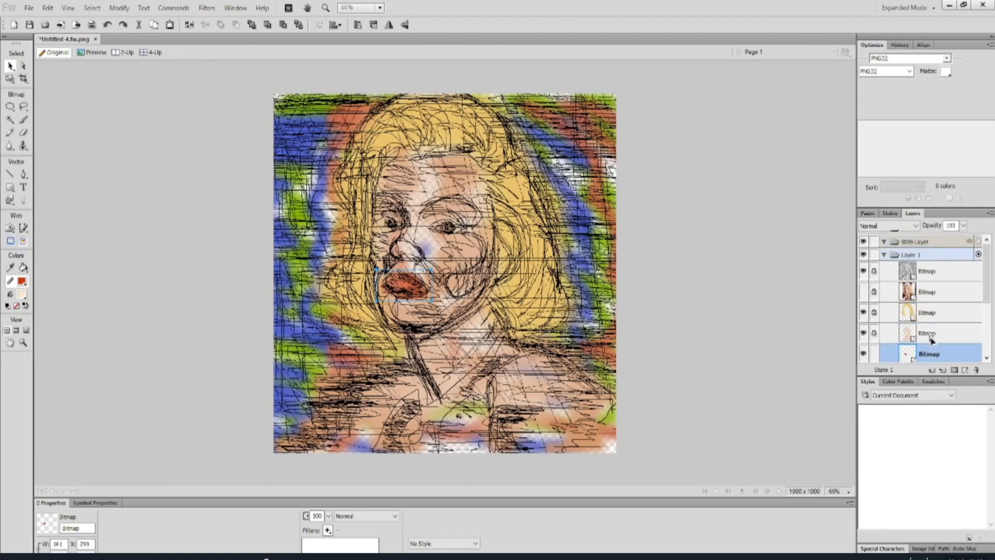
left_click_drag(931, 340, 928, 330)
left_click(204, 308)
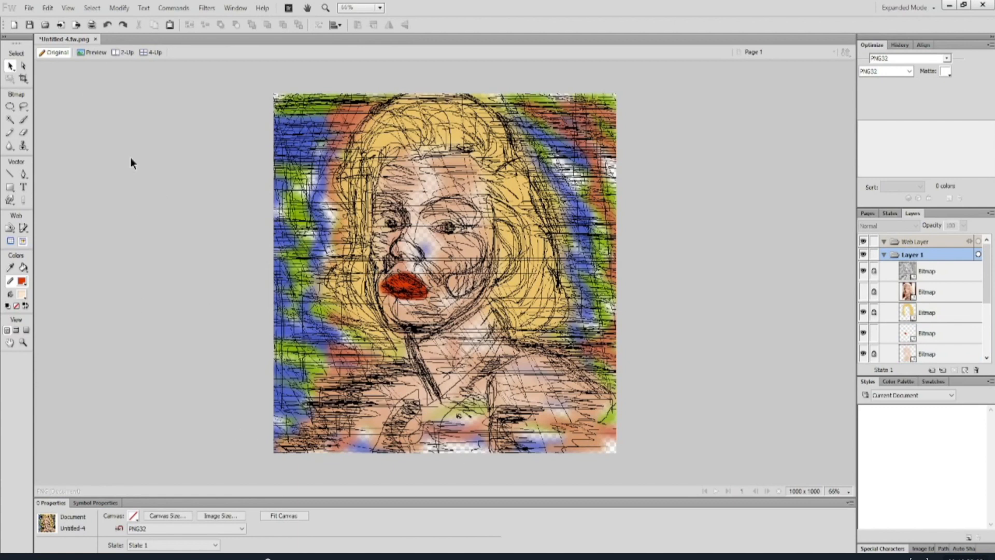
- Paint both eyebrows with an olive-brown soft rounded brush of size 46
left_click(22, 281)
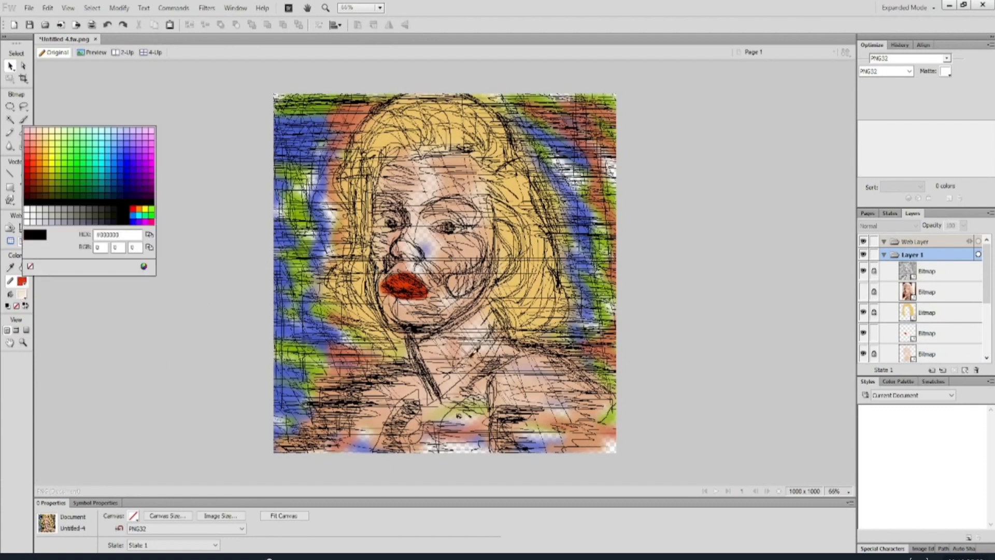
left_click(474, 353)
left_click(22, 283)
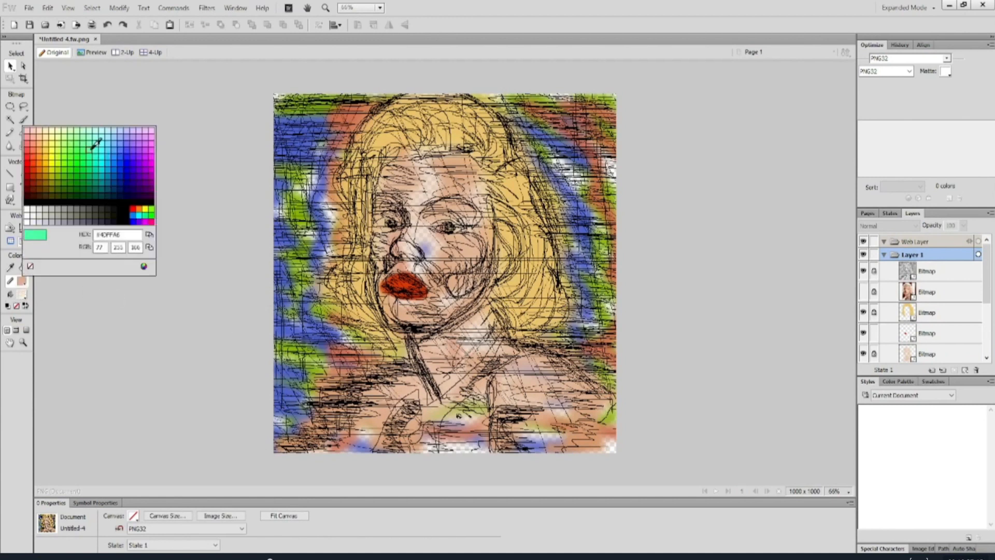
left_click(55, 188)
left_click(23, 119)
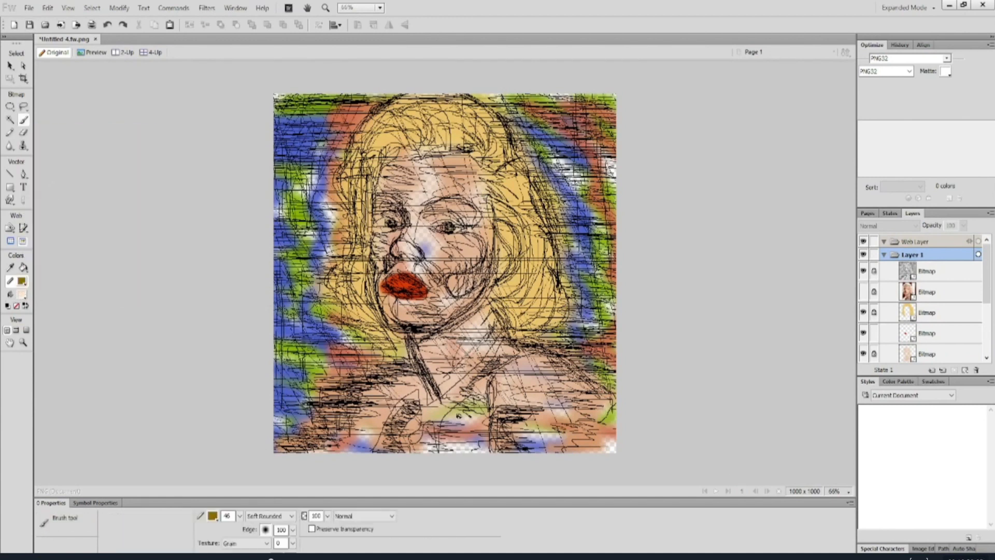
mouse_move(425, 210)
left_mouse_down()
mouse_move(452, 197)
mouse_move(472, 208)
left_mouse_up()
left_click_drag(395, 207, 382, 203)
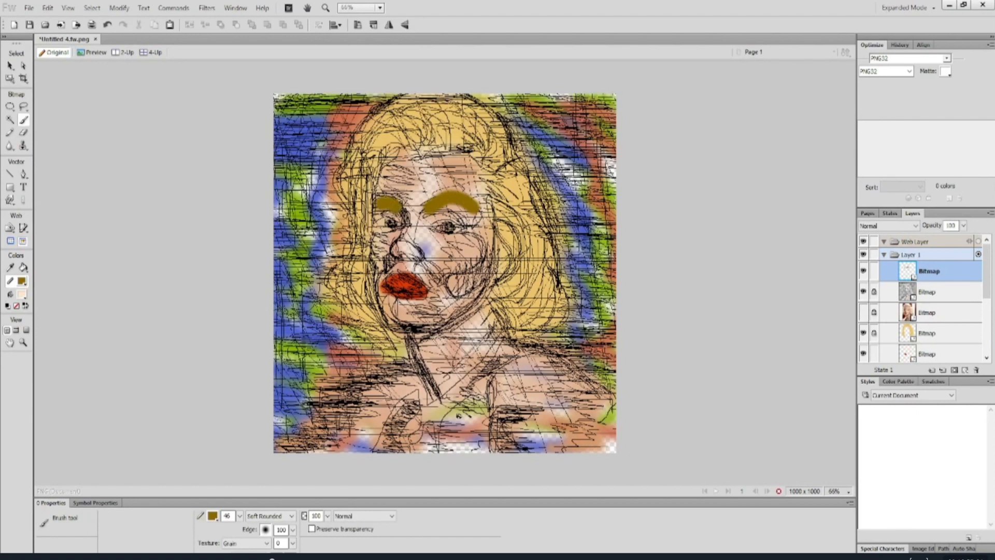
- Apply a Gaussian Blur filter to the eyebrow bitmap and deselect it
left_click(10, 67)
left_click(328, 530)
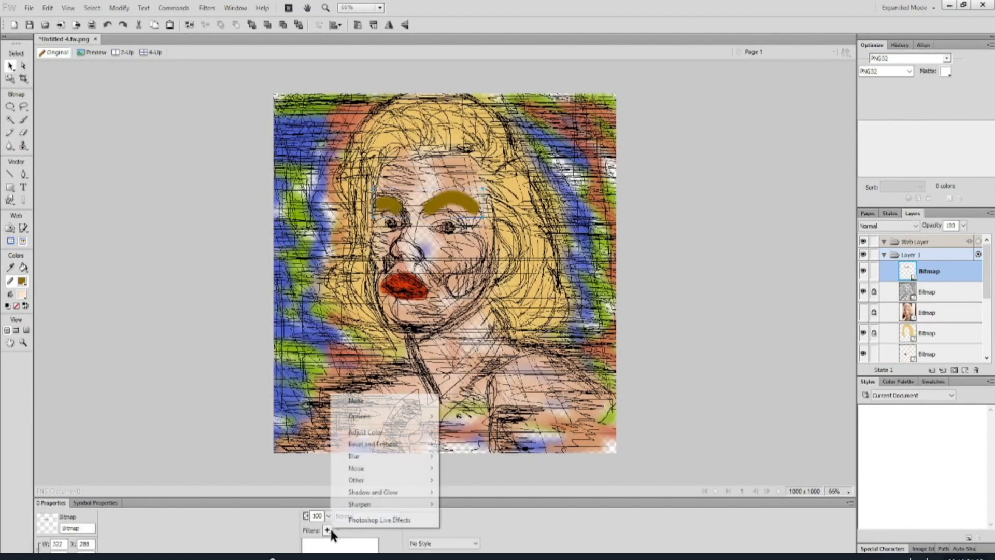
mouse_move(375, 471)
mouse_move(371, 454)
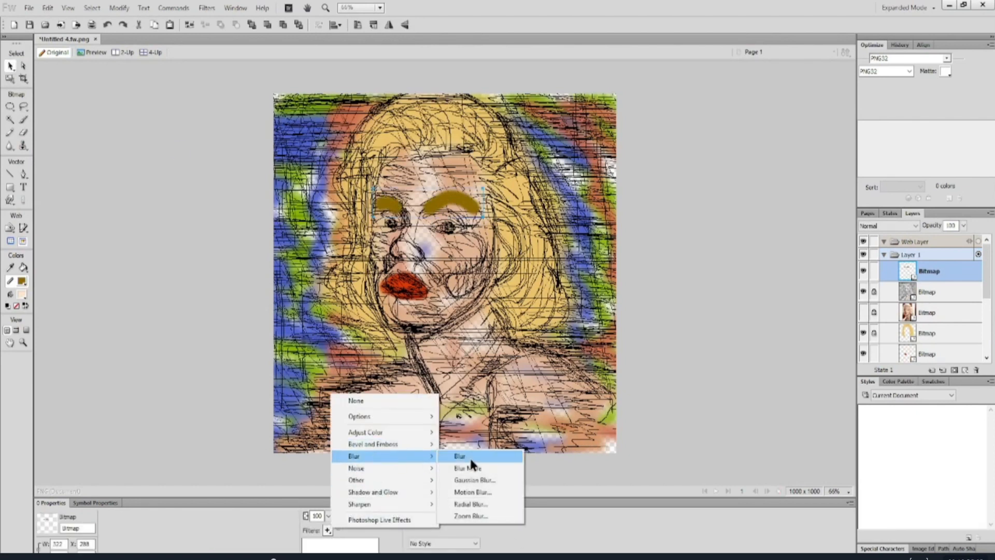
left_click(471, 481)
left_click(575, 279)
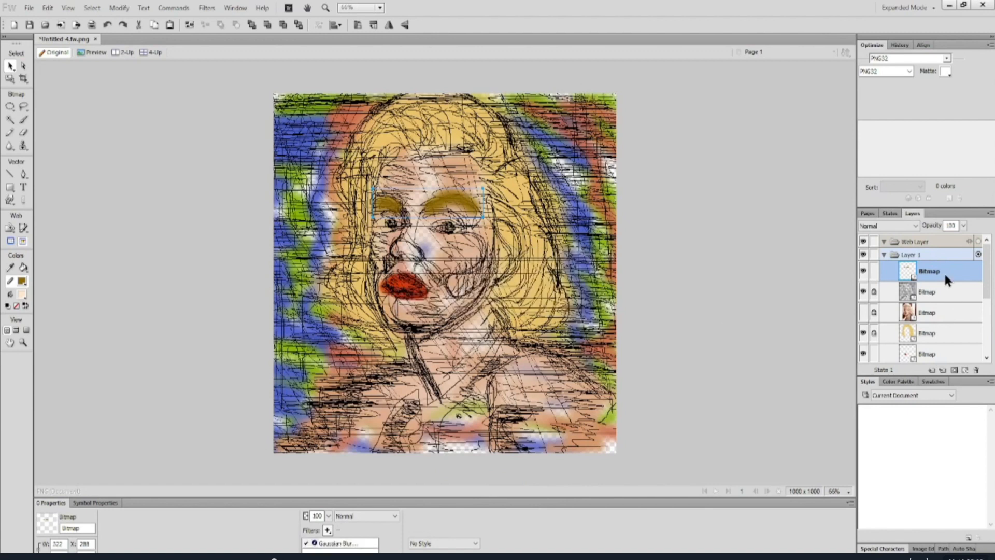
left_click(205, 242)
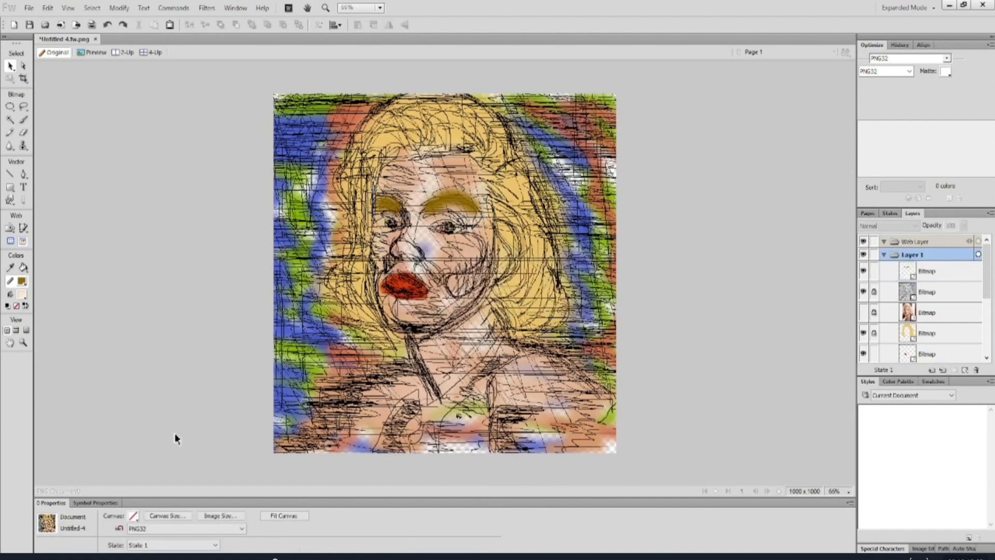
- Paint bright orange-red soft rounded zigzags over the background around the head, and lock their new bitmap between the photo and hair bitmaps
mouse_move(190, 556)
left_click(23, 120)
left_click(22, 280)
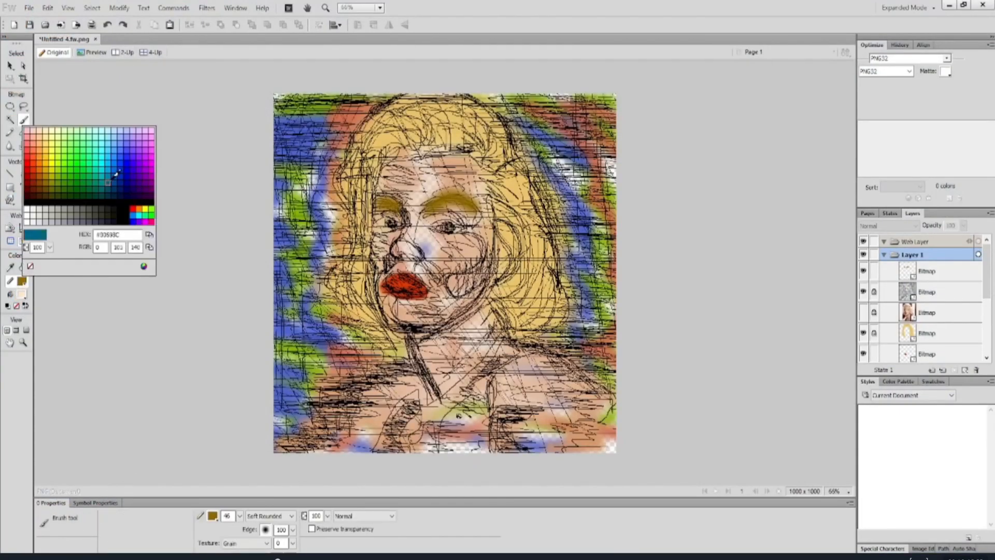
left_click(35, 160)
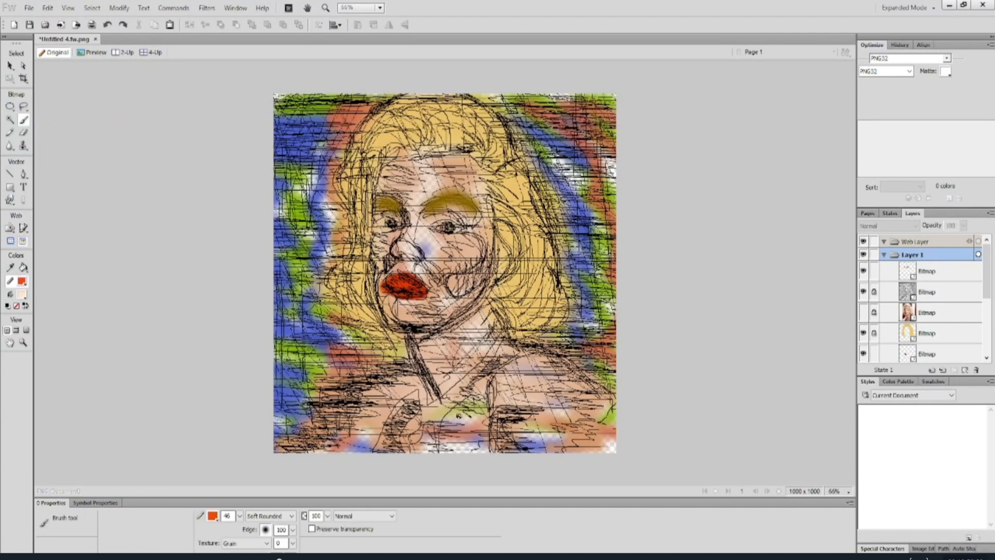
mouse_move(392, 340)
left_mouse_down()
mouse_move(284, 306)
mouse_move(367, 357)
mouse_move(313, 371)
mouse_move(331, 381)
left_mouse_up()
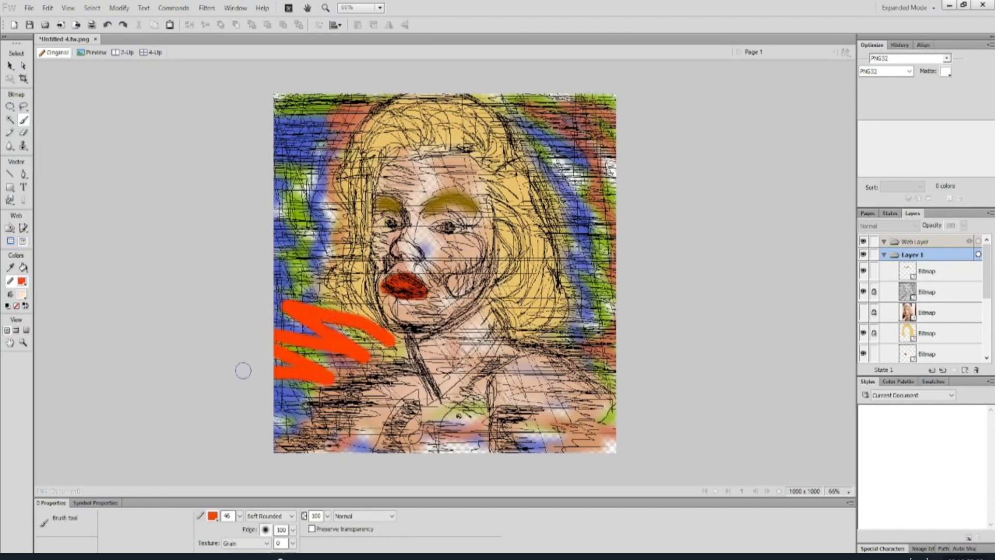
mouse_move(243, 370)
left_mouse_down()
mouse_move(251, 399)
mouse_move(280, 421)
left_mouse_up()
mouse_move(381, 324)
left_mouse_down()
mouse_move(324, 294)
mouse_move(284, 221)
mouse_move(311, 210)
mouse_move(277, 166)
mouse_move(320, 155)
mouse_move(279, 106)
mouse_move(344, 114)
mouse_move(339, 98)
mouse_move(372, 96)
left_mouse_up()
mouse_move(627, 116)
left_mouse_down()
mouse_move(611, 156)
mouse_move(560, 215)
mouse_move(570, 337)
mouse_move(612, 392)
left_mouse_up()
left_click_drag(958, 266, 934, 336)
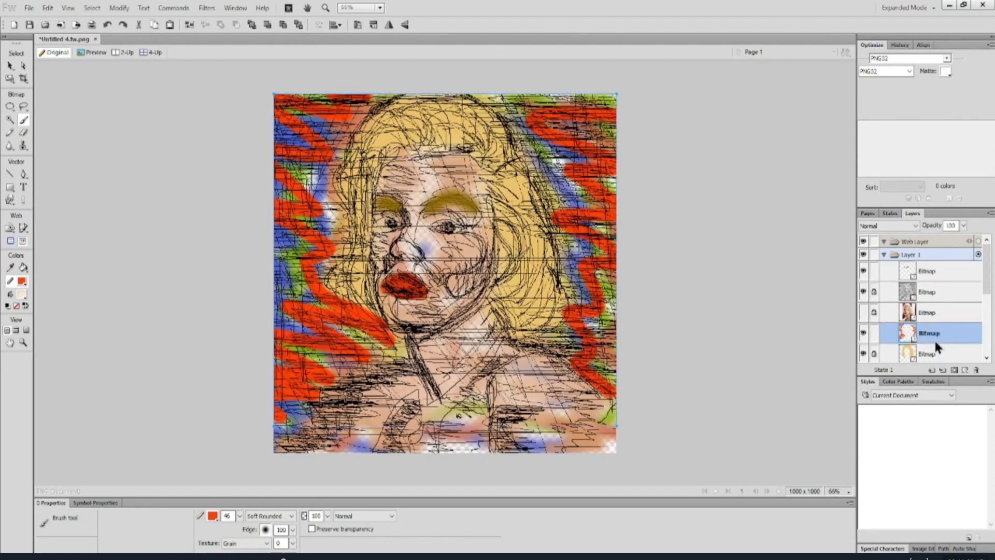
left_click(873, 332)
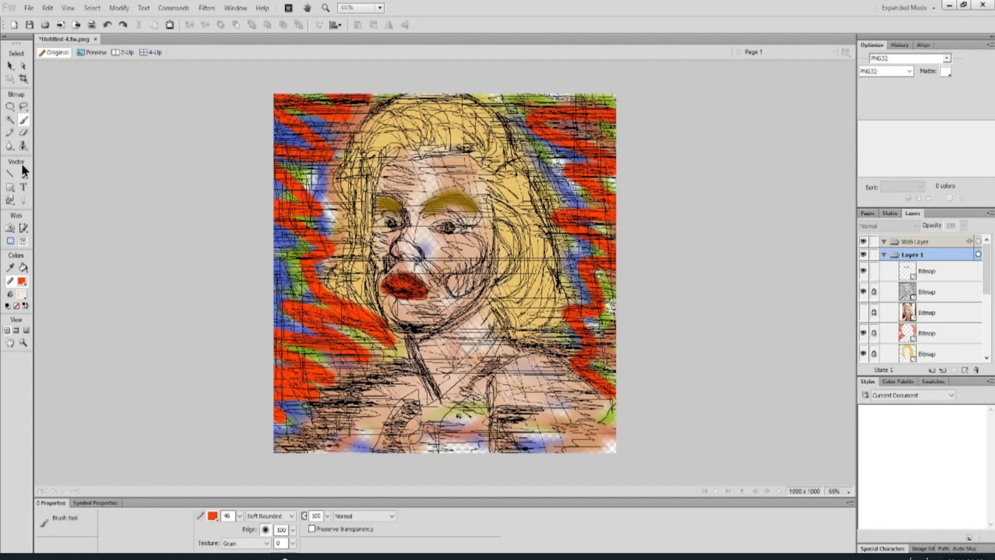
- Scribble cyan brush strokes across the whole canvas on a new top bitmap and set its opacity to 15
left_click(24, 295)
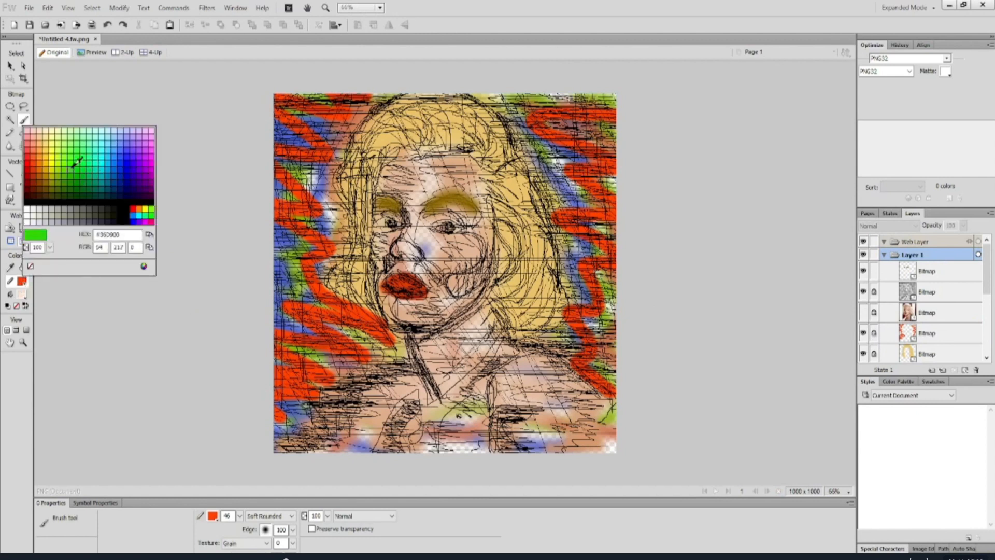
left_click(104, 154)
mouse_move(638, 109)
left_mouse_down()
mouse_move(574, 164)
mouse_move(260, 195)
mouse_move(259, 295)
mouse_move(143, 388)
mouse_move(638, 389)
mouse_move(638, 432)
mouse_move(142, 269)
mouse_move(312, 113)
mouse_move(635, 133)
mouse_move(269, 171)
mouse_move(637, 192)
mouse_move(708, 97)
left_mouse_up()
left_click(10, 65)
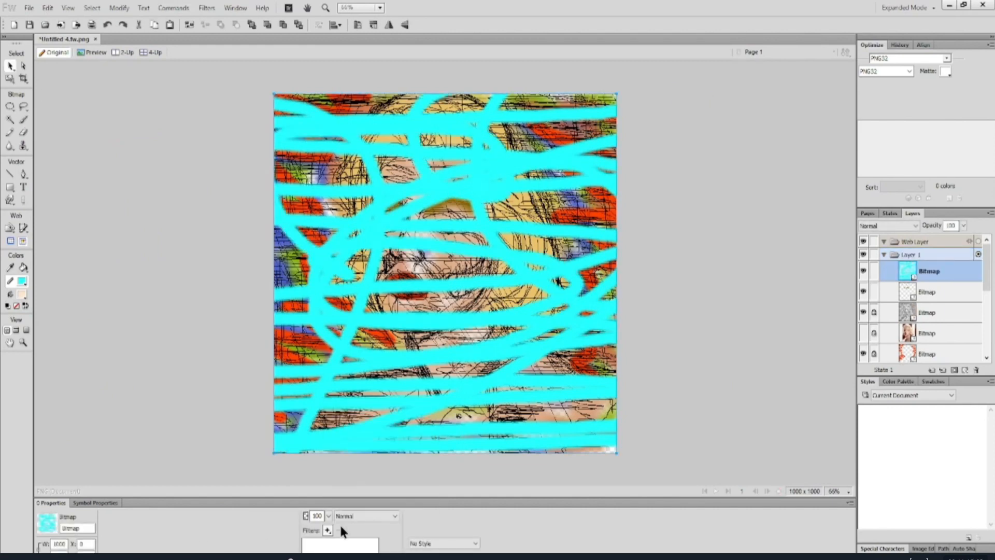
left_click_drag(329, 515, 332, 457)
mouse_move(329, 529)
left_mouse_down()
mouse_move(329, 514)
mouse_move(328, 537)
left_mouse_up()
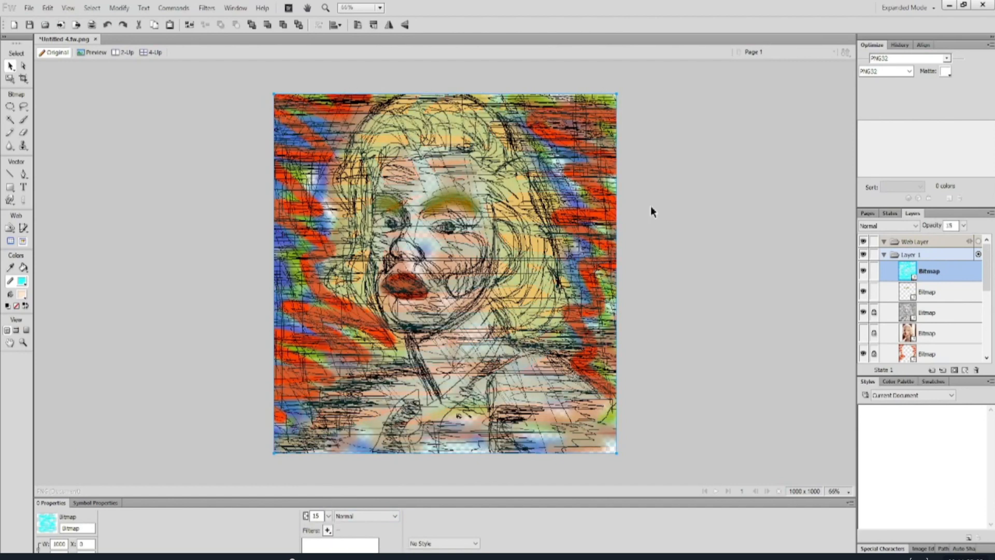
- Apply a Hue/Saturation filter with Colorize to the cyan bitmap, turning its strokes green
left_click(328, 530)
mouse_move(361, 445)
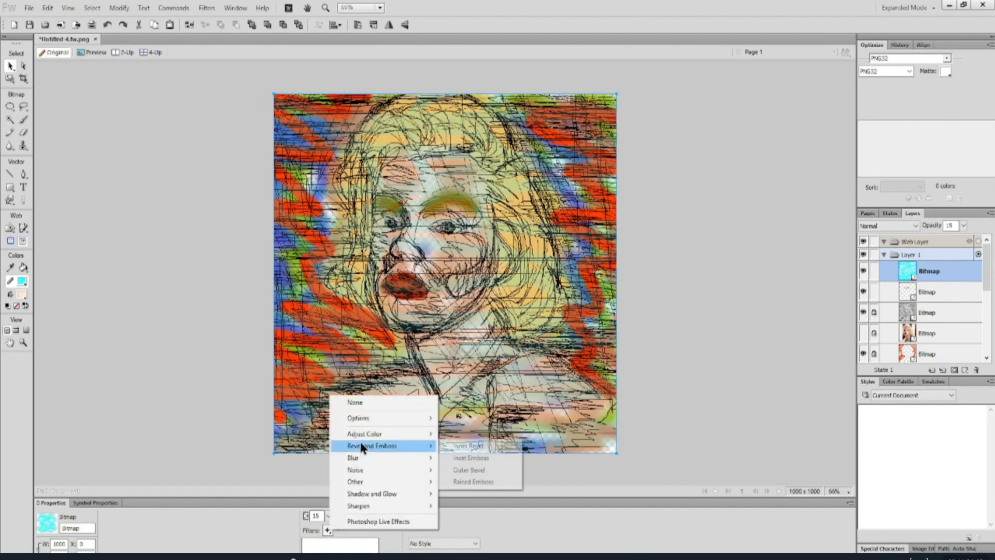
mouse_move(394, 433)
left_click(482, 481)
left_click_drag(483, 228, 760, 228)
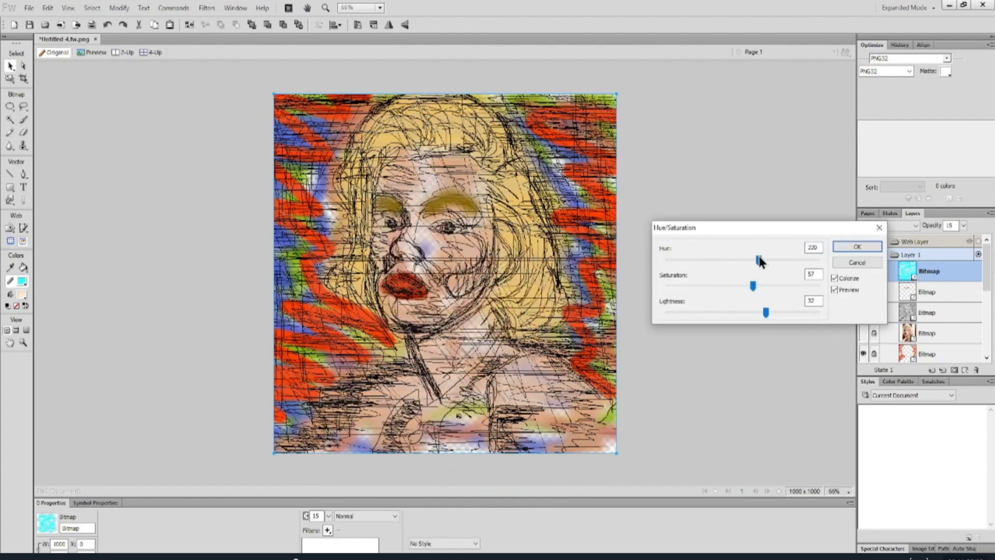
left_click(858, 247)
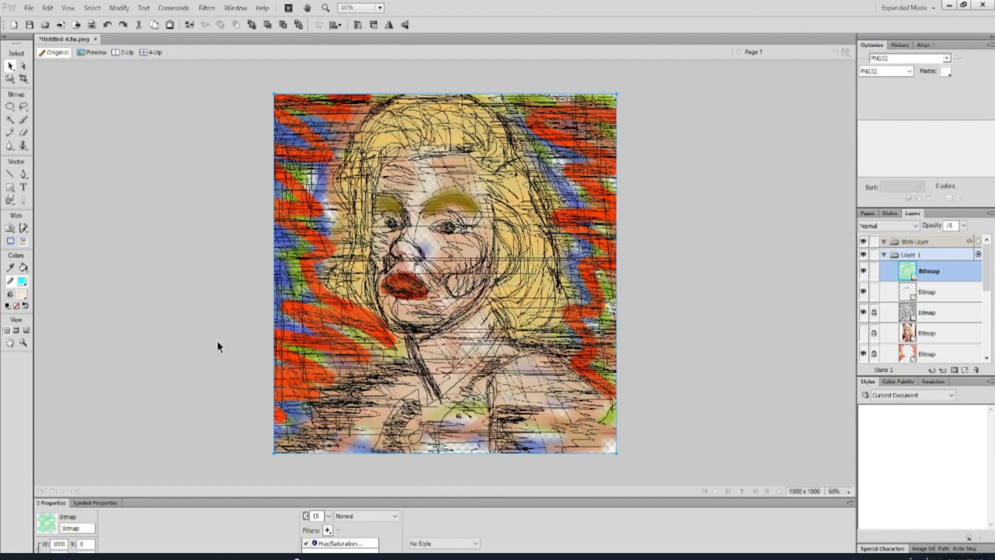
- Lock the green overlay and eyebrow bitmaps, and paint thick white brush outlines along the hair, face, neck and shoulders on a new bitmap
left_click(23, 120)
left_click(22, 282)
left_click(19, 275)
left_click(22, 281)
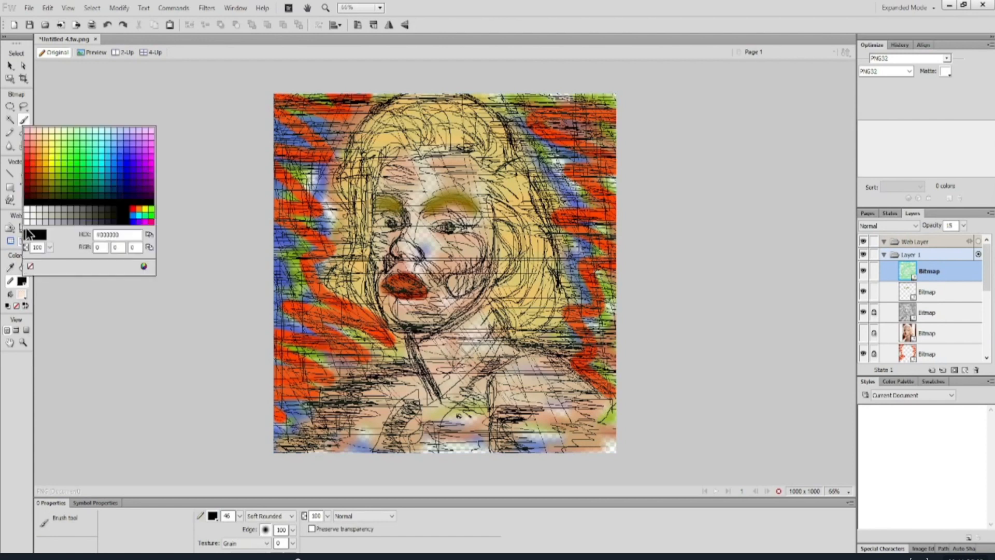
left_click(25, 214)
left_click_drag(481, 232, 452, 268)
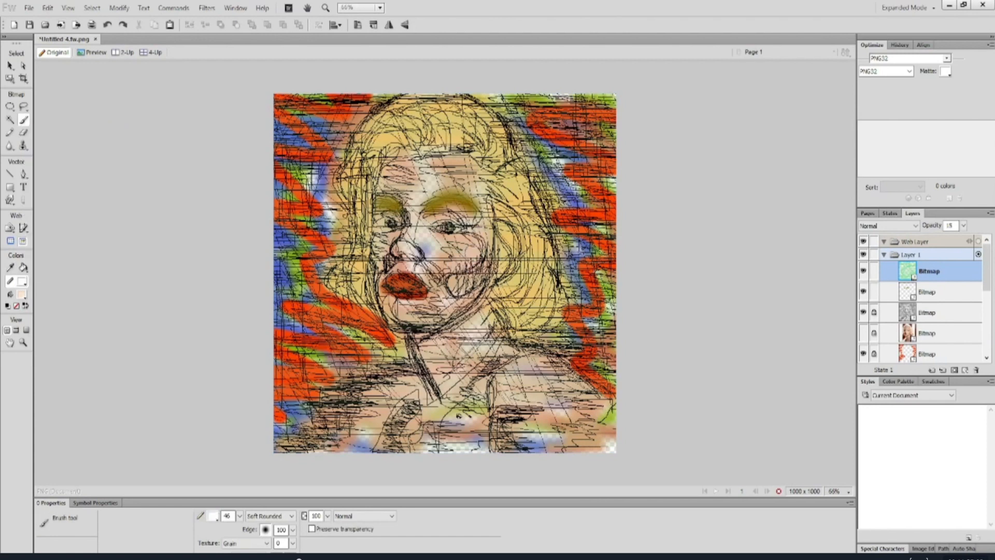
left_click(873, 271)
left_click(874, 292)
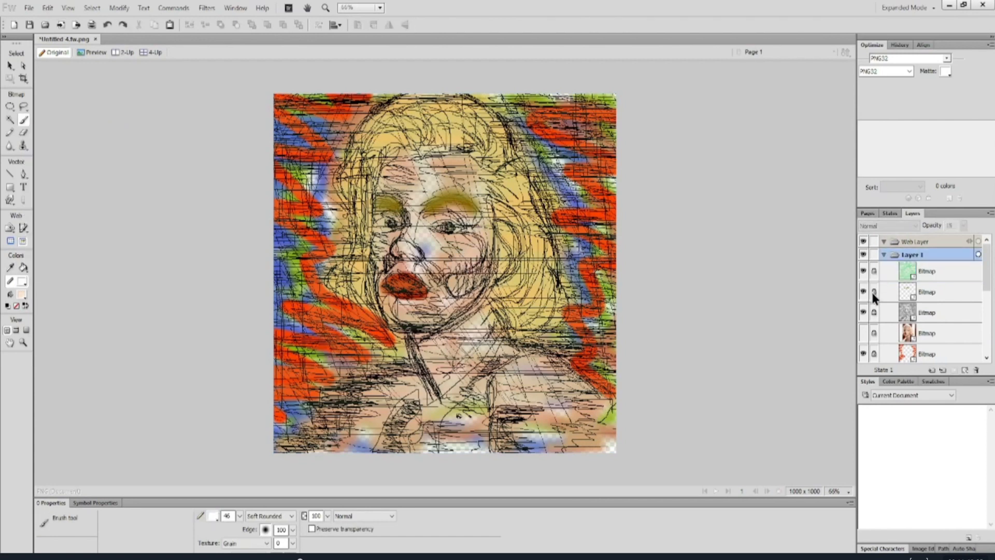
mouse_move(486, 233)
left_mouse_down()
mouse_move(449, 278)
mouse_move(458, 288)
mouse_move(482, 264)
mouse_move(457, 316)
mouse_move(400, 318)
mouse_move(377, 275)
mouse_move(391, 263)
mouse_move(403, 222)
mouse_move(391, 204)
mouse_move(374, 207)
mouse_move(386, 253)
mouse_move(369, 263)
mouse_move(445, 394)
mouse_move(403, 419)
mouse_move(390, 458)
mouse_move(484, 455)
mouse_move(489, 424)
mouse_move(541, 350)
mouse_move(583, 390)
mouse_move(483, 422)
mouse_move(595, 392)
mouse_move(477, 302)
mouse_move(491, 224)
mouse_move(428, 133)
mouse_move(371, 174)
mouse_move(437, 193)
mouse_move(483, 222)
mouse_move(335, 233)
mouse_move(331, 278)
mouse_move(389, 310)
mouse_move(345, 211)
mouse_move(352, 141)
mouse_move(394, 106)
mouse_move(488, 115)
mouse_move(531, 186)
mouse_move(546, 281)
mouse_move(516, 306)
left_mouse_up()
mouse_move(552, 249)
left_mouse_down()
mouse_move(625, 384)
mouse_move(249, 453)
mouse_move(415, 347)
mouse_move(286, 440)
mouse_move(412, 324)
mouse_move(408, 345)
left_mouse_up()
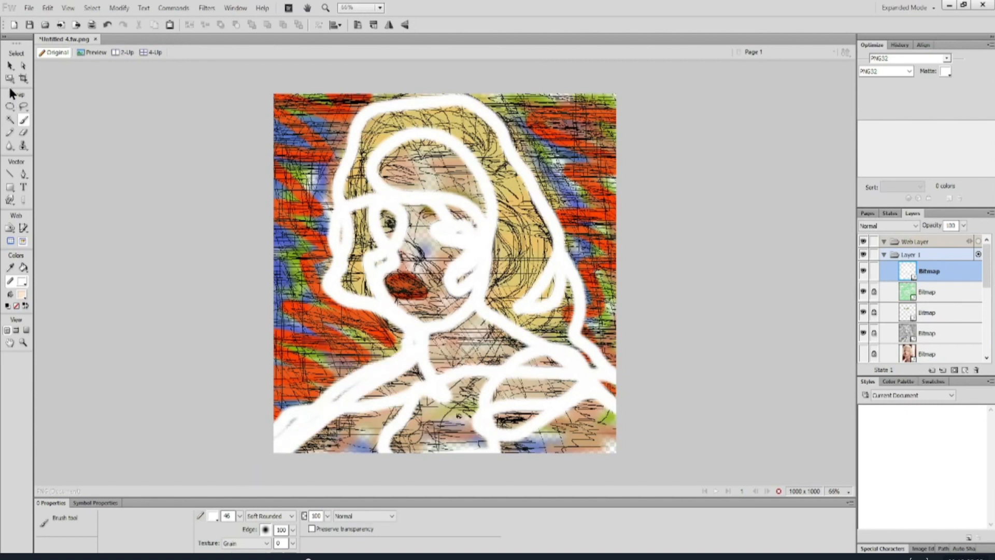
- Apply a Gaussian Blur filter to the white outline bitmap
key("v")
left_click(327, 530)
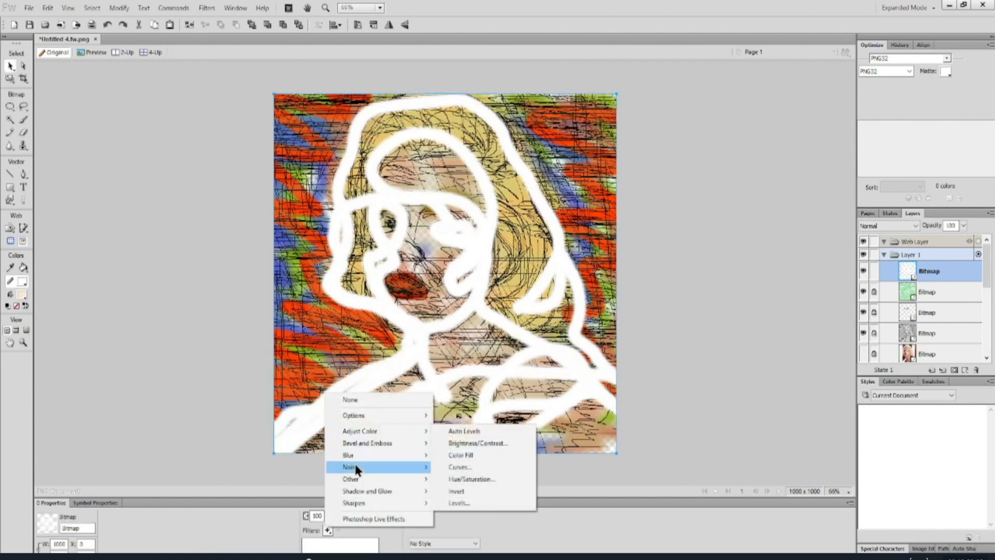
mouse_move(363, 455)
left_click(460, 479)
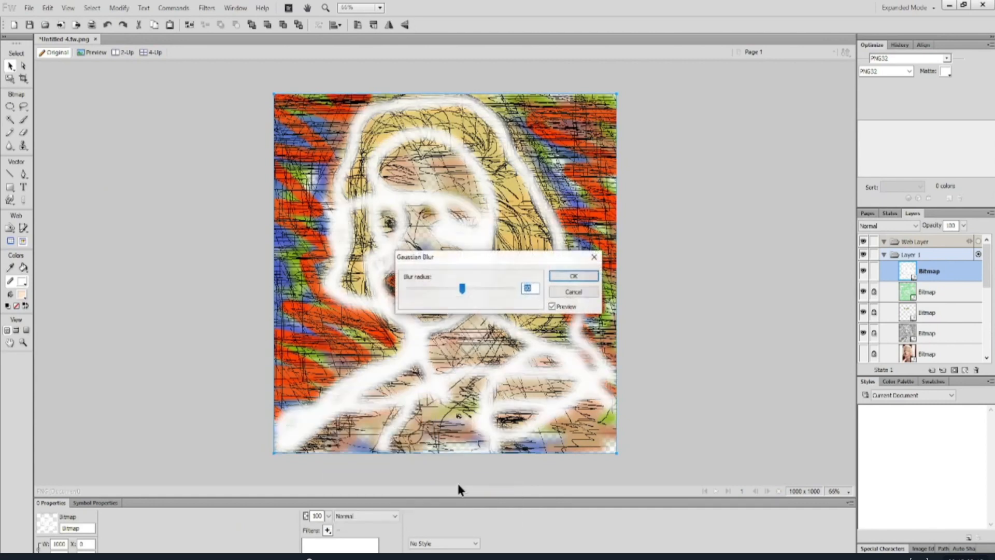
left_click(574, 276)
- Move the white outline bitmap between the pencil sketch and the photo, set its opacity to 68 and deselect it
left_click_drag(912, 275, 942, 346)
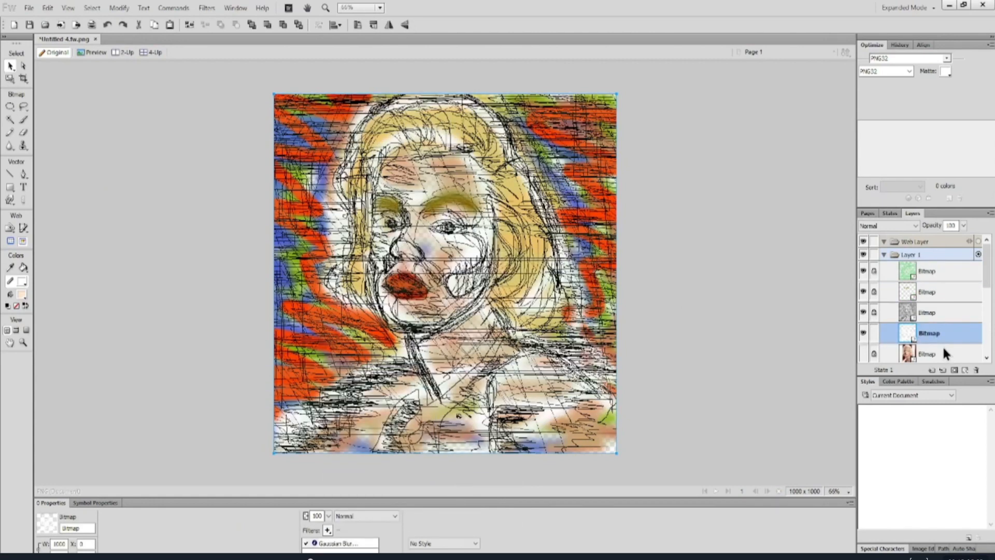
left_click_drag(325, 514, 331, 452)
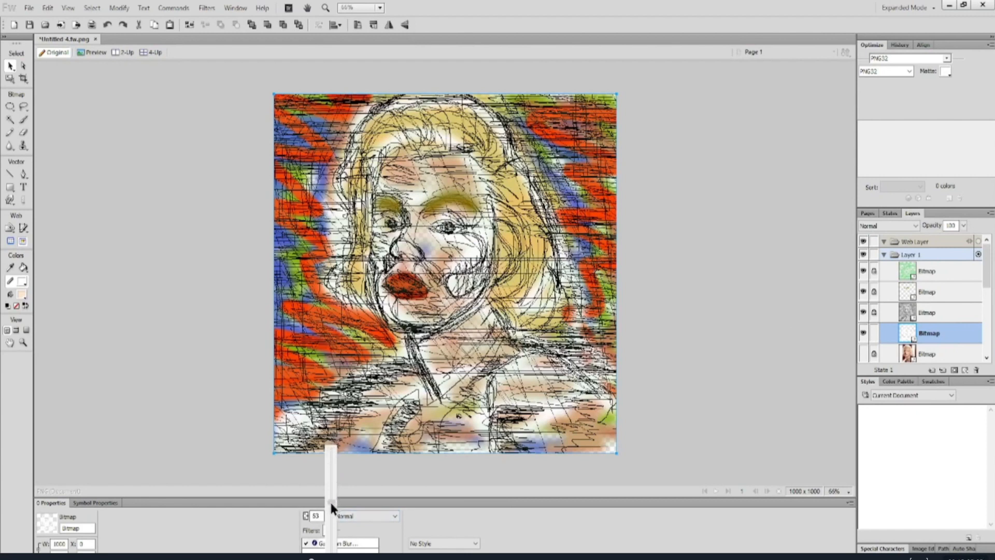
left_click_drag(330, 502, 334, 483)
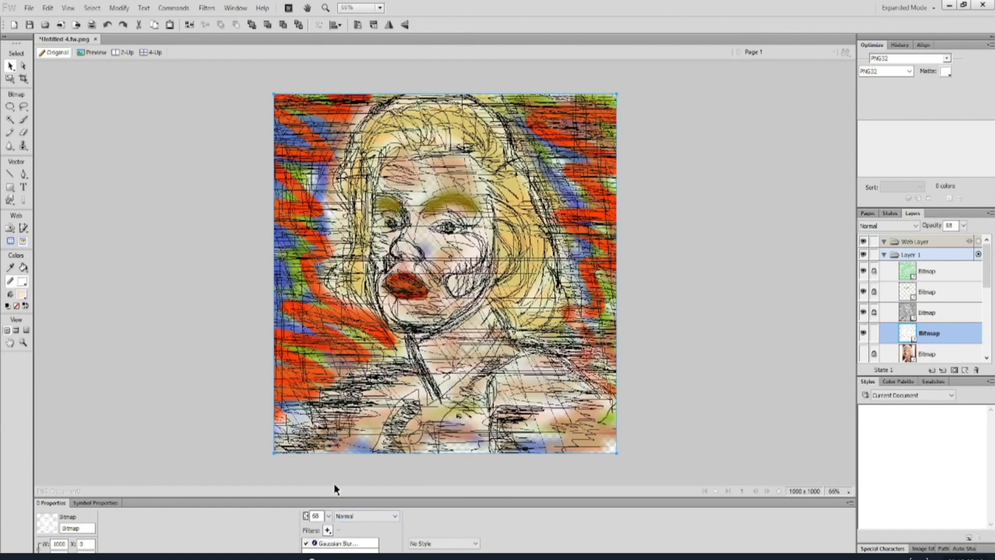
left_click(207, 160)
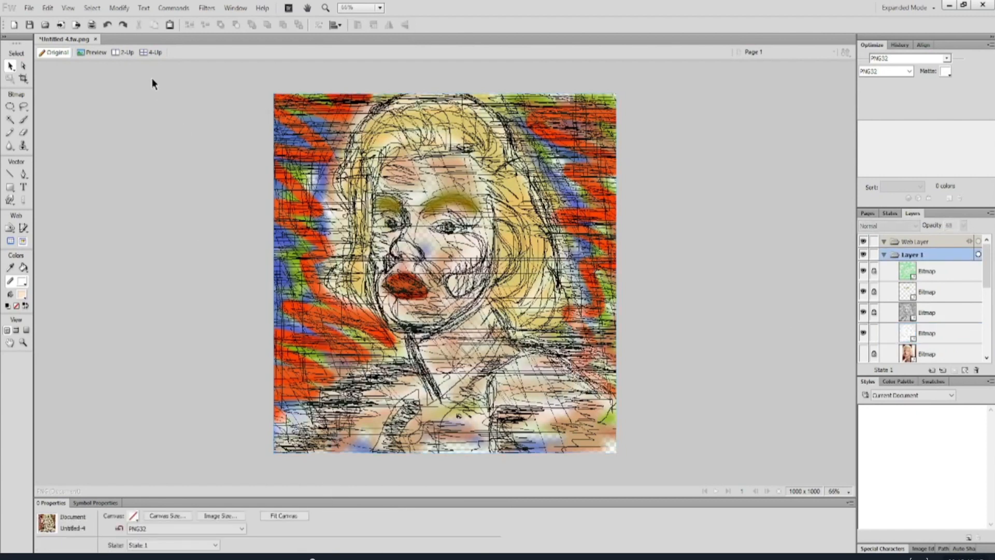
- Save the drawing in the Downloads folder under the name tut-mm
left_click(30, 25)
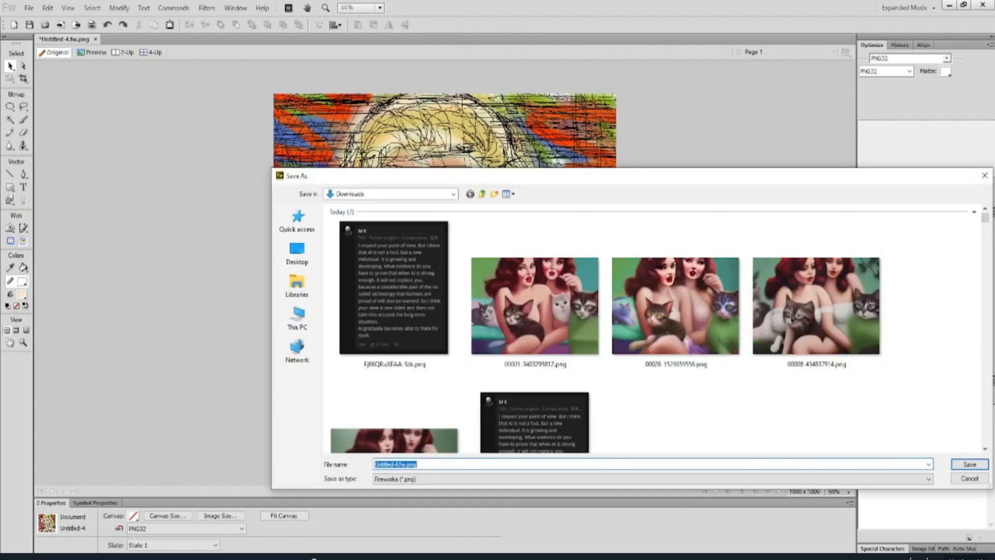
type("tut")
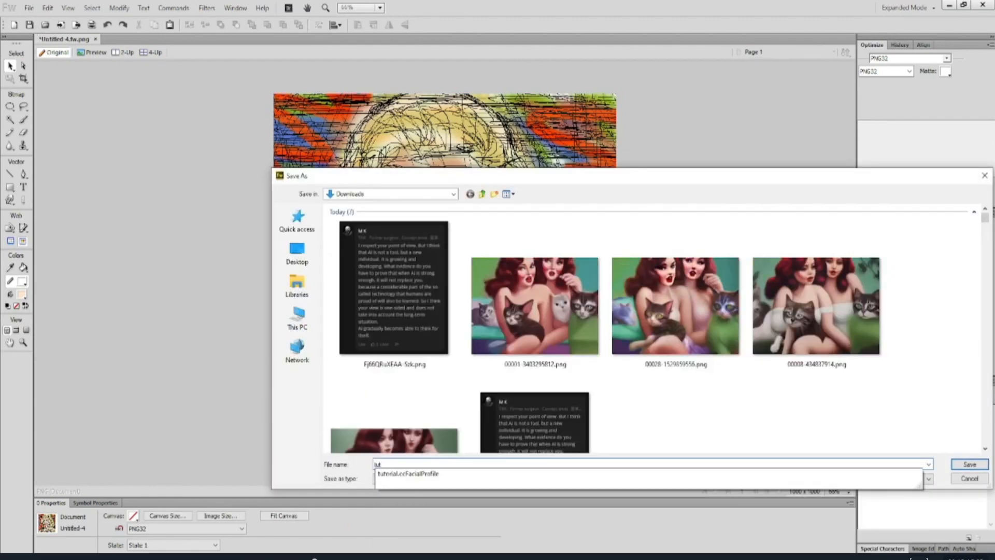
type("-mm")
key("Return")
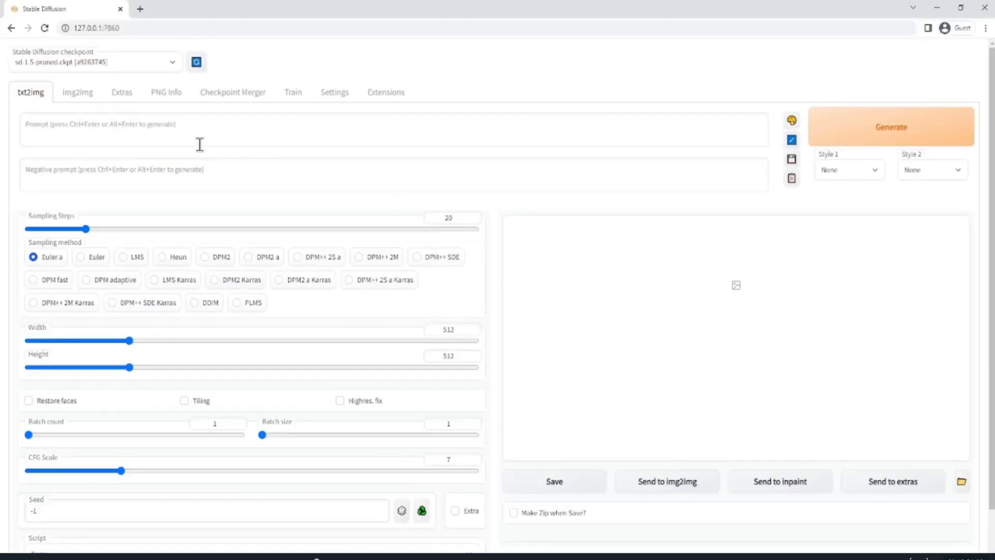
- Switch to the Stable Diffusion web page and load the saved sketch as the img2img source image
left_click(78, 92)
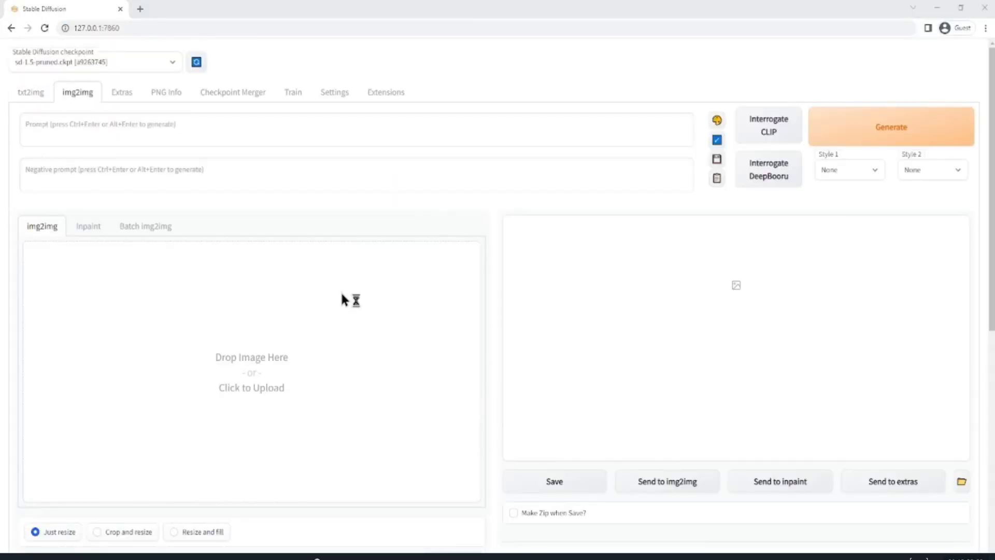
left_click(341, 290)
double_click(222, 159)
- Enter the prompt "a painting by Gil Elvgren, portrait of a beautiful woman facing the camera"
left_click(213, 133)
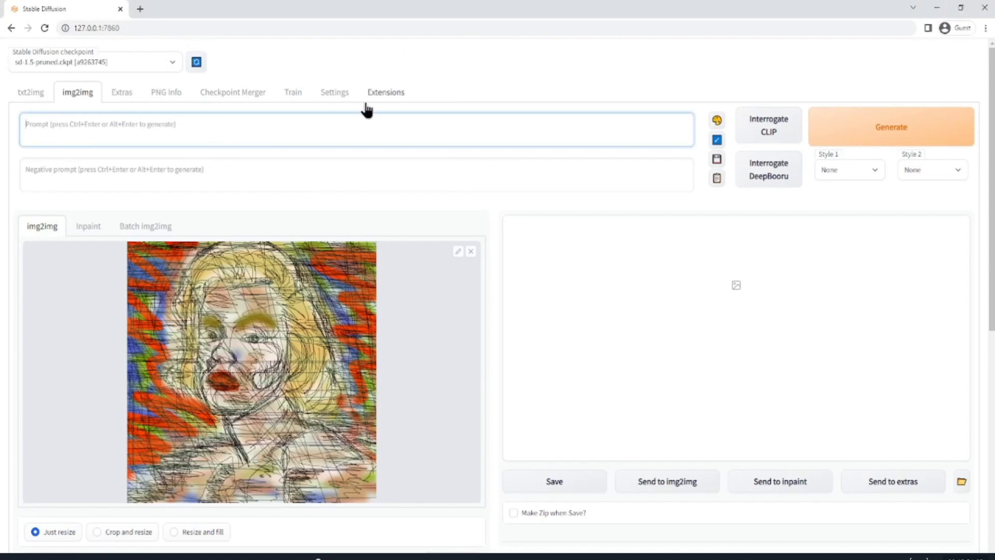
type("portrait of a beautiful woman facing the camera")
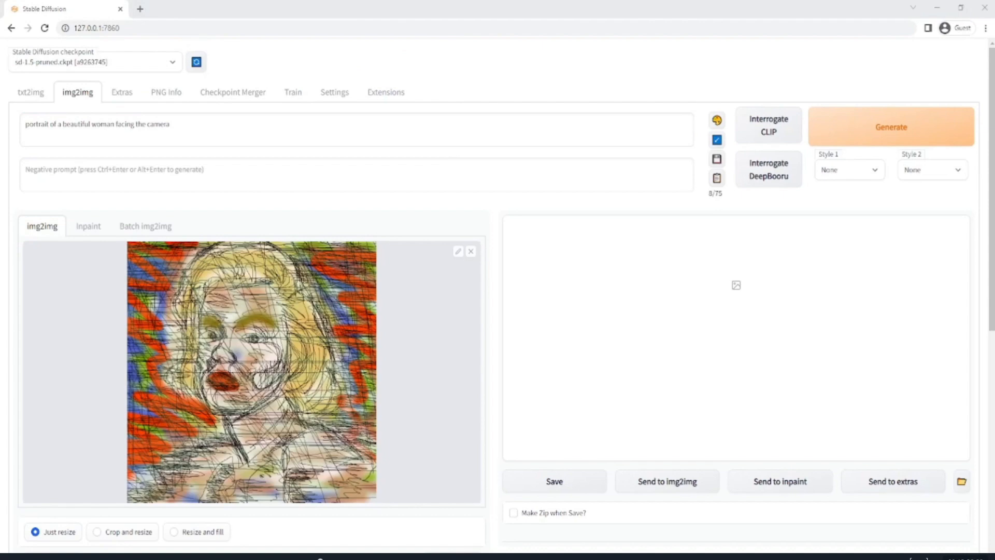
left_click(25, 124)
type("a painting by Gil Elvgren,")
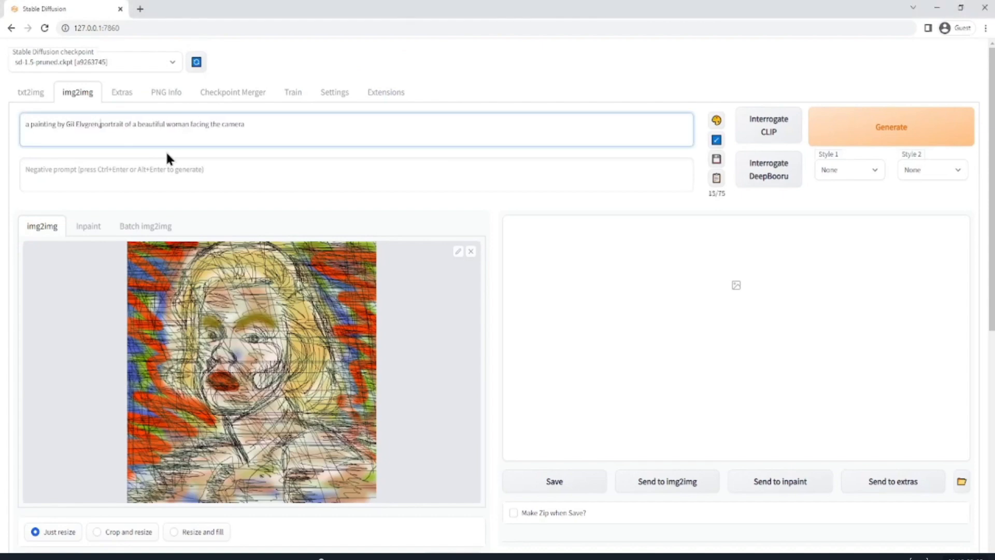
- Generate a first image from the sketch and prompt with the default img2img settings
scroll(334, 280, "down", 4)
scroll(333, 280, "up", 1)
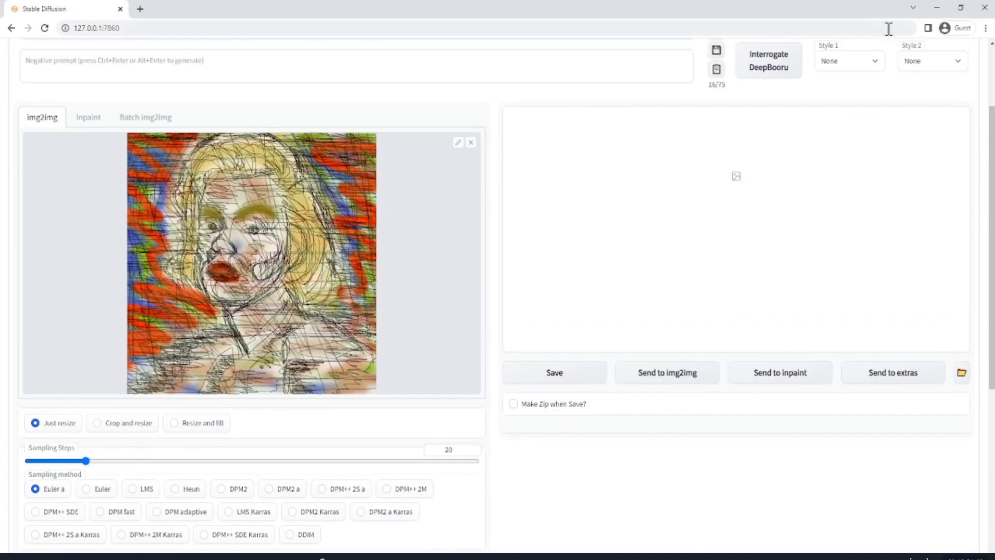
scroll(767, 140, "up", 3)
key("ctrl+Return")
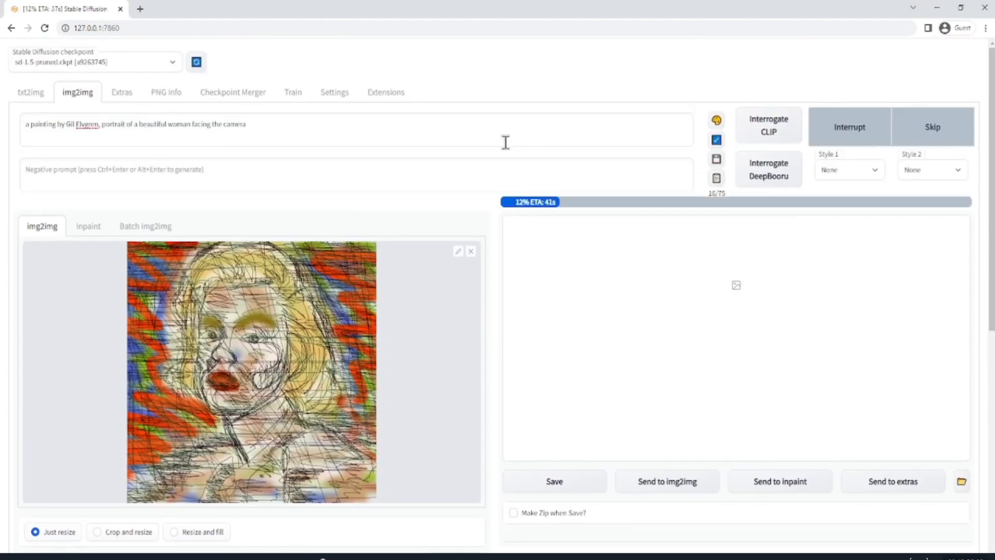
- Set the denoising strength to 0.47 and generate a new image from the sketch
scroll(193, 257, "down", 7)
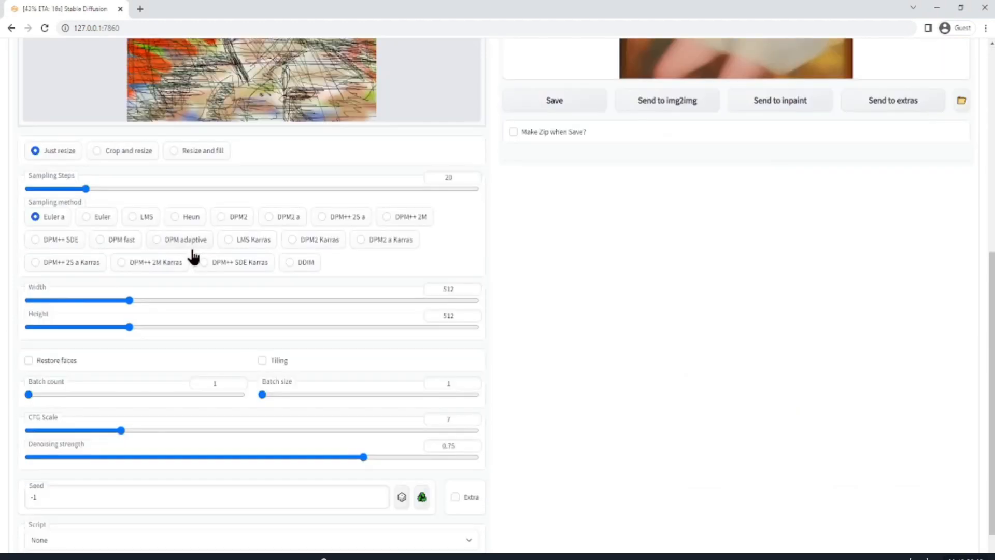
left_click_drag(363, 457, 238, 459)
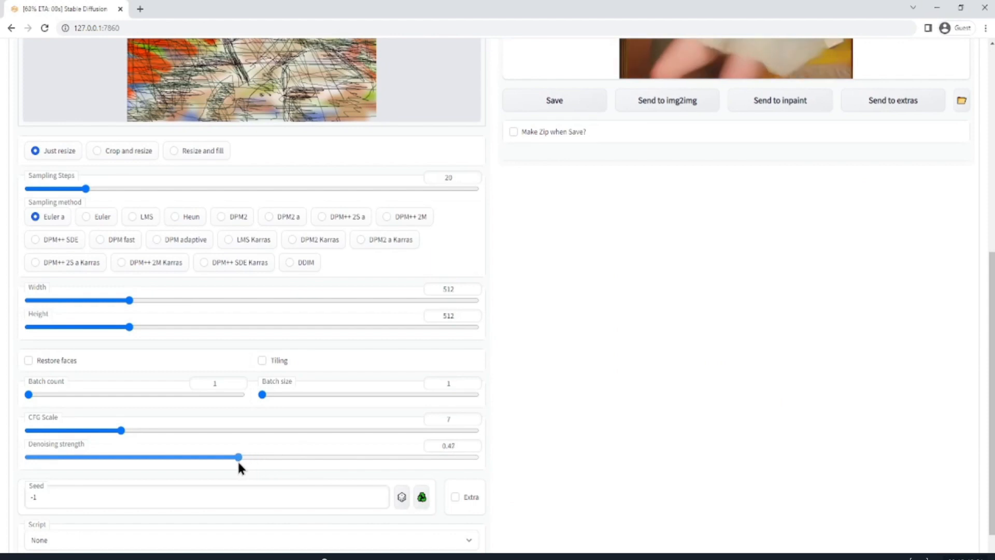
scroll(238, 461, "up", 7)
left_click(871, 129)
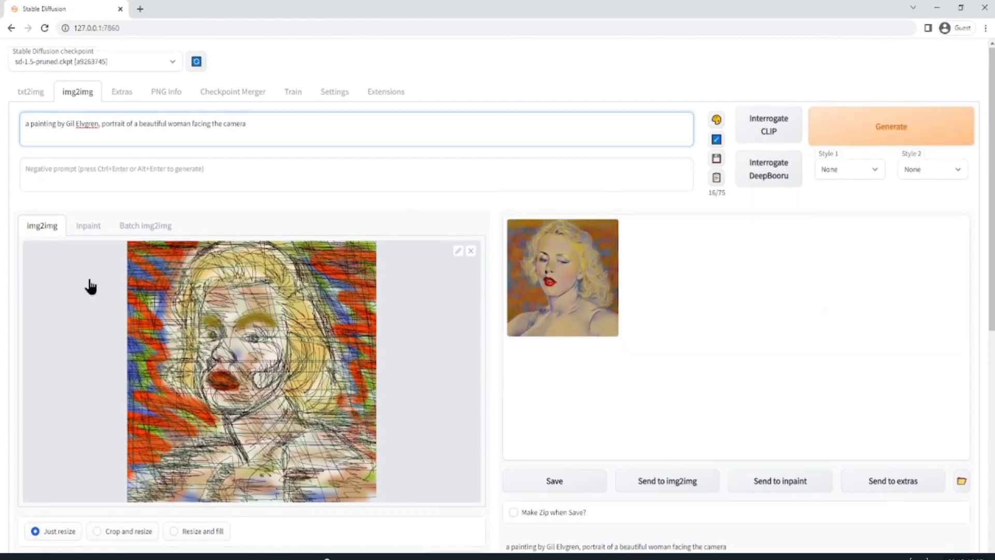
- Generate another variation of the portrait from the same sketch and prompt
scroll(88, 284, "down", 6)
scroll(43, 454, "up", 7)
left_click(928, 127)
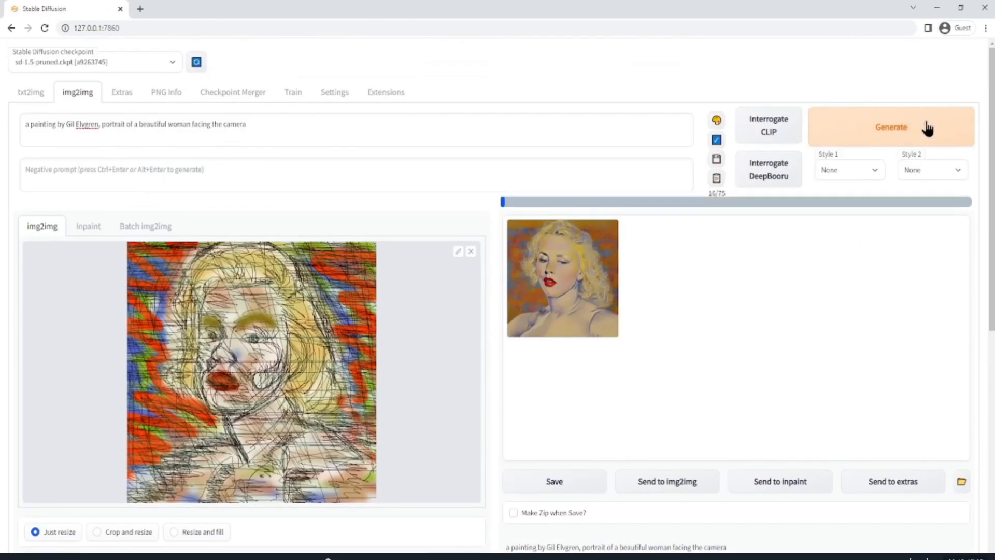
left_click(416, 139)
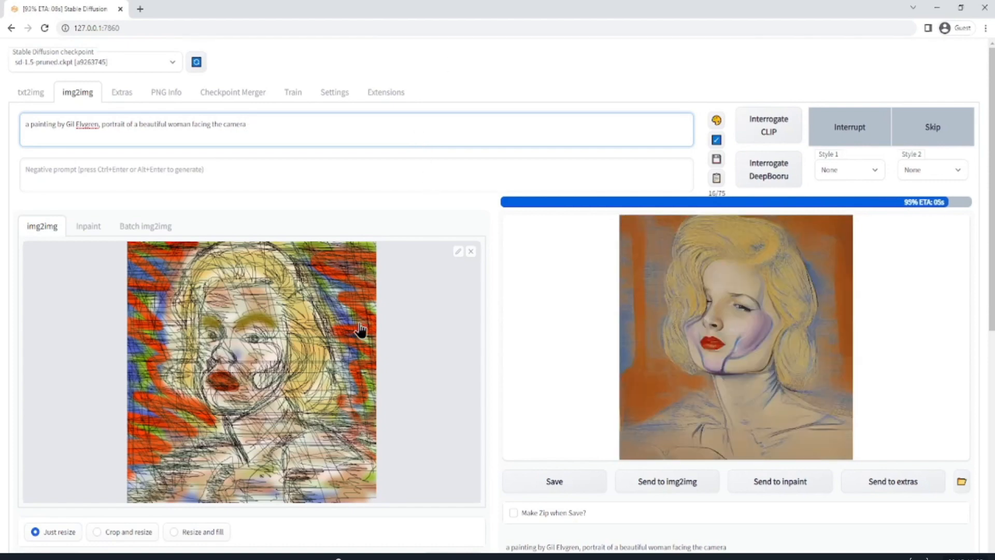
- Open the generated portrait of the curly blonde woman with the wavy striped background at full size and save it to Downloads
scroll(298, 413, "down", 2)
scroll(296, 413, "down", 5)
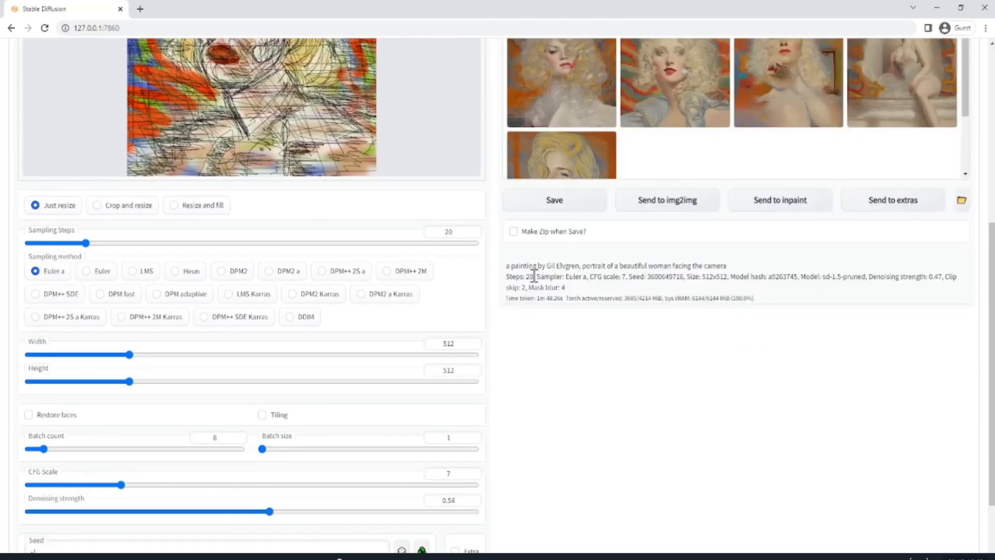
scroll(871, 289, "up", 7)
left_click(681, 394)
left_click(681, 393)
right_click(433, 127)
left_click(440, 145)
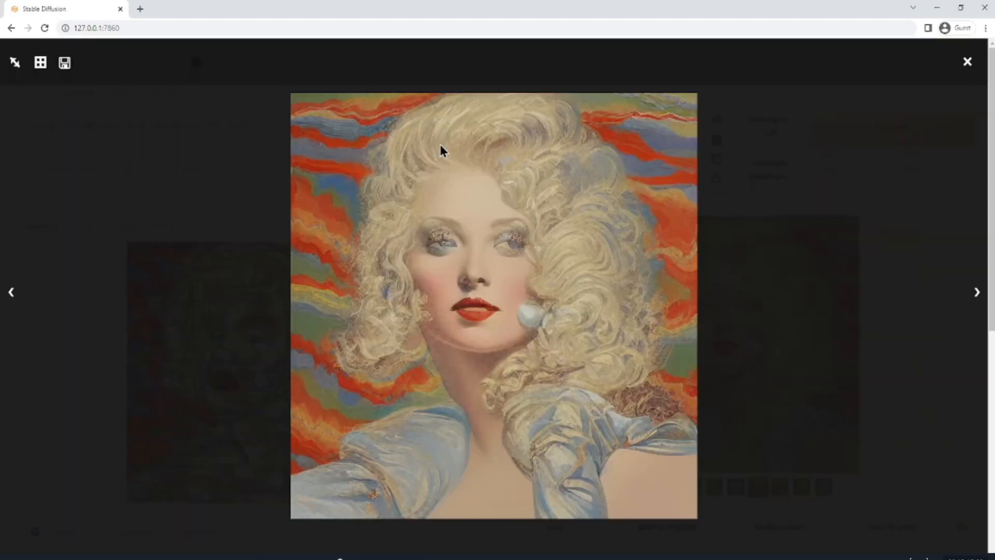
left_click(391, 311)
left_click(819, 397)
left_click(420, 441)
scroll(596, 257, "up", 7)
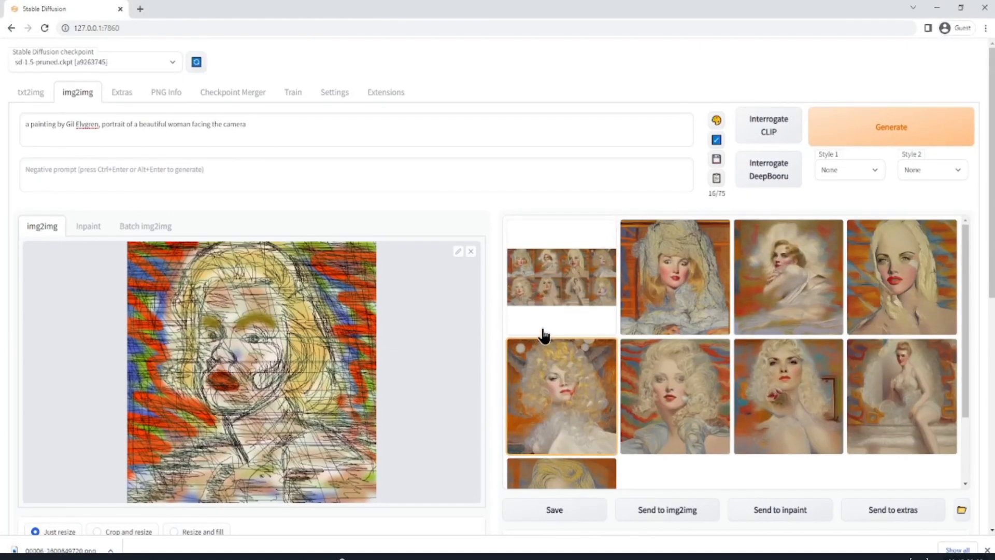
- Insert ", headshot, up close, detailed face and skin, intricate clothing," after "portrait" in the prompt, remove "of", and generate a new batch
left_click(913, 127)
left_click(360, 127)
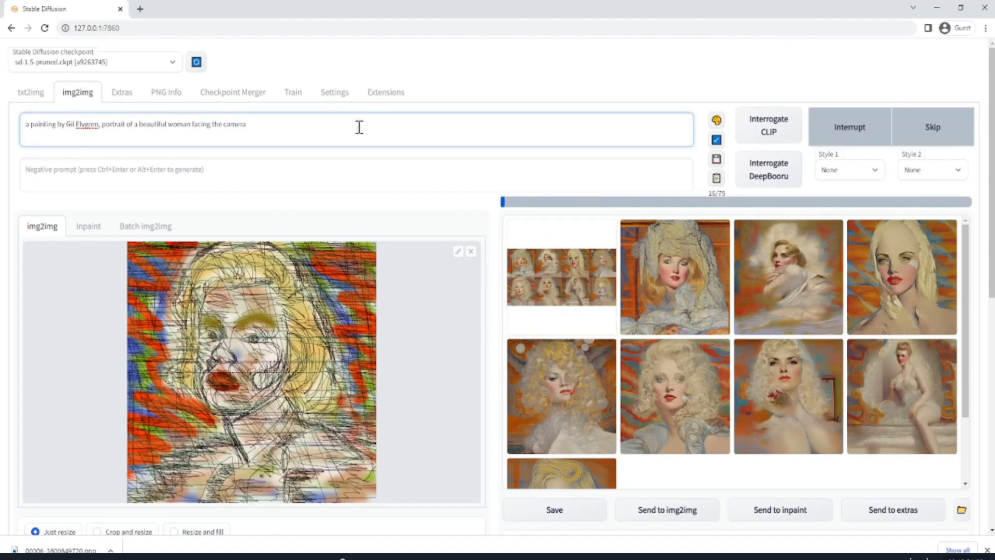
left_click(126, 124)
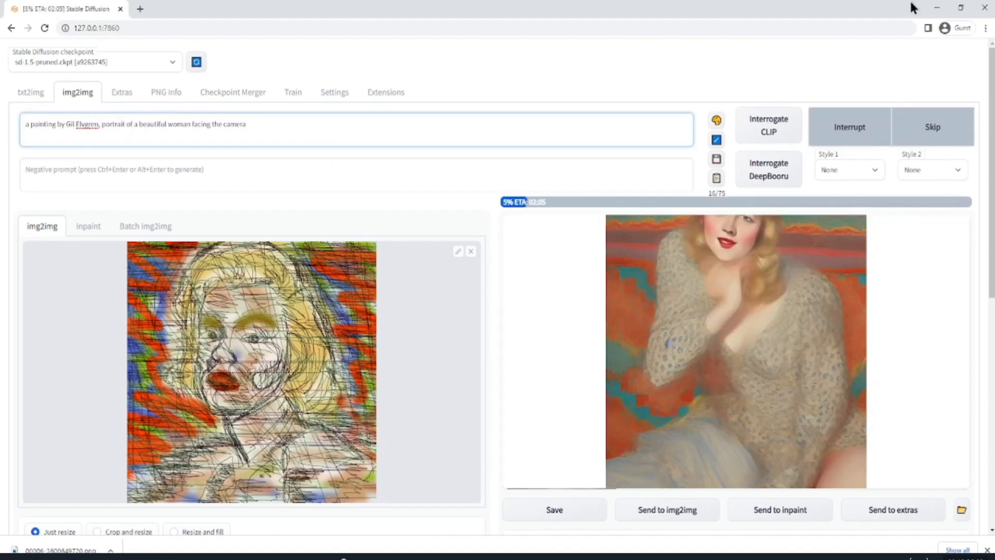
type(", headshot, up close, detailed face")
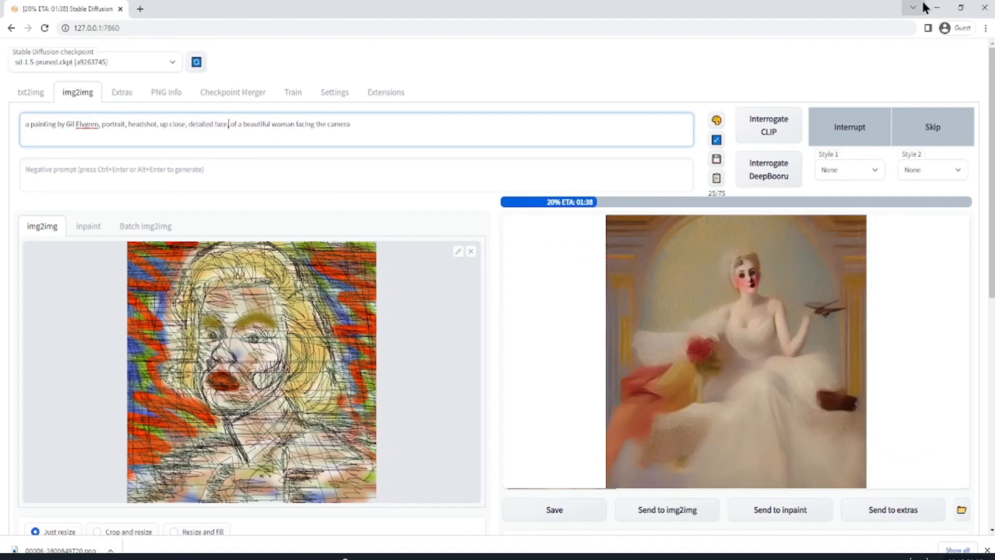
type(", rea")
key("BackSpace")
key("BackSpace")
key("BackSpace")
key("BackSpace")
key("BackSpace")
type("and skin, intricate clothing,")
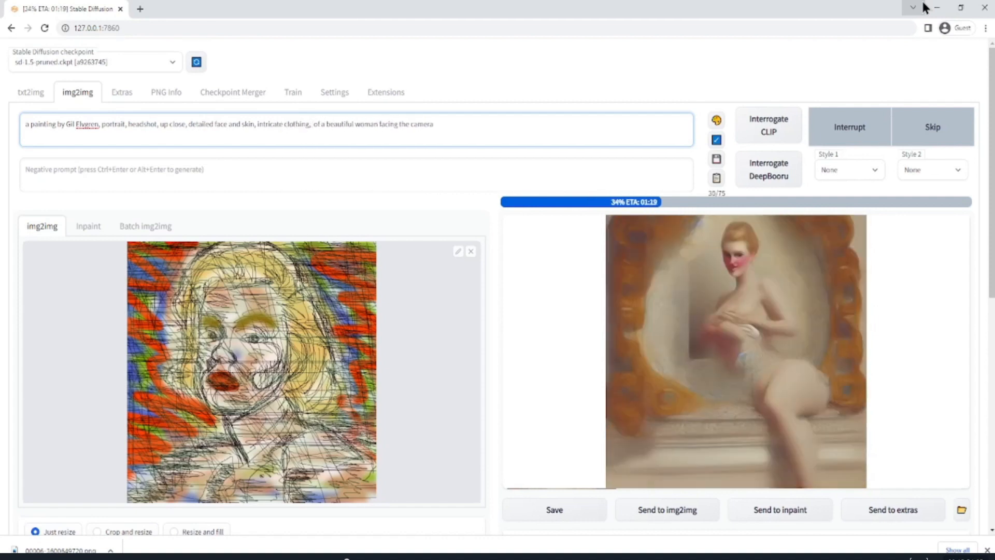
key("Delete")
key("Delete")
key("Delete")
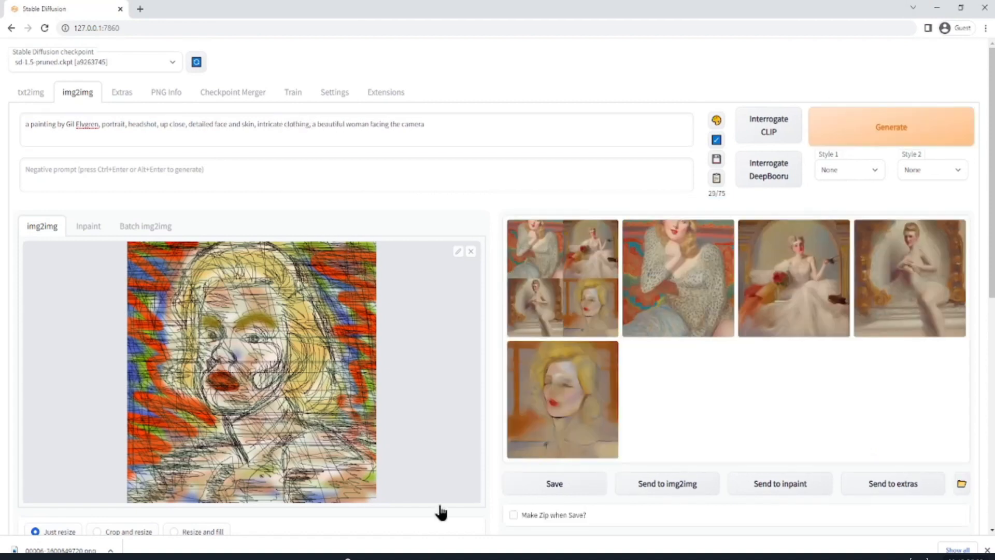
left_click(887, 140)
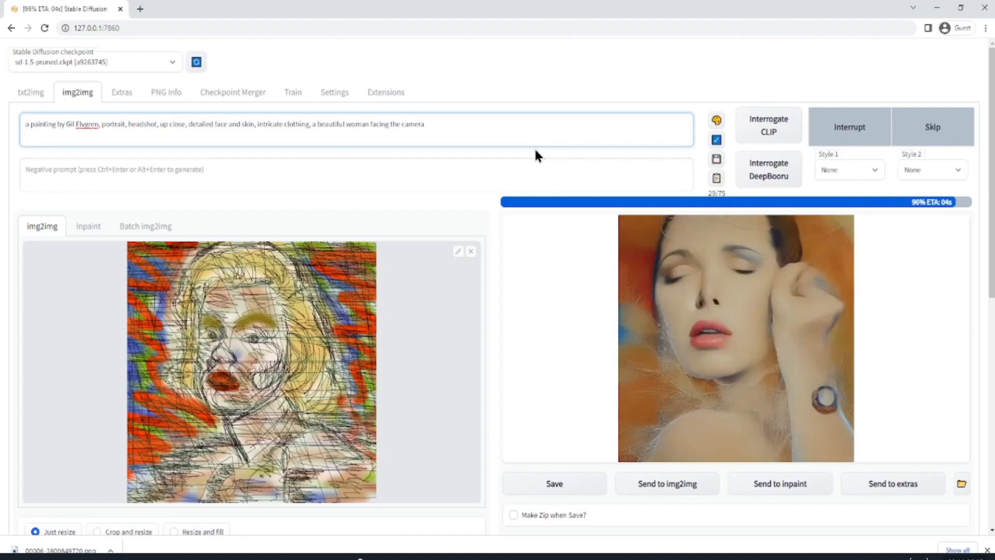
- Save the full-size portrait of the dark-haired woman with closed eyes and a raised hand, and return to the results grid
left_click(589, 464)
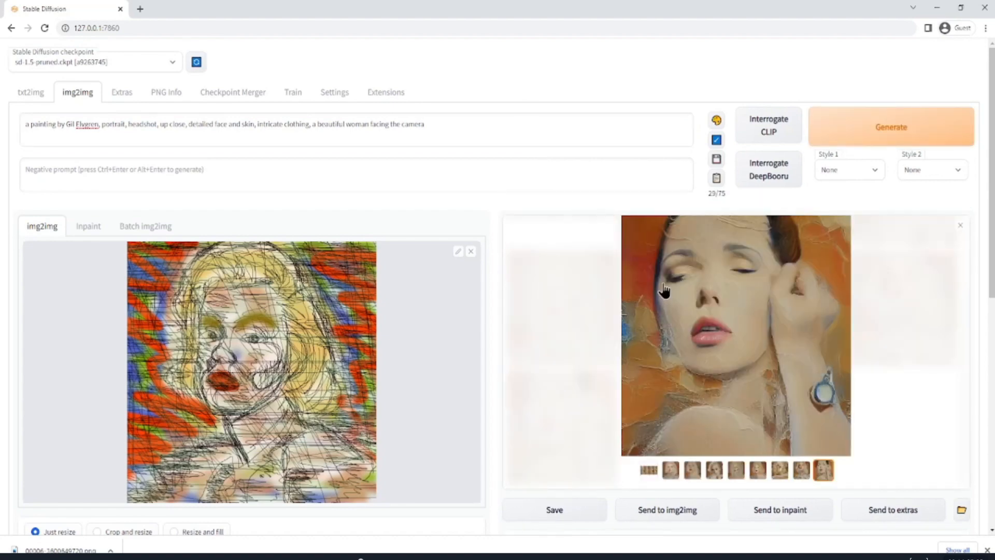
left_click(665, 290)
right_click(418, 168)
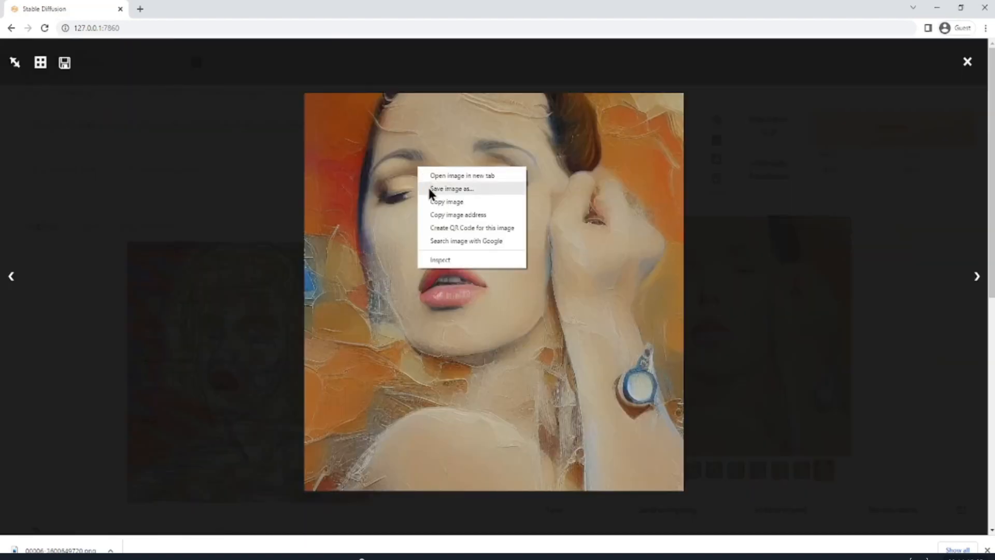
left_click(451, 189)
left_click(382, 303)
left_click(897, 330)
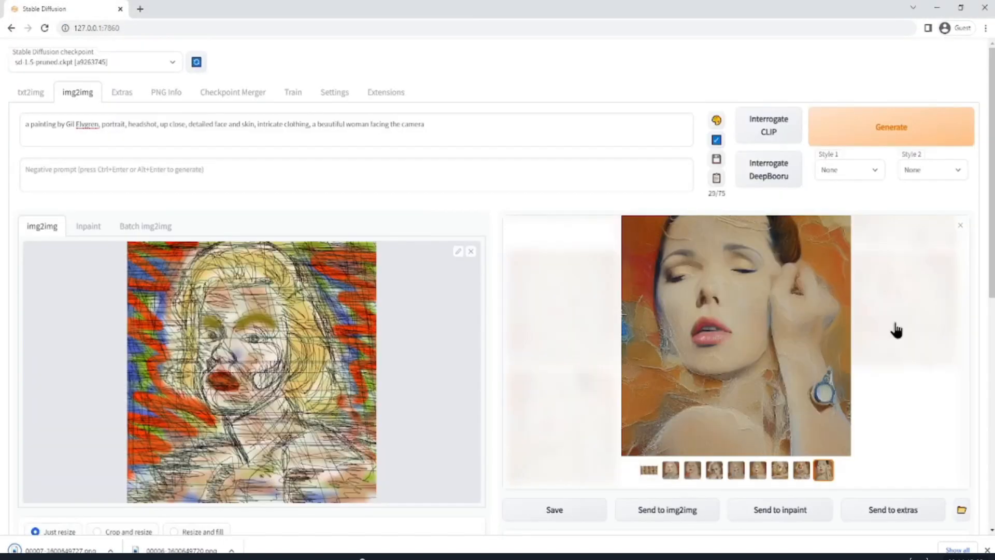
left_click(960, 226)
- Review the red-lipped blonde portrait with the orange background at full size and save it to the Downloads folder
scroll(676, 419, "up", 2)
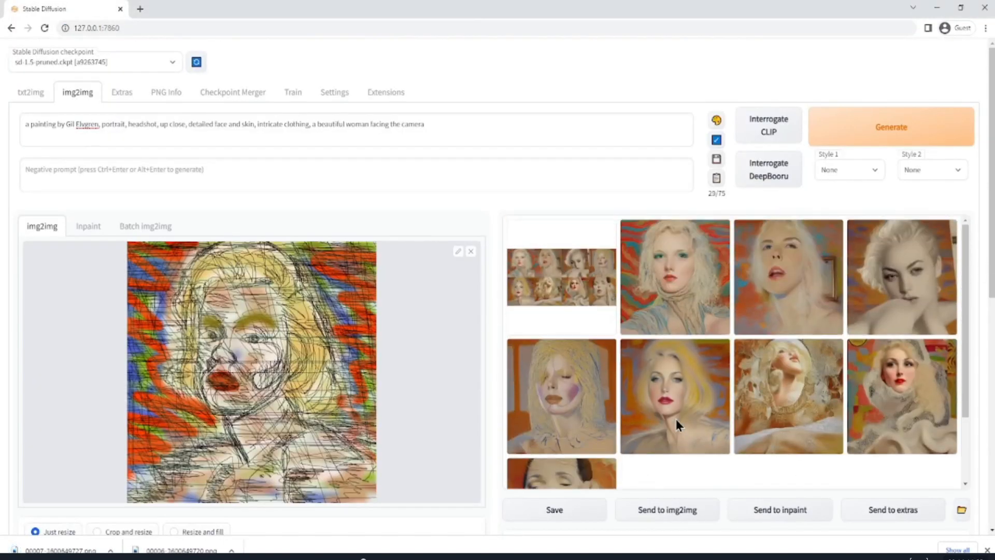
left_click(655, 451)
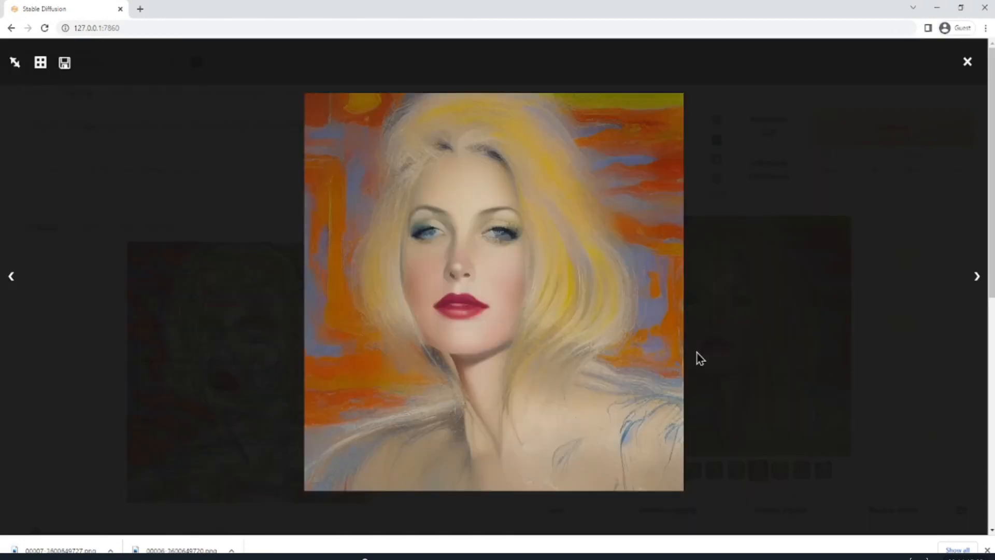
left_click(823, 416)
left_click(962, 226)
scroll(702, 399, "down", 3)
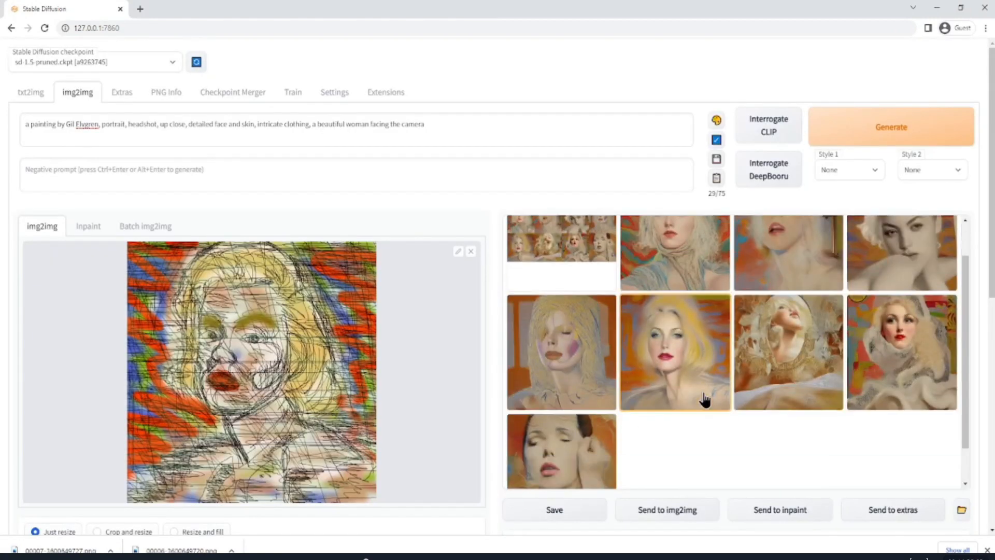
scroll(731, 412, "up", 3)
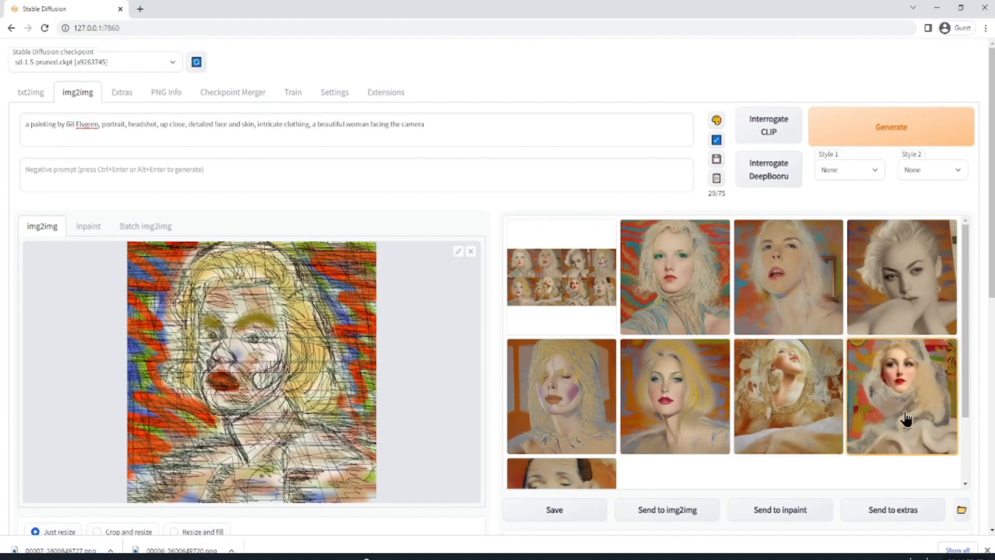
left_click(669, 394)
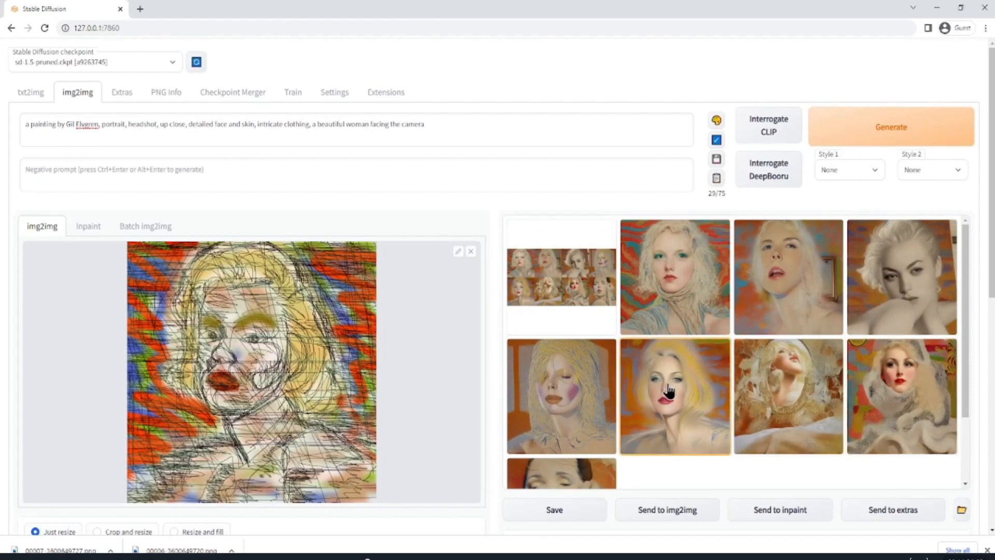
left_click(667, 393)
right_click(456, 177)
left_click(468, 198)
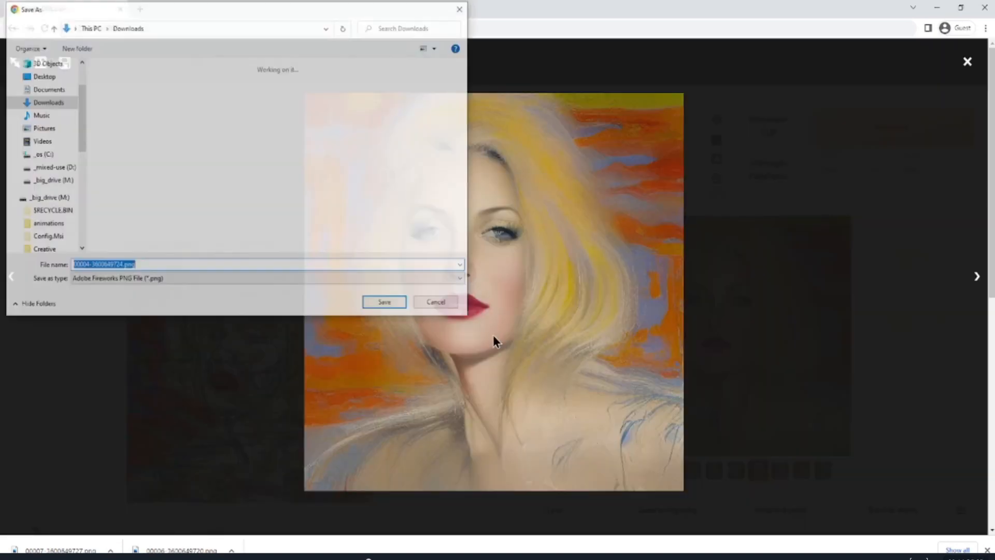
left_click(381, 305)
left_click(890, 322)
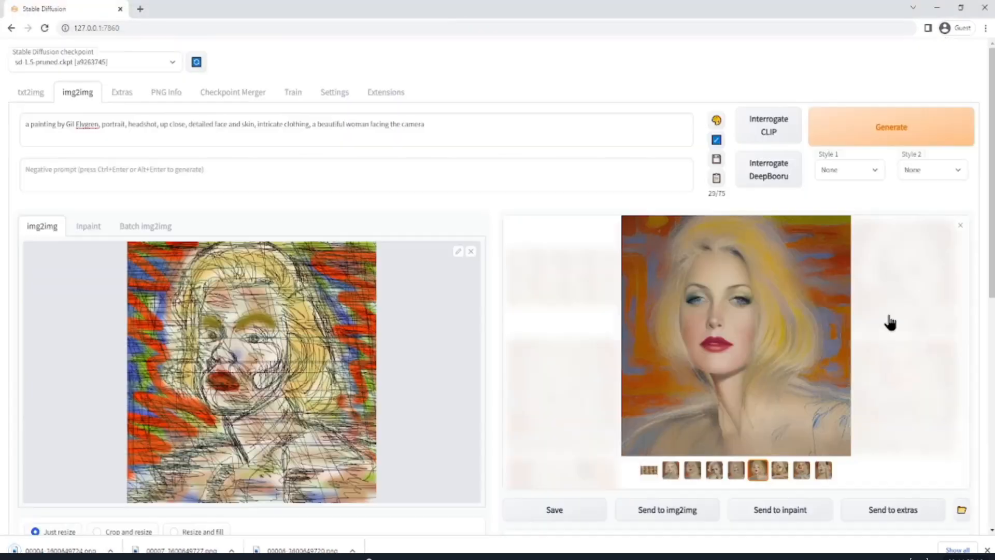
left_click(960, 225)
- Set the denoising strength to 0.57 and generate a new batch of portraits from the sketch
scroll(600, 455, "down", 3)
scroll(458, 485, "down", 6)
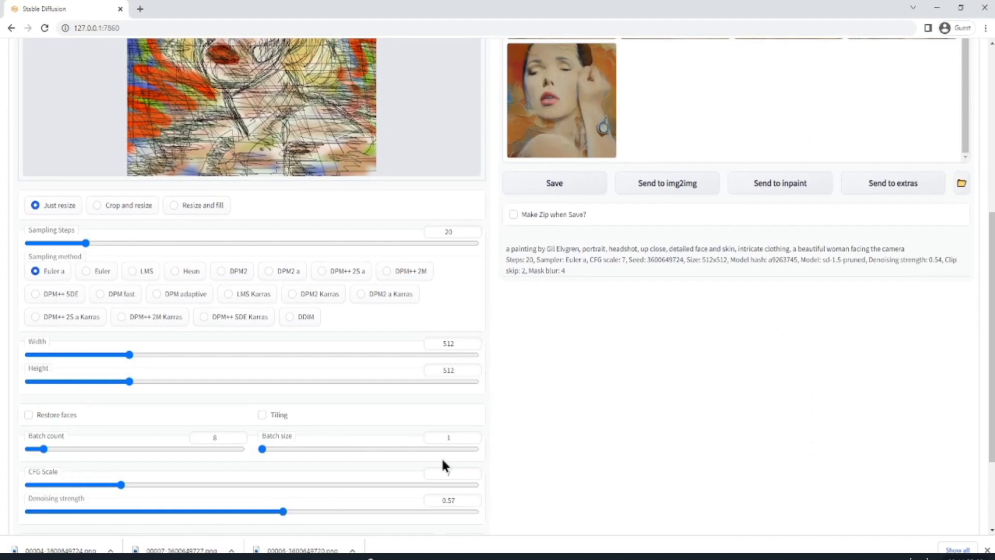
scroll(442, 465, "up", 6)
left_click(930, 129)
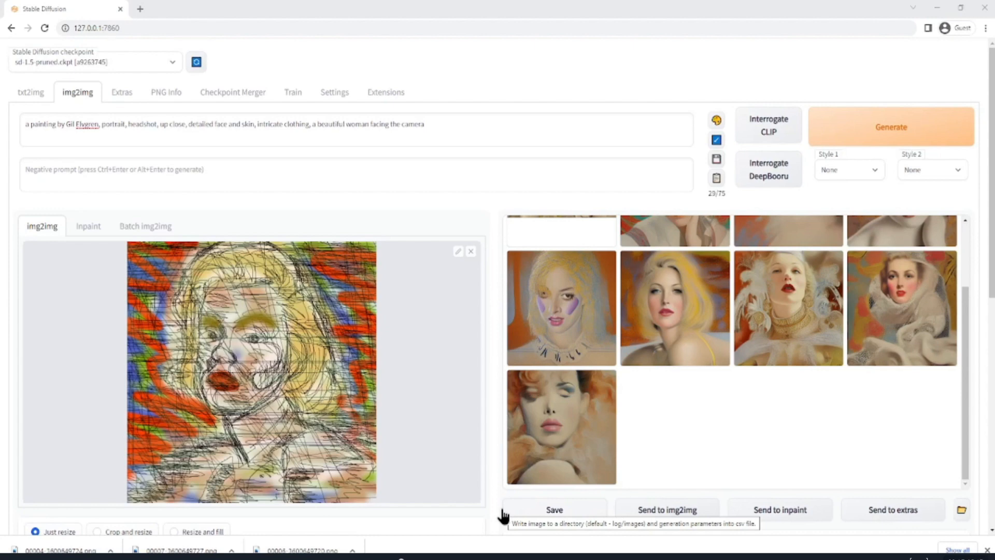
- Examine the new batch at full size from the blonde with the yellow strap onward, and check the generation settings
scroll(782, 328, "up", 2)
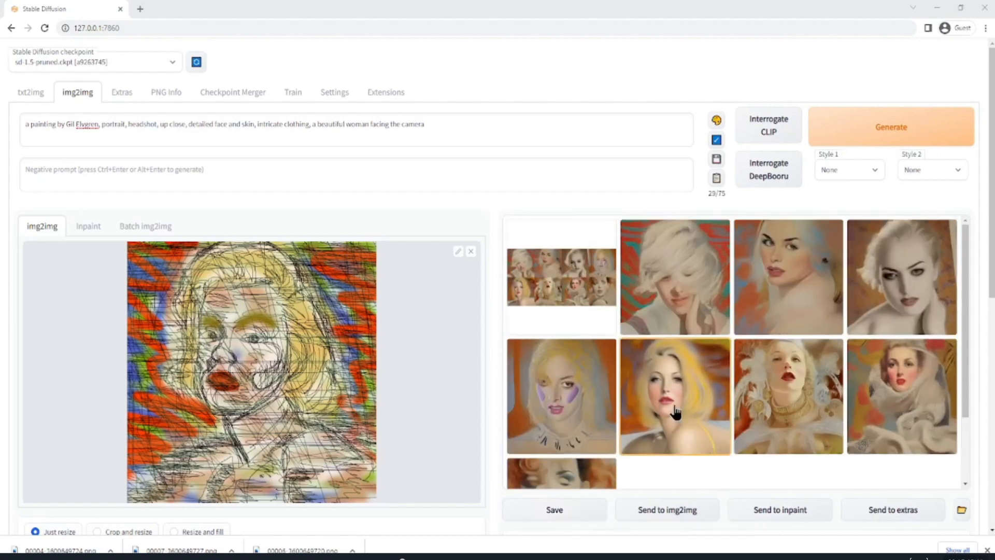
left_click(662, 378)
left_click(663, 378)
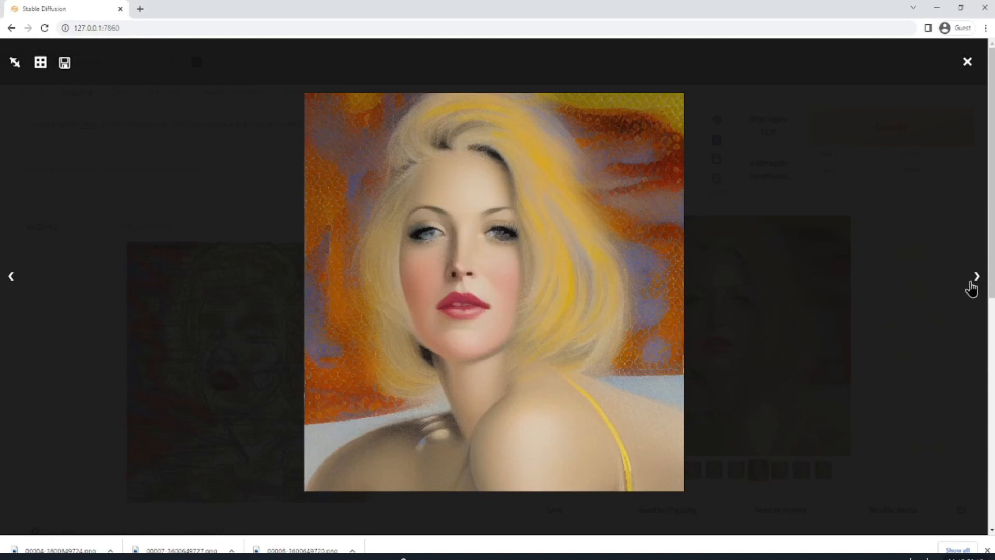
left_click(975, 282)
left_click(976, 283)
left_click(975, 284)
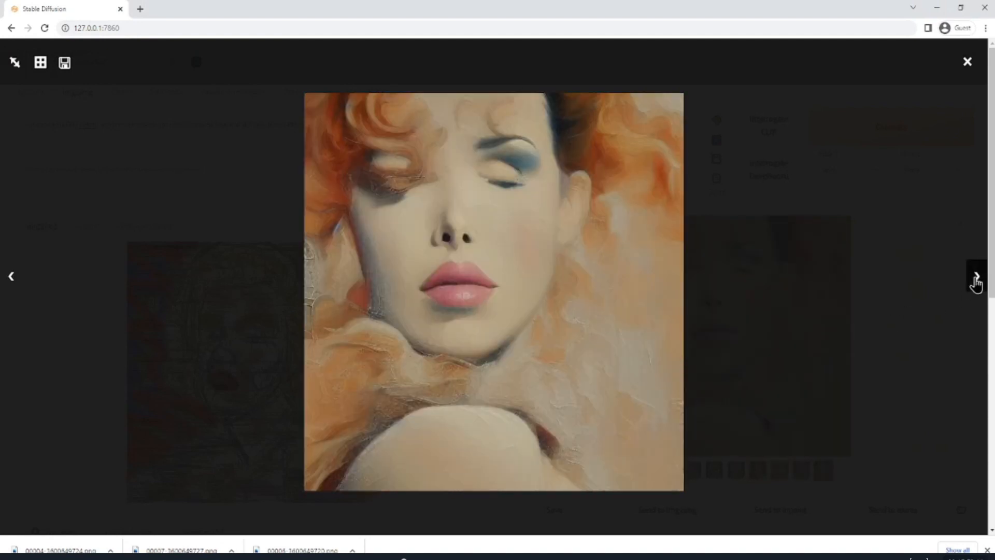
left_click(878, 428)
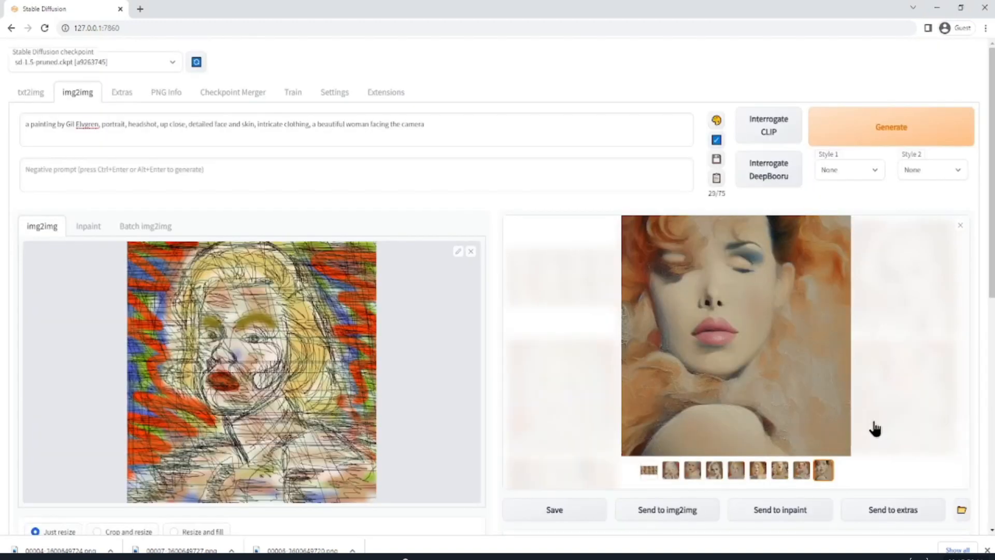
left_click(959, 228)
scroll(113, 406, "down", 7)
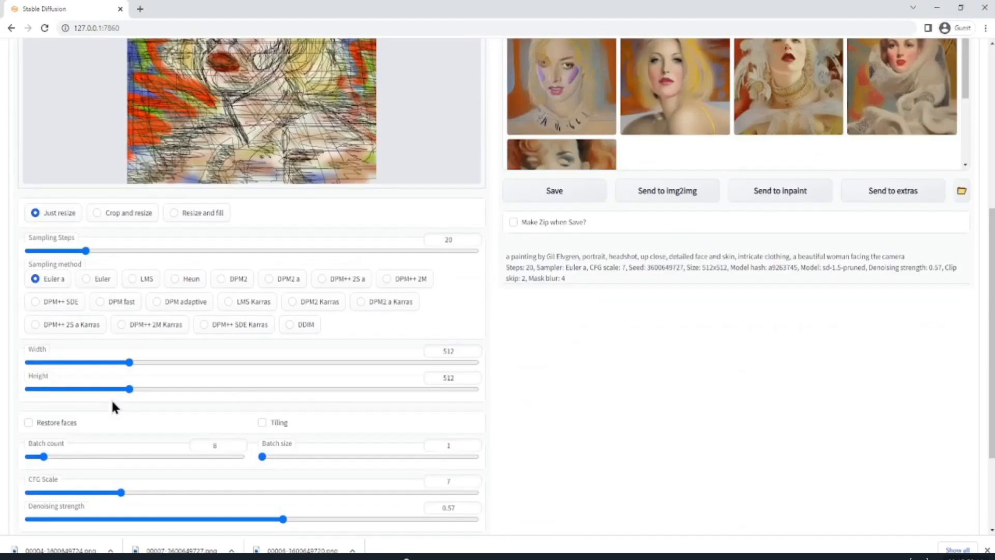
scroll(380, 420, "up", 7)
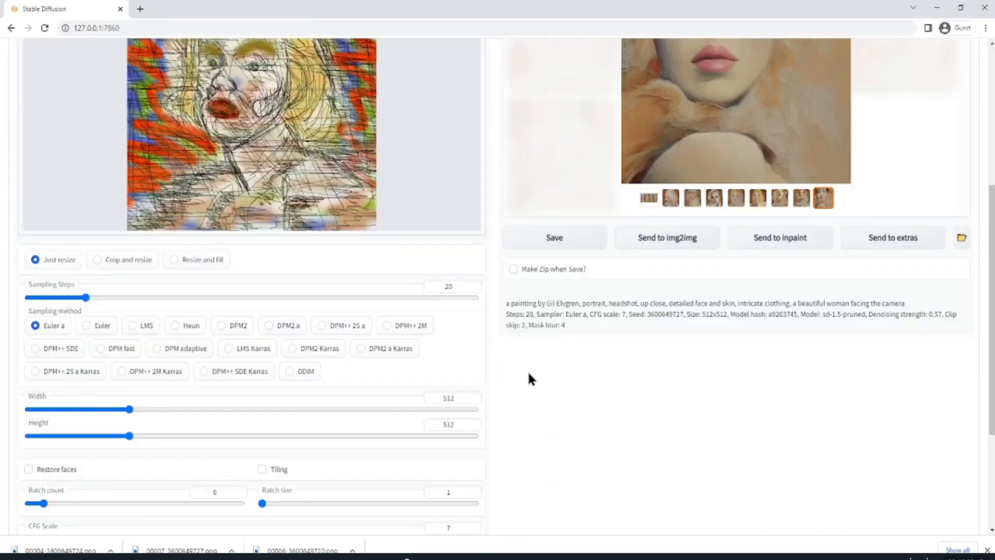
scroll(529, 372, "up", 6)
left_click(959, 225)
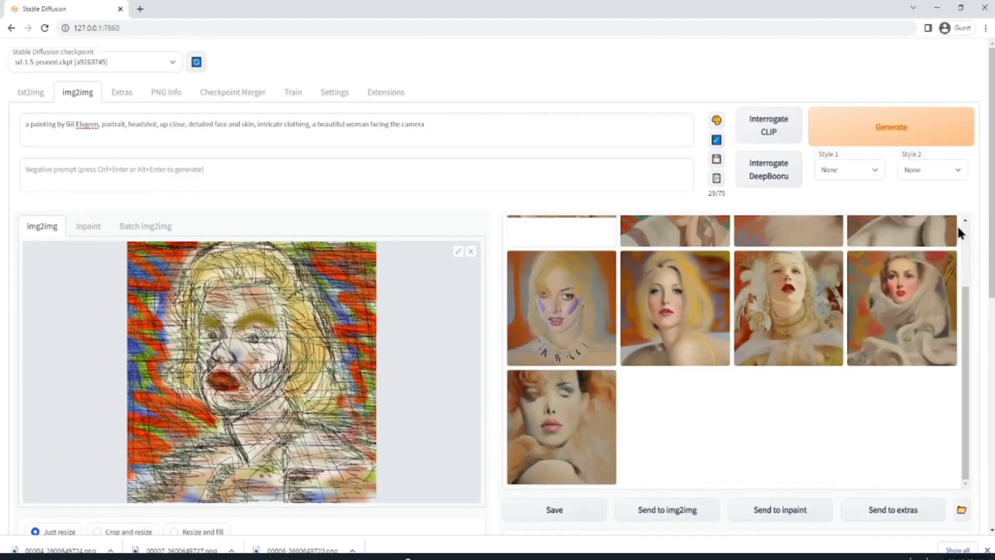
- Compare the last portraits at full size and replace the img2img source image with the red-haired portrait with closed eyes
scroll(623, 395, "up", 2)
scroll(623, 395, "down", 2)
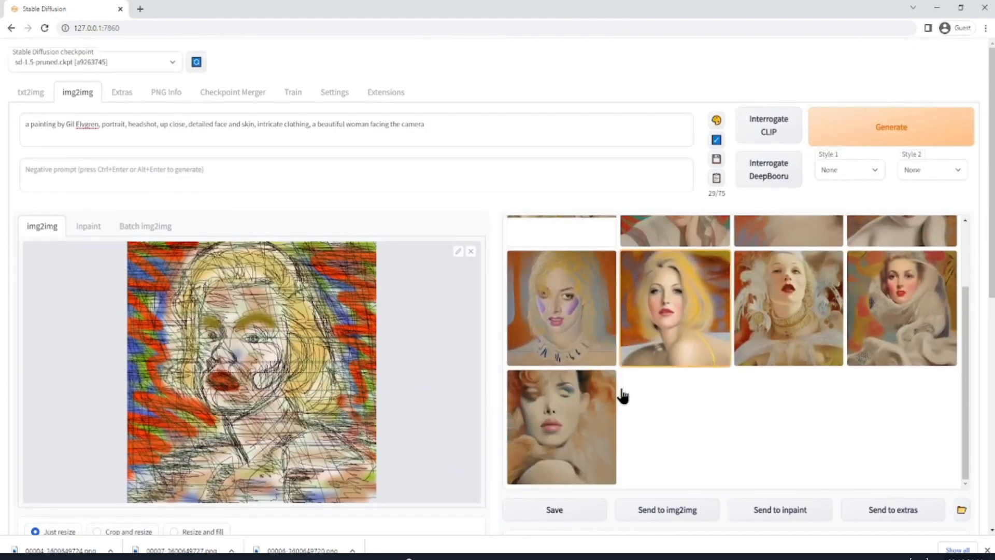
left_click(681, 315)
left_click(681, 315)
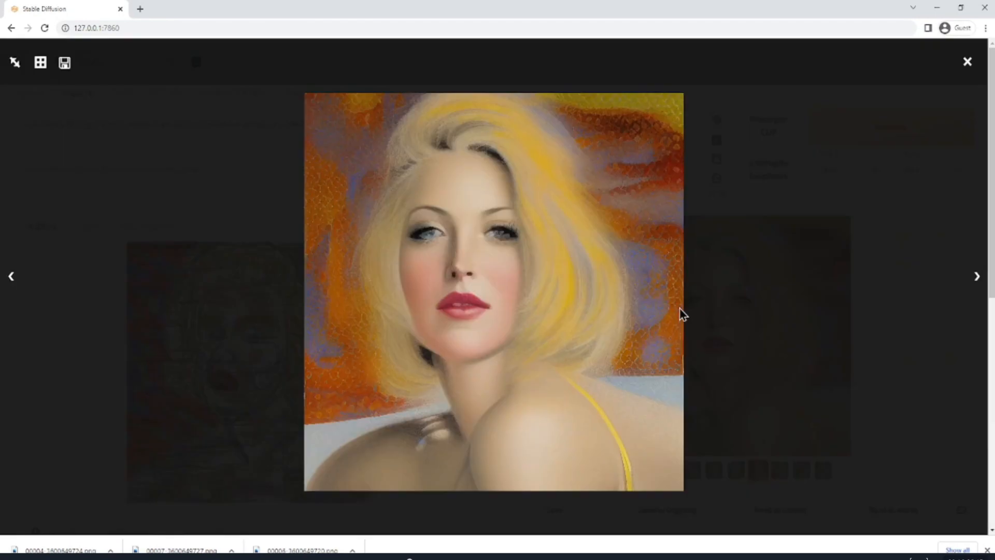
left_click(979, 277)
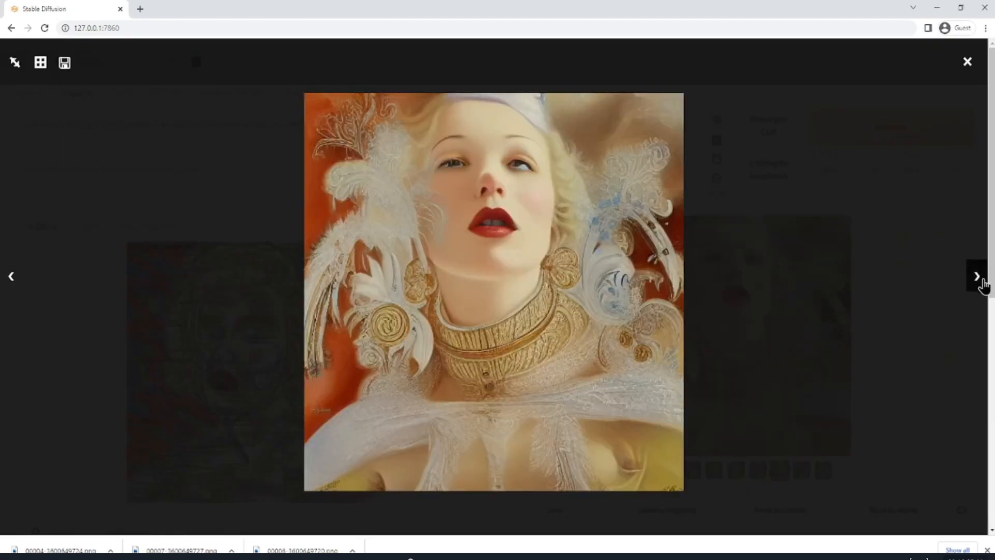
left_click(978, 278)
left_click(979, 278)
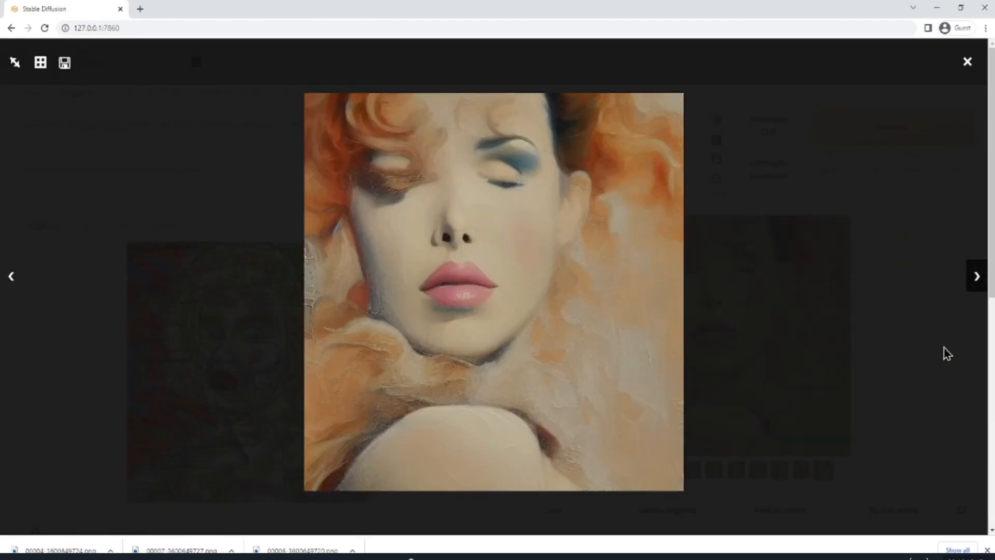
left_click(10, 283)
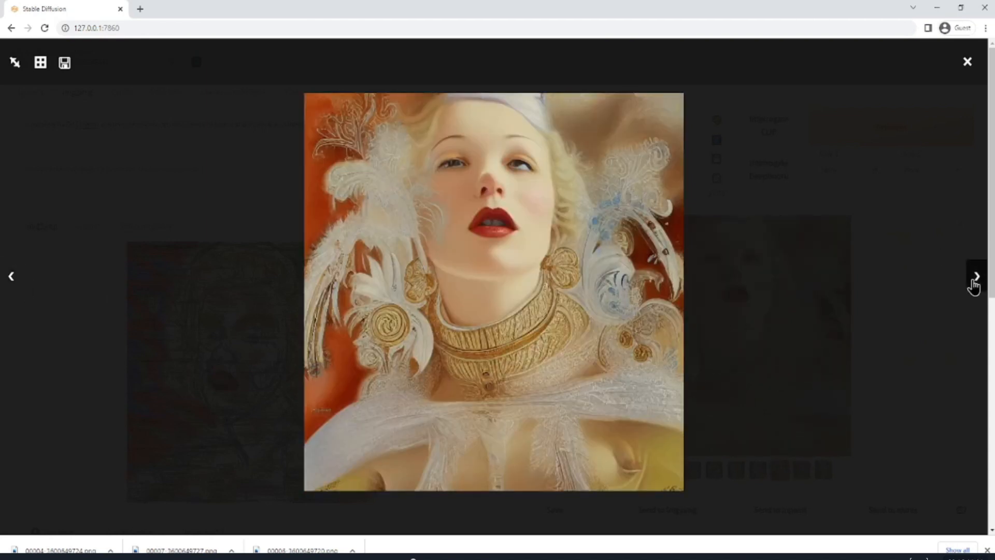
left_click(974, 286)
left_click(980, 437)
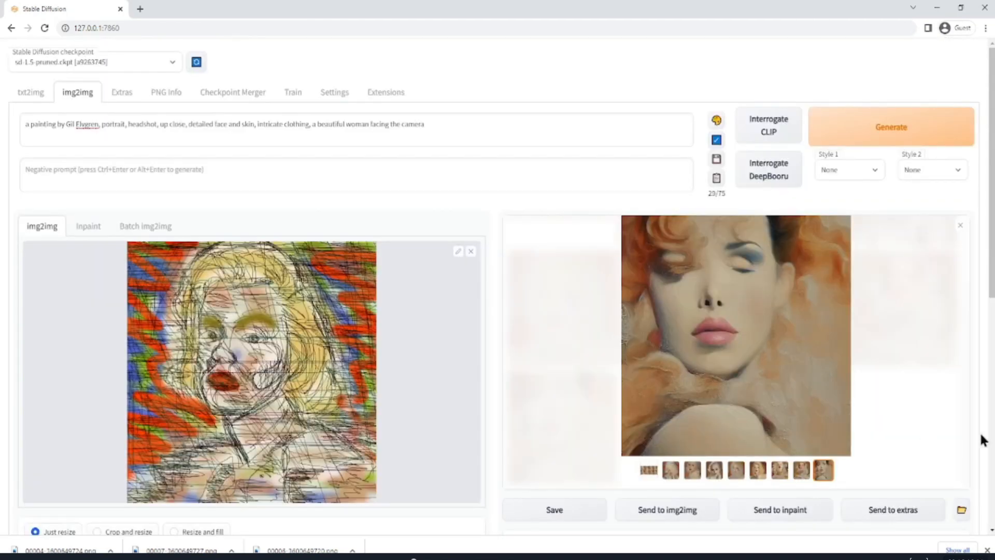
mouse_move(735, 349)
left_mouse_down()
mouse_move(187, 410)
mouse_move(305, 402)
left_mouse_up()
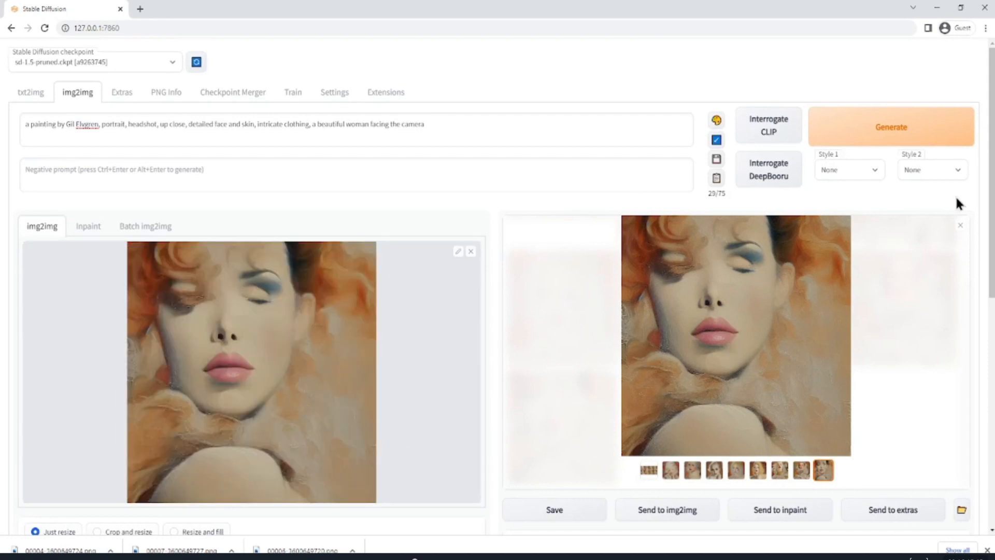
- Close the enlarged portrait, review the gallery and generate a new batch from the red-haired source image with closed eyes
left_click(960, 226)
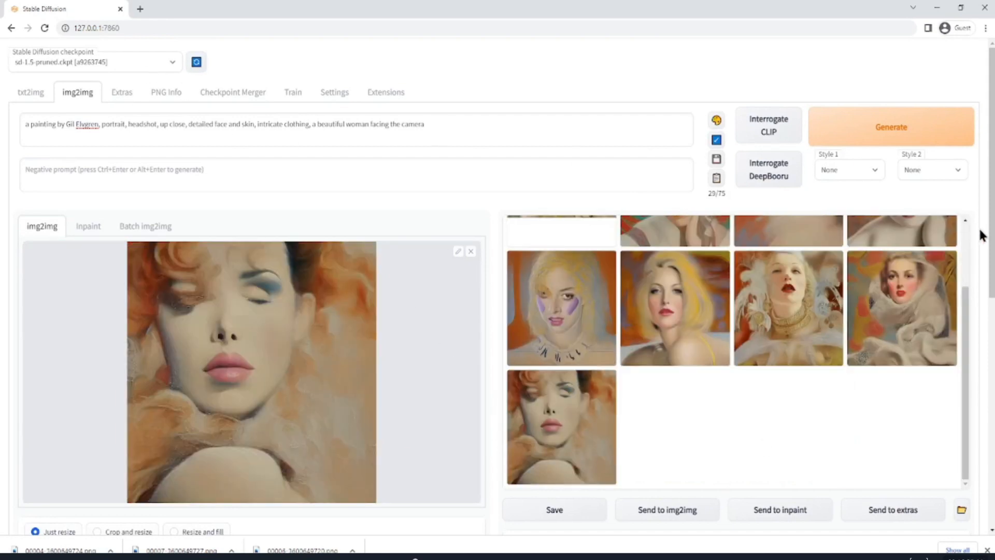
scroll(615, 276, "up", 2)
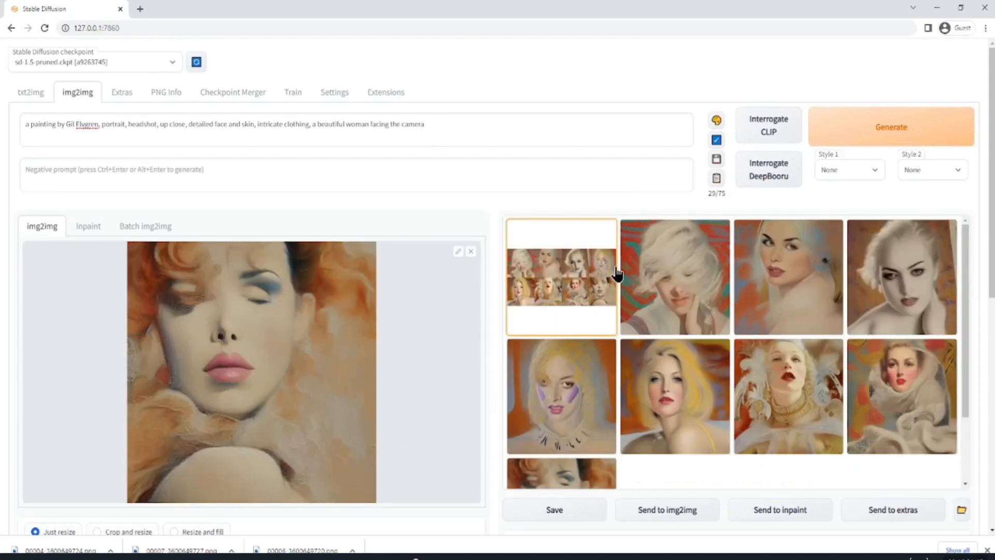
left_click(849, 136)
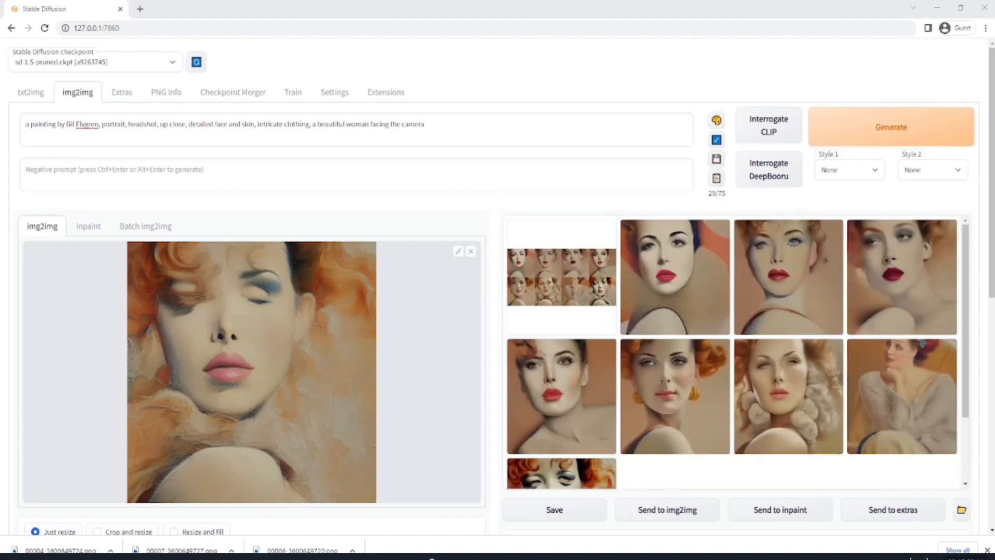
- Compare the new portraits at full size and replace the img2img source image with the dark-red-lipped portrait in the first row
left_click(765, 345)
left_click(962, 222)
scroll(580, 431, "down", 2)
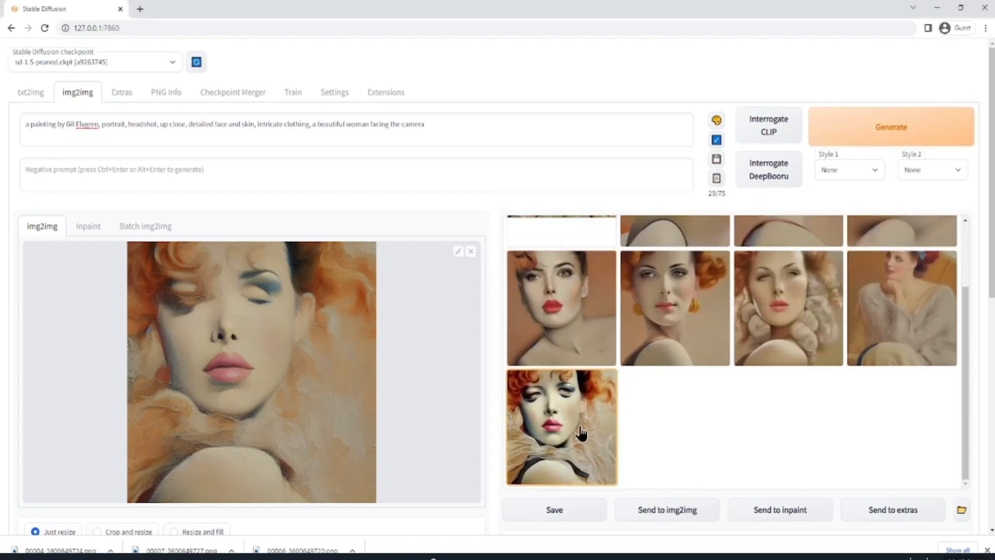
left_click(580, 431)
left_click(961, 226)
scroll(646, 452, "up", 2)
left_click_drag(887, 273, 397, 349)
- Set the denoising strength to 0.33 and generate a new batch of portraits
scroll(397, 349, "down", 7)
left_click_drag(285, 459, 177, 466)
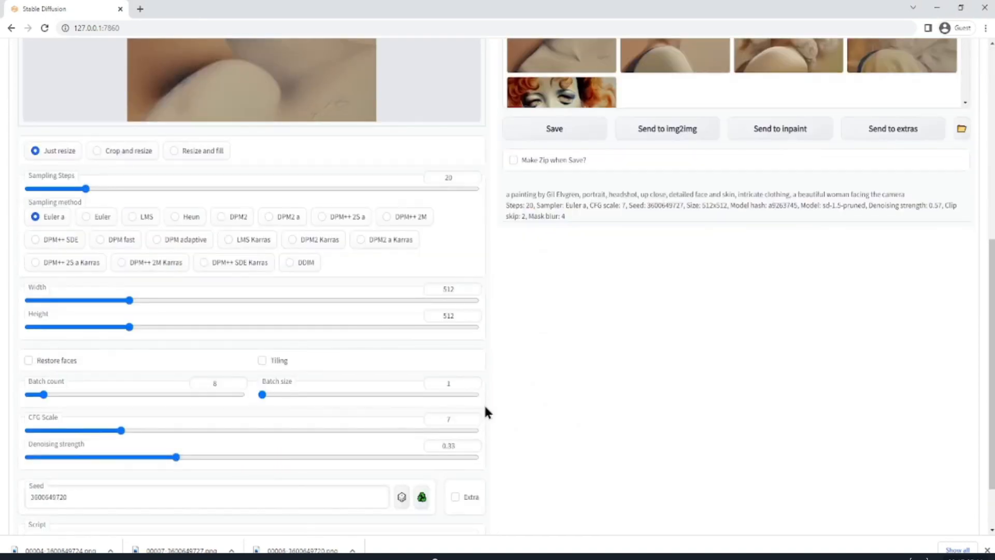
scroll(614, 399, "up", 10)
left_click(891, 127)
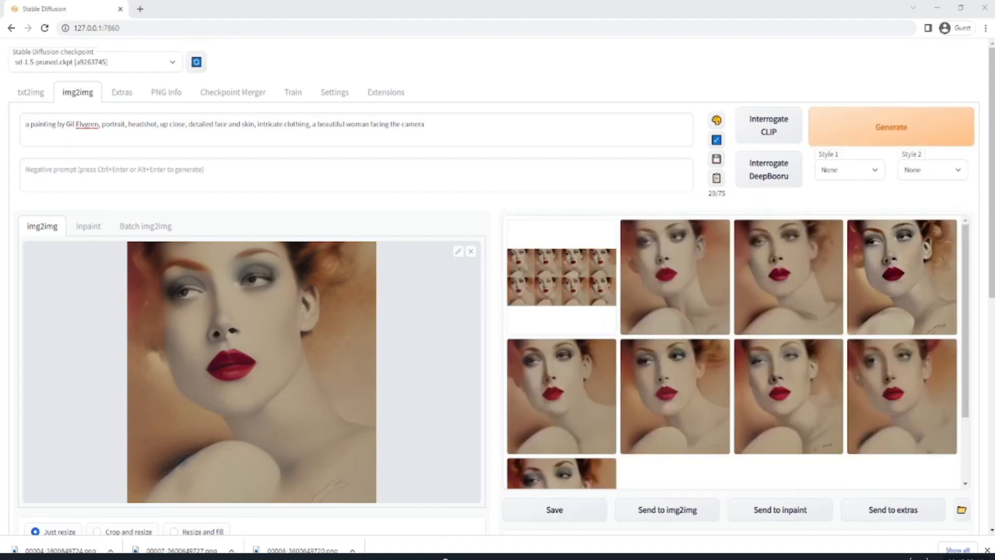
- Open the last portrait of the batch at full size and send it to inpainting
scroll(544, 374, "down", 1)
left_click(581, 444)
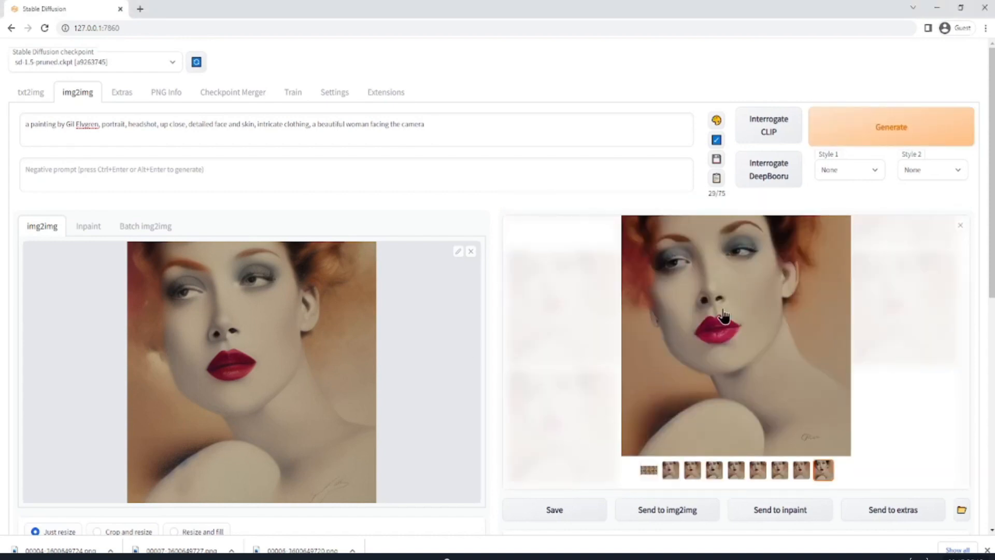
left_click(759, 514)
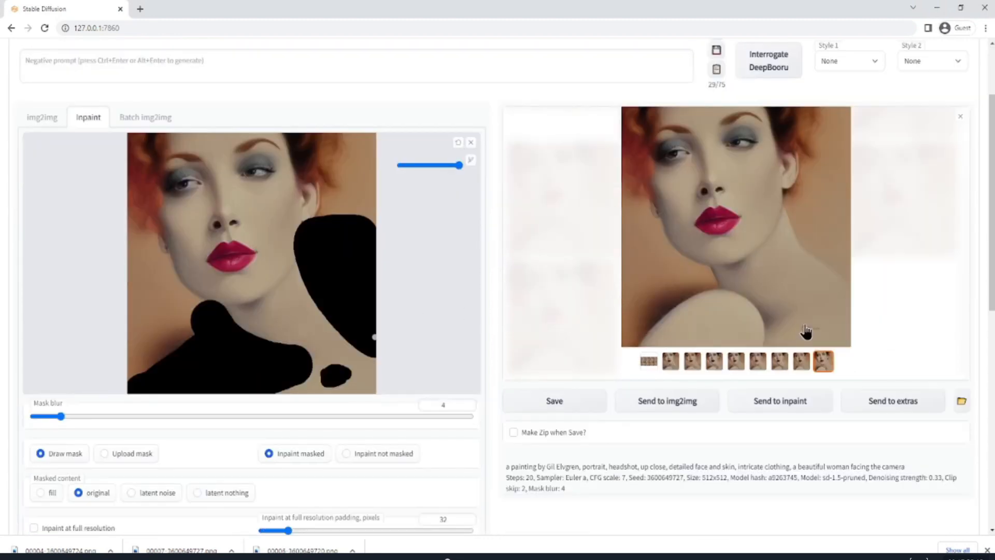
- Generate an inpainted batch with the shoulder, the background beside the neck and the signature masked
scroll(347, 166, "up", 2)
left_click(962, 227)
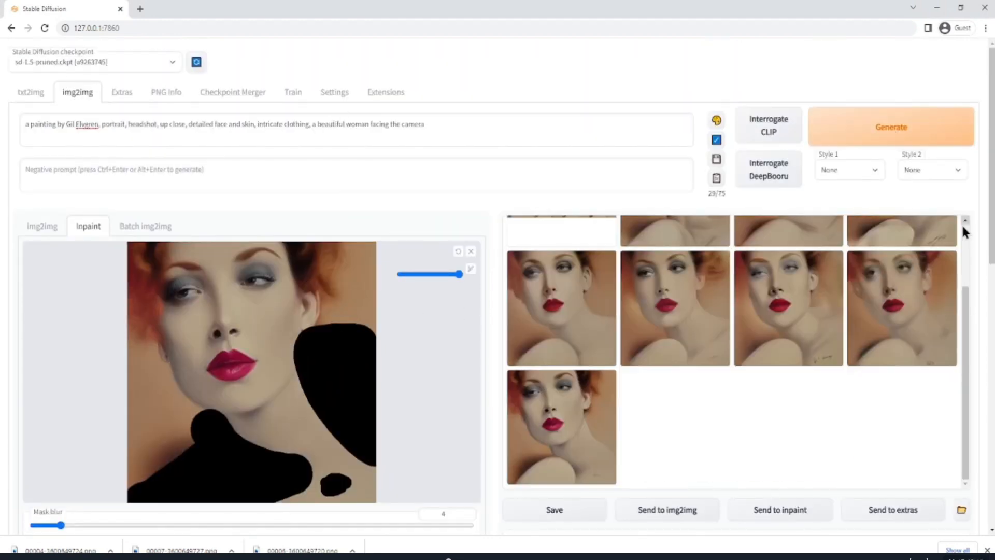
left_click(869, 136)
left_click(460, 132)
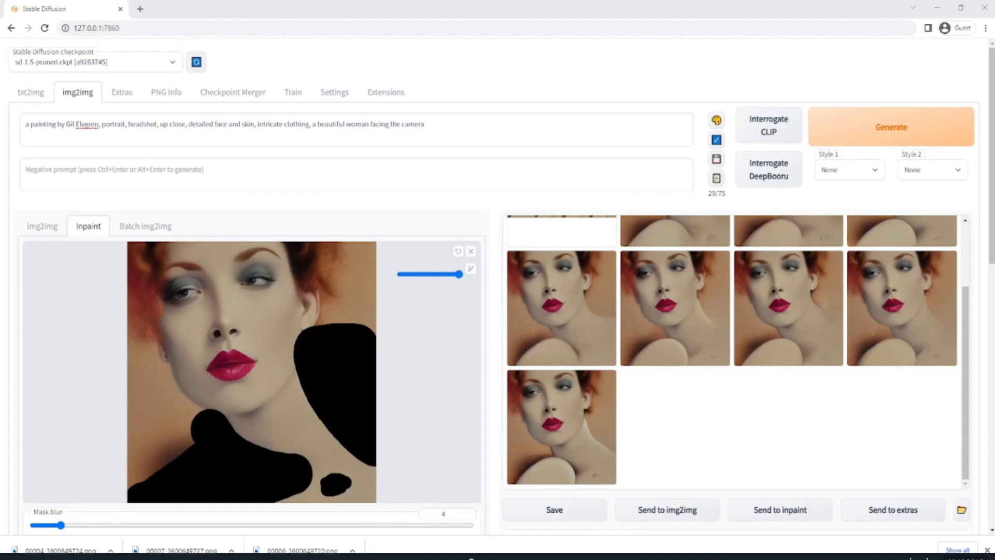
- Save the first inpainted portrait to the Downloads folder and open 00032-3600649720.png in Fireworks
right_click(729, 299)
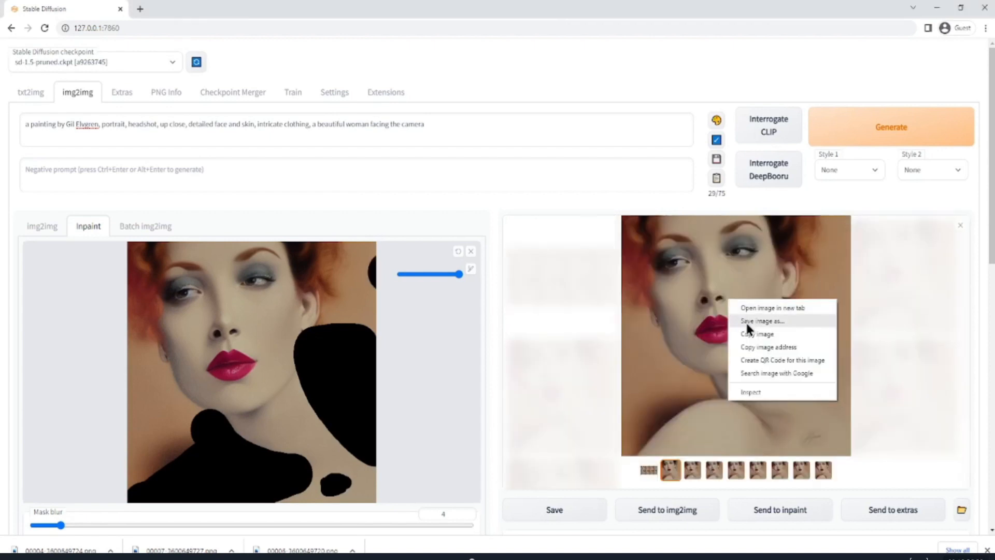
left_click(748, 323)
left_click(387, 305)
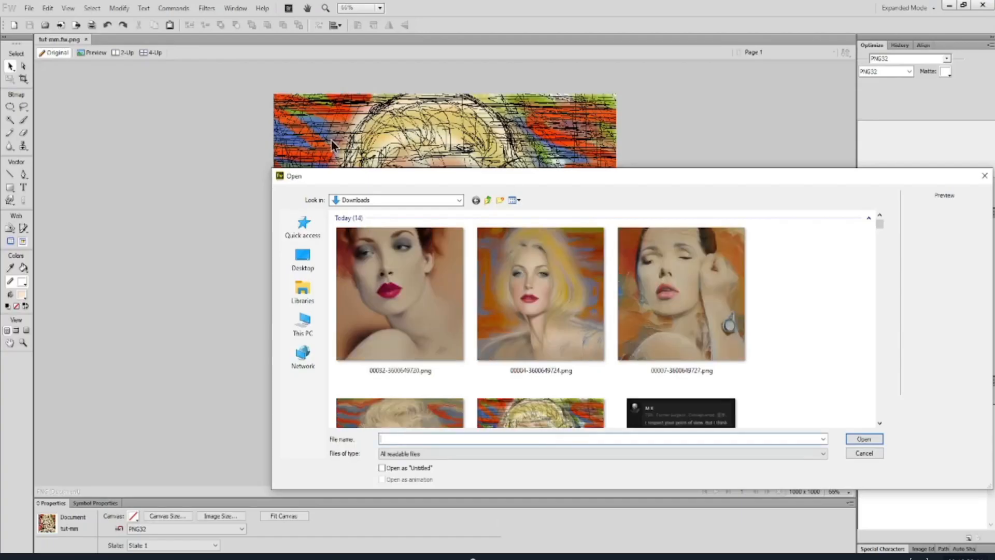
double_click(394, 312)
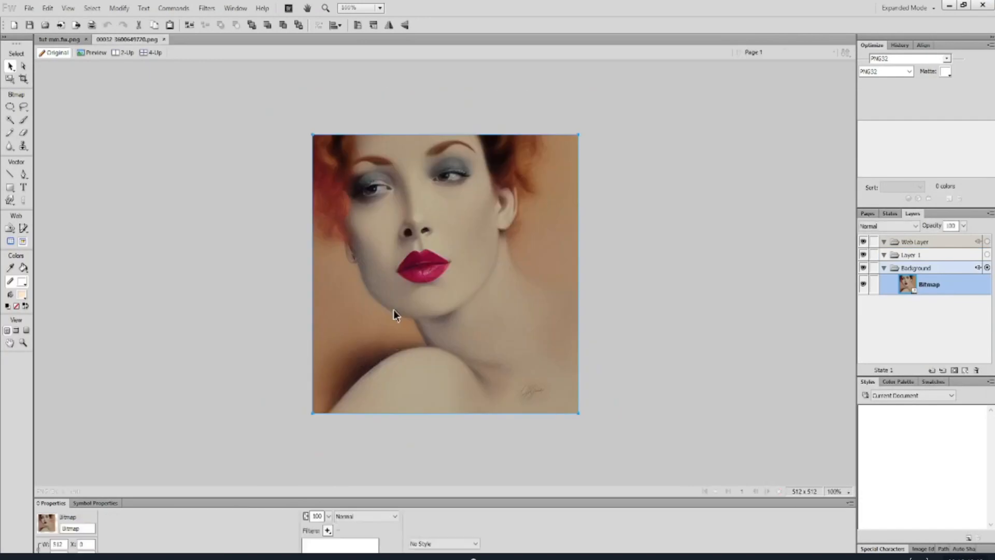
- Select the raised shoulder from below the chin to the lower image edge with the Lasso tool
left_click(23, 106)
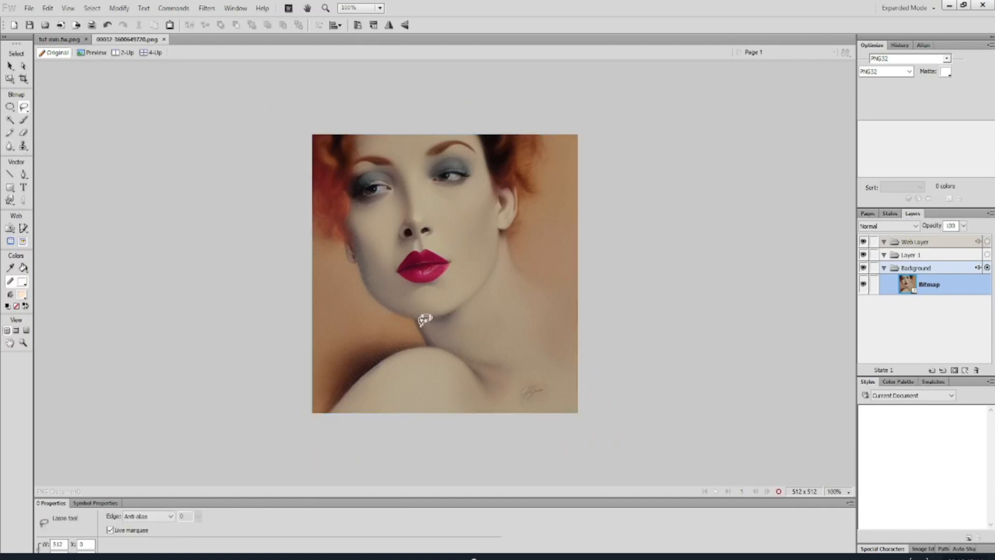
mouse_move(421, 314)
left_mouse_down()
mouse_move(440, 388)
mouse_move(423, 414)
mouse_move(383, 430)
mouse_move(314, 414)
mouse_move(384, 357)
mouse_move(426, 337)
mouse_move(420, 317)
left_mouse_up()
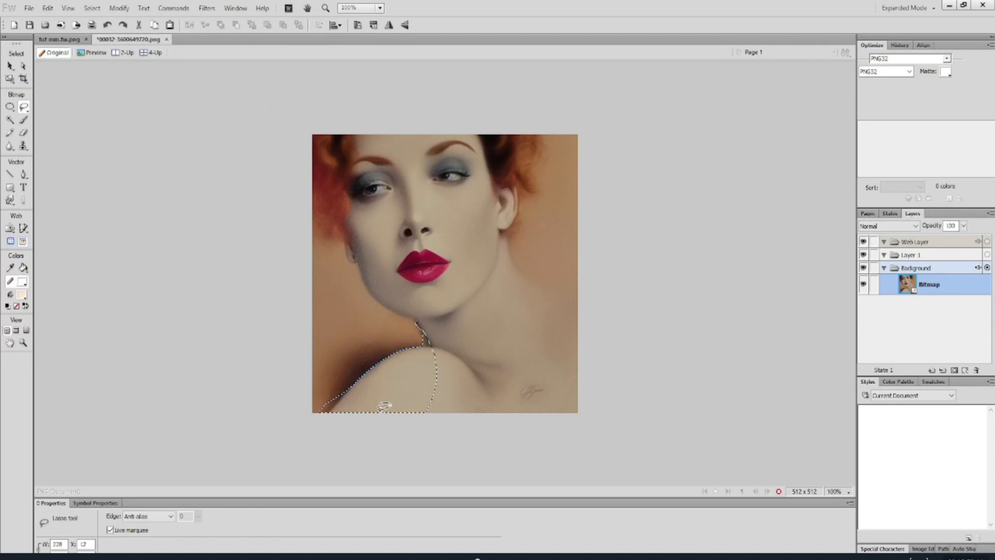
- Try to delete the selected shoulder area and lasso its remaining part, and undo these edits
key("Delete")
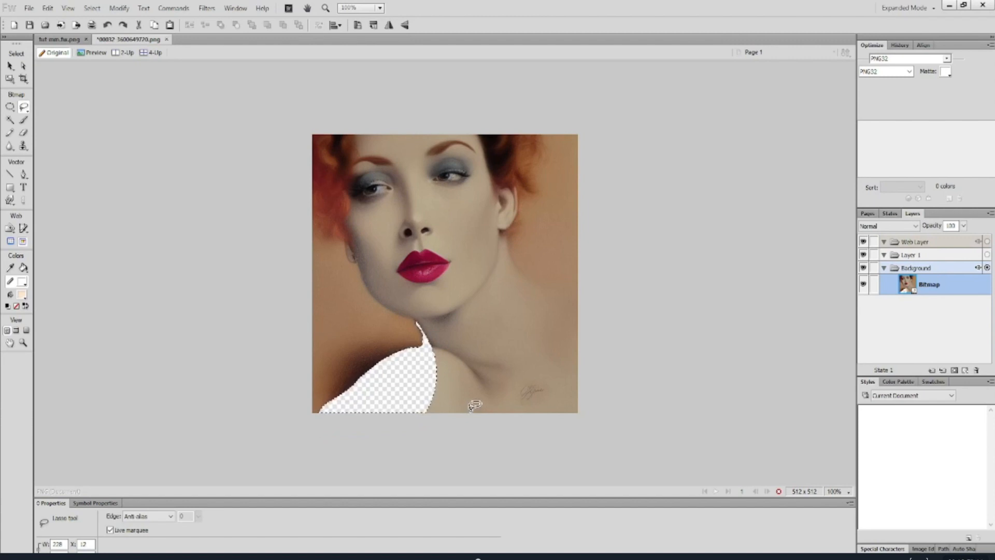
mouse_move(511, 421)
left_mouse_down()
mouse_move(506, 368)
mouse_move(426, 330)
left_mouse_up()
mouse_move(512, 432)
left_mouse_down()
mouse_move(436, 432)
mouse_move(401, 380)
mouse_move(449, 341)
left_mouse_up()
key("ctrl+z")
key("ctrl+z")
key("ctrl+z")
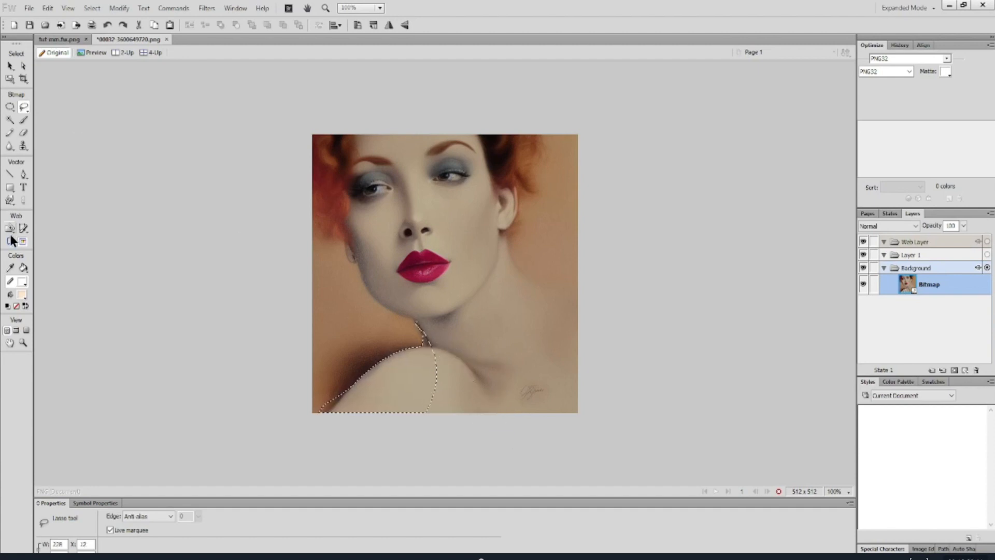
- Add an empty bitmap above the portrait in the Background layer
left_click(965, 370)
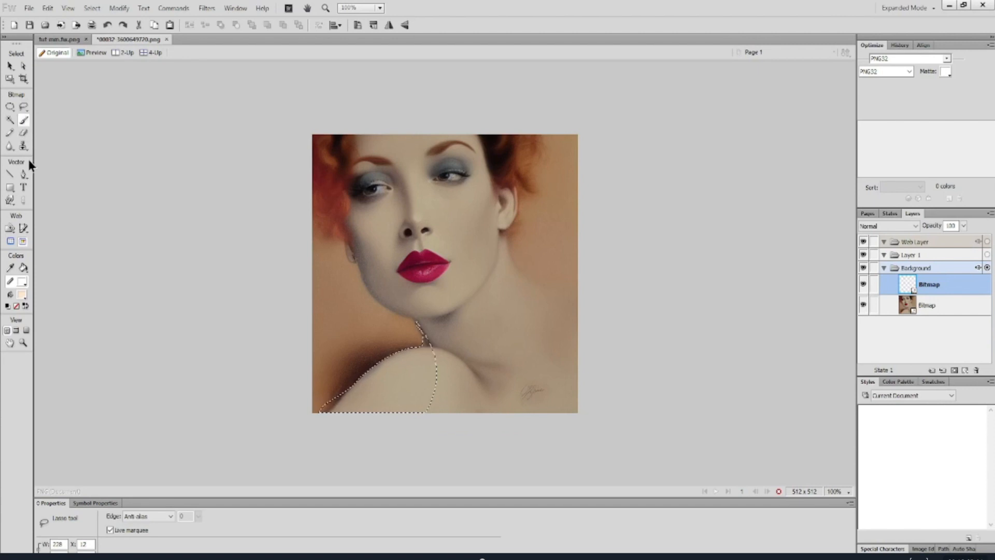
- Clear the lasso selection and paint sampled skin colour over the neck shadow between the shoulder and chest with the Brush tool
left_click(22, 281)
left_click(457, 360)
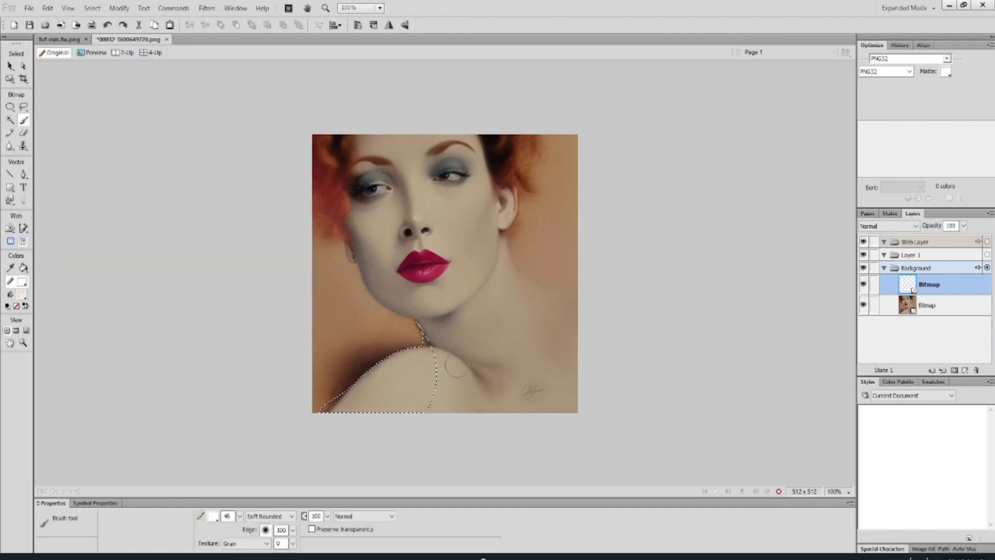
left_click(10, 106)
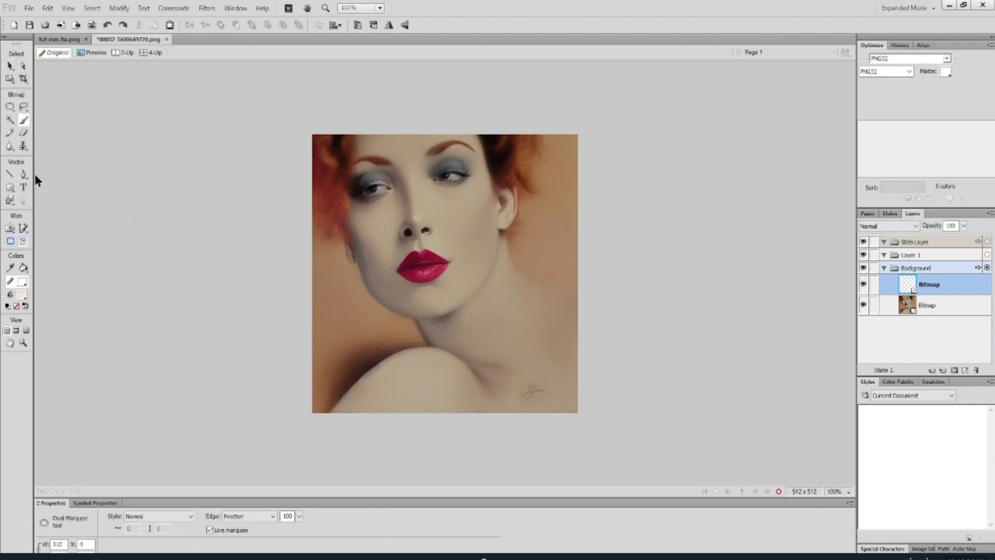
key("b")
left_click(22, 282)
left_click(444, 369)
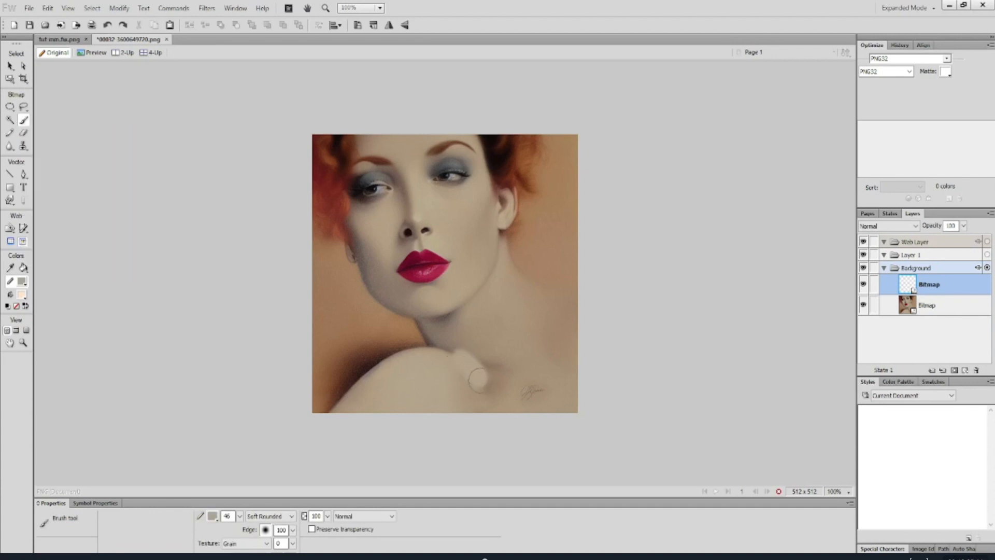
mouse_move(478, 380)
left_mouse_down()
mouse_move(495, 387)
mouse_move(444, 355)
mouse_move(463, 369)
mouse_move(459, 397)
left_mouse_up()
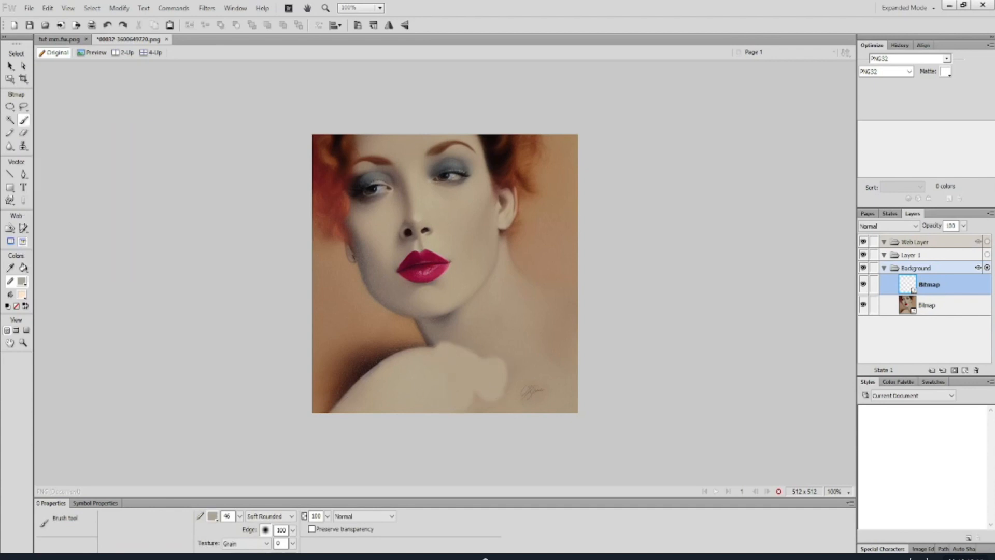
left_click_drag(462, 363, 450, 356)
- Apply a Gaussian blur with a radius of about 18 to the painted shoulder patch and deselect it
left_click(11, 68)
left_click(327, 530)
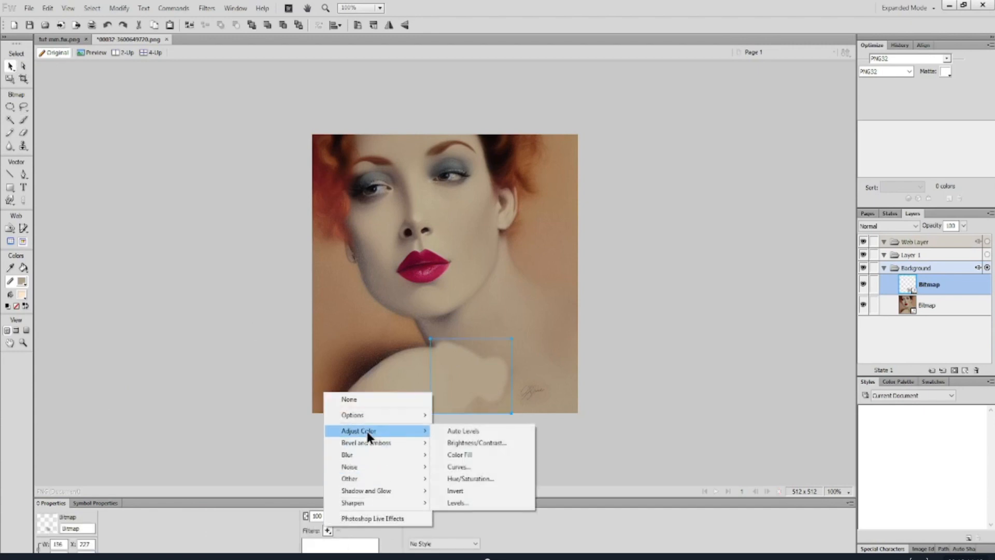
mouse_move(382, 455)
left_click(465, 479)
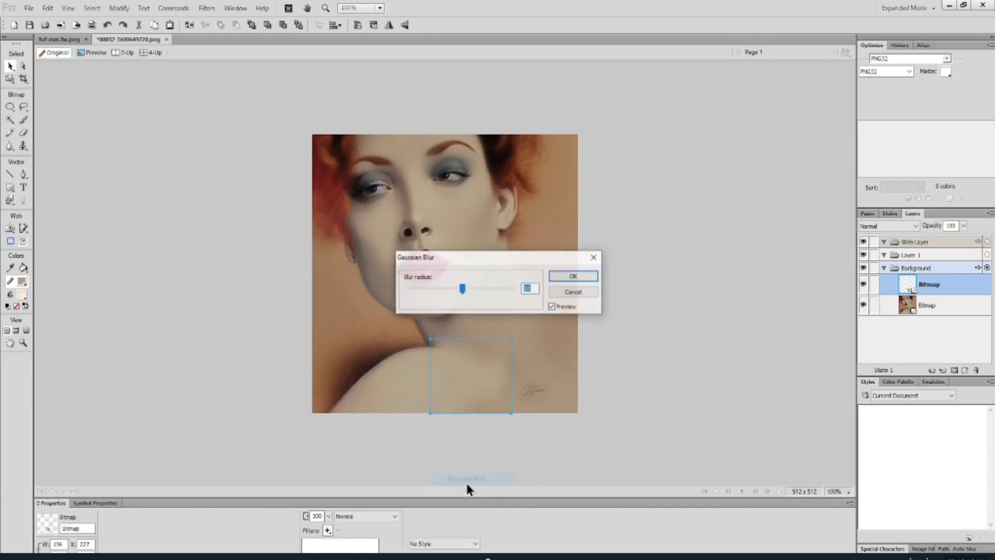
mouse_move(459, 289)
left_mouse_down()
mouse_move(481, 293)
mouse_move(467, 293)
left_mouse_up()
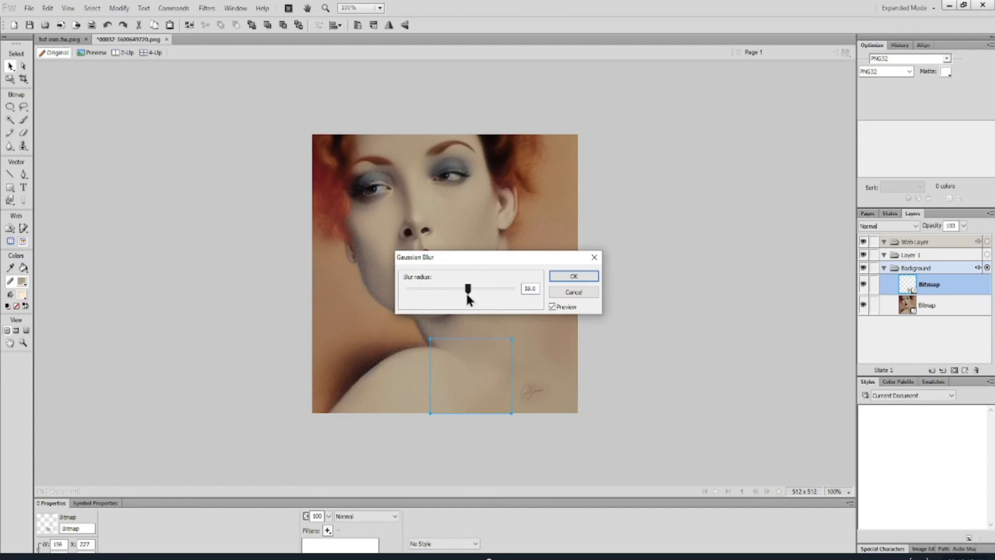
key("Return")
left_click(273, 353)
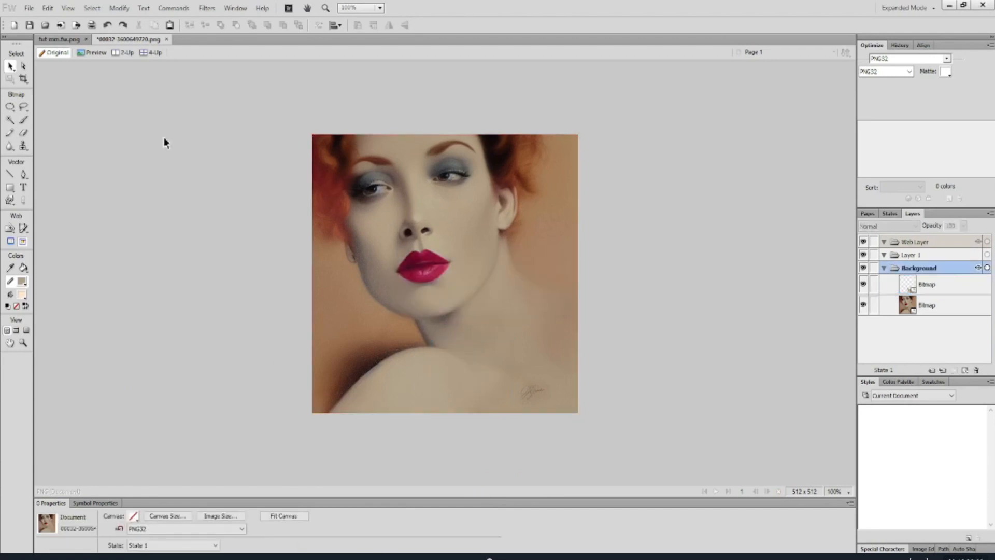
- Add an empty bitmap and brush a sampled backdrop brown over the background beside the neck, below the ear
left_click(24, 120)
left_click(21, 281)
left_click(391, 344)
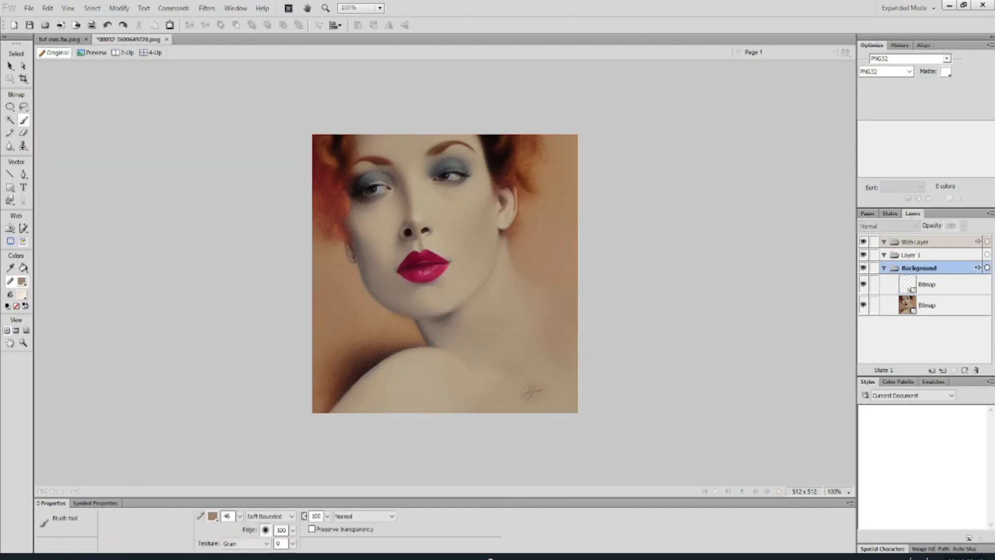
left_click(964, 370)
mouse_move(510, 245)
left_mouse_down()
mouse_move(540, 328)
mouse_move(566, 332)
mouse_move(545, 298)
left_mouse_up()
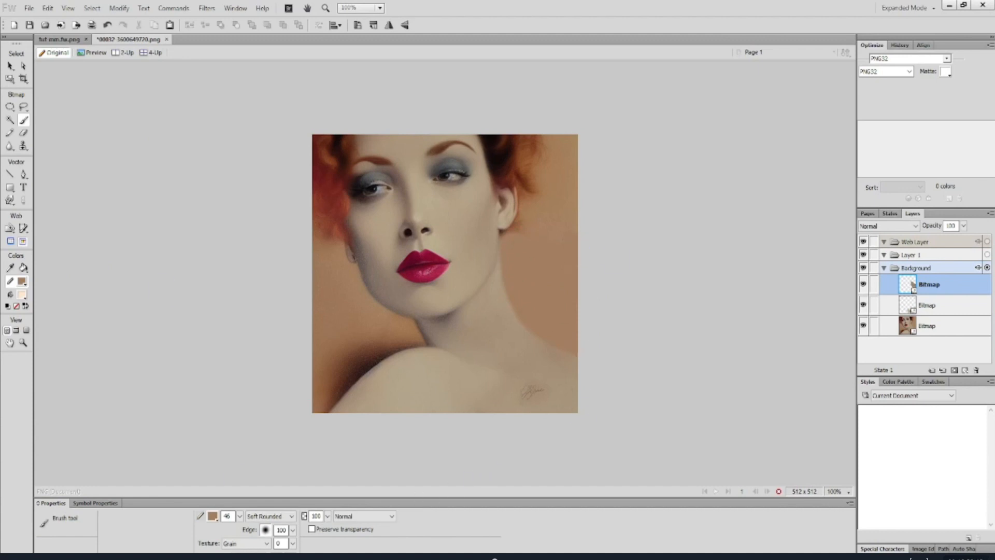
- Paint sampled skin colour over the signature on the chest and blend the patch with the Blur tool
left_click(22, 281)
left_click(444, 200)
left_click(10, 146)
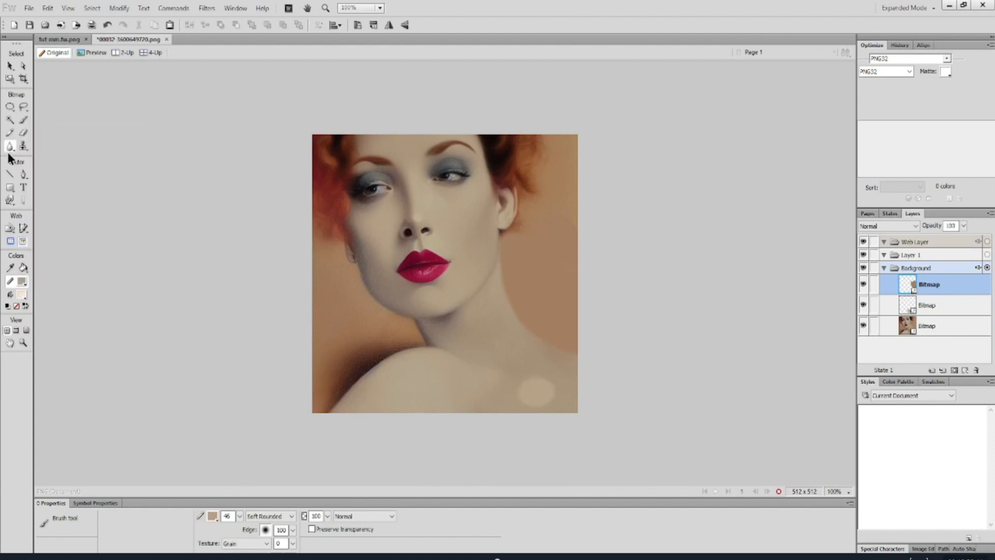
- Lock the two retouching bitmaps and brush skin colour across the lower chest on a new empty bitmap
left_click(11, 66)
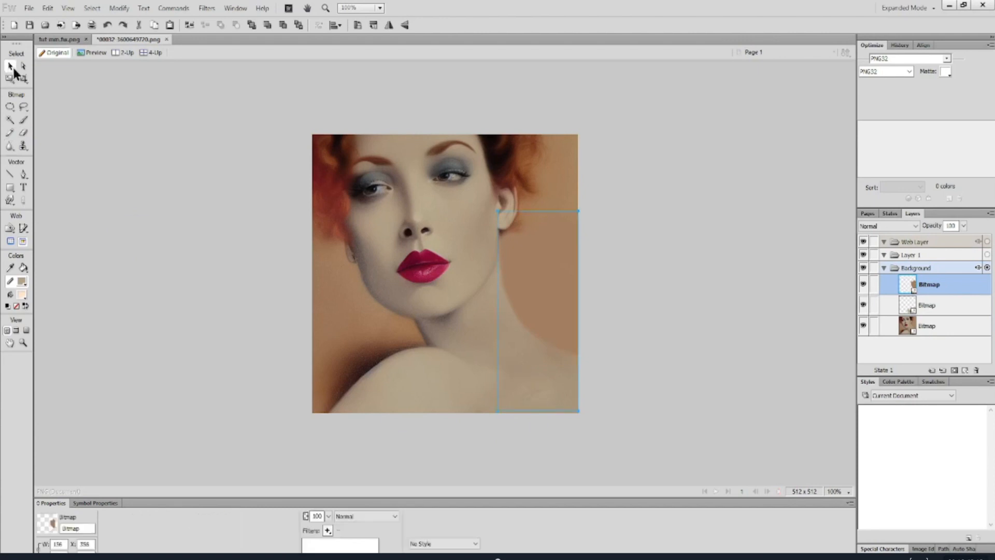
key("ctrl+l")
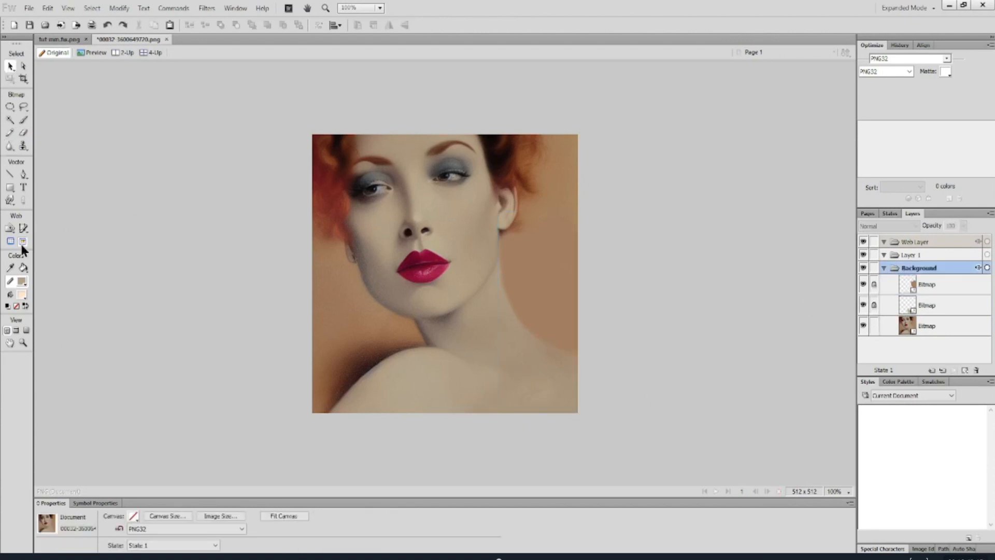
left_click(966, 371)
left_click(24, 119)
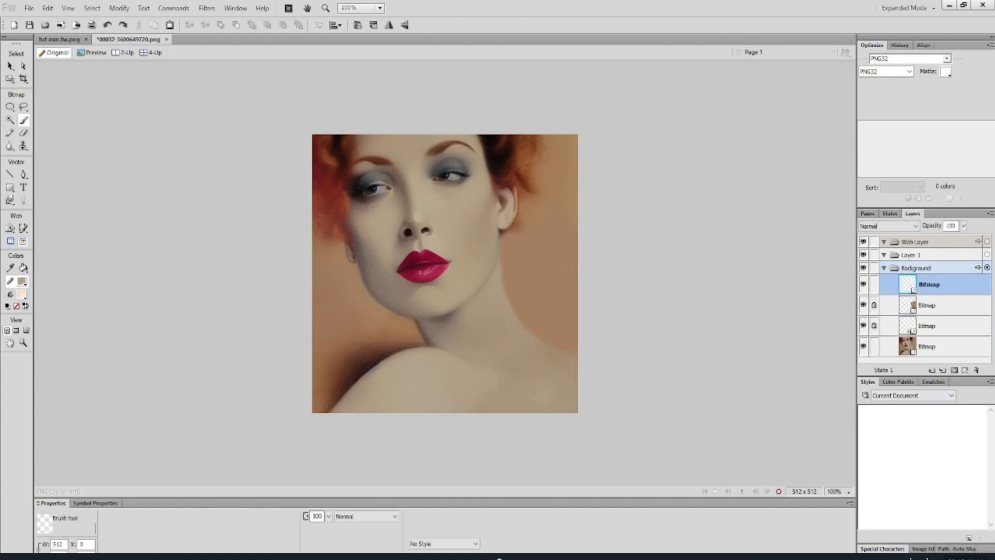
mouse_move(524, 385)
left_mouse_down()
mouse_move(550, 377)
mouse_move(582, 392)
mouse_move(553, 368)
mouse_move(518, 414)
left_mouse_up()
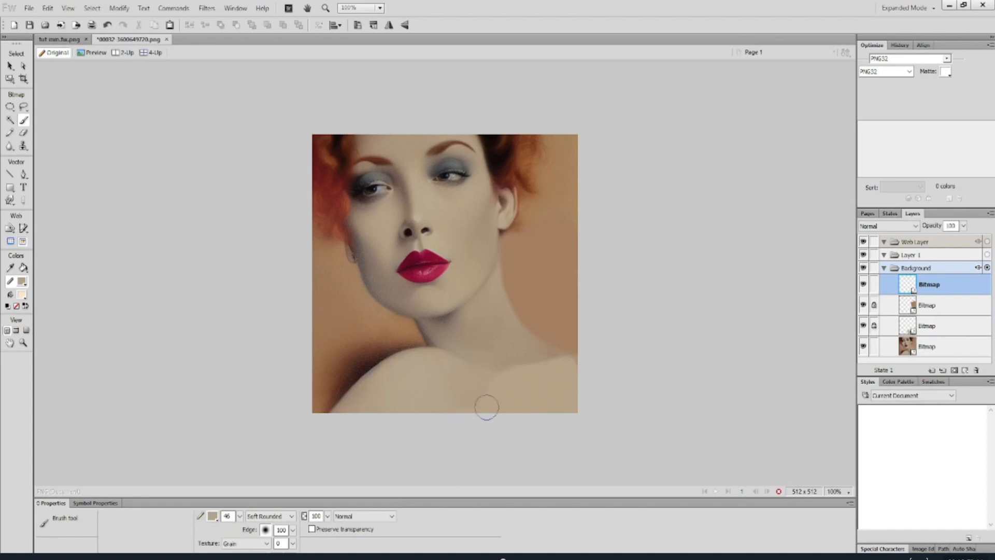
- Apply a Gaussian blur to the painted lower chest patch and deselect it
left_click(10, 65)
left_click(328, 531)
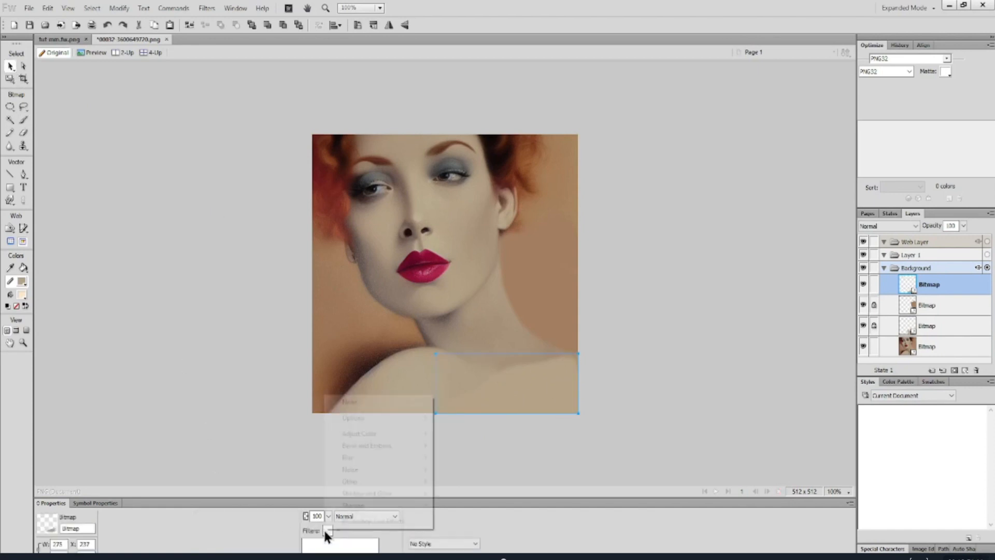
mouse_move(379, 458)
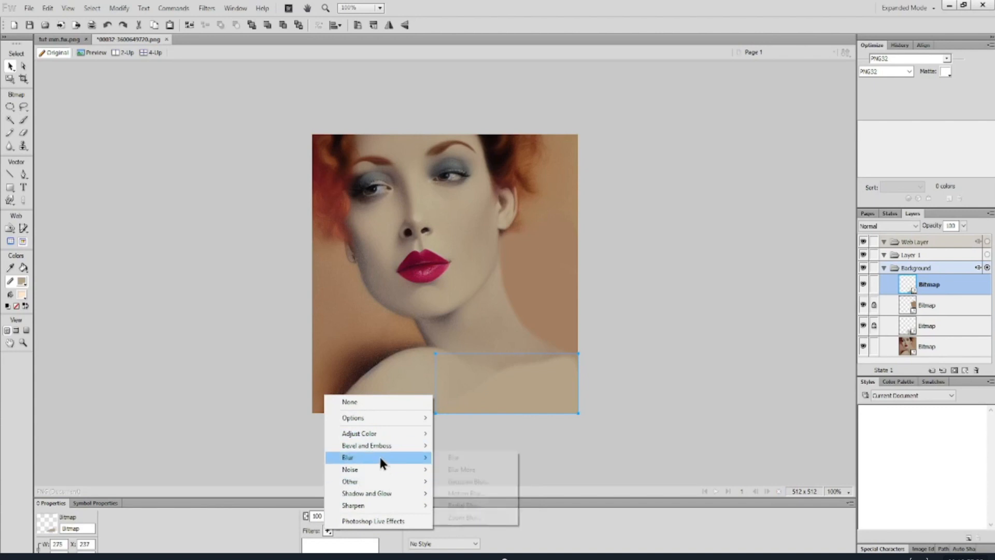
left_click(449, 481)
left_click(561, 274)
left_click(226, 327)
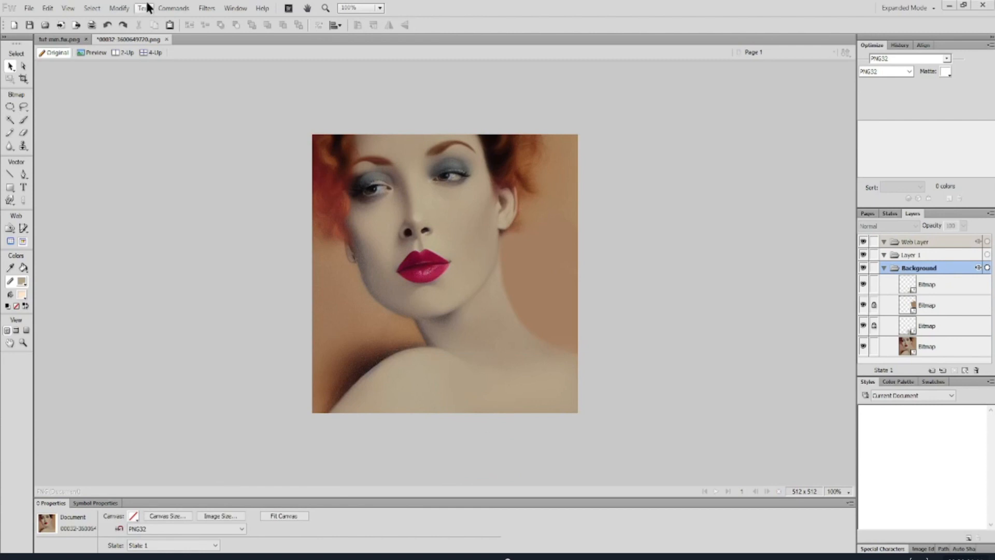
key("y")
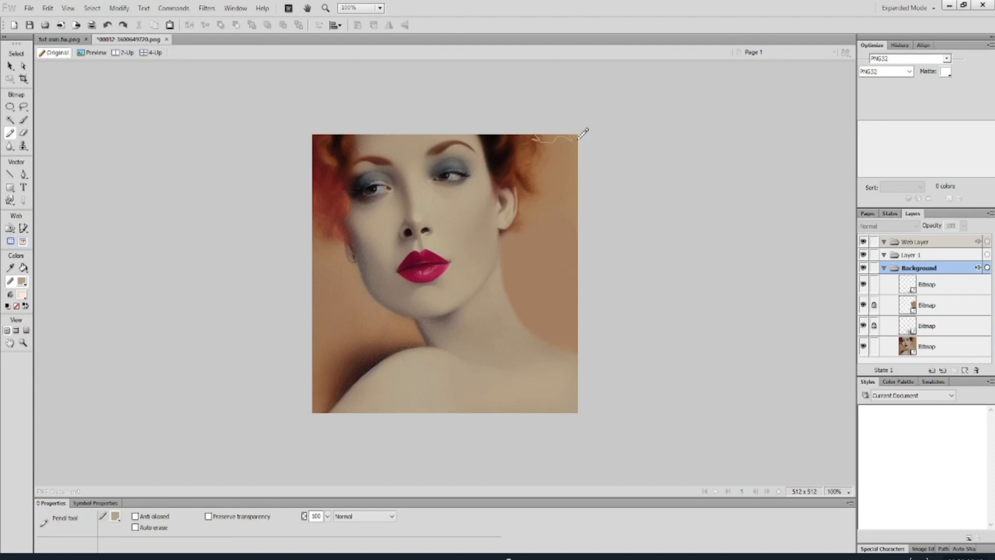
mouse_move(655, 198)
left_mouse_down()
mouse_move(578, 148)
mouse_move(503, 125)
mouse_move(551, 154)
mouse_move(691, 199)
mouse_move(649, 156)
left_mouse_up()
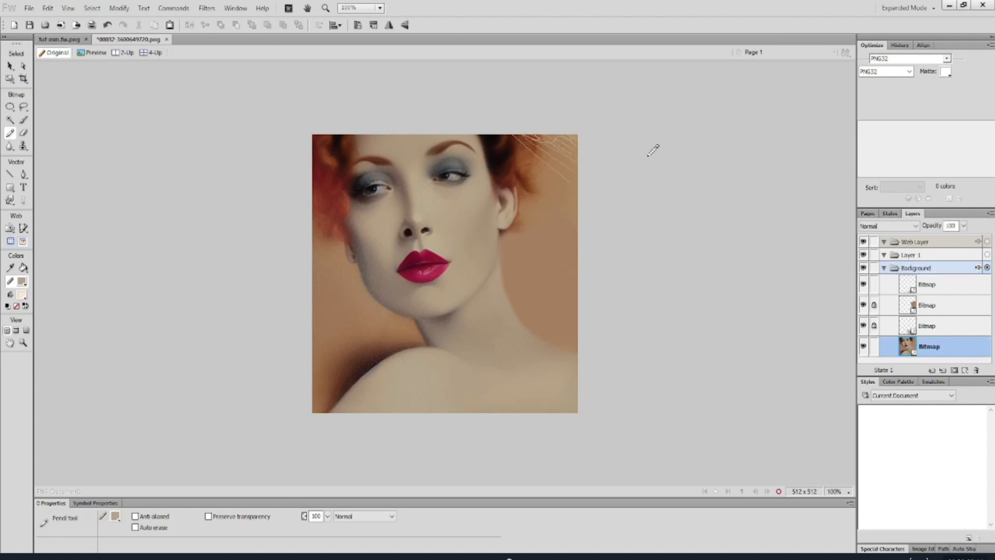
key("ctrl+z")
- Lock the portrait bitmap and scribble dense Pencil lines in dark red sampled from the hair over the backdrop beside the ear and neck
left_click(874, 346)
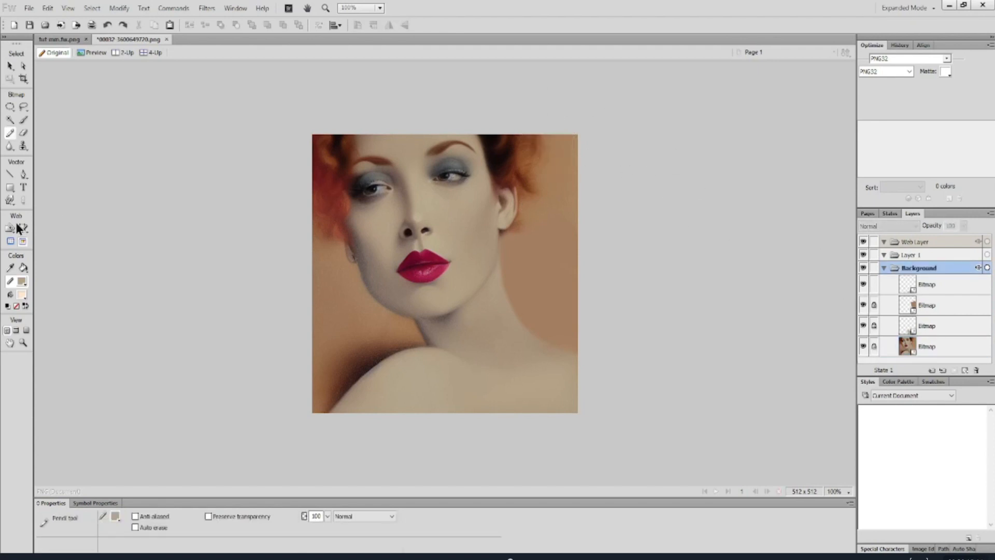
left_click(22, 281)
left_click(342, 204)
left_click_drag(563, 341, 509, 302)
mouse_move(508, 259)
left_mouse_down()
mouse_move(500, 237)
mouse_move(514, 220)
left_mouse_up()
mouse_move(489, 85)
left_mouse_down()
mouse_move(632, 197)
mouse_move(510, 130)
mouse_move(574, 167)
mouse_move(510, 134)
mouse_move(586, 205)
mouse_move(497, 175)
mouse_move(522, 215)
mouse_move(630, 306)
mouse_move(528, 270)
mouse_move(609, 344)
mouse_move(527, 311)
mouse_move(526, 136)
mouse_move(554, 318)
mouse_move(552, 158)
mouse_move(562, 195)
mouse_move(593, 227)
mouse_move(547, 143)
mouse_move(555, 161)
mouse_move(541, 150)
mouse_move(560, 138)
mouse_move(537, 204)
mouse_move(546, 174)
mouse_move(568, 196)
mouse_move(534, 241)
mouse_move(520, 290)
mouse_move(548, 249)
mouse_move(539, 270)
mouse_move(512, 162)
mouse_move(524, 292)
mouse_move(570, 311)
mouse_move(548, 304)
mouse_move(533, 285)
mouse_move(555, 296)
mouse_move(514, 262)
mouse_move(523, 250)
mouse_move(508, 302)
mouse_move(508, 274)
mouse_move(575, 349)
mouse_move(539, 328)
mouse_move(585, 346)
mouse_move(543, 179)
left_mouse_up()
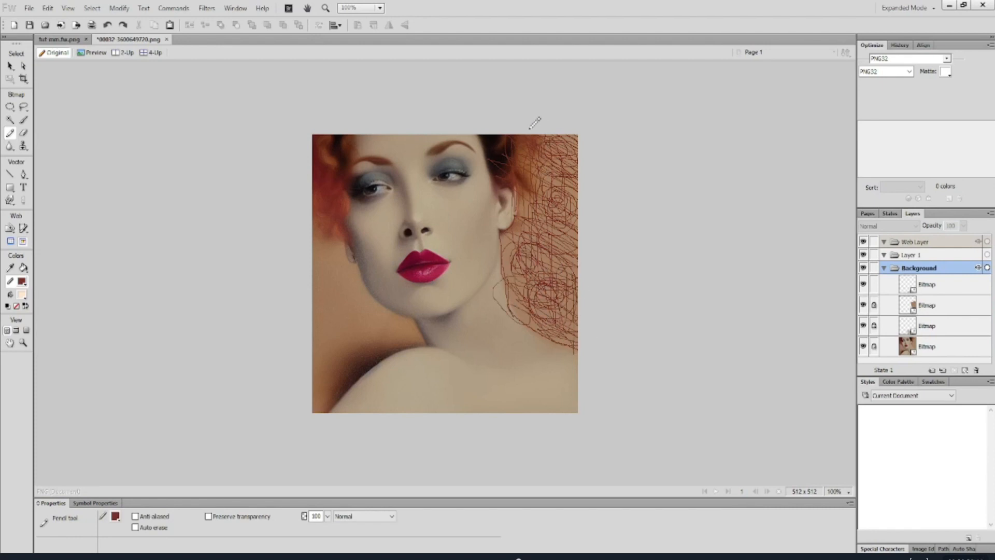
mouse_move(529, 129)
left_mouse_down()
mouse_move(568, 131)
mouse_move(589, 156)
mouse_move(569, 245)
mouse_move(573, 296)
left_mouse_up()
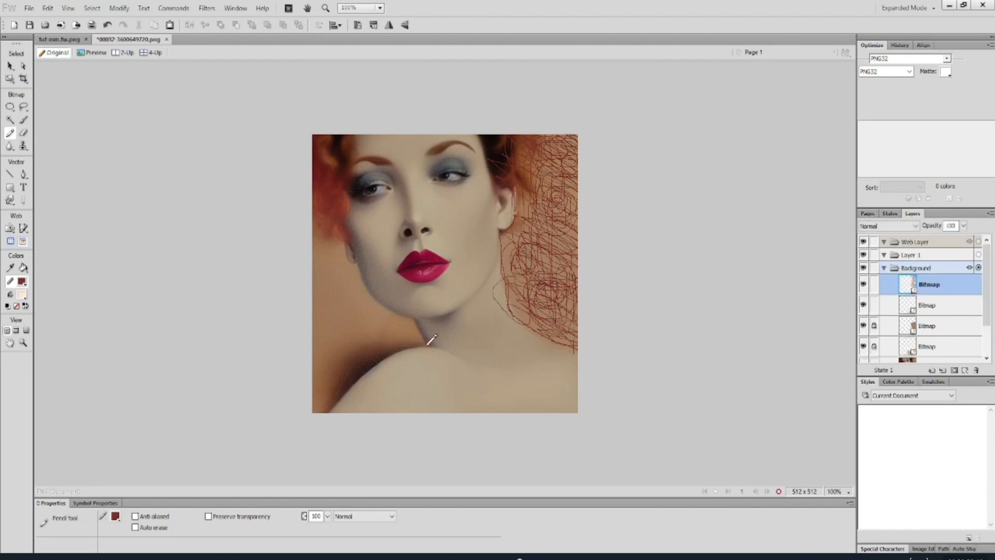
- Scribble matching dark red Pencil lines over the backdrop between the hair, jaw and raised shoulder
mouse_move(364, 377)
left_mouse_down()
mouse_move(317, 347)
mouse_move(320, 306)
mouse_move(349, 335)
mouse_move(388, 328)
mouse_move(410, 341)
mouse_move(381, 312)
mouse_move(406, 321)
mouse_move(354, 283)
mouse_move(384, 302)
left_mouse_up()
left_click_drag(330, 380, 322, 392)
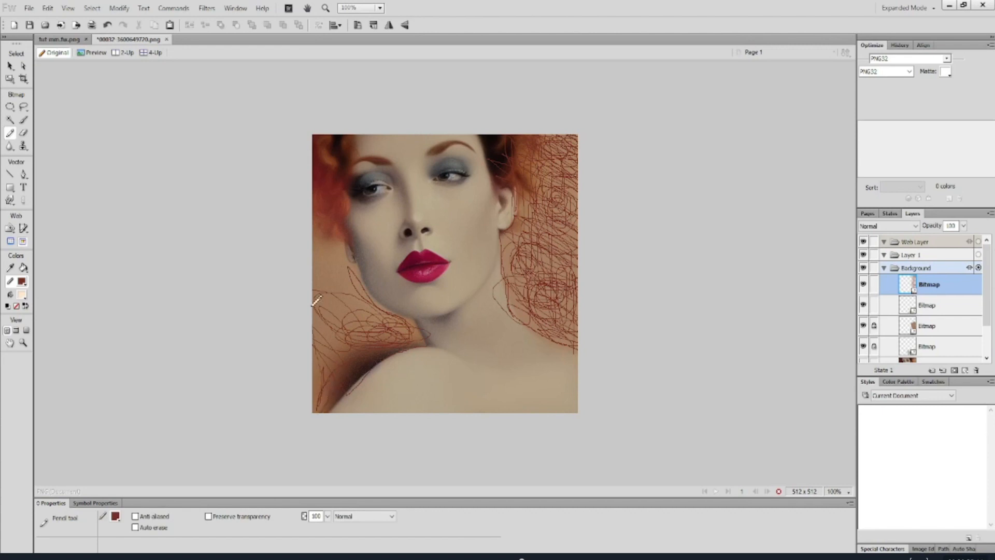
mouse_move(316, 301)
left_mouse_down()
mouse_move(314, 233)
mouse_move(347, 270)
mouse_move(328, 275)
mouse_move(348, 317)
left_mouse_up()
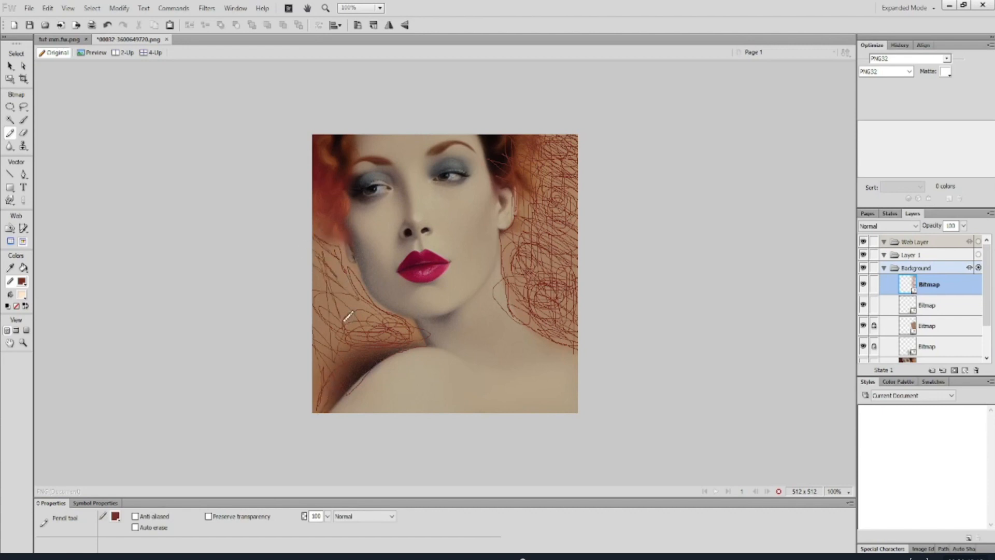
mouse_move(317, 259)
left_mouse_down()
mouse_move(350, 270)
mouse_move(328, 300)
mouse_move(309, 300)
mouse_move(365, 319)
mouse_move(297, 337)
mouse_move(342, 331)
left_mouse_up()
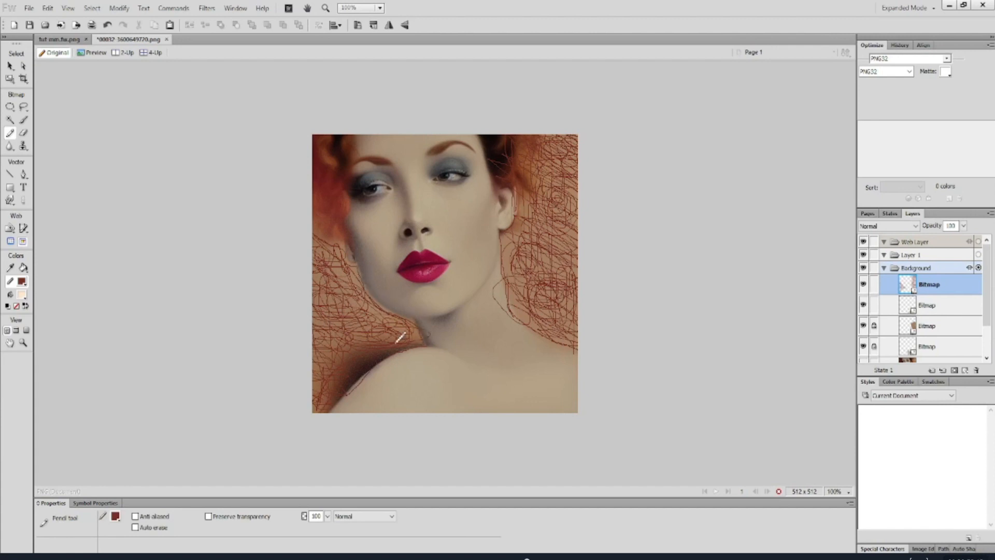
- Erase the stray scribble lines crossing the neck with the size 100 Eraser and deselect the bitmap
key("e")
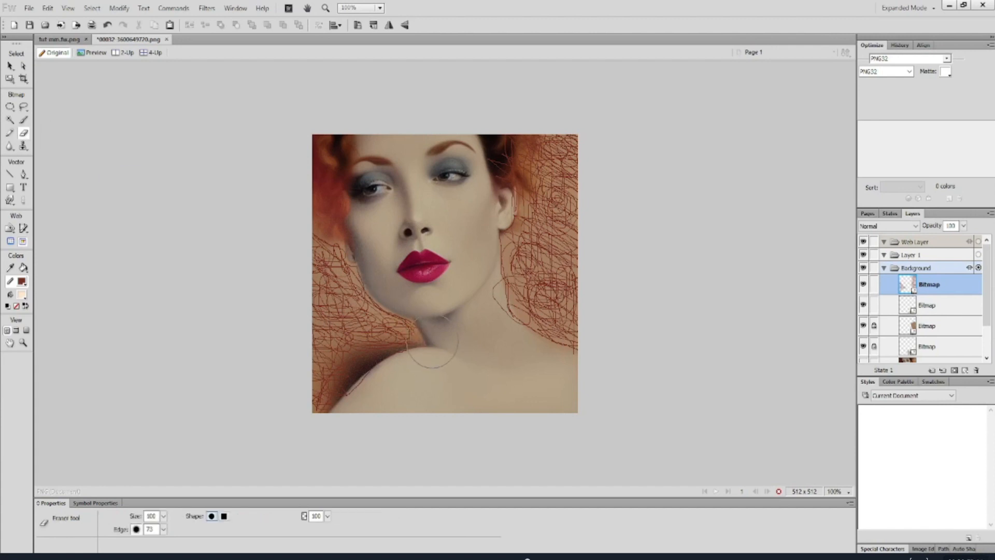
key("v")
left_click(270, 262)
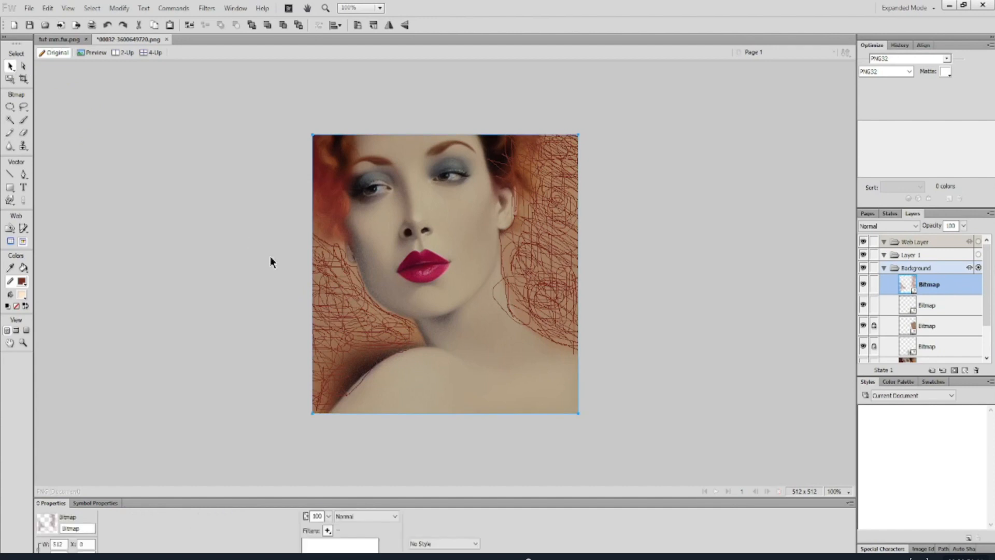
left_click(24, 132)
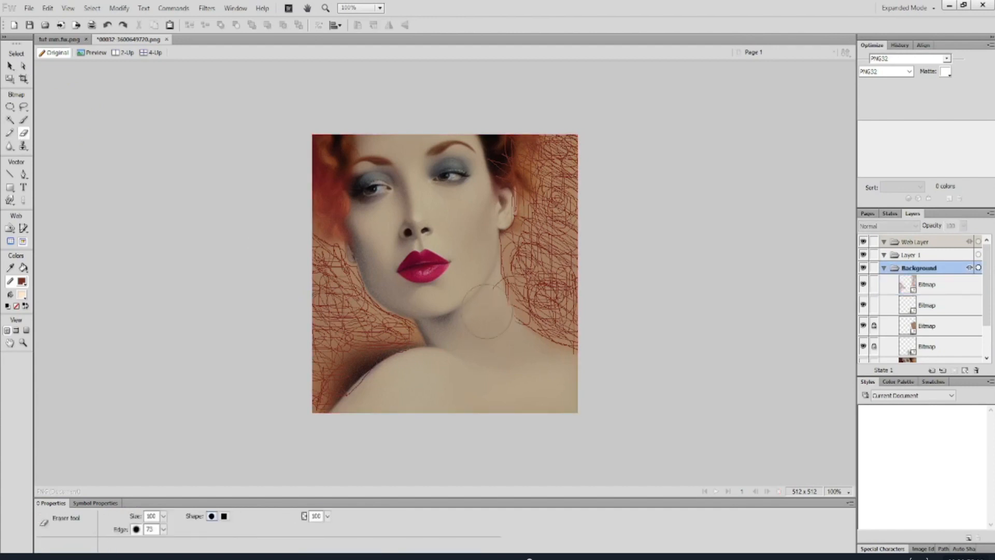
left_click(547, 375)
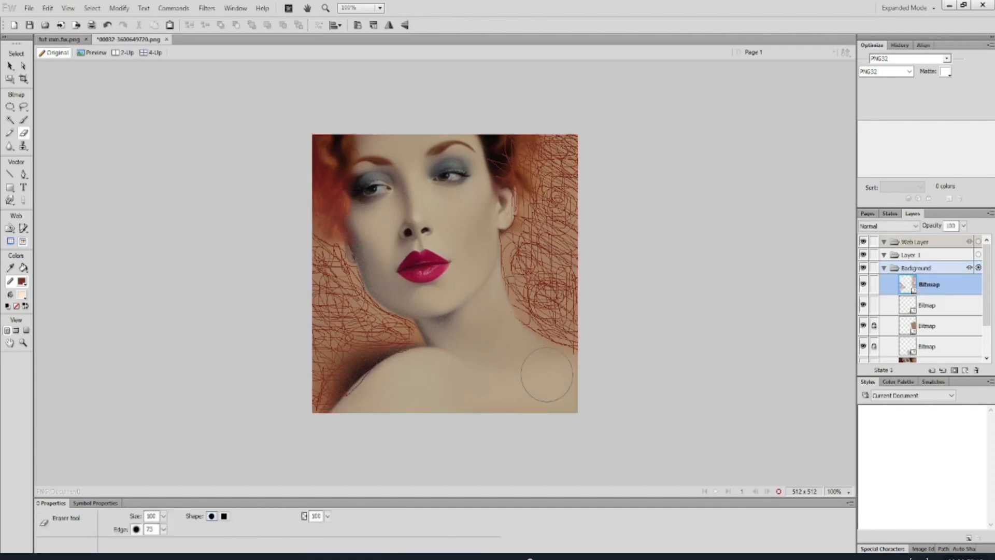
left_click(10, 66)
left_click(243, 215)
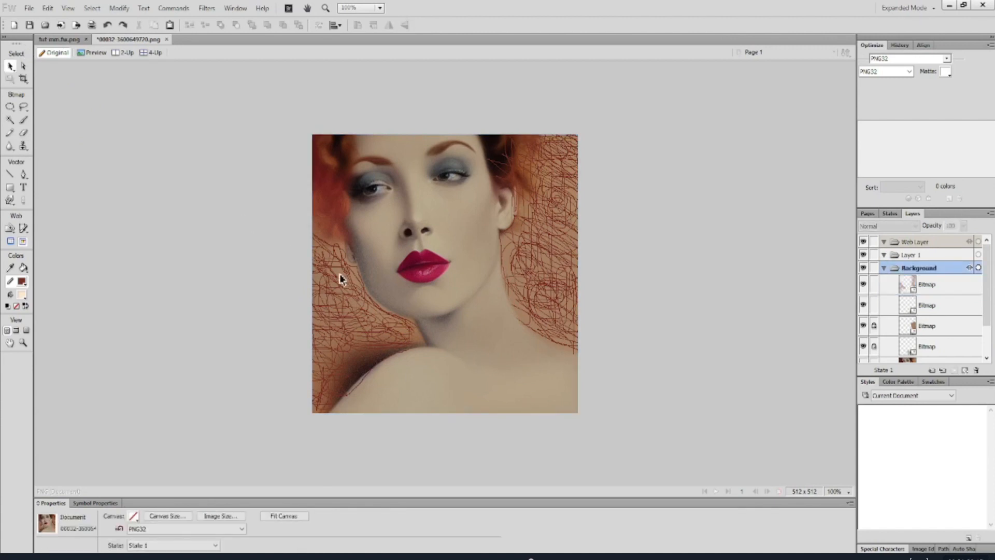
- Duplicate the scribble bitmap and shift the copy slightly down and to the right to thicken the line texture
left_click(939, 288)
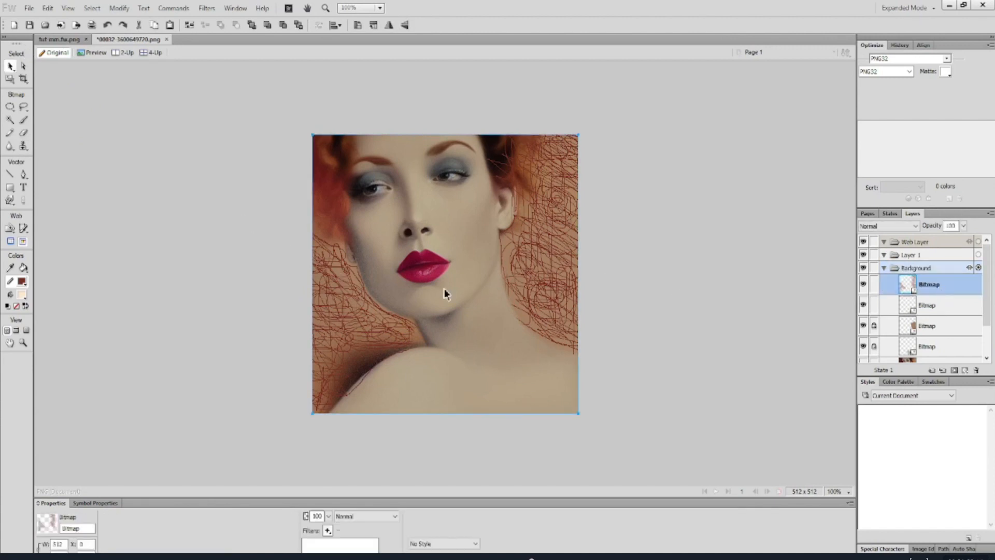
key("ctrl+c")
key("ctrl+v")
mouse_move(552, 185)
left_mouse_down()
mouse_move(555, 193)
mouse_move(555, 166)
mouse_move(548, 199)
mouse_move(564, 198)
mouse_move(561, 222)
mouse_move(559, 213)
left_mouse_up()
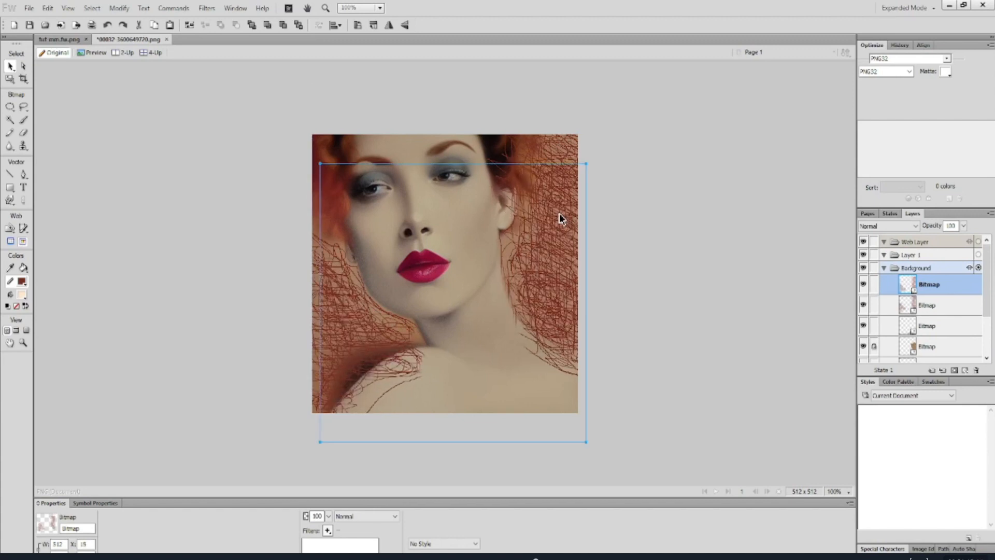
- Erase the duplicated scribble lines that overlap the skin on both shoulders
key("ctrl+d")
key("e")
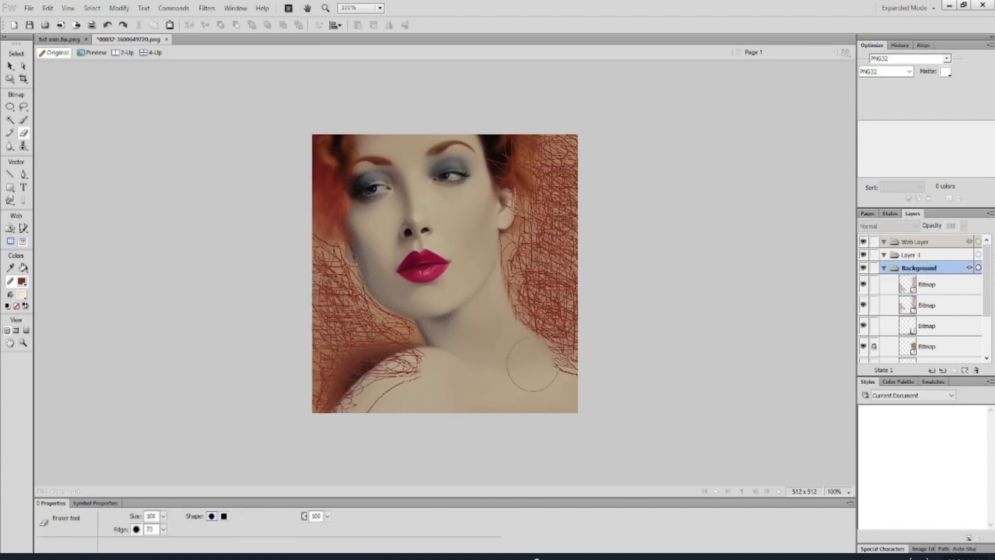
left_click(578, 377)
left_click_drag(417, 363, 377, 411)
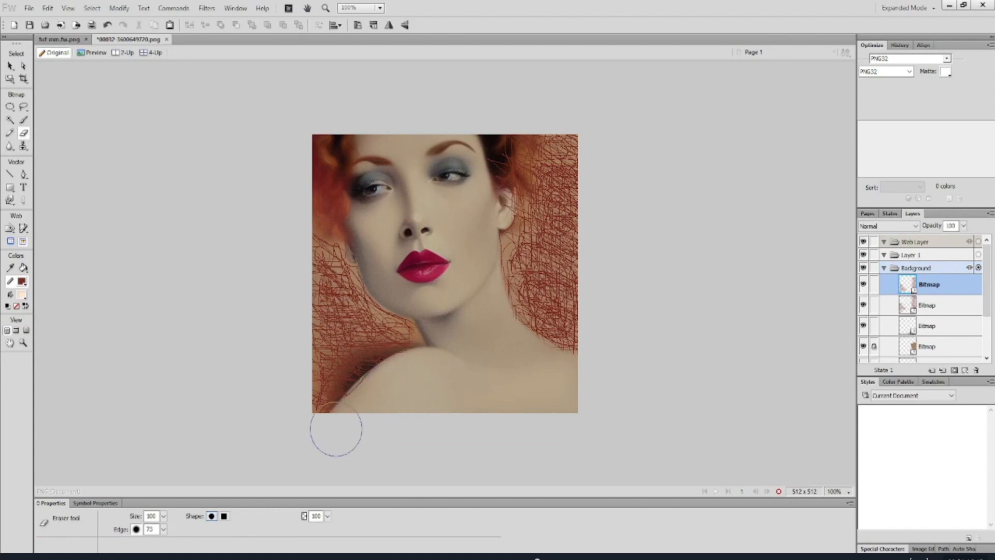
- Sample a muted brown from the skin below the ear and brush it over the upper edge of the raised shoulder
left_click(21, 281)
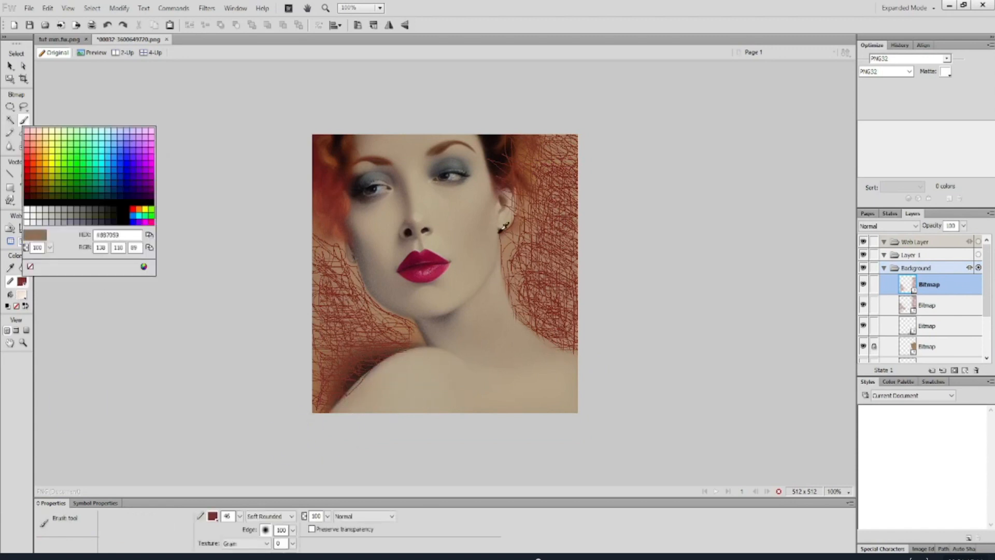
left_click(492, 204)
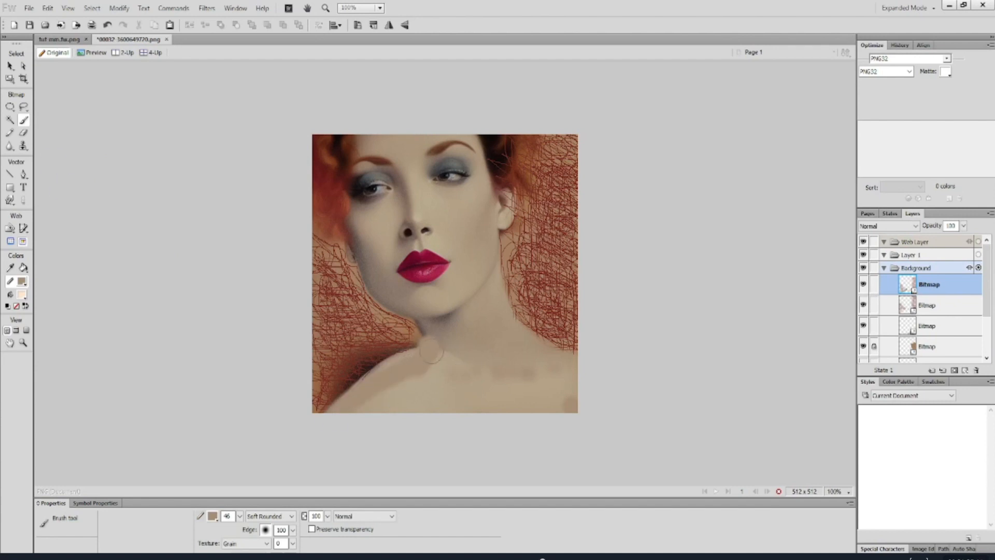
left_click(23, 133)
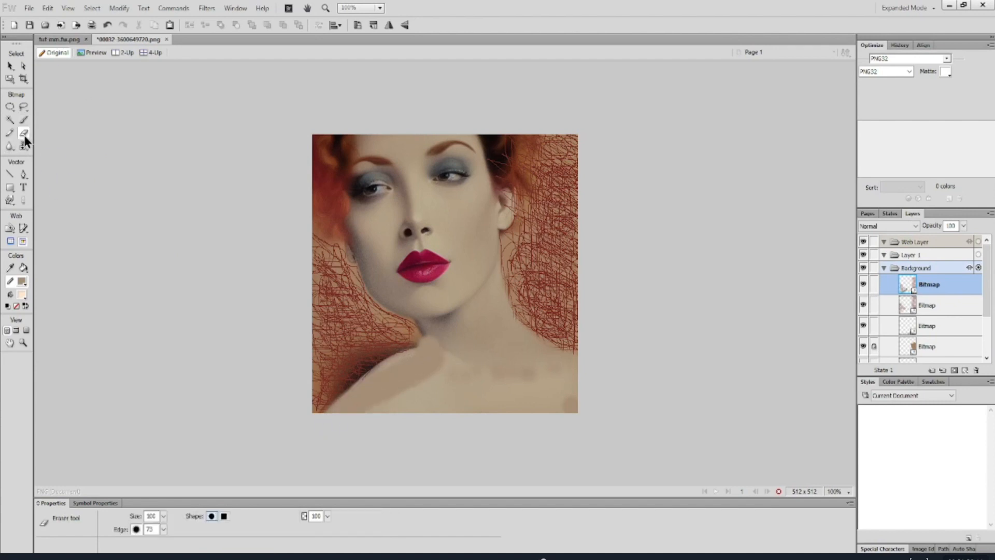
key("ctrl+z")
left_click(24, 120)
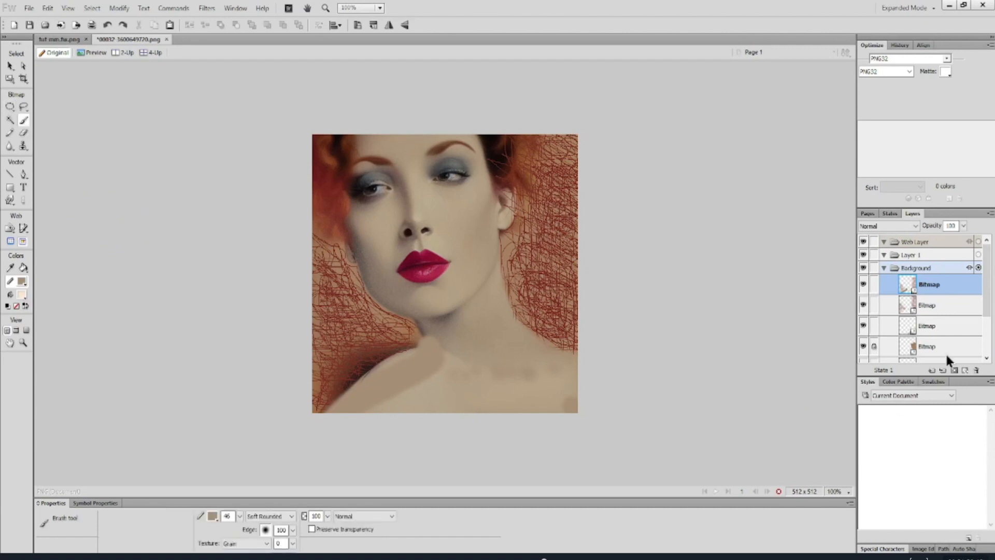
- Lock all the overlay bitmaps, including both scribble textures, and unlock the base portrait bitmap for editing
scroll(945, 352, "down", 2)
left_click(874, 265)
left_click(875, 286)
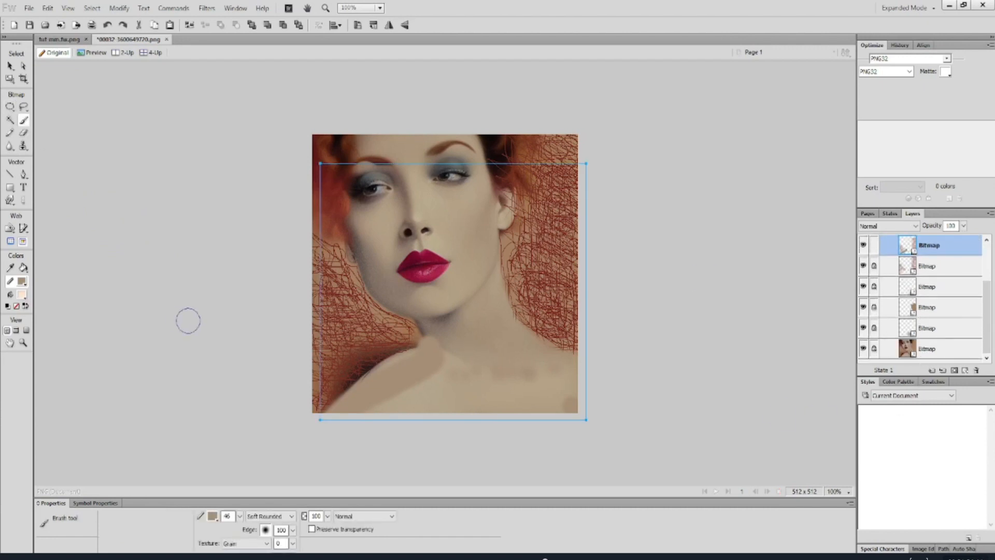
left_click(874, 246)
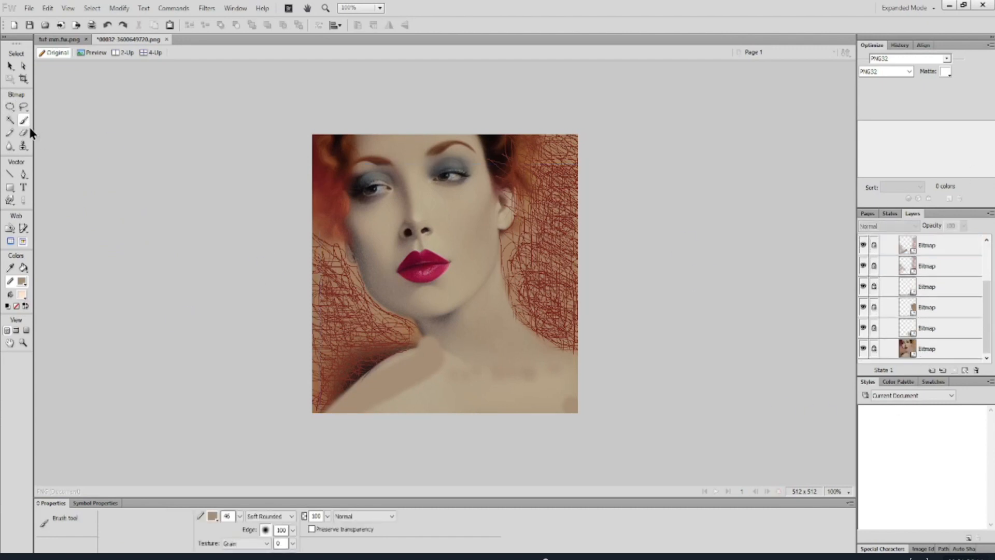
left_click(872, 349)
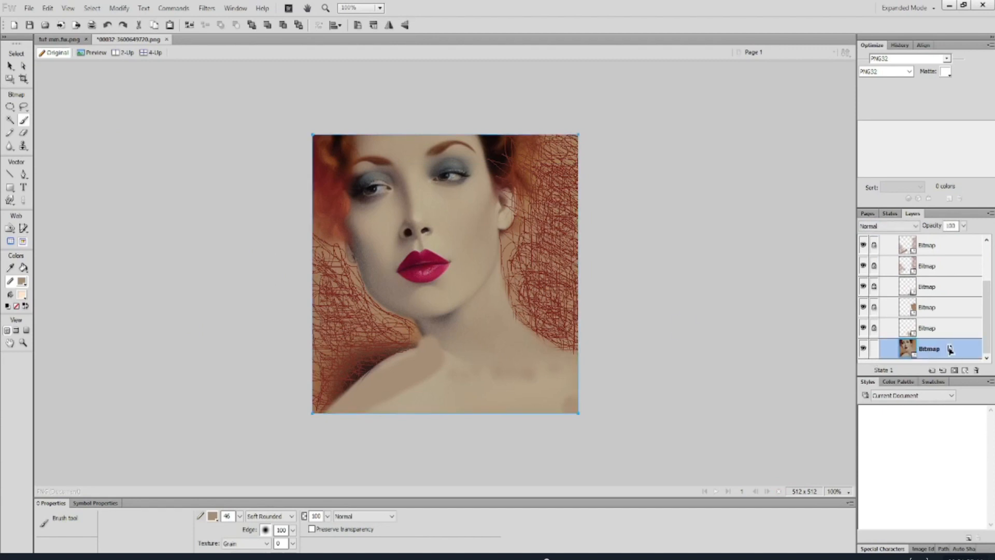
- Brush a warmer brown over the dark shadow along the raised shoulder on the base portrait bitmap, keeping that bitmap beneath the overlays
left_click_drag(933, 348, 938, 243)
left_click(22, 282)
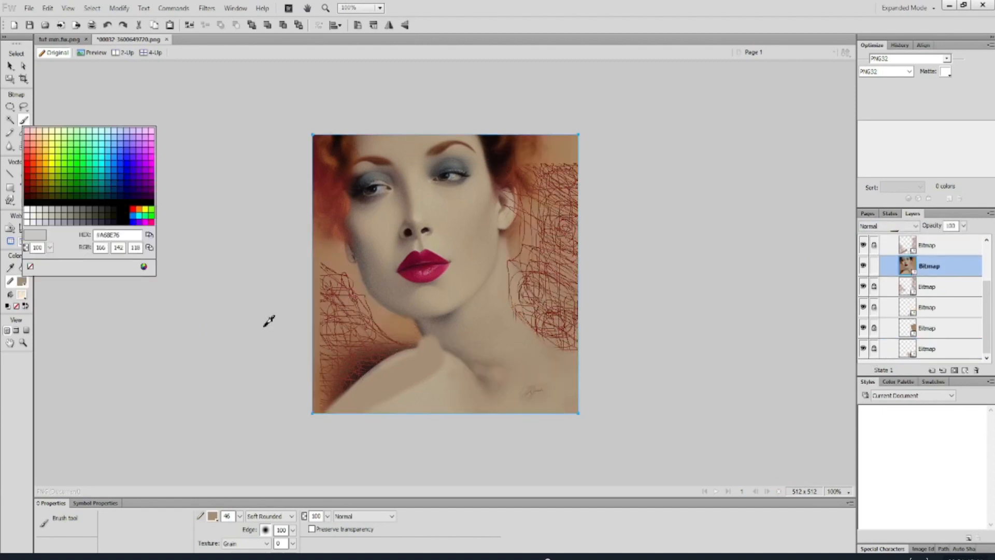
key("Escape")
mouse_move(935, 267)
left_mouse_down()
mouse_move(941, 366)
mouse_move(938, 353)
left_mouse_up()
mouse_move(412, 336)
left_mouse_down()
mouse_move(418, 350)
mouse_move(313, 411)
left_mouse_up()
- Add an empty bitmap above the scribble textures and paint warm brown over the raised shoulder, plus a dab on the opposite side of the chest
scroll(964, 260, "up", 3)
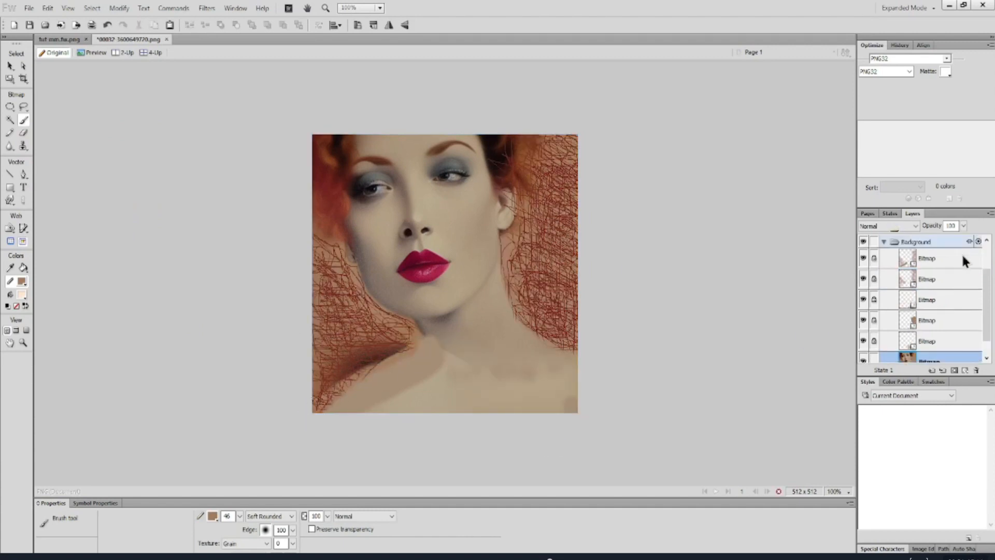
left_click(967, 371)
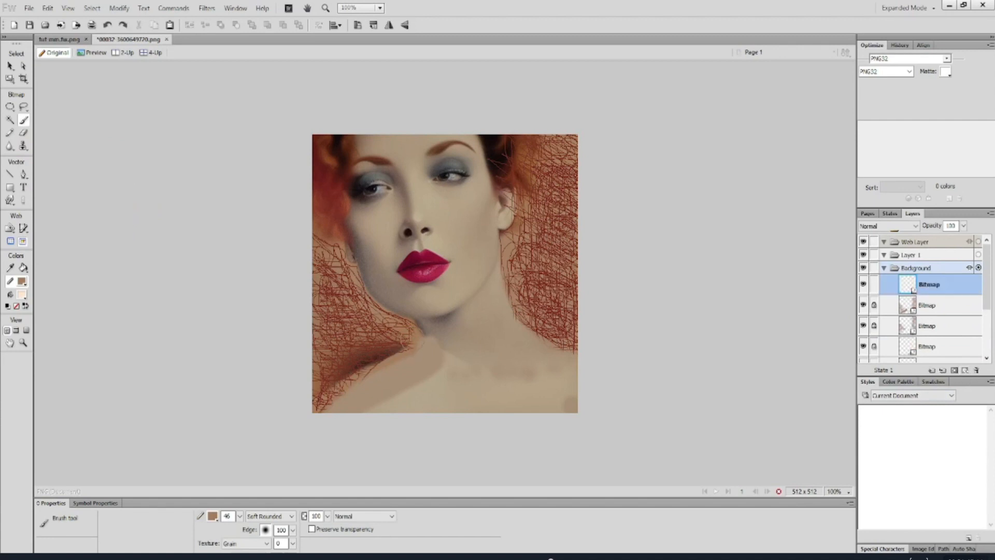
mouse_move(413, 338)
left_mouse_down()
mouse_move(399, 374)
mouse_move(320, 414)
left_mouse_up()
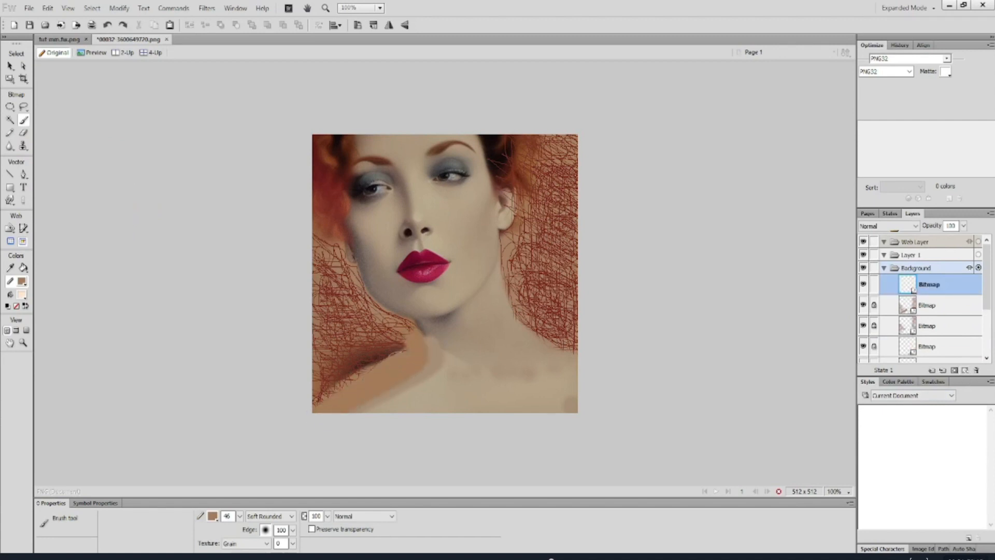
mouse_move(420, 330)
left_mouse_down()
mouse_move(331, 385)
mouse_move(314, 413)
left_mouse_up()
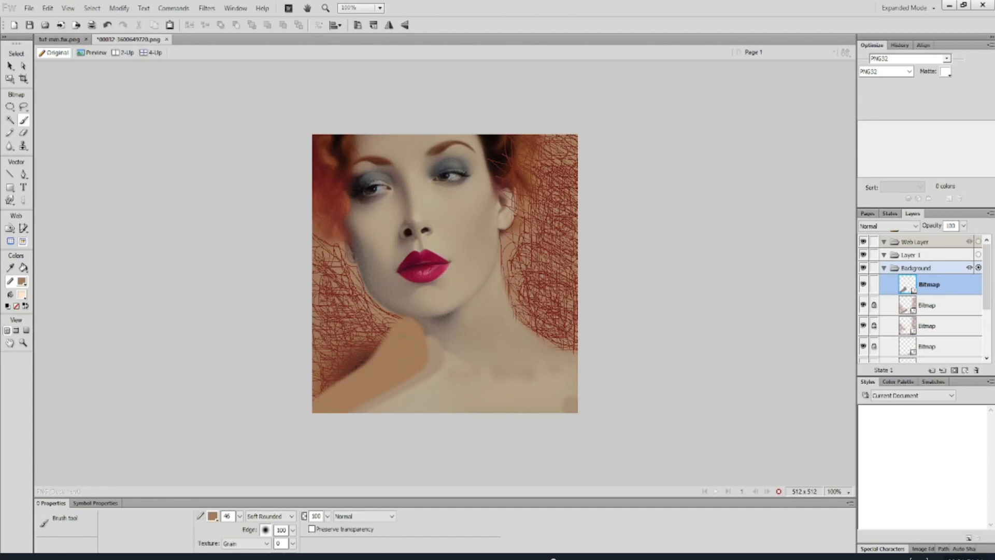
left_click(539, 383)
- Move the brown shoulder paint bitmap beneath the base portrait in the layer stack and save the document
left_click(10, 65)
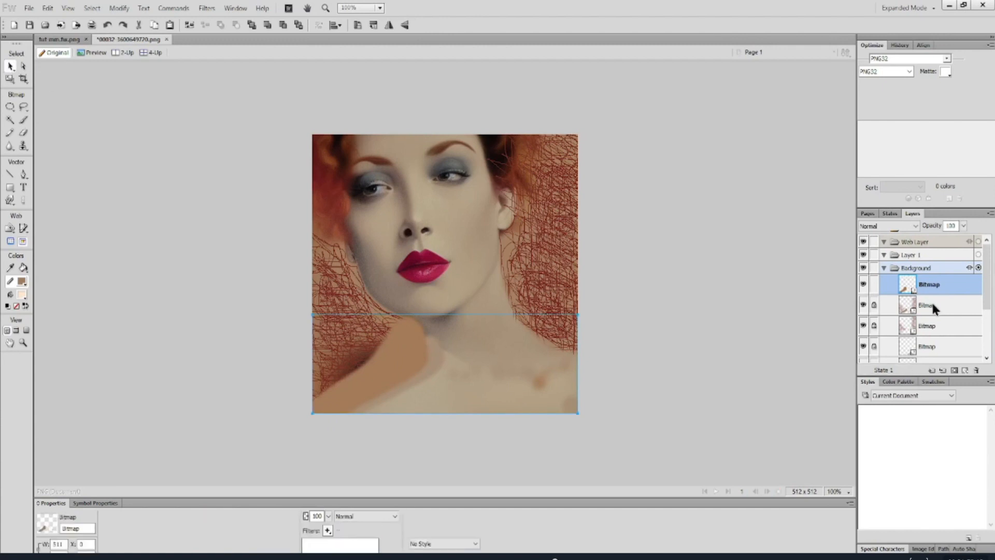
left_click_drag(932, 301, 933, 349)
left_click(262, 391)
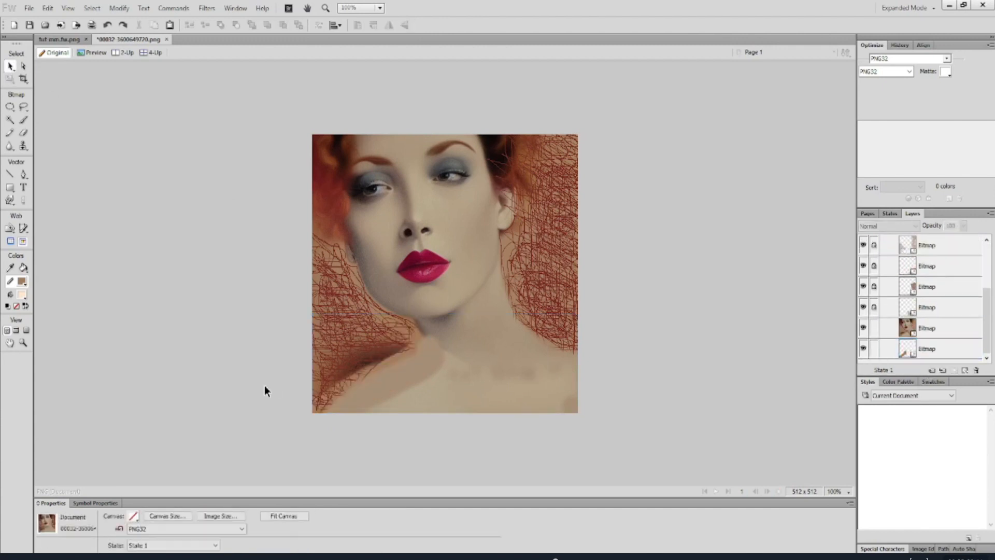
left_click(933, 346)
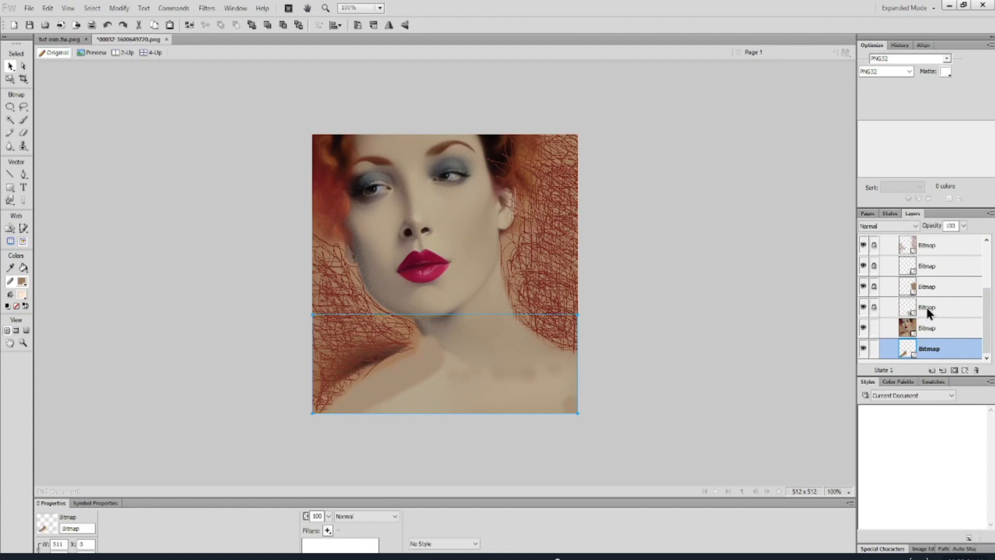
left_click(29, 25)
- Switch to the Stable Diffusion web UI and load the saved scribble-textured portrait as the img2img source image
left_click(269, 557)
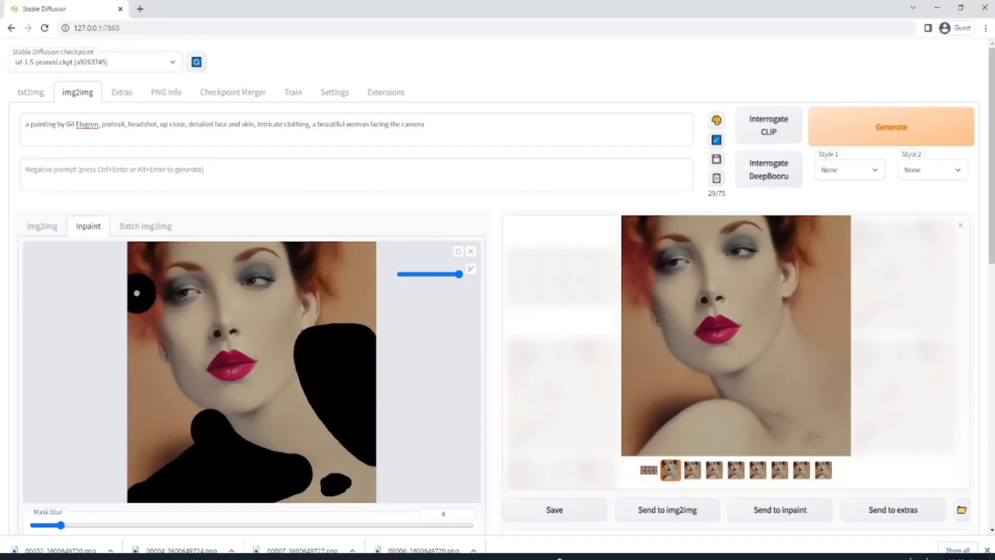
left_click(49, 229)
left_click(470, 252)
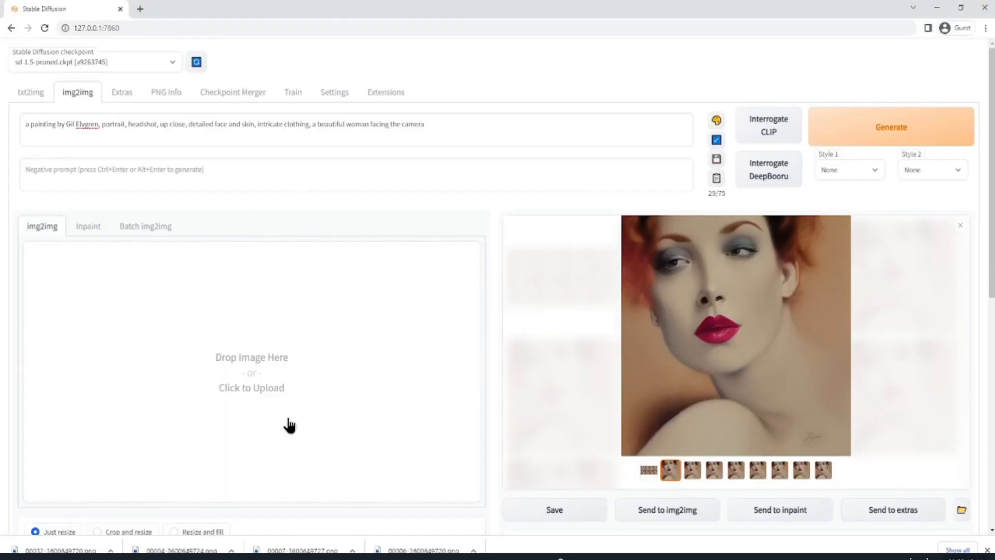
left_click(287, 416)
double_click(203, 125)
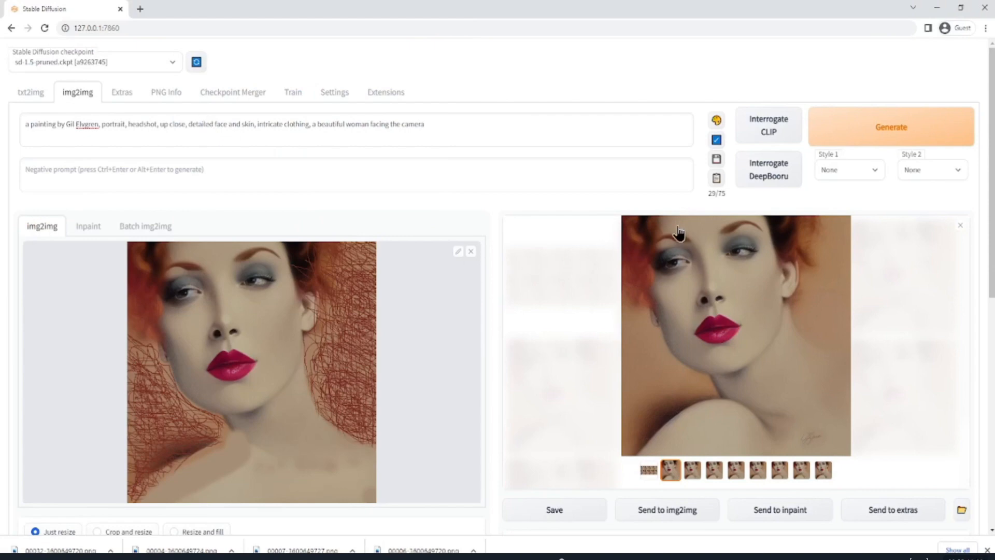
- Check the generation settings and generate a batch of img2img variations from the scribble-textured portrait
scroll(402, 353, "down", 5)
scroll(409, 387, "up", 5)
scroll(410, 386, "down", 7)
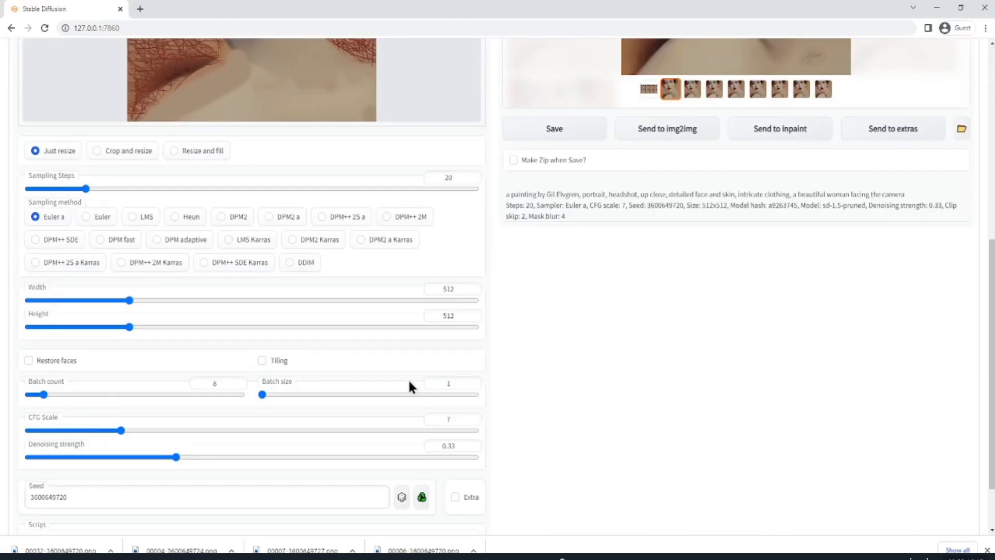
scroll(410, 386, "up", 7)
left_click(911, 131)
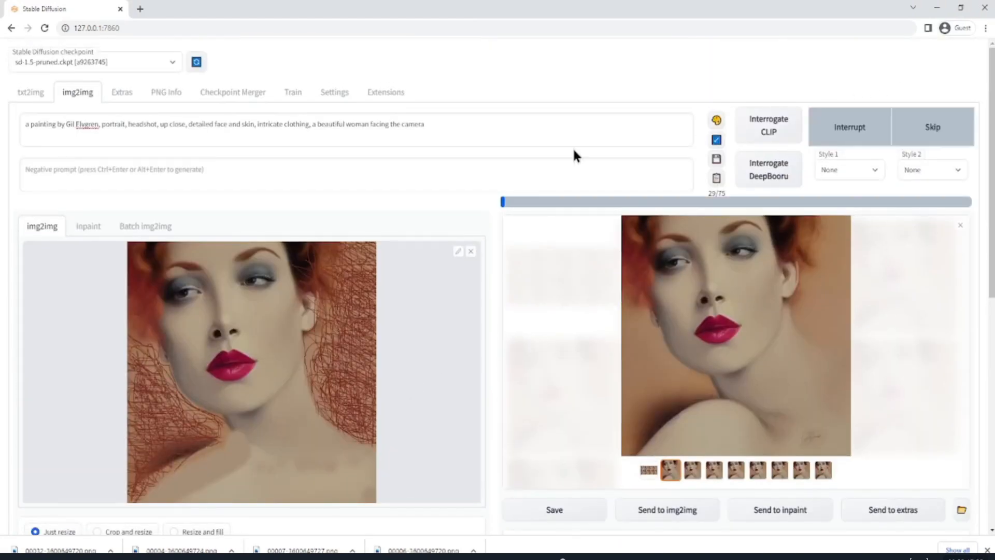
left_click(480, 128)
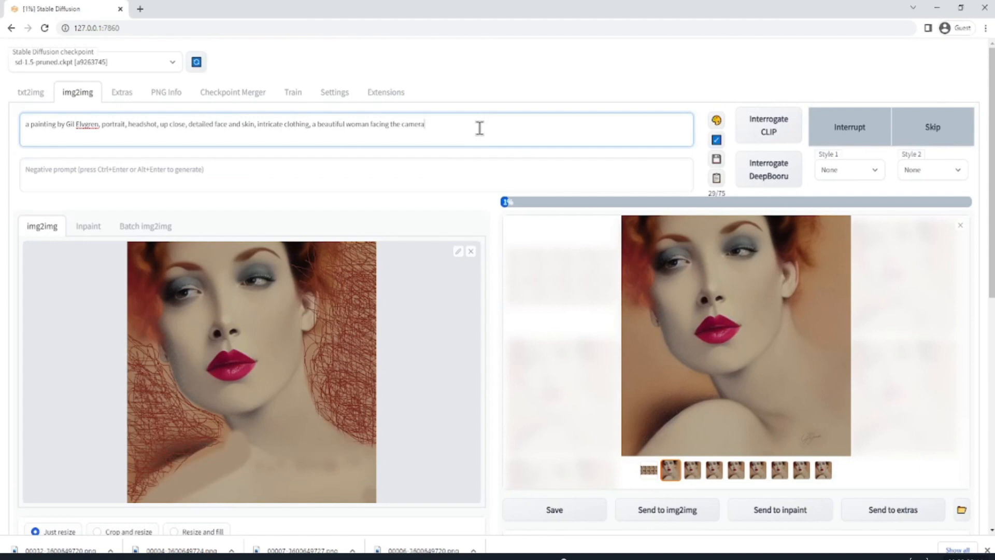
left_click(648, 469)
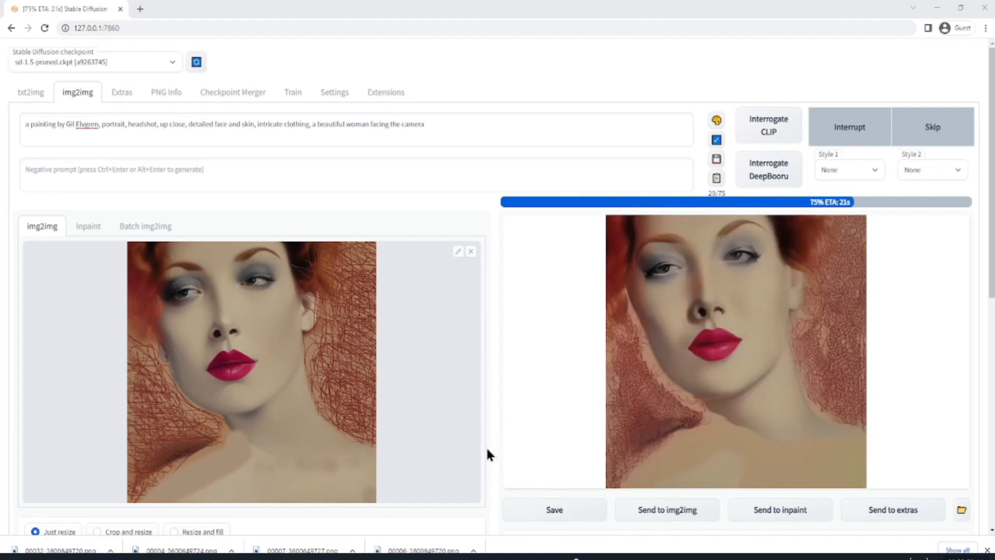
- Set the denoising strength to 0.47 and generate another batch of img2img variations
scroll(486, 449, "down", 1)
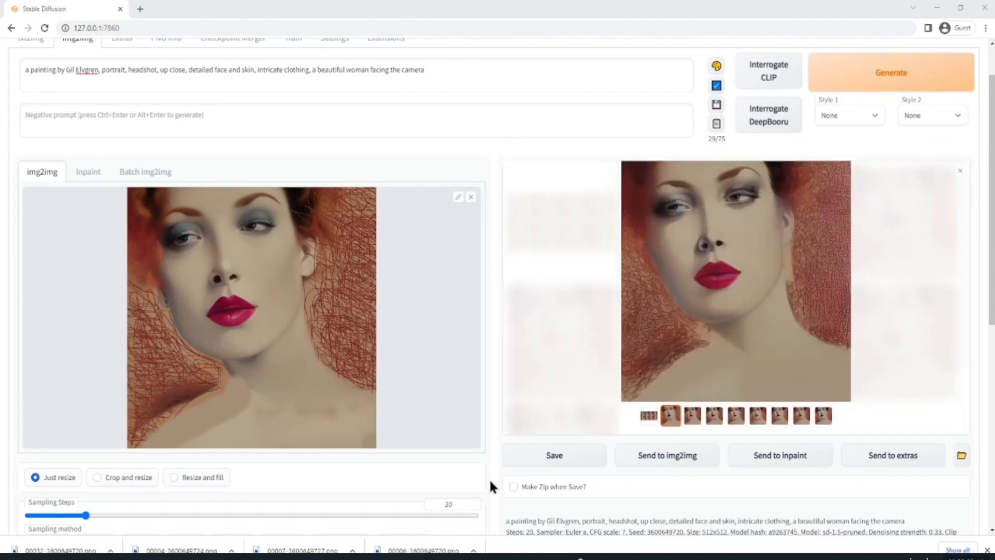
scroll(491, 482, "down", 6)
left_click(194, 457)
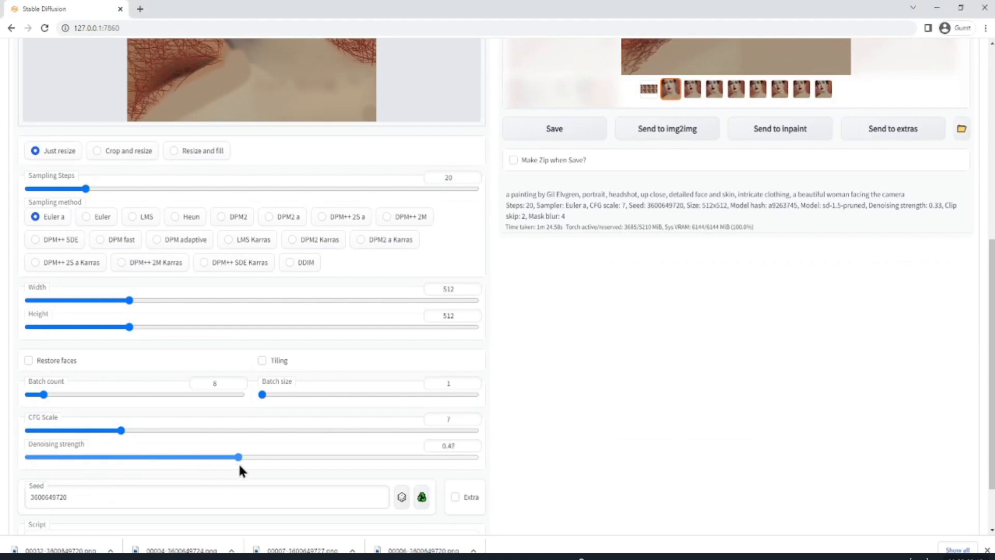
scroll(241, 466, "up", 6)
left_click(844, 139)
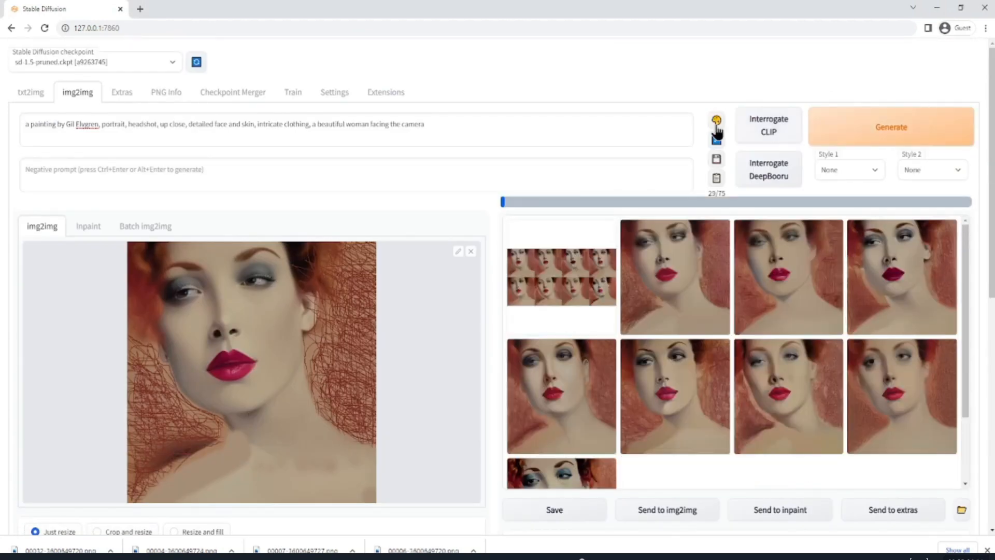
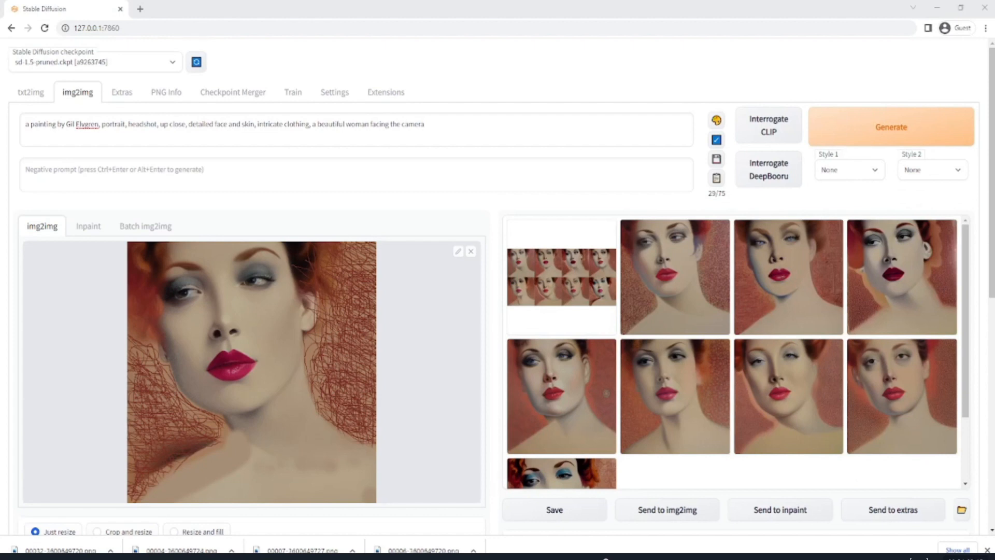
- Copy the first generated variation at full size and paste it into the portrait document in Fireworks
left_click(682, 300)
left_click(682, 373)
right_click(393, 182)
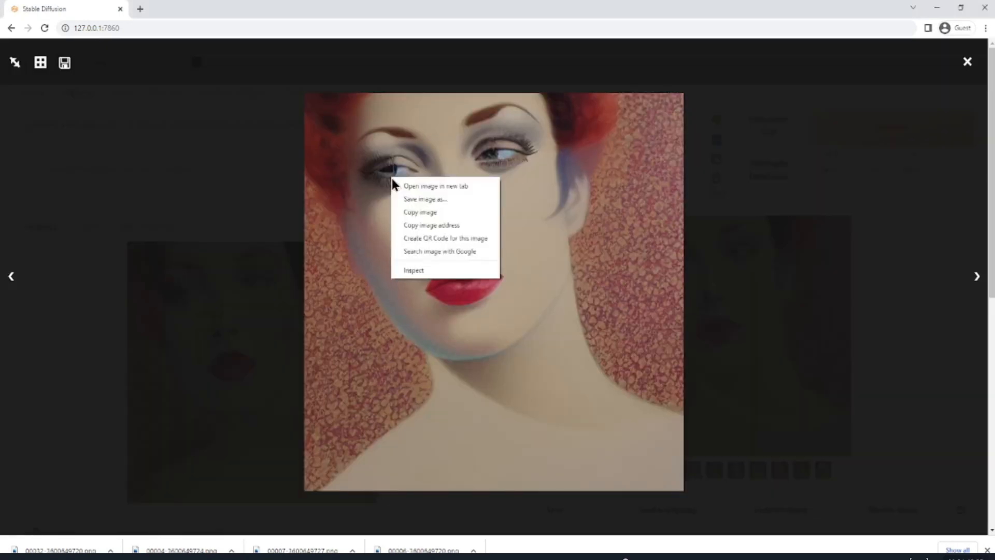
left_click(419, 221)
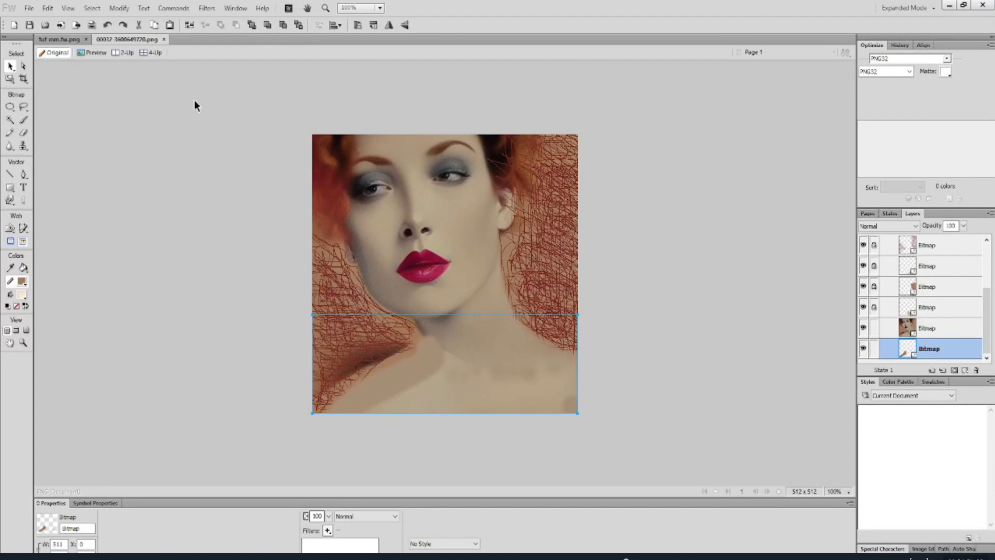
right_click(103, 76)
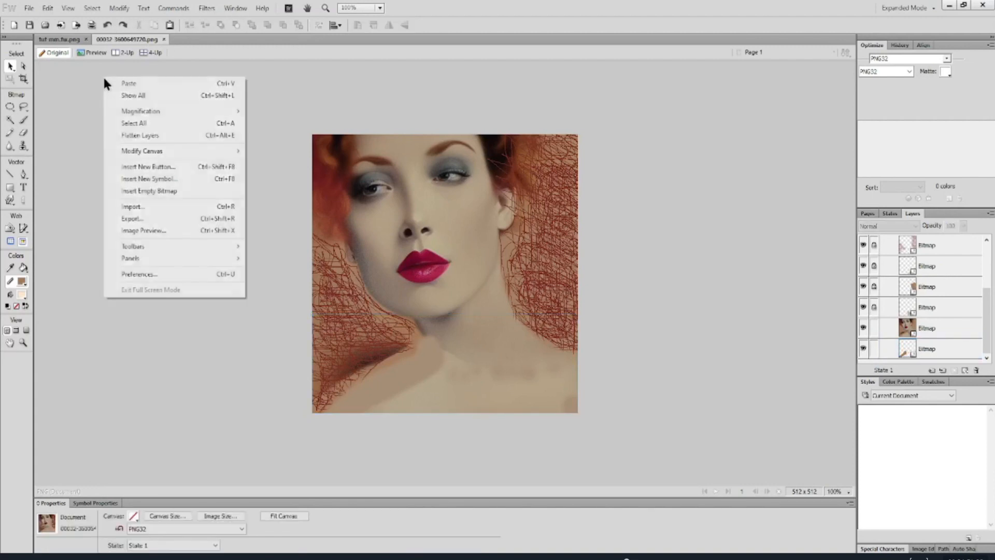
left_click(110, 80)
- Erase the pasted portrait over the eyes and lips with the size 100 Eraser, undoing the erased strokes across the chest
left_click(24, 132)
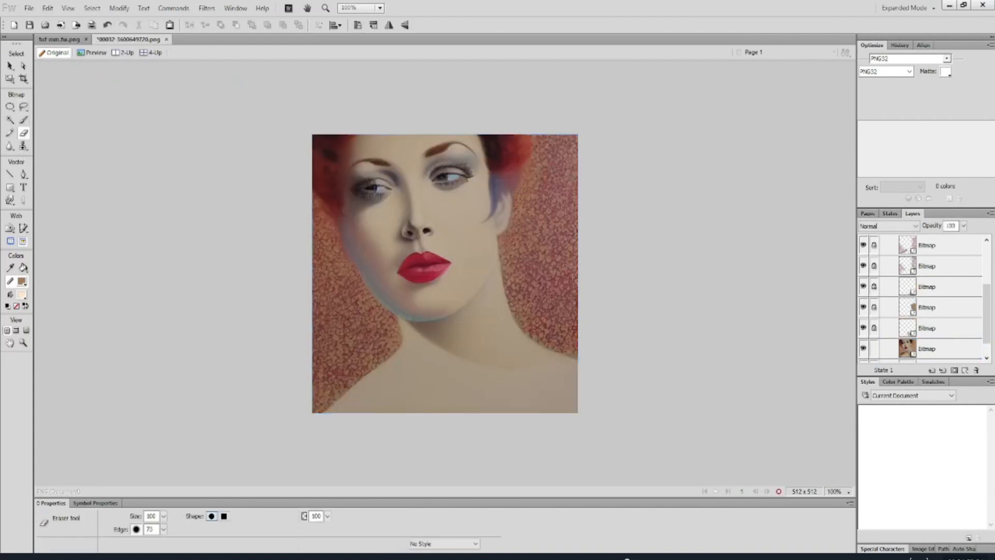
left_click_drag(561, 391, 385, 402)
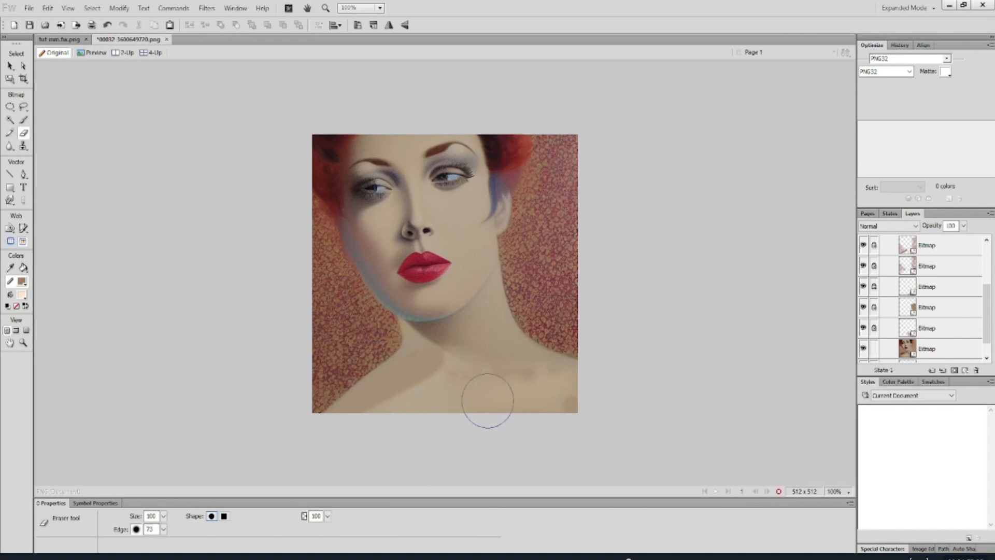
key("v")
key("ctrl+z")
key("e")
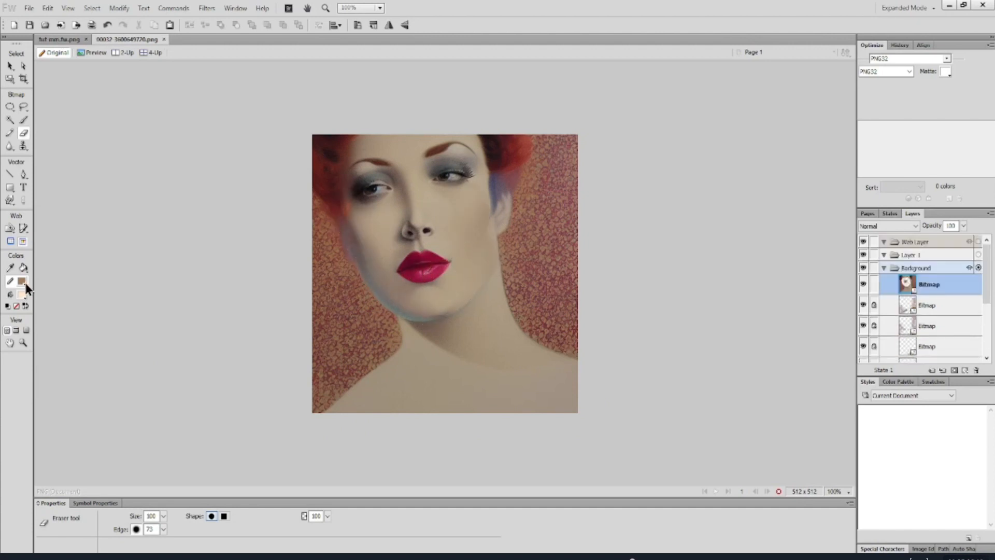
- Sample red from the hair and brush it solidly over the hair beside the ear, undoing the first misplaced stroke
left_click(25, 283)
left_click(525, 147)
left_click_drag(526, 171, 518, 167)
key("ctrl+z")
left_click(23, 120)
mouse_move(520, 175)
left_mouse_down()
mouse_move(503, 182)
mouse_move(526, 155)
mouse_move(502, 173)
mouse_move(529, 243)
mouse_move(520, 150)
mouse_move(492, 228)
left_mouse_up()
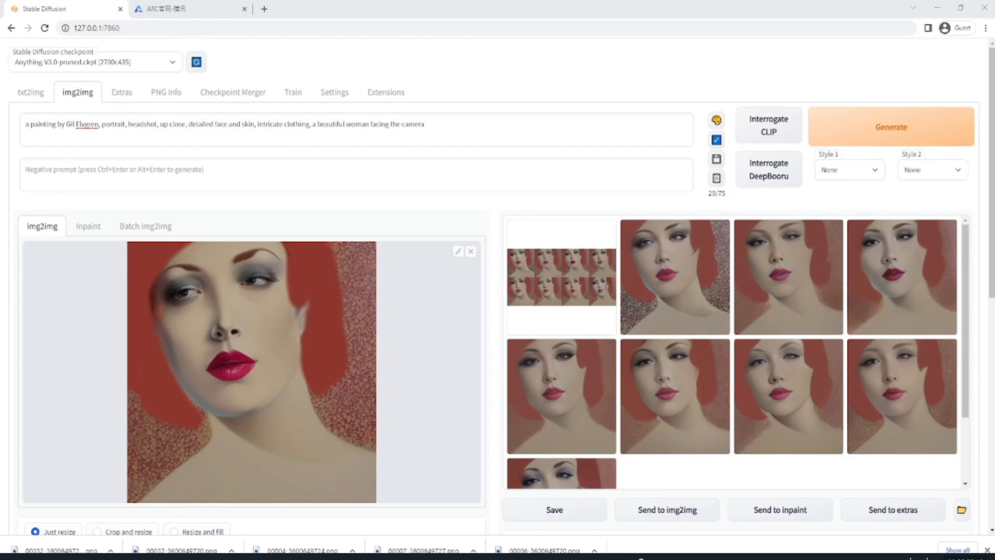
- Set the denoising strength to 0.4 and generate a new batch of img2img variations
scroll(364, 487, "down", 9)
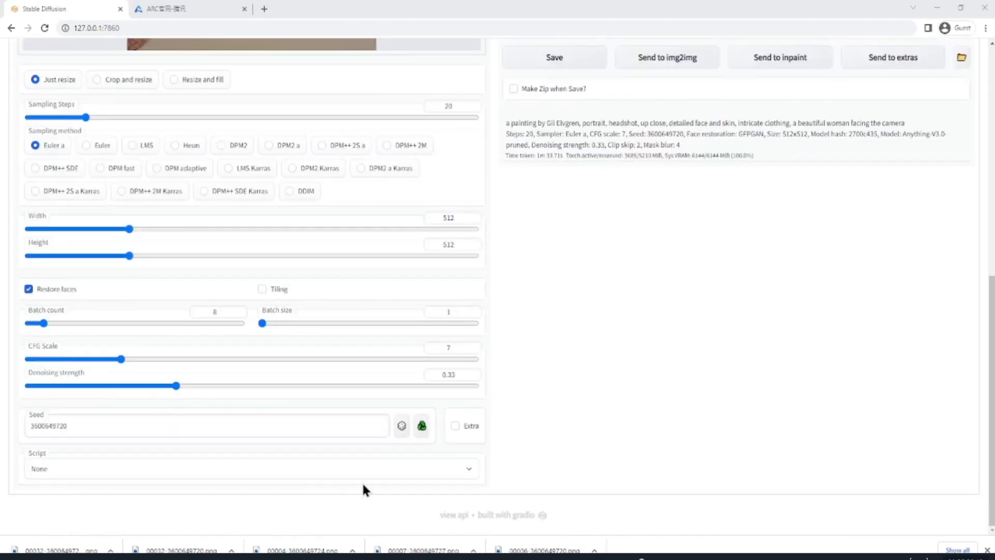
left_click_drag(175, 386, 222, 385)
scroll(222, 385, "up", 6)
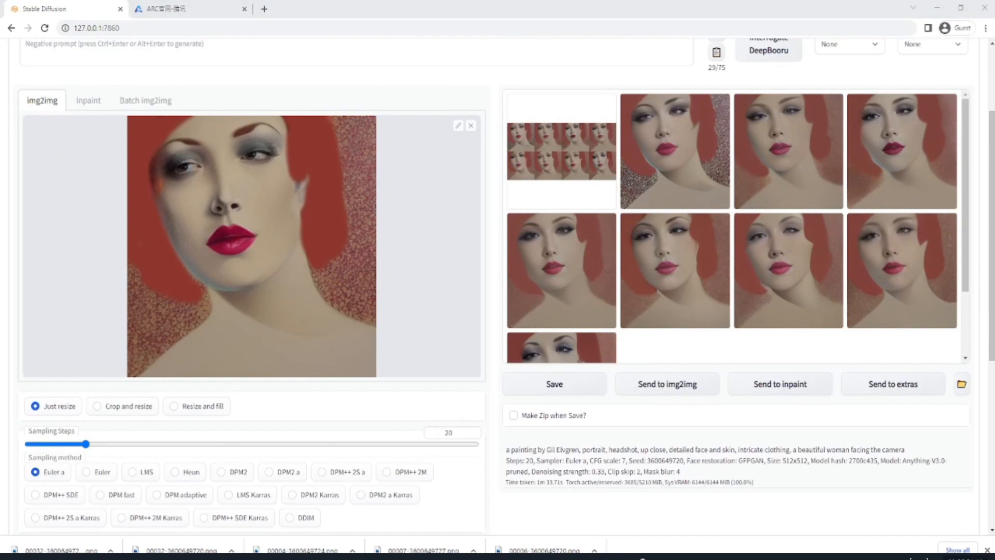
scroll(549, 285, "up", 3)
left_click(686, 305)
left_click(884, 133)
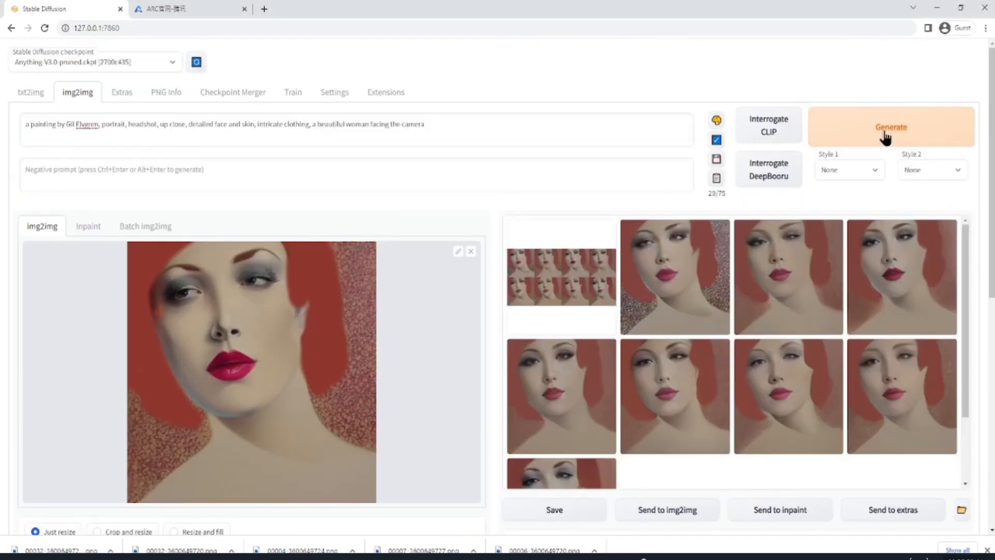
left_click(414, 124)
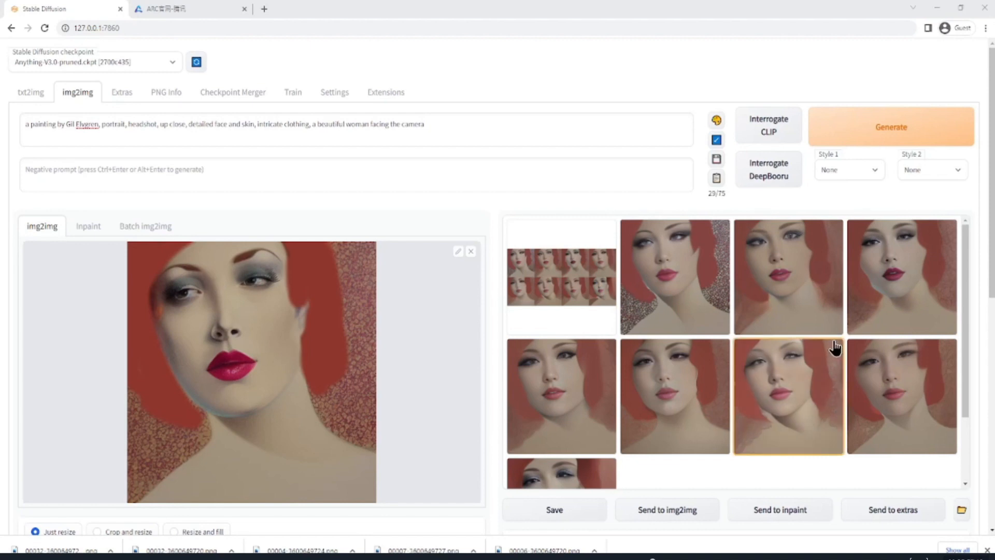
- Inspect the first variation, raise the denoising strength to 0.45 and generate another batch
left_click(716, 308)
left_click(716, 305)
scroll(373, 404, "down", 7)
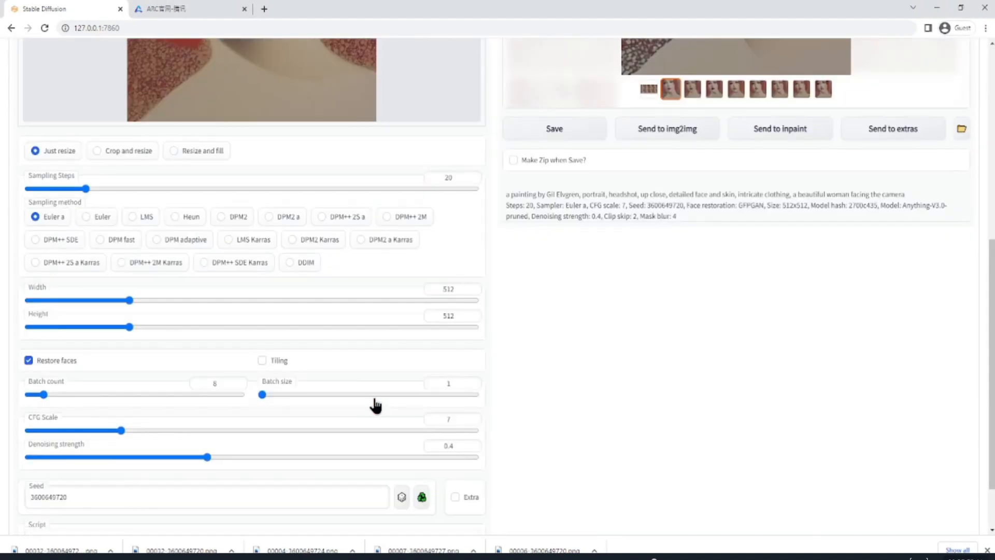
left_click_drag(209, 456, 226, 456)
scroll(793, 462, "up", 10)
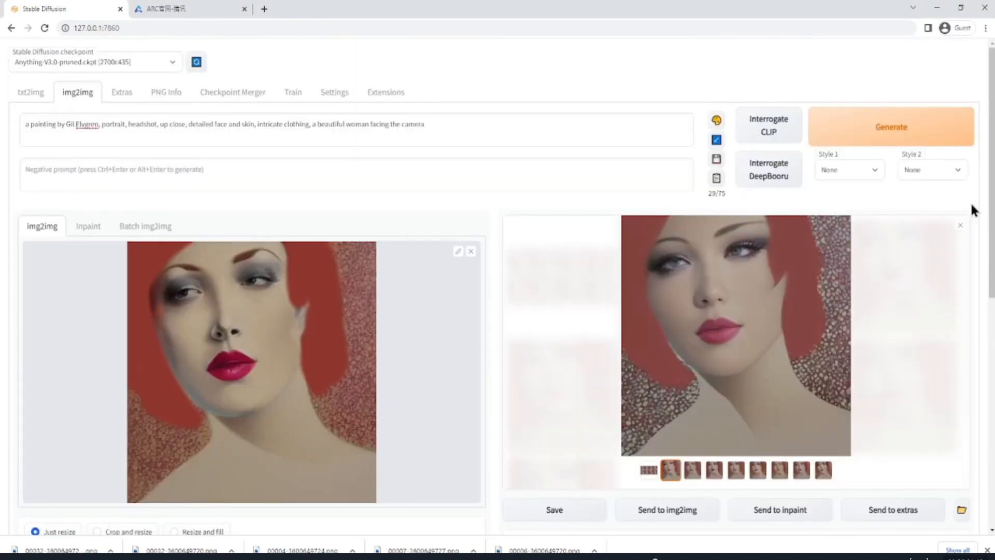
left_click(962, 226)
left_click(935, 136)
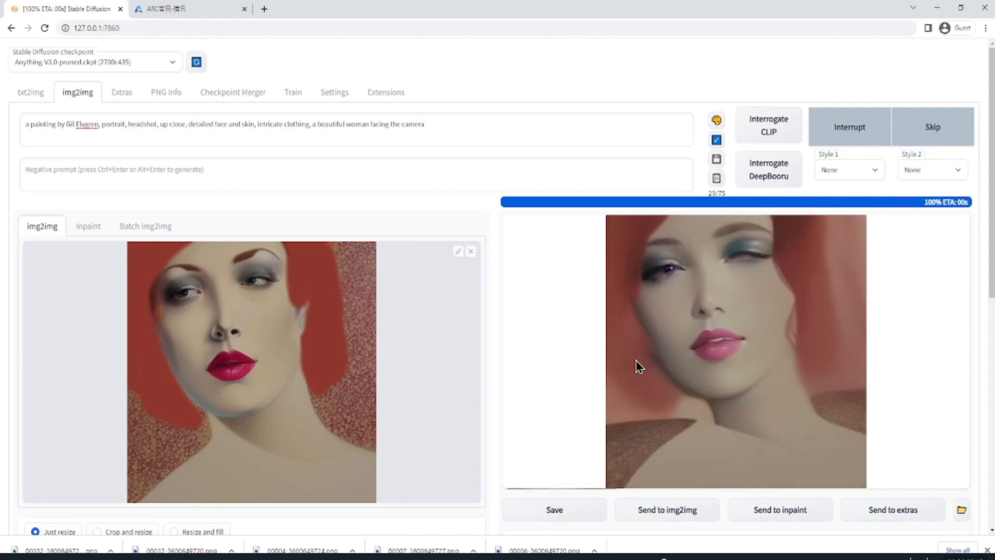
- Turn off face restoration and regenerate the img2img batch
left_click(679, 322)
left_click(964, 229)
scroll(387, 447, "down", 5)
scroll(386, 446, "up", 5)
scroll(387, 446, "down", 5)
scroll(387, 446, "up", 5)
left_click(860, 130)
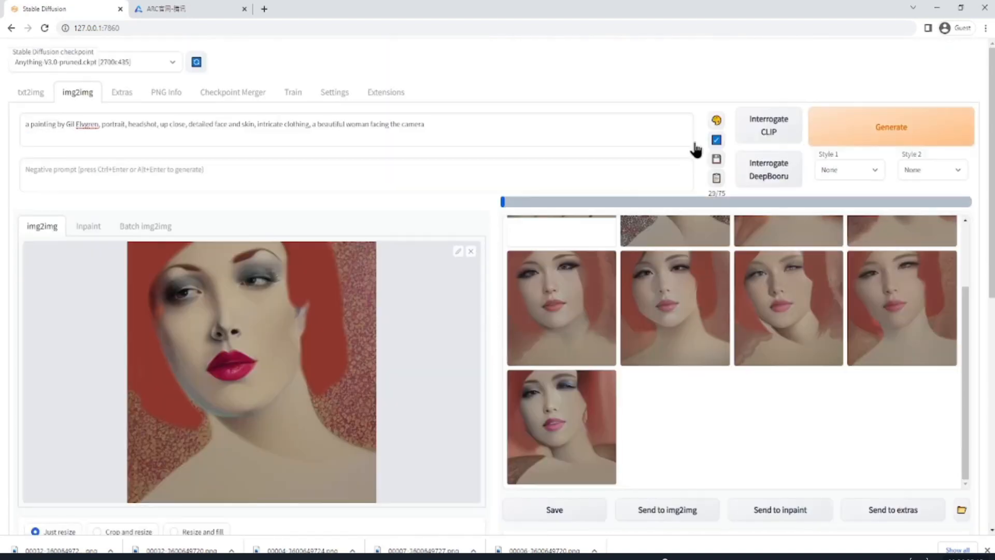
left_click(624, 141)
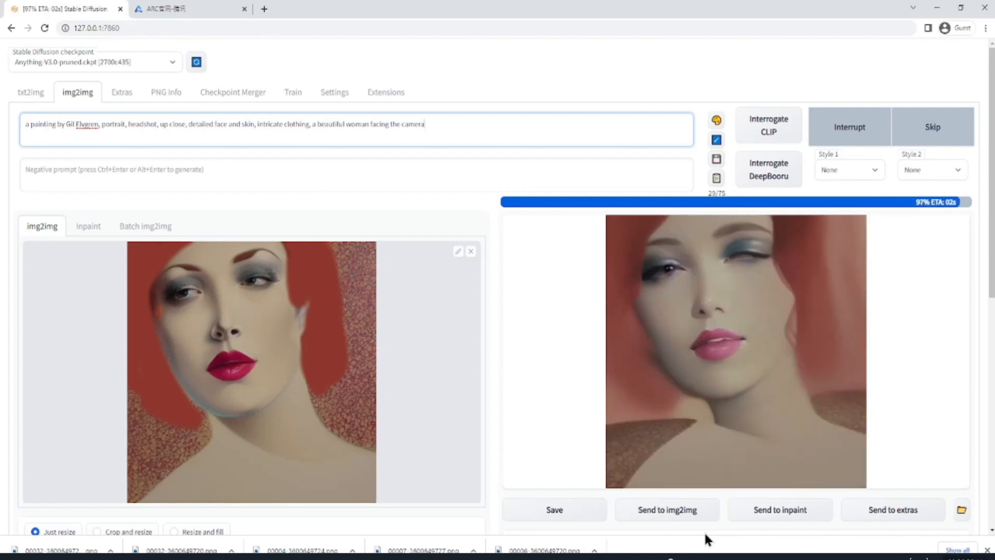
- Compare the generated variations and load the fifth one as the img2img source image
scroll(684, 259, "up", 3)
left_click(684, 257)
left_click(693, 470)
left_click(715, 470)
left_click(737, 470)
left_click(758, 470)
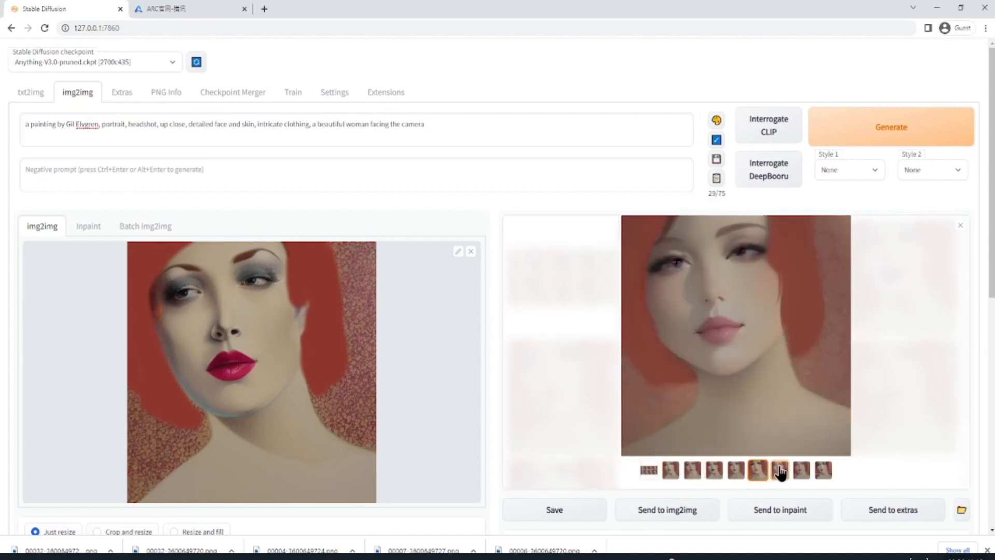
left_click(781, 469)
left_click(803, 470)
left_click(823, 470)
left_click(758, 470)
left_click_drag(772, 318, 308, 361)
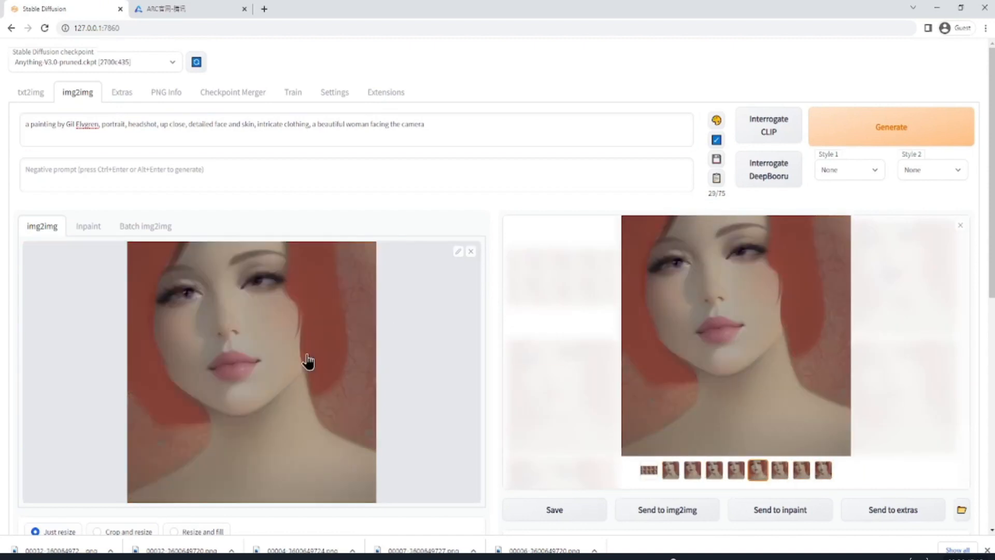
- Close the enlarged preview and switch the Stable Diffusion checkpoint to sd-1.5-pruned.ckpt
left_click(961, 227)
left_click(895, 104)
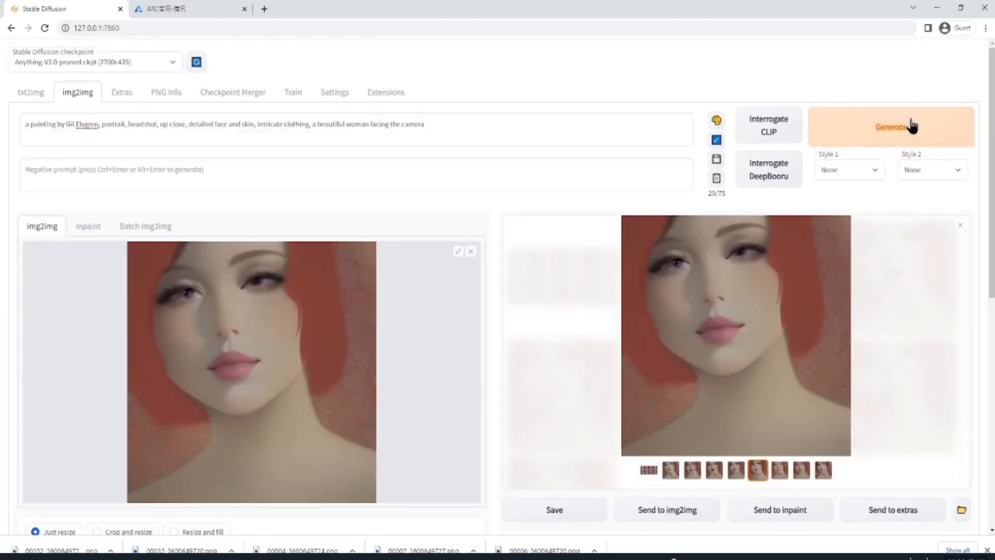
left_click(960, 225)
left_click(144, 63)
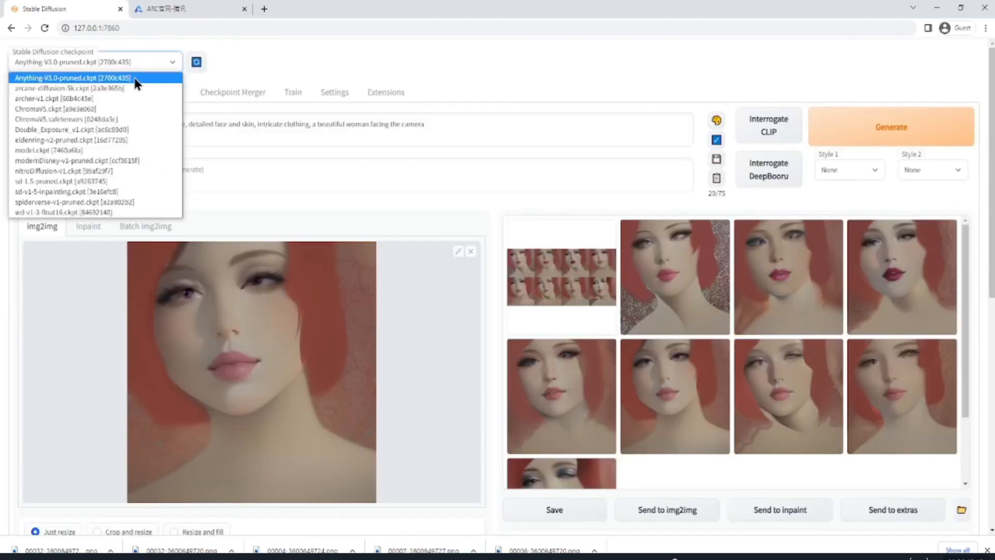
left_click(128, 182)
- Lower the denoising strength to about 0.25 and generate variations with the selected checkpoint
scroll(458, 421, "down", 9)
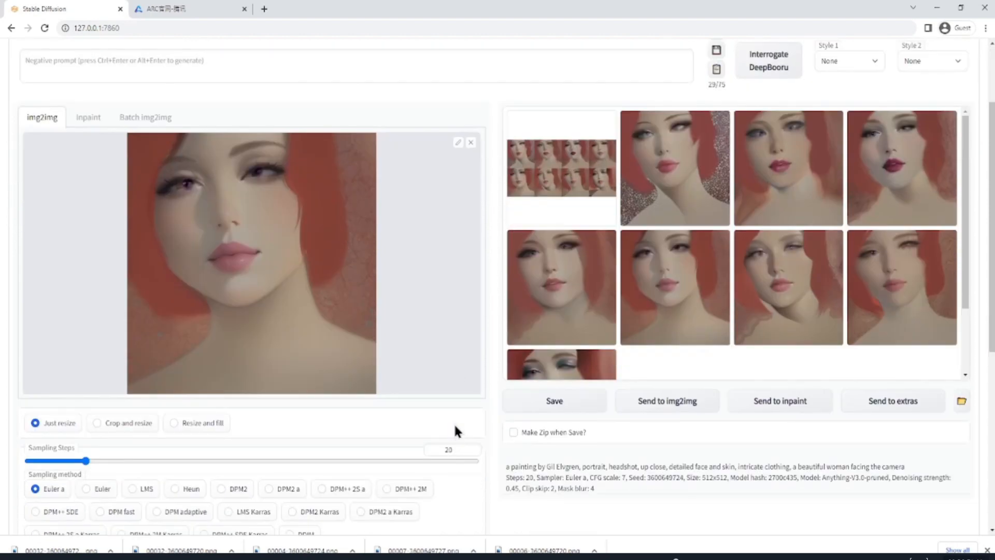
left_click_drag(230, 386, 123, 386)
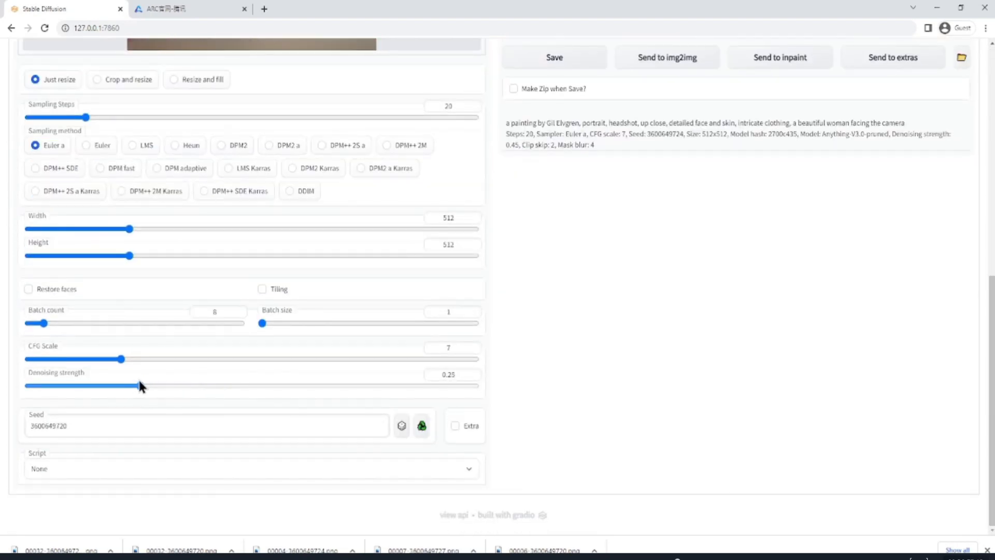
scroll(138, 387, "up", 9)
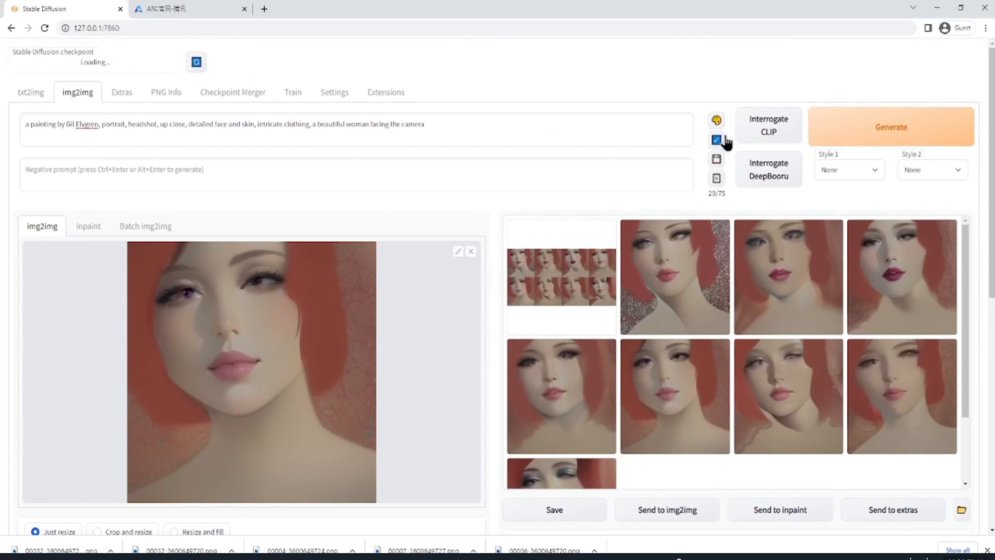
left_click(861, 169)
left_click(757, 73)
left_click(881, 135)
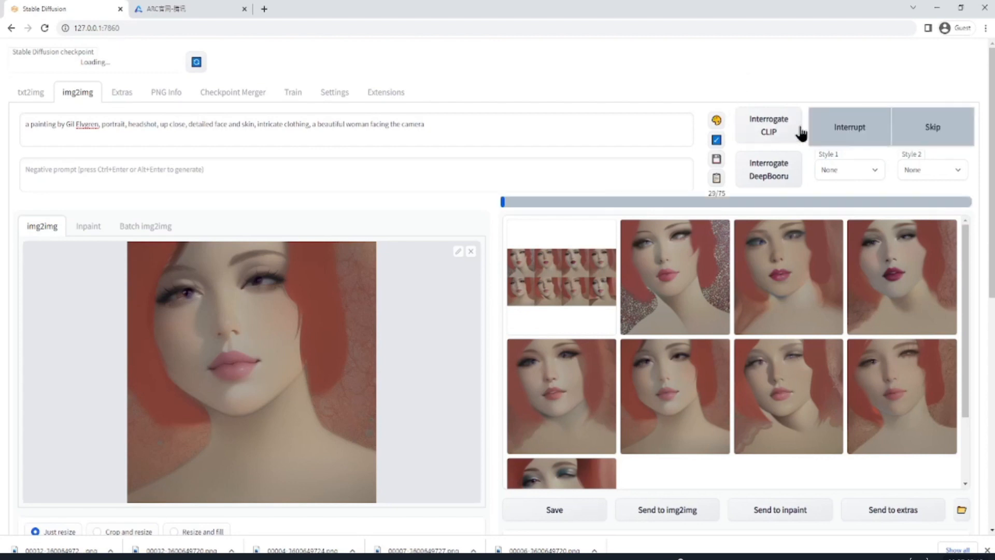
left_click(602, 125)
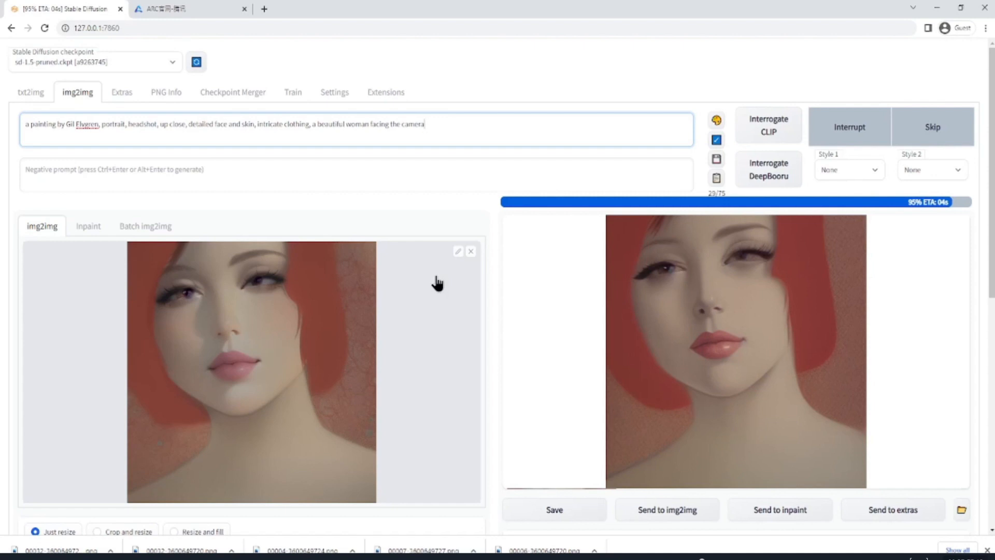
- Compare the first four new variations and save the second one from its full-size view to Downloads
left_click(690, 271)
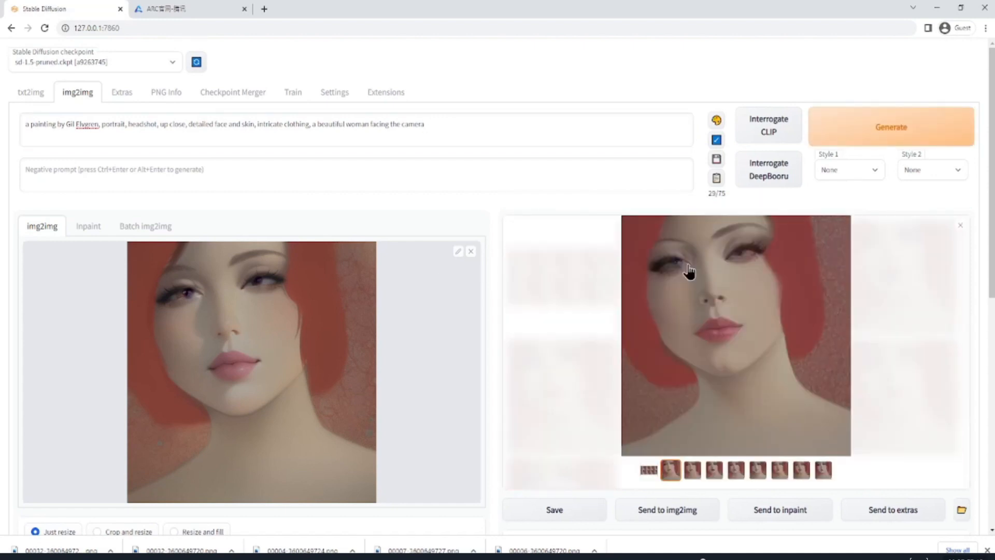
left_click(692, 473)
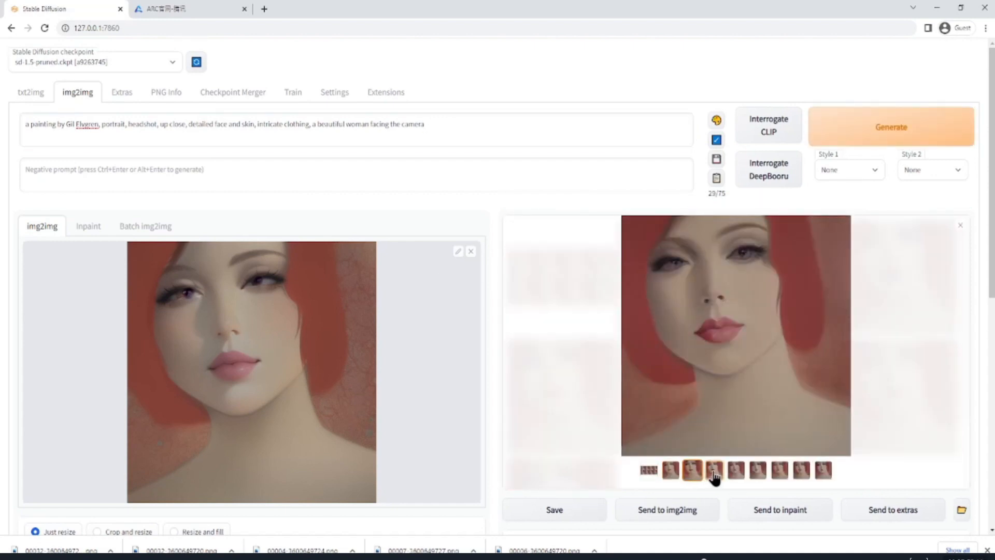
left_click(713, 472)
left_click(737, 472)
left_click(694, 472)
left_click(723, 305)
right_click(497, 241)
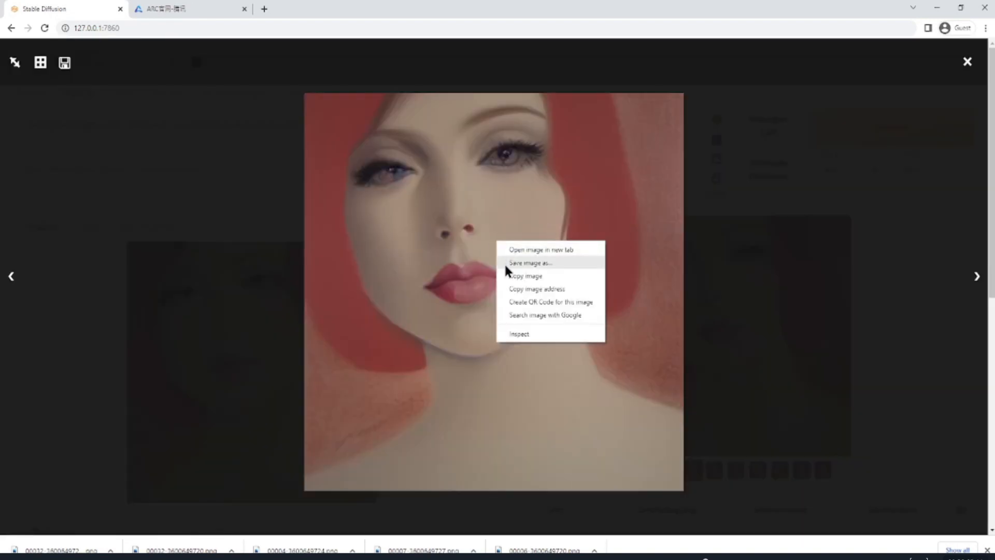
left_click(504, 263)
left_click(386, 304)
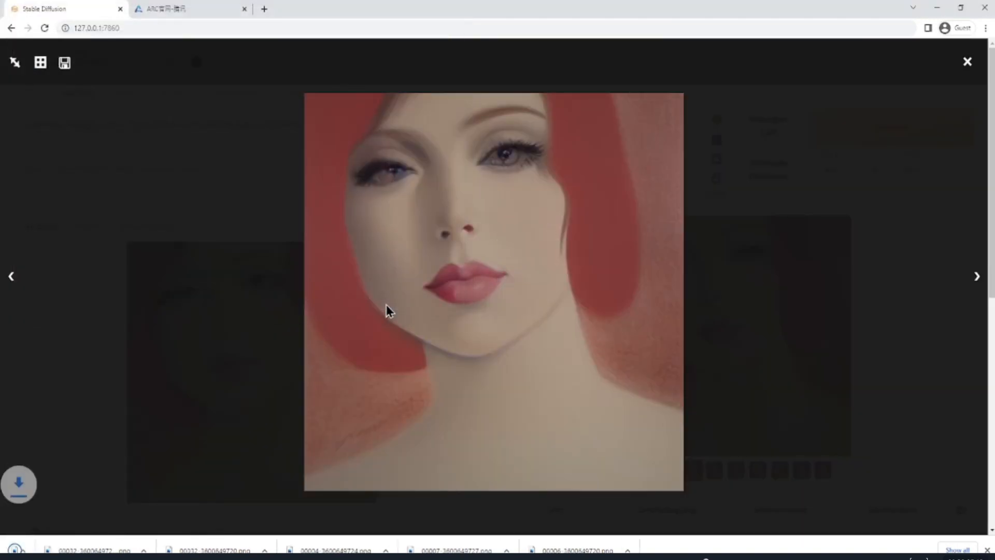
- Upload 00135-3600649721.png to ARC Face Restoration and compare the portrait before and after restoration
left_click(187, 15)
left_click(292, 441)
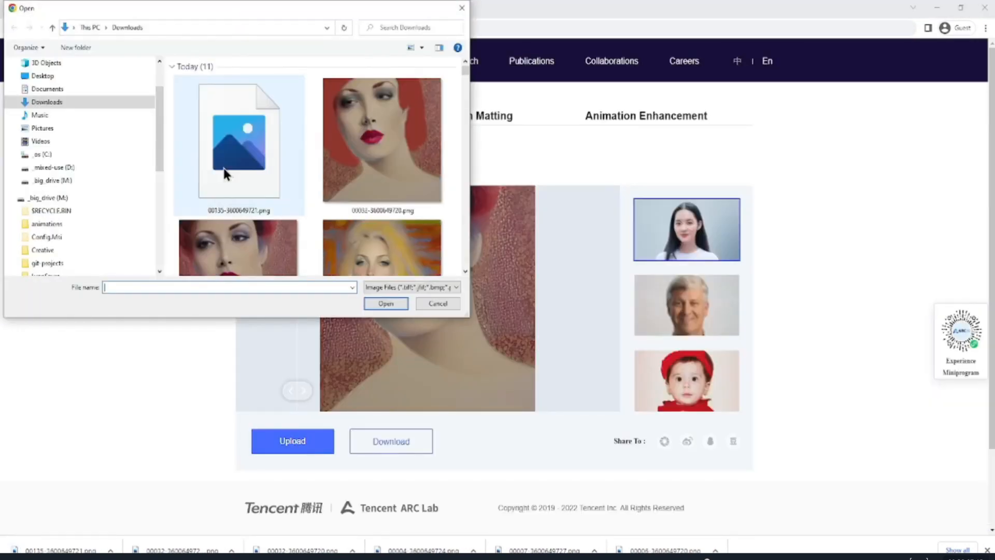
double_click(225, 148)
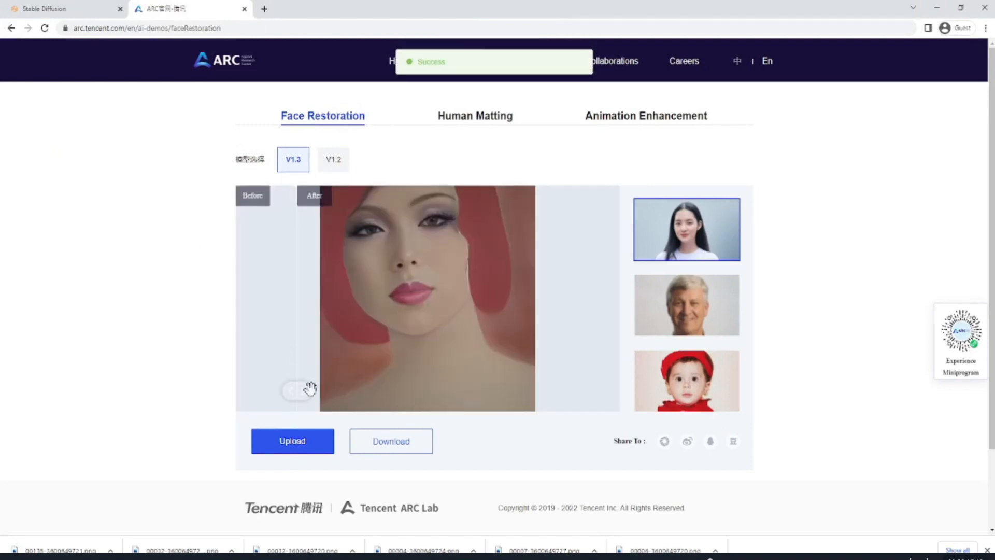
left_click_drag(310, 389, 482, 391)
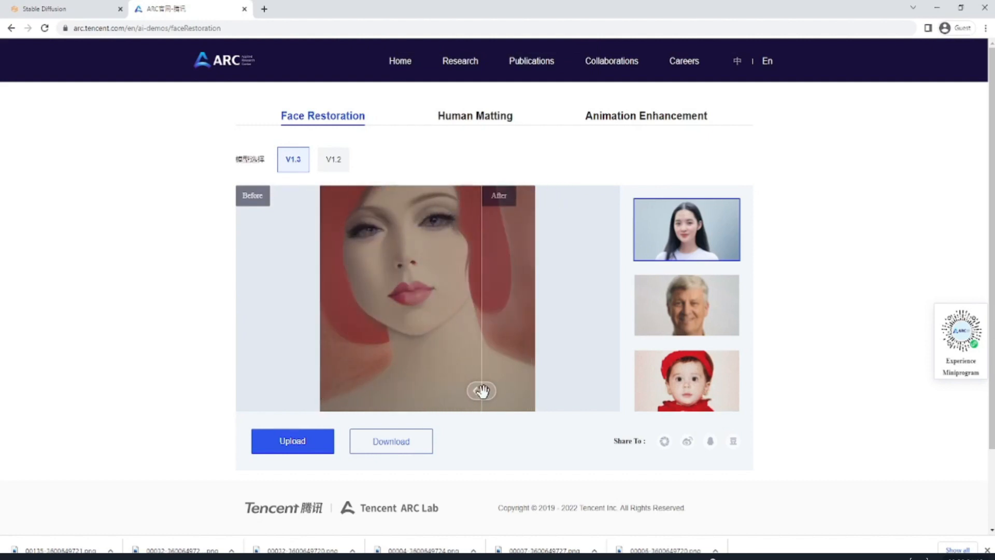
left_click_drag(483, 391, 529, 390)
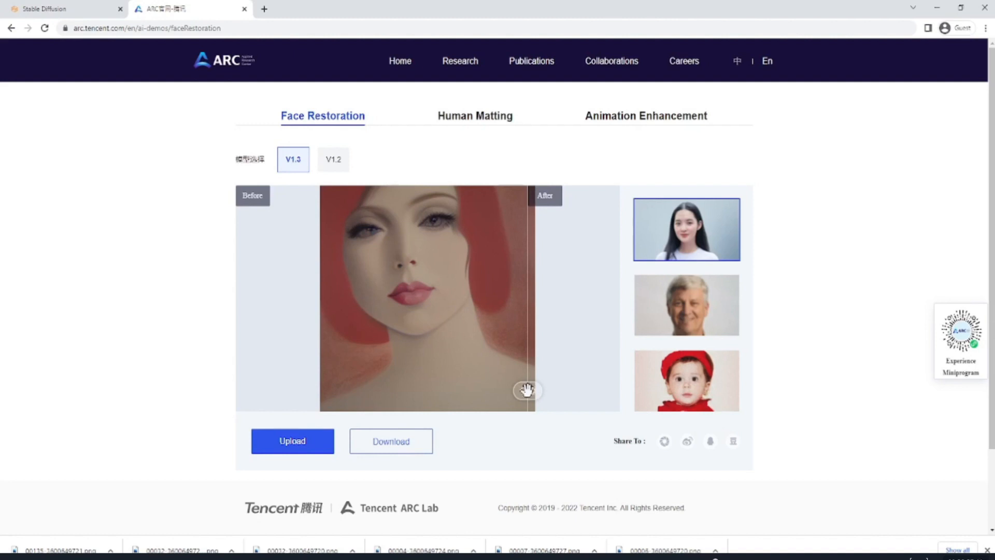
- Switch to Fireworks and open the saved portrait 00135-3600649721.png from Downloads
left_click(73, 9)
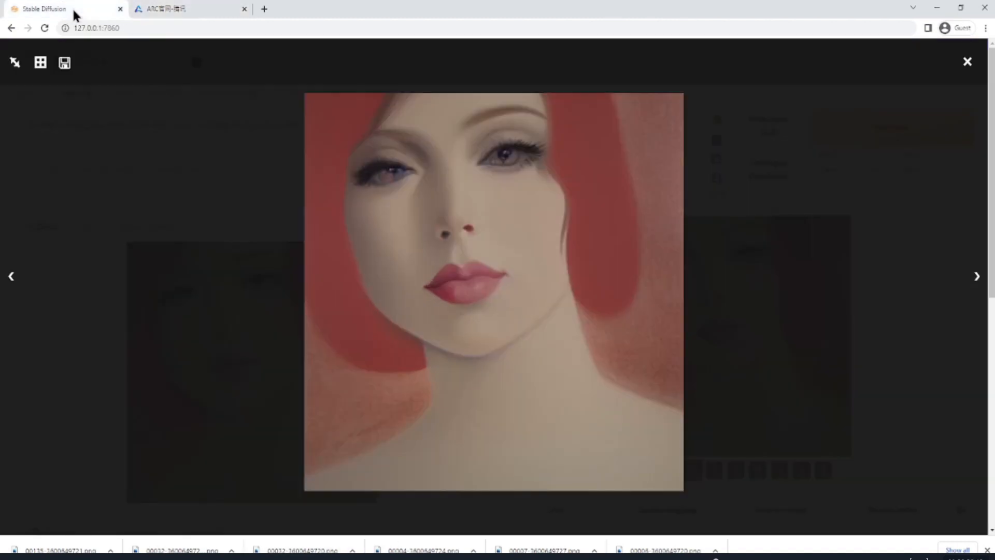
right_click(405, 320)
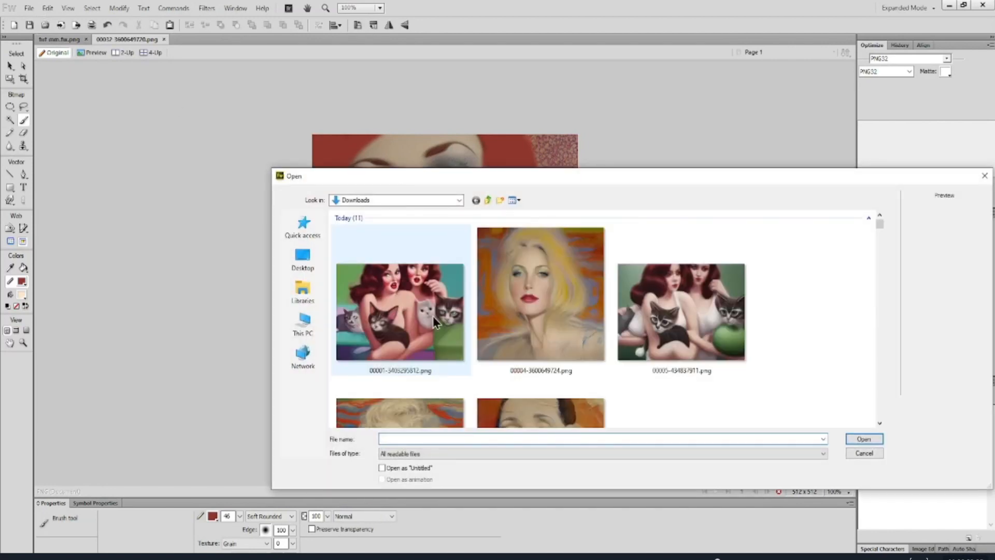
scroll(434, 316, "down", 3)
double_click(433, 315)
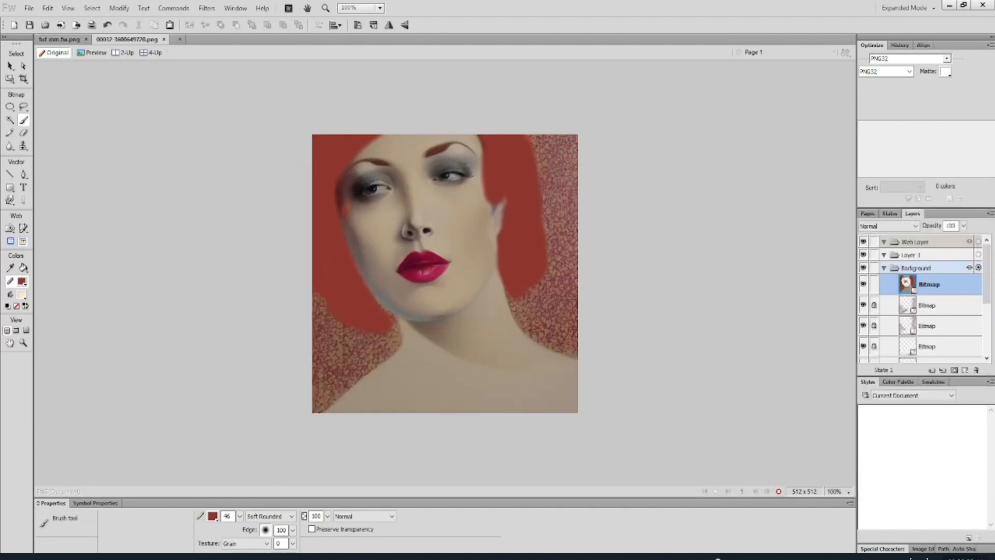
- Add an empty bitmap layer and paint a bright blue iris over the portrait's left-hand eye with a size 18 Soft Rounded brush
left_click(24, 343)
left_click(353, 262)
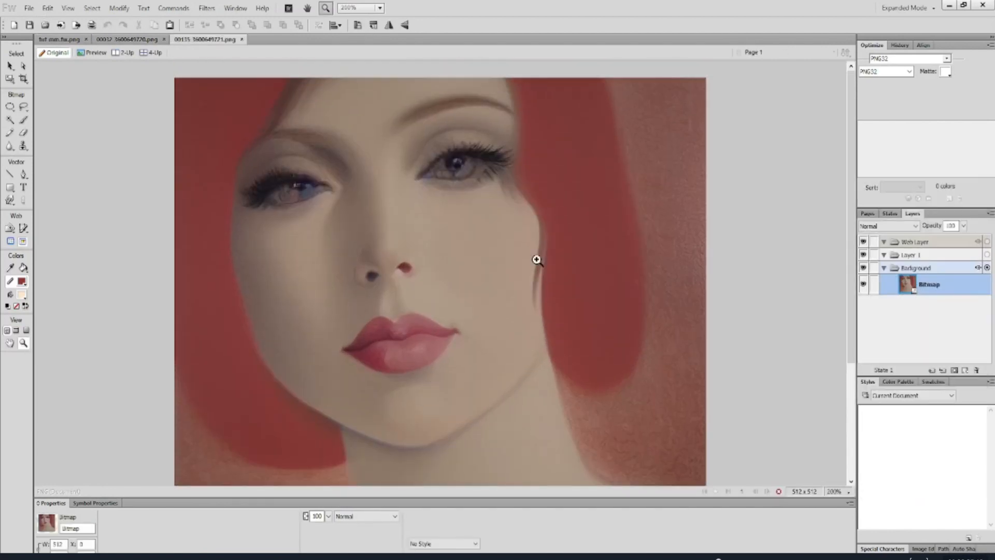
left_click(964, 370)
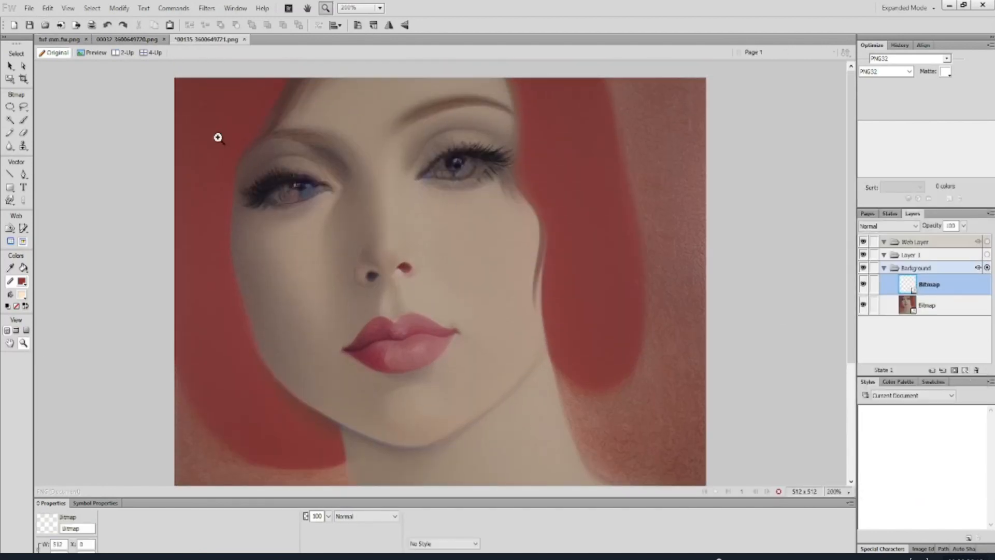
left_click(23, 282)
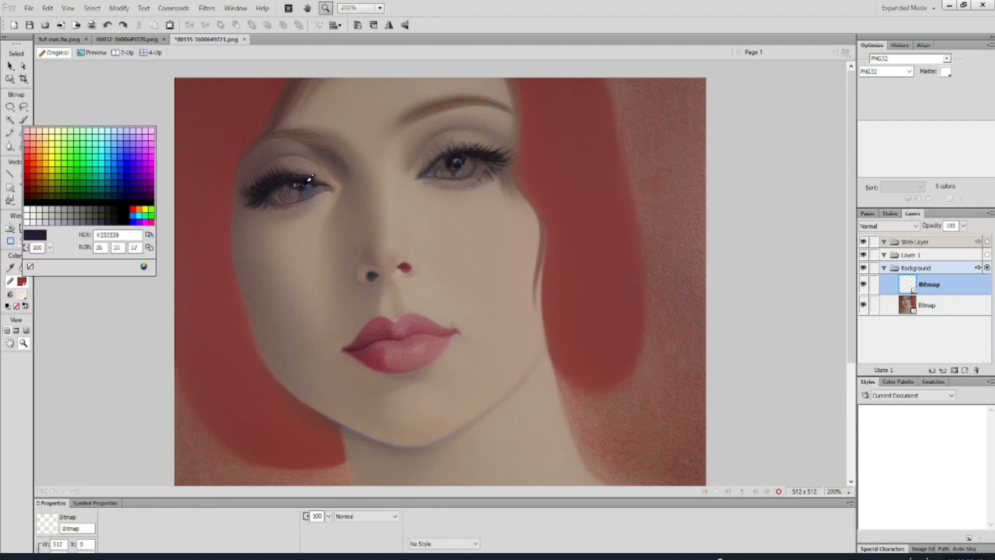
left_click(116, 166)
key("b")
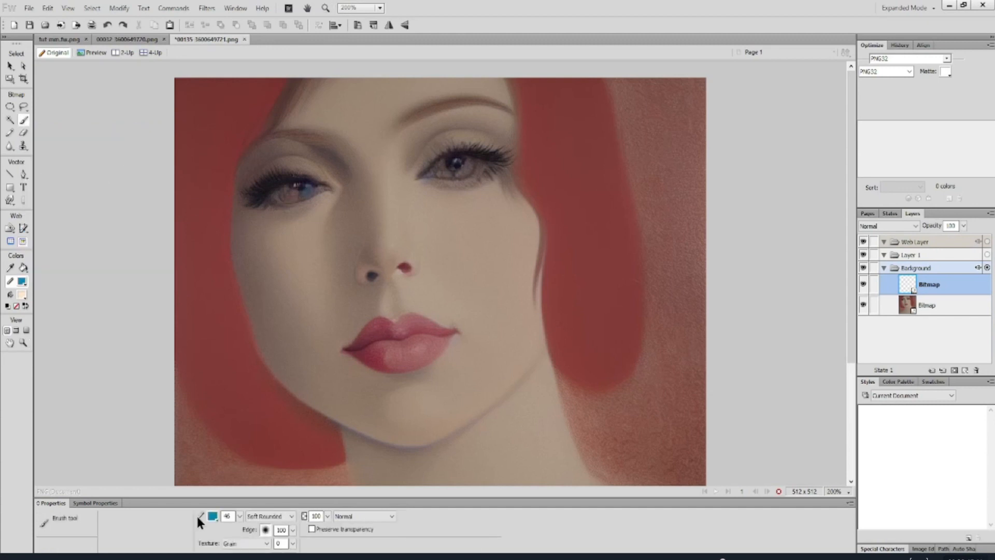
left_click_drag(240, 516, 239, 541)
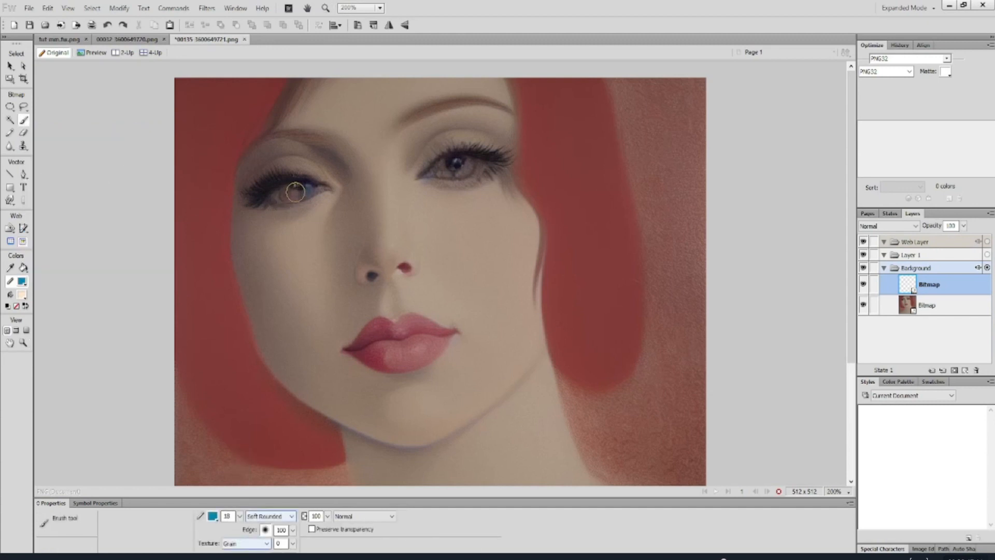
mouse_move(296, 190)
left_mouse_down()
mouse_move(285, 197)
mouse_move(294, 194)
left_mouse_up()
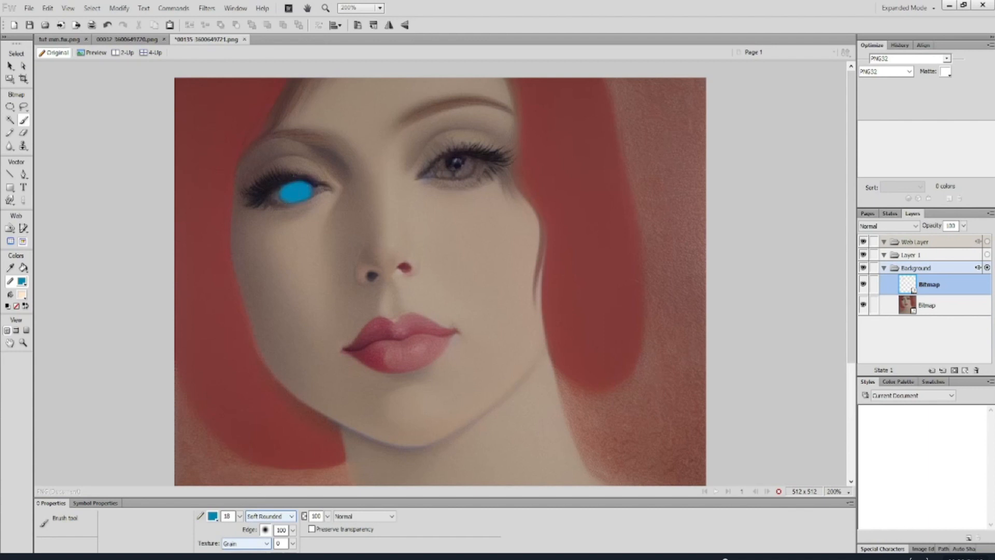
- Paint a matching blue iris over the portrait's right-hand eye and lower the blue overlay layer's opacity to 23
left_click_drag(474, 154, 446, 165)
left_click(10, 65)
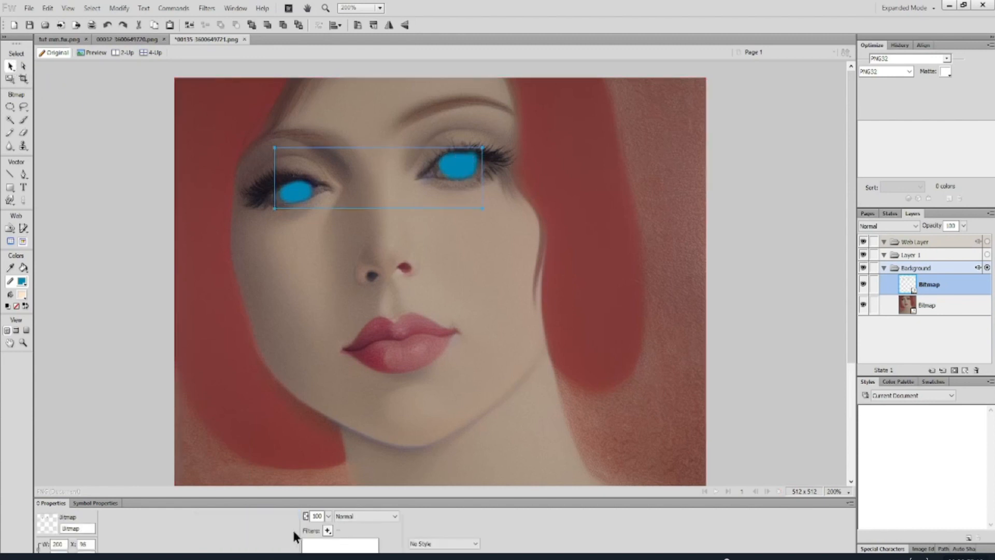
mouse_move(328, 518)
left_mouse_down()
mouse_move(329, 539)
mouse_move(328, 505)
left_mouse_up()
left_click(676, 284)
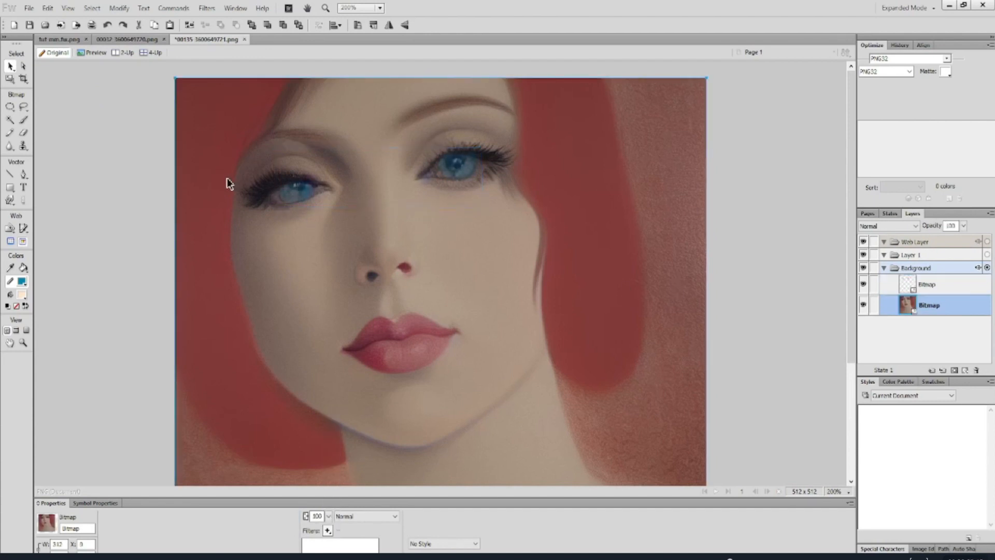
left_click(23, 121)
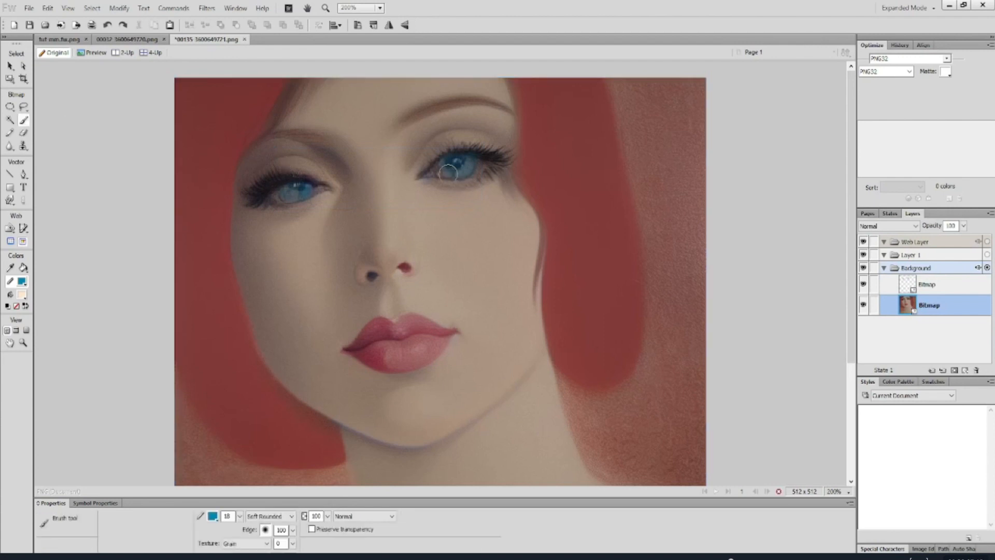
left_click_drag(449, 168, 446, 167)
- Cut the right-hand iris out of the blue overlay with a lasso selection and paste it as its own bitmap
left_click(933, 284)
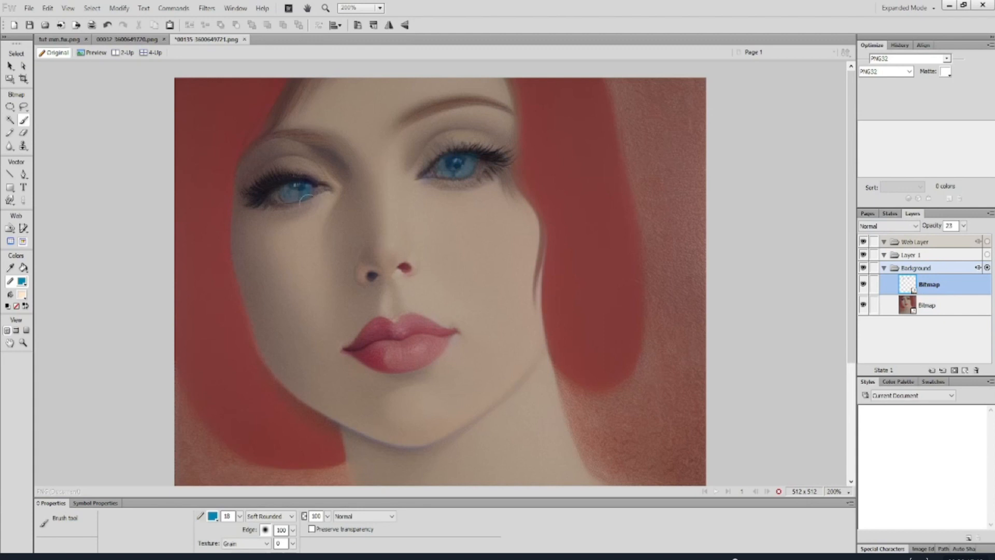
left_click(23, 106)
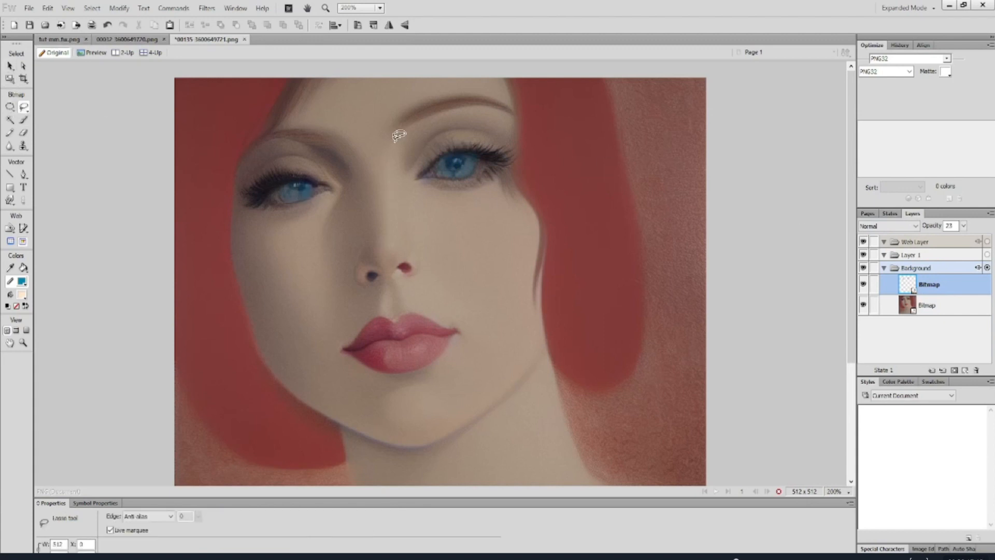
mouse_move(400, 141)
left_mouse_down()
mouse_move(481, 130)
mouse_move(400, 138)
left_mouse_up()
key("Delete")
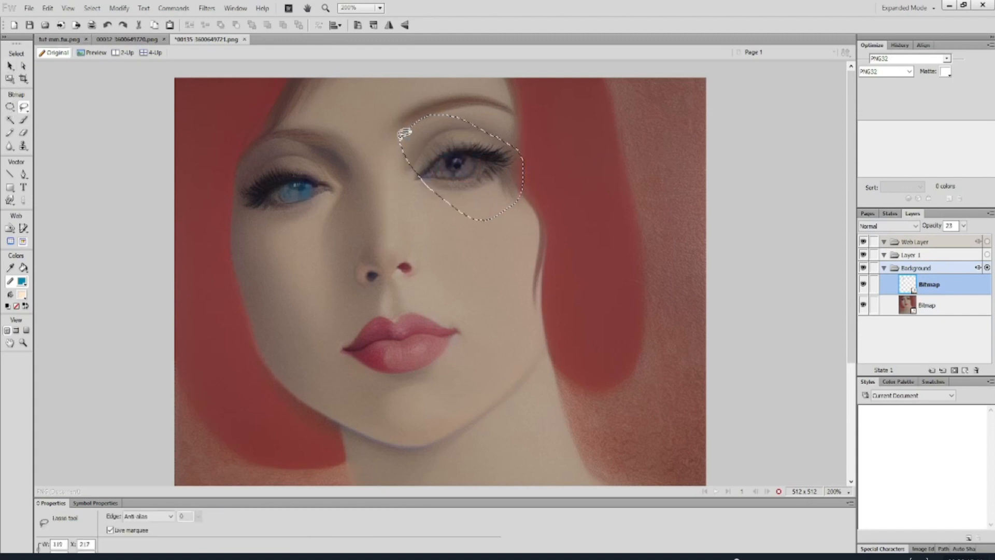
left_click(965, 371)
left_click(11, 66)
left_click(58, 107)
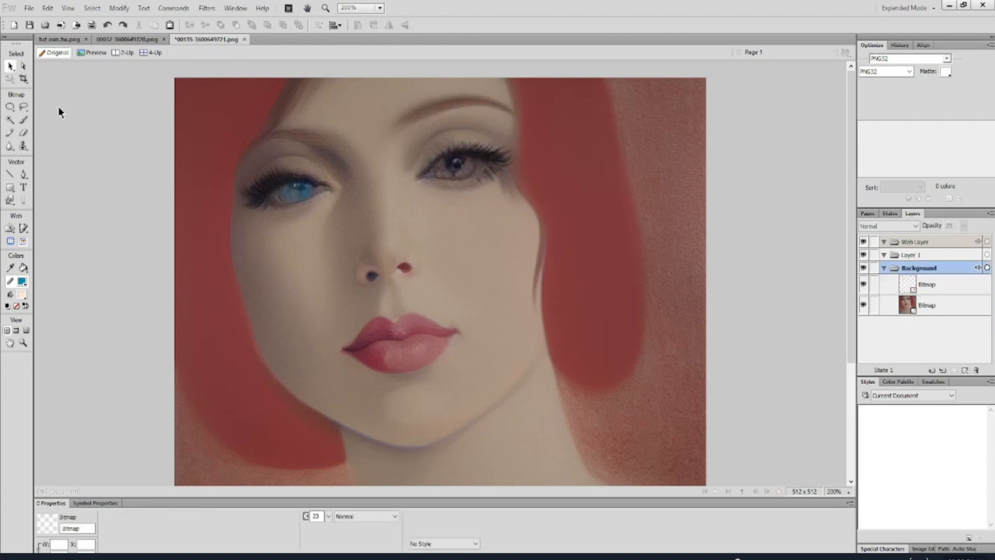
key("ctrl+v")
- Set the pasted right-hand iris's opacity to 23 and nudge the left-hand iris slightly into place
left_click(290, 194)
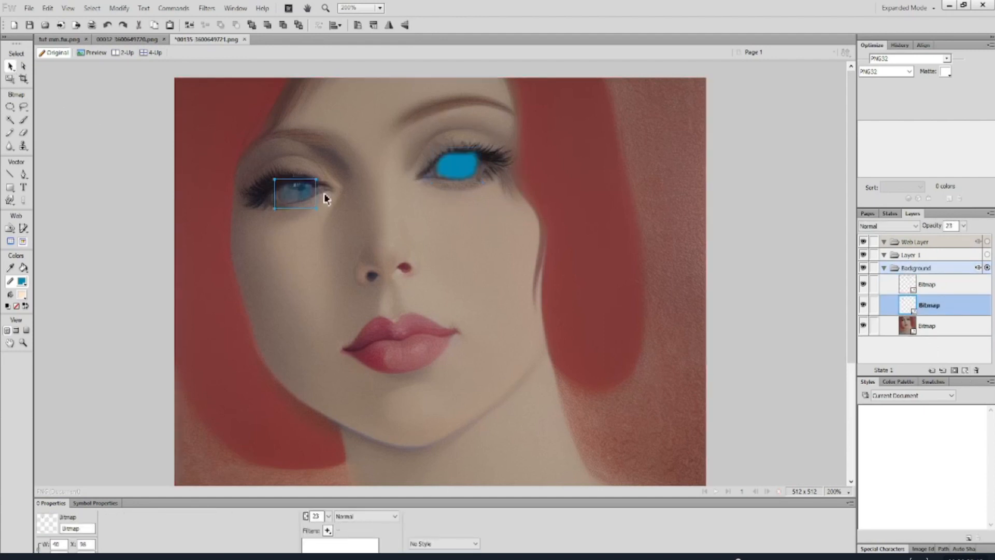
left_click(457, 167)
left_click_drag(323, 516, 313, 516)
type("25")
key("Return")
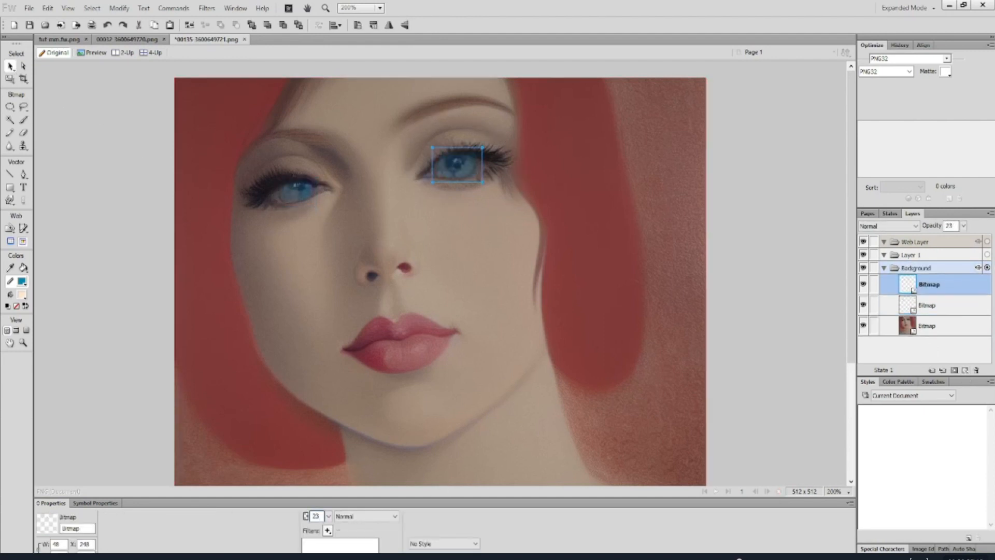
left_click(194, 165)
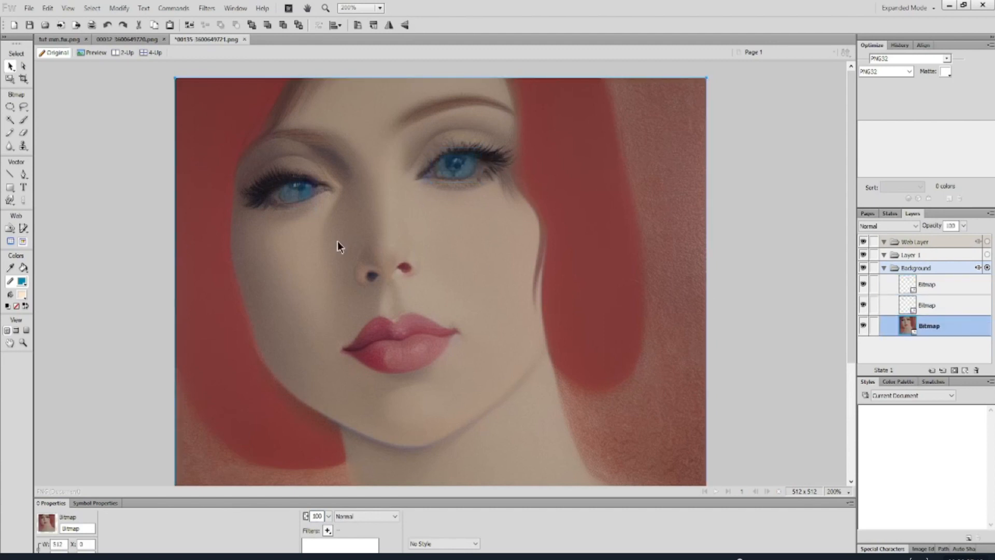
left_click(297, 197)
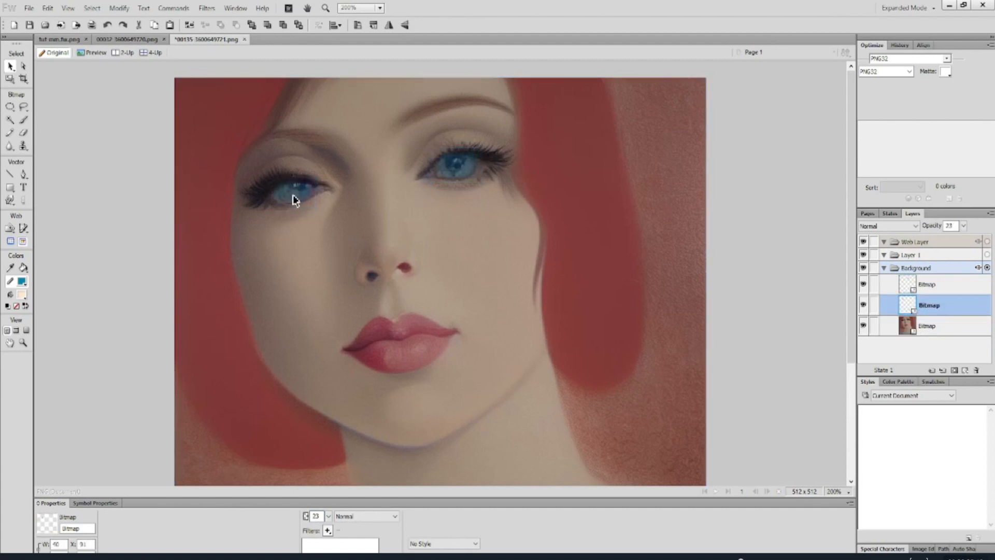
left_click(366, 251)
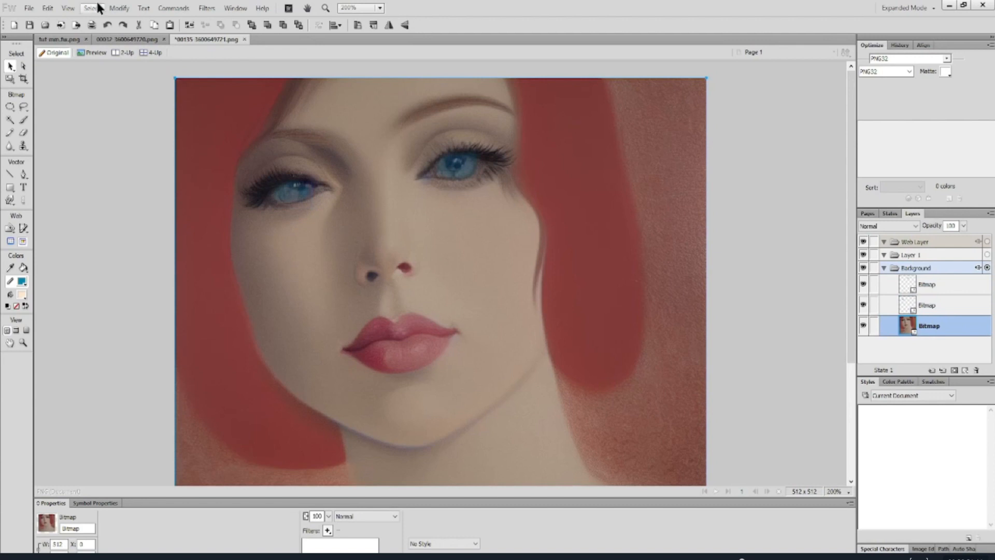
- Save the recoloured portrait, upload 00135-3600649721.png to ARC Face Restoration in the browser and compare it before and after restoration
left_click(29, 26)
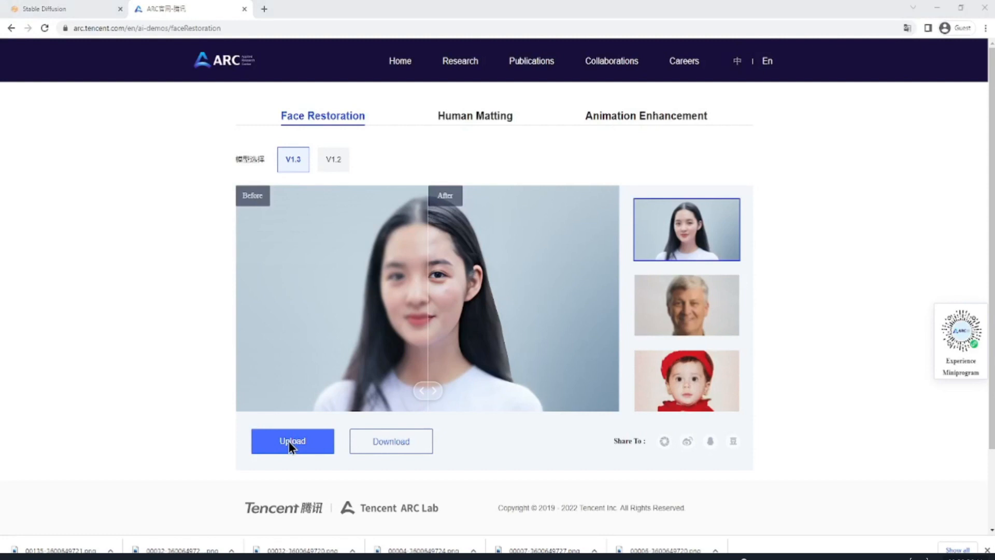
left_click(288, 441)
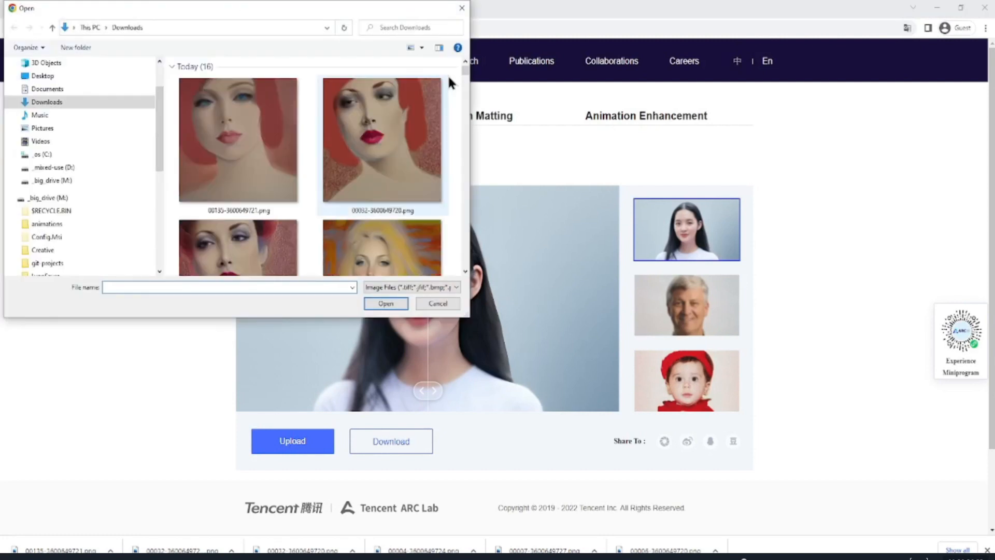
double_click(272, 146)
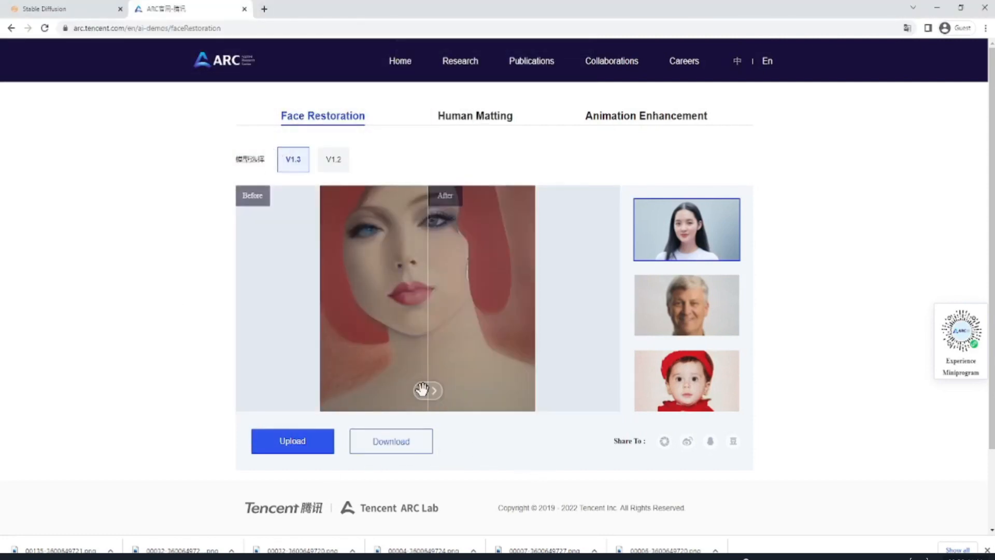
left_click_drag(425, 391, 342, 389)
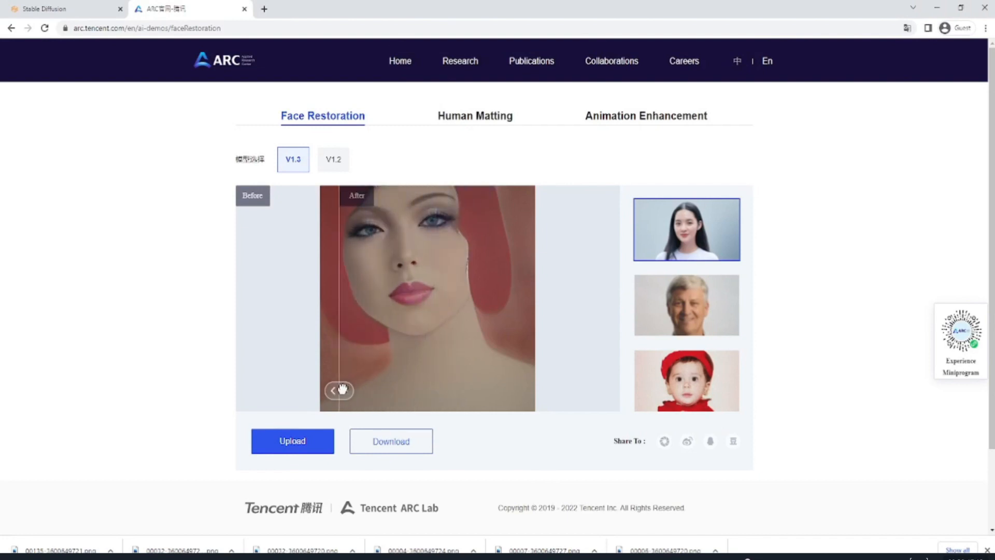
left_click(406, 445)
left_click(110, 550)
left_click(118, 515)
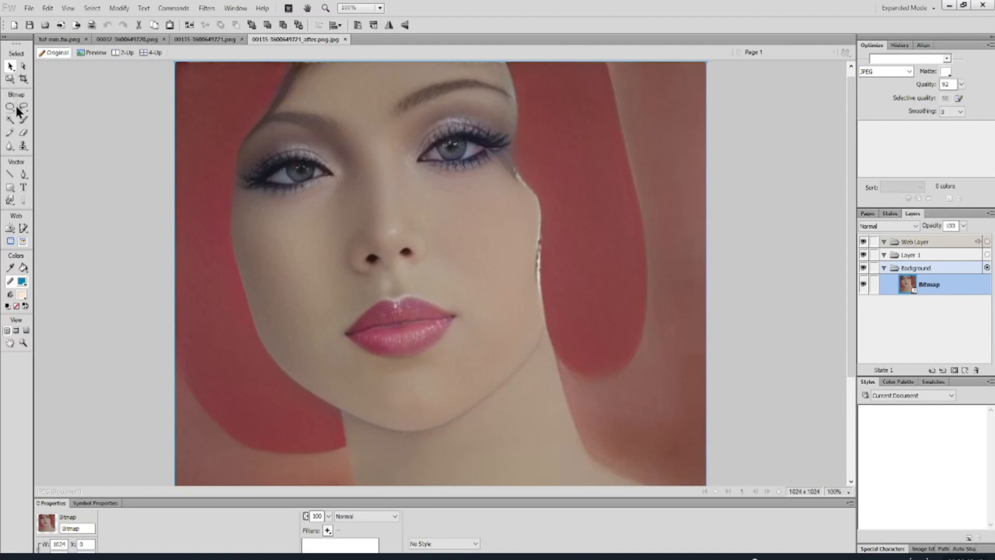
- Lasso the restored portrait's right-hand eye and eyebrow with a feathered edge of 90
left_click(23, 107)
left_click(151, 516)
left_click(151, 519)
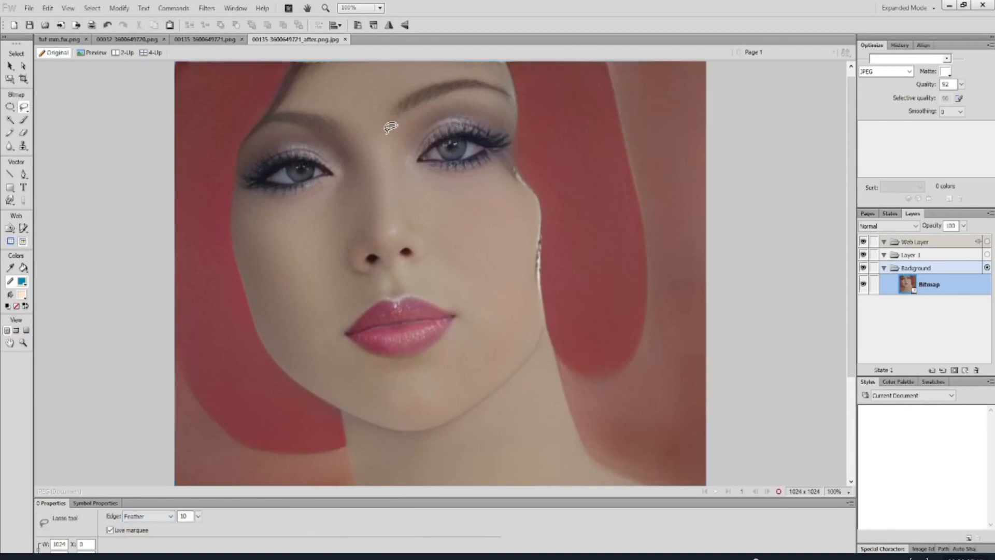
mouse_move(389, 127)
left_mouse_down()
mouse_move(406, 82)
mouse_move(521, 84)
mouse_move(531, 146)
mouse_move(489, 197)
mouse_move(416, 175)
mouse_move(392, 127)
left_mouse_up()
double_click(184, 515)
type("90")
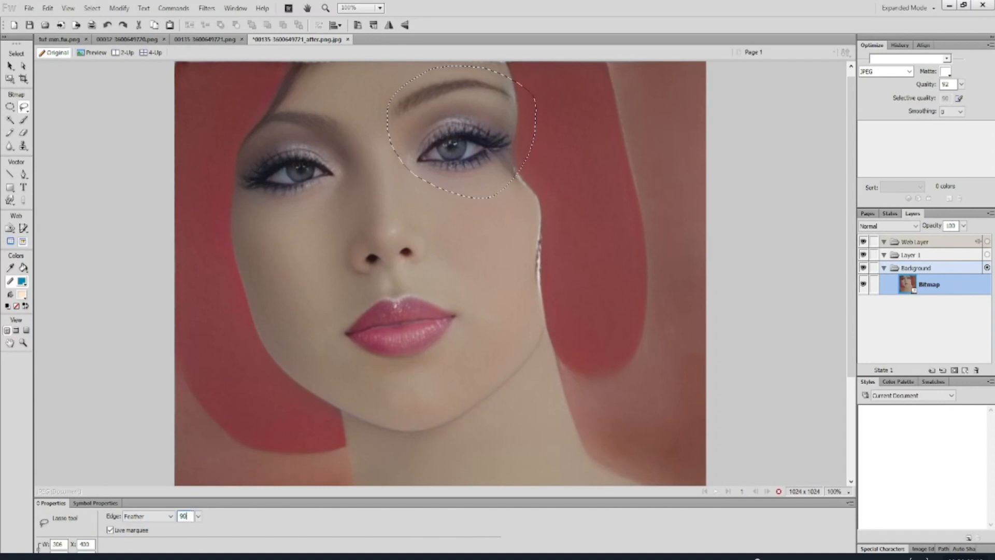
key("Return")
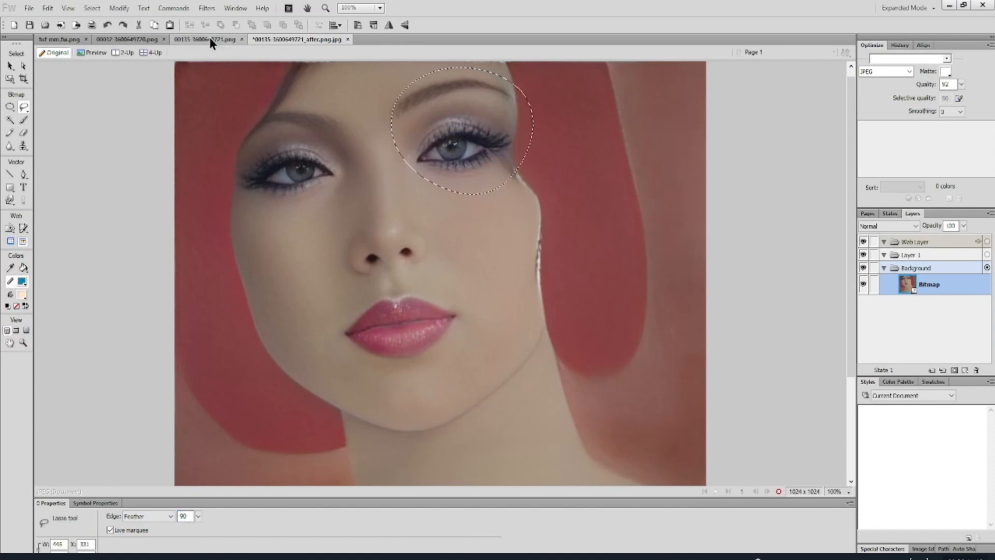
- Paste the feathered eye into 00135-3600649721.png, scale it to about 233 px wide and fit it over the right-hand eye
left_click(209, 39)
right_click(75, 98)
left_click(83, 105)
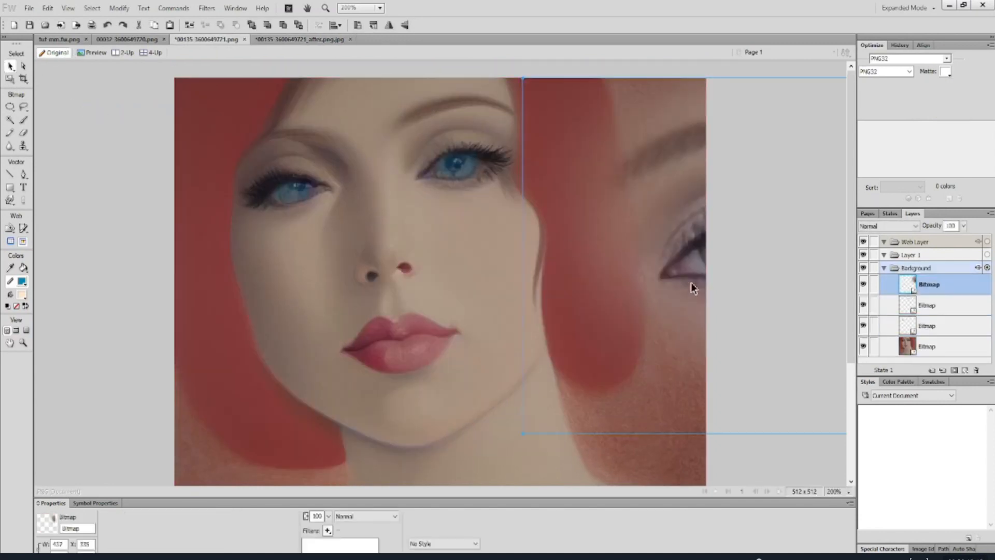
left_click_drag(693, 288, 404, 231)
left_click(9, 79)
left_click_drag(231, 378, 443, 212)
left_click_drag(544, 146, 523, 177)
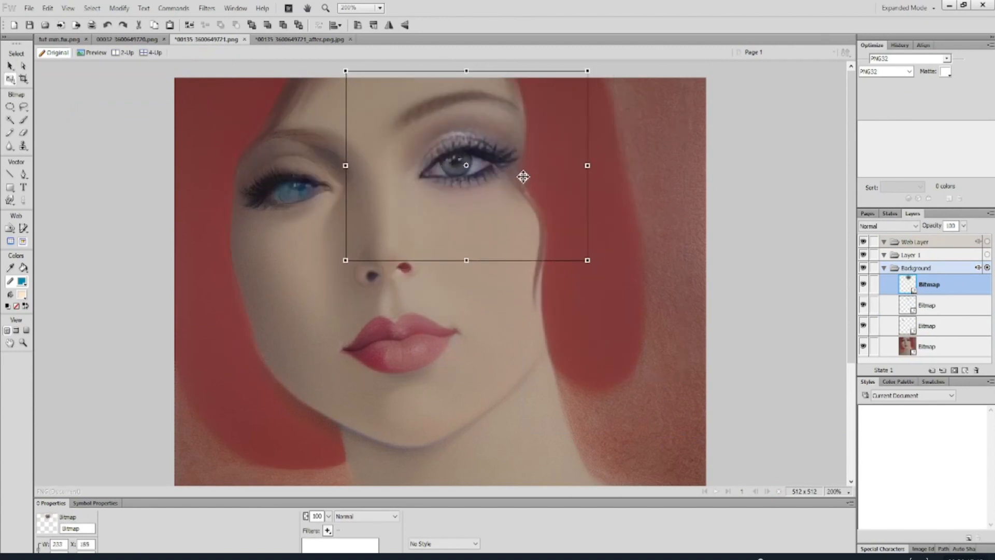
- Set the pasted right-hand eye layer's opacity to 82
left_click(328, 516)
left_click_drag(332, 450, 330, 468)
key("v")
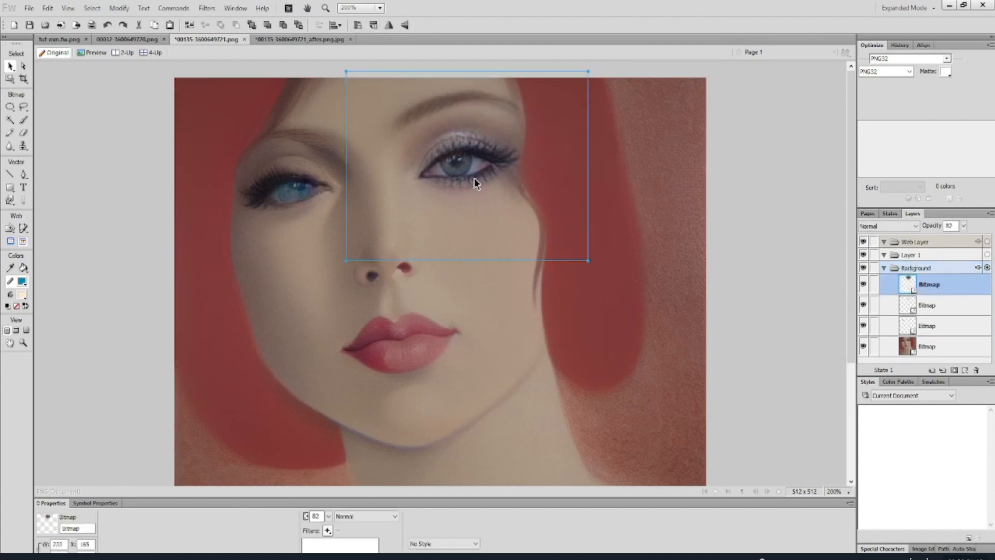
- Duplicate the pasted eye, flip the copy horizontally and position it over the left-hand eye
left_click_drag(474, 178, 309, 213)
left_click(119, 8)
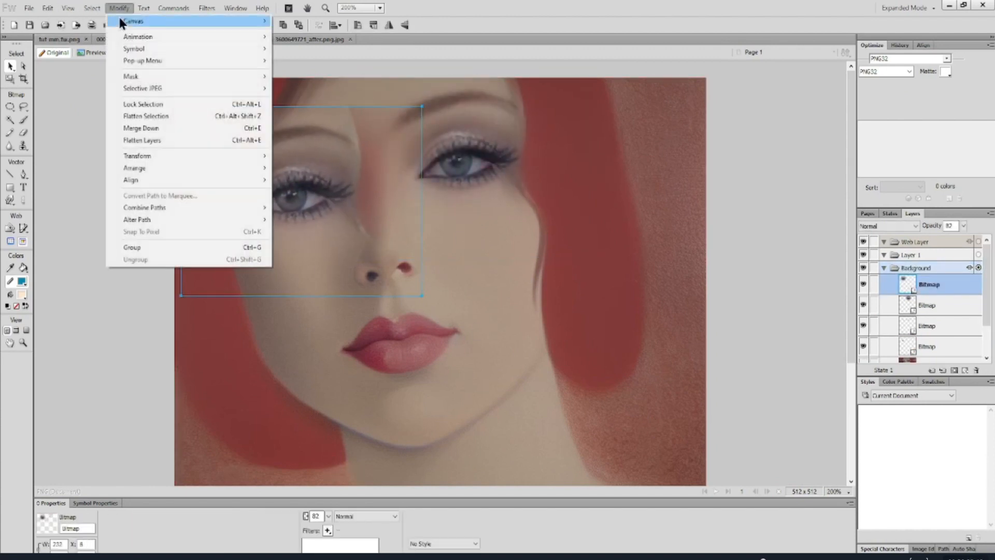
mouse_move(229, 155)
left_click(336, 260)
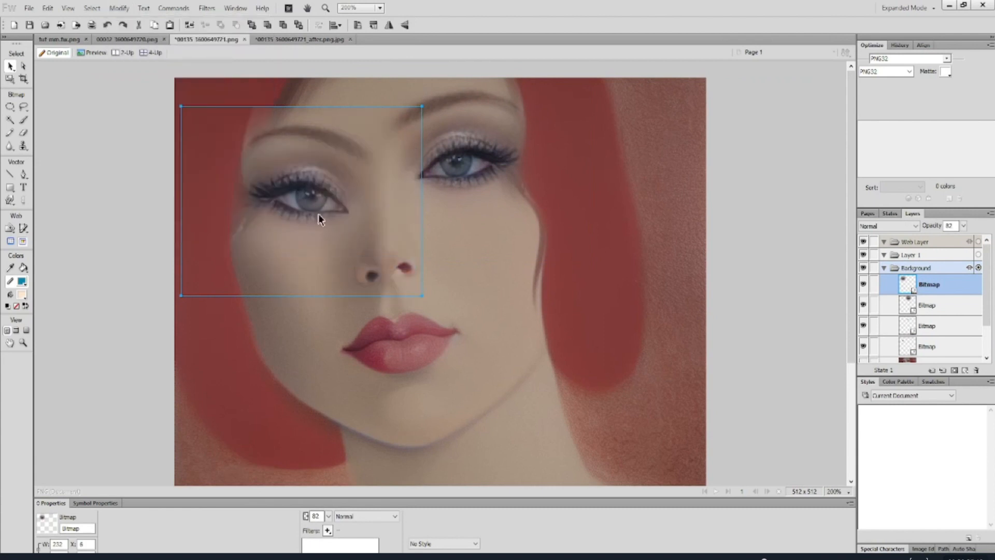
left_click_drag(318, 214, 308, 191)
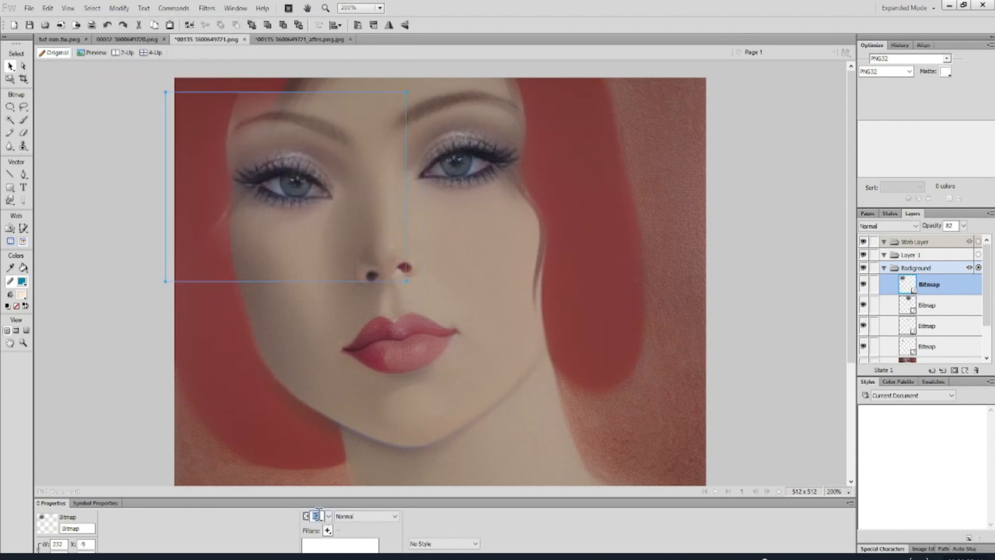
- Lower the flipped eye's opacity to 30, then move and rotate it to line up with the left-hand eye underneath
left_click_drag(327, 530, 327, 530)
mouse_move(318, 213)
left_mouse_down()
mouse_move(307, 223)
mouse_move(303, 211)
mouse_move(319, 206)
left_mouse_up()
left_click(11, 80)
left_click_drag(484, 276, 490, 246)
key("v")
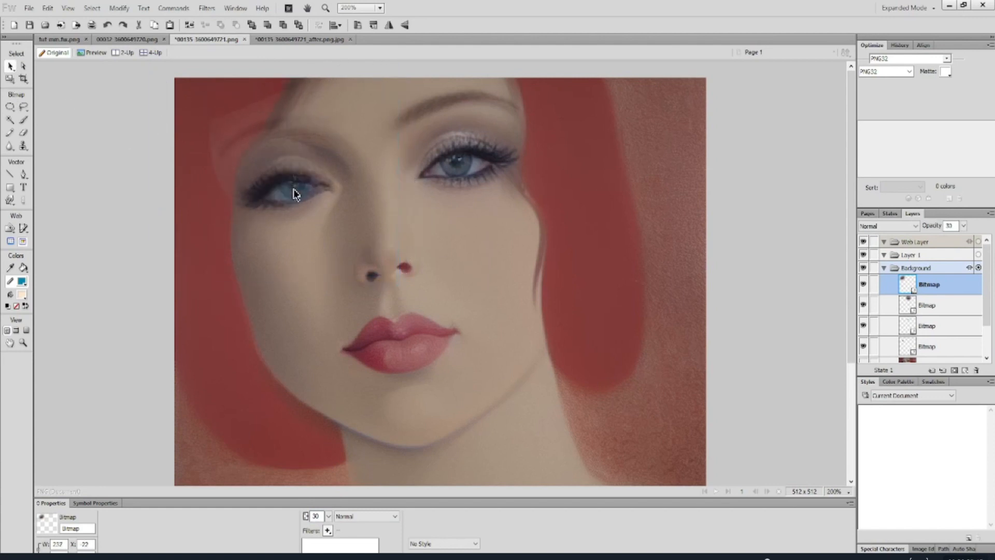
- Set the flipped eye's opacity to 64 and erase its excess over the hair and forehead with a size 100 eraser
left_click(329, 516)
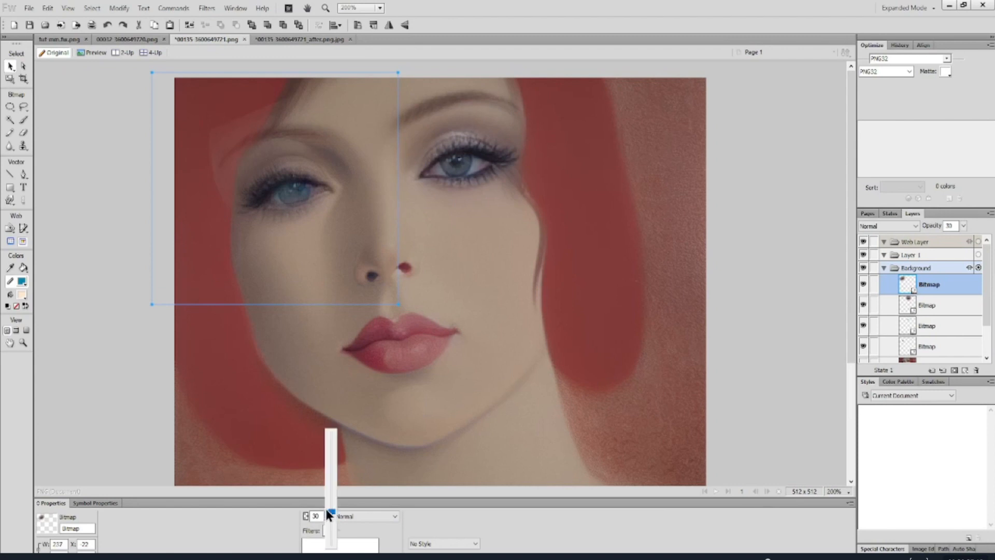
left_click_drag(334, 460, 334, 444)
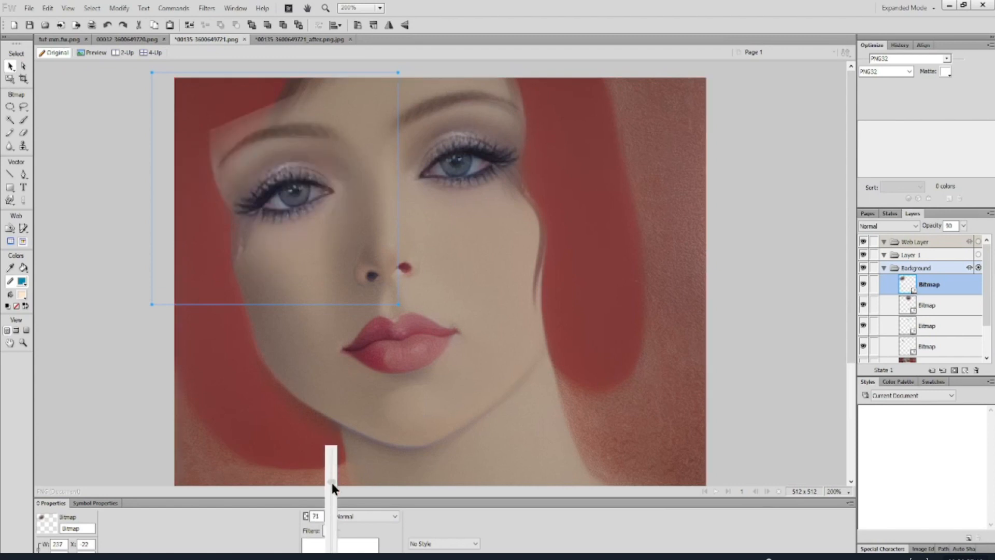
left_click_drag(332, 483, 332, 494)
left_click(23, 133)
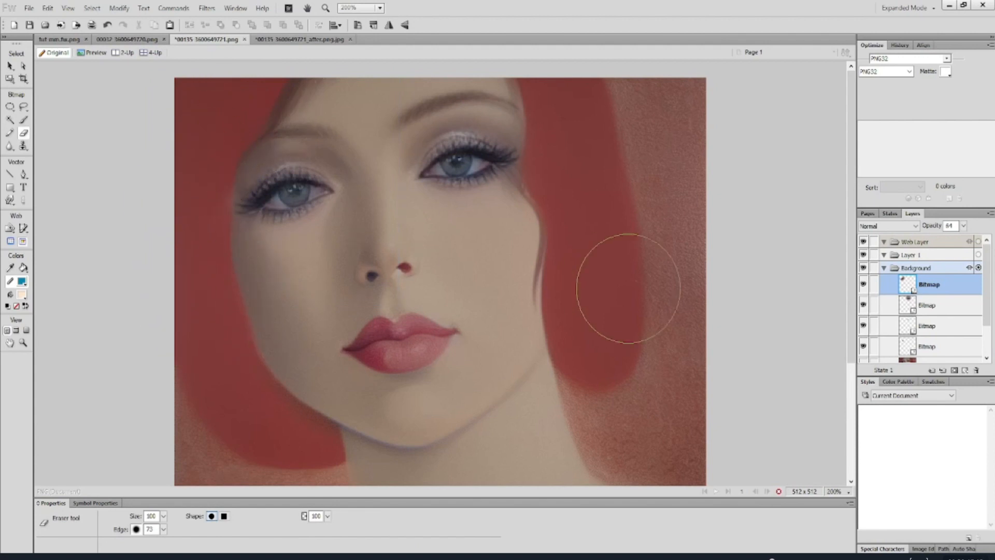
key("v")
- Shrink the flipped eye slightly, realign it over the left-hand eye and lower its opacity to 25
right_click(707, 191)
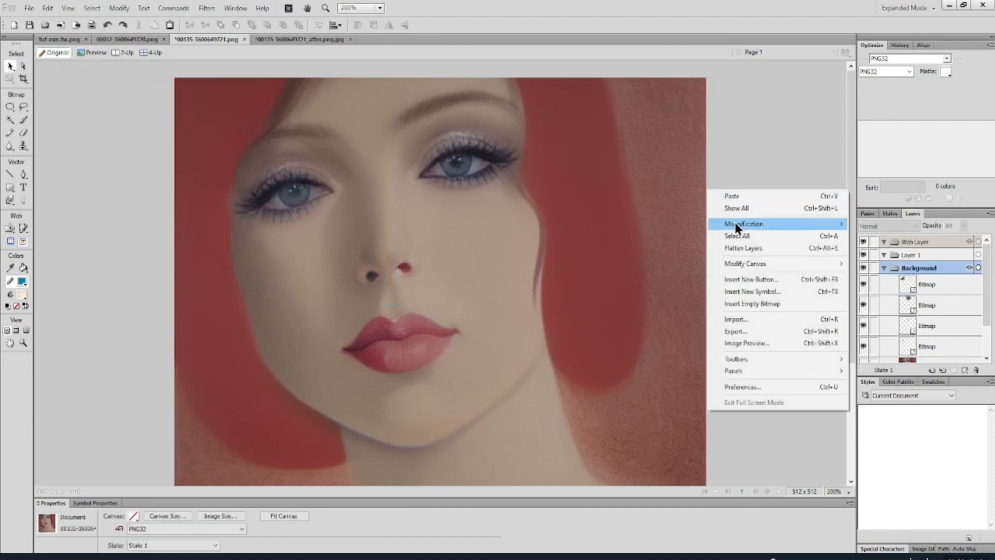
mouse_move(735, 222)
left_click(863, 313)
left_click(304, 192)
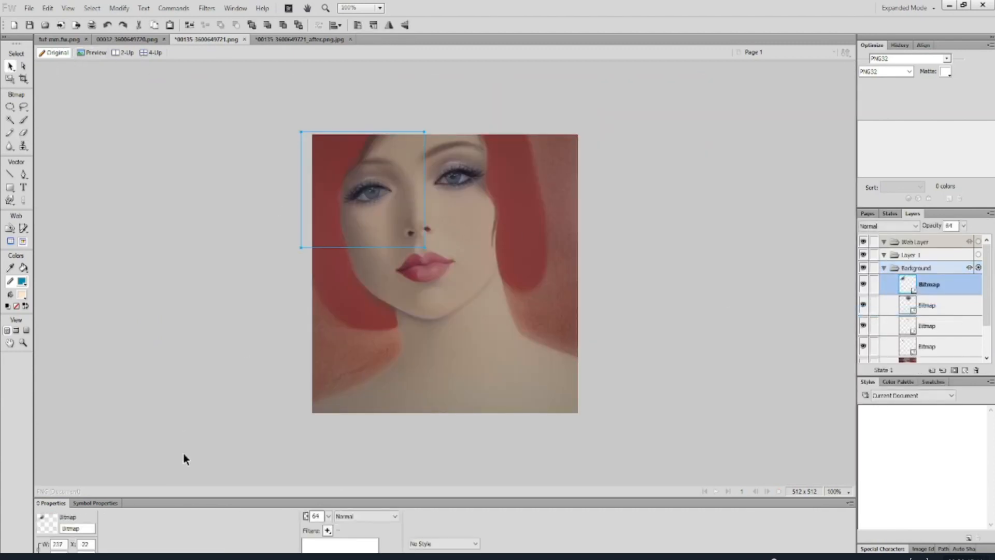
key("z")
left_click(355, 211)
left_click(268, 264)
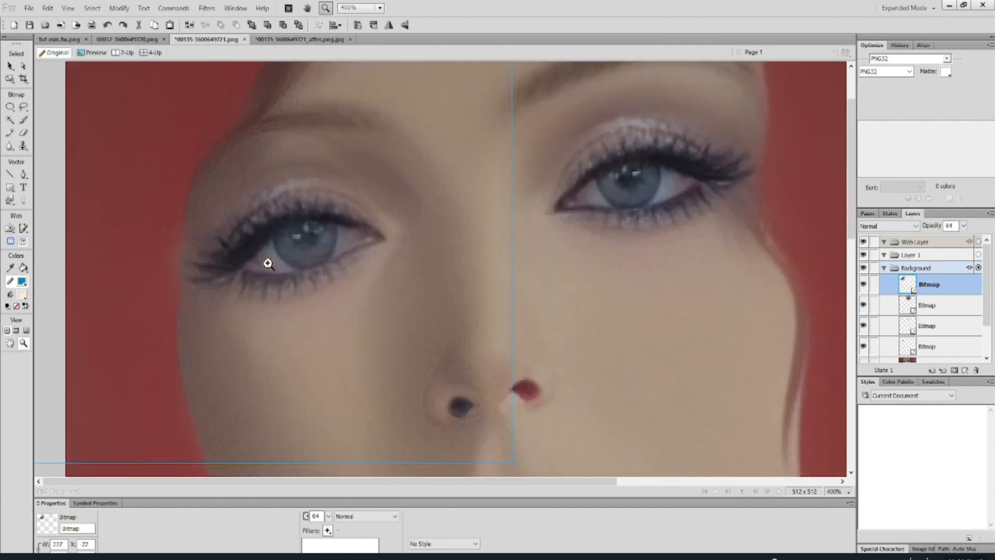
left_click(10, 66)
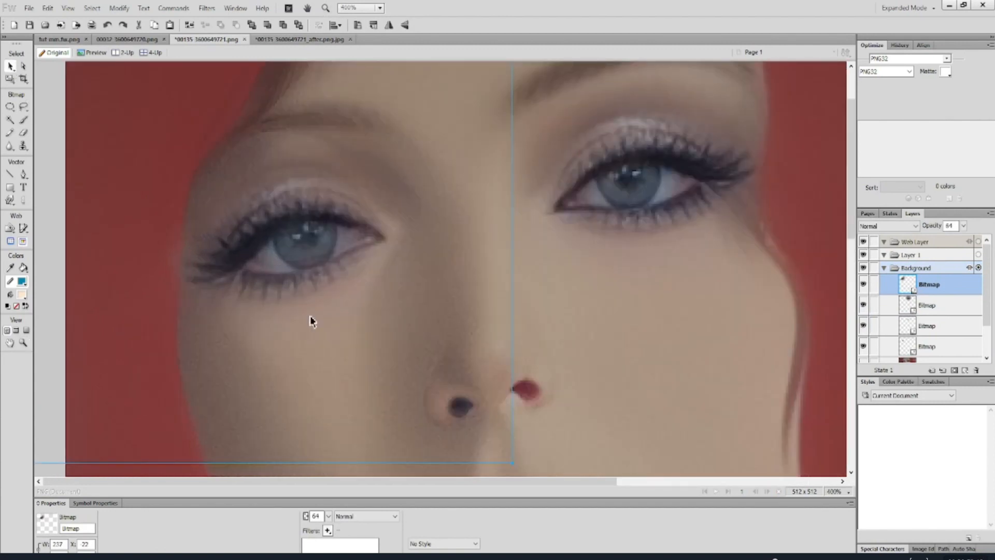
left_click(10, 78)
left_click_drag(512, 463, 496, 449)
left_click_drag(313, 245, 342, 236)
left_click_drag(329, 517, 331, 536)
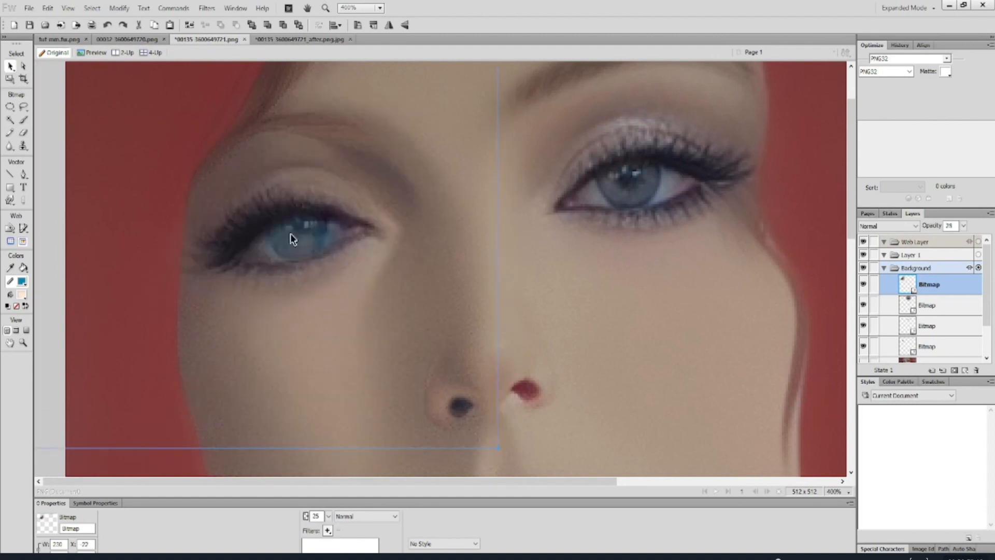
- Adjust the flipped eye's shape and position over the left-hand eye, raise its opacity to 72 and nudge it slightly upward
left_click_drag(291, 234, 299, 239)
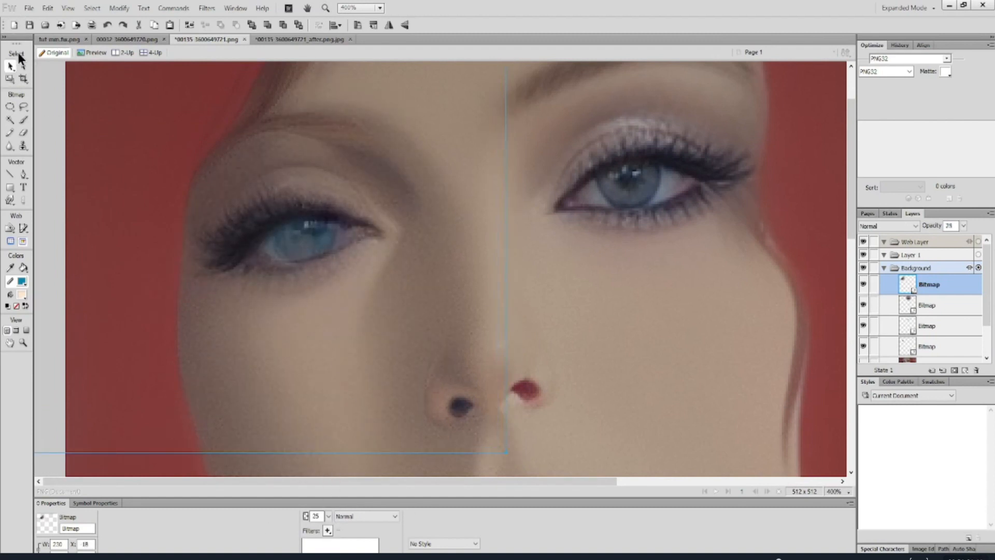
left_click(11, 78)
left_click_drag(650, 403, 658, 393)
left_click(9, 66)
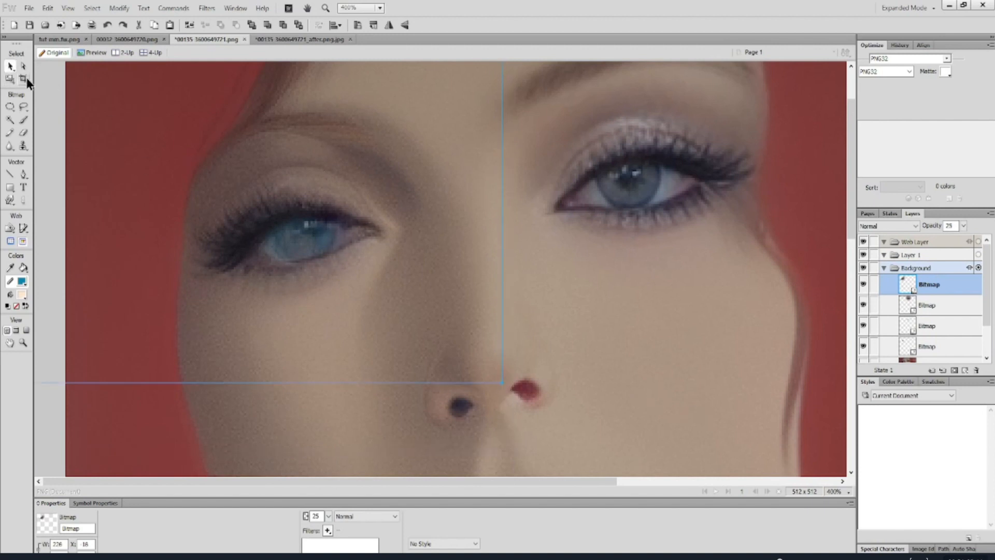
left_click_drag(328, 516, 333, 461)
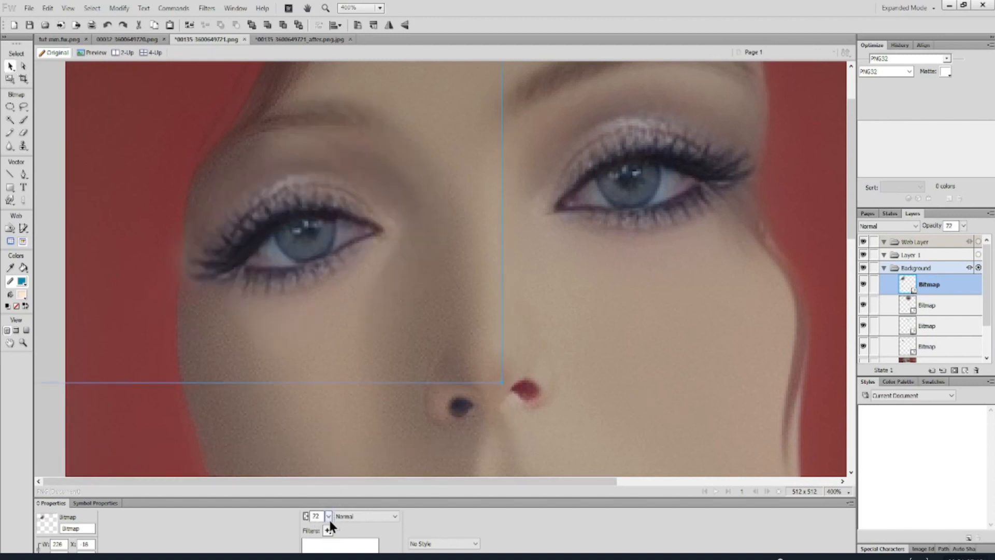
left_click_drag(297, 253, 296, 249)
left_click(609, 283)
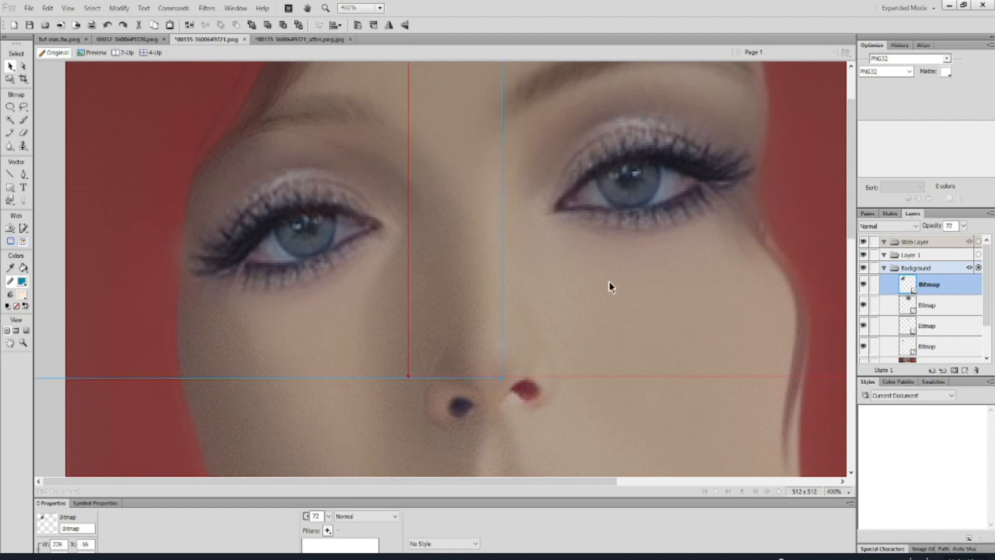
- View the whole portrait at 66% and save the document with the blended eyes
right_click(611, 310)
mouse_move(726, 232)
left_click(802, 294)
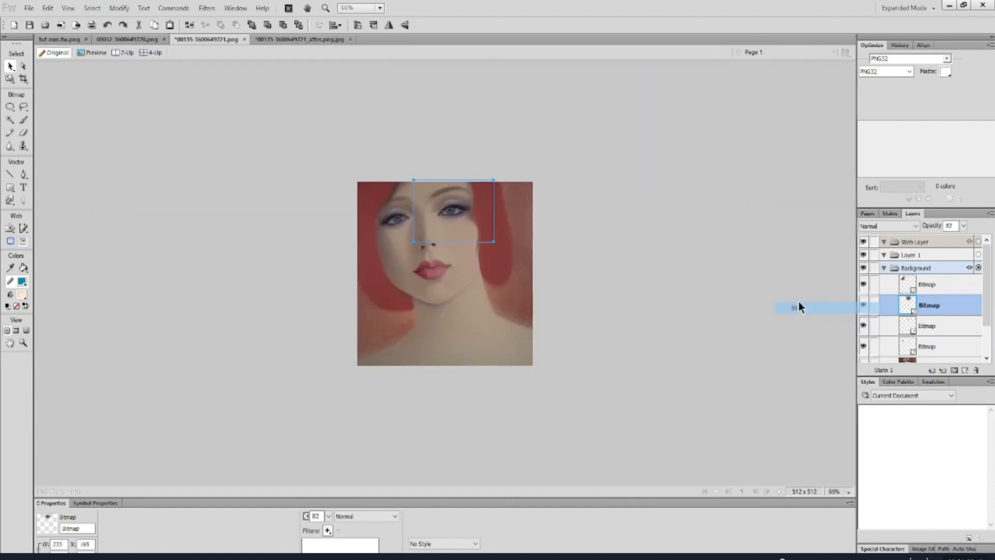
left_click(570, 294)
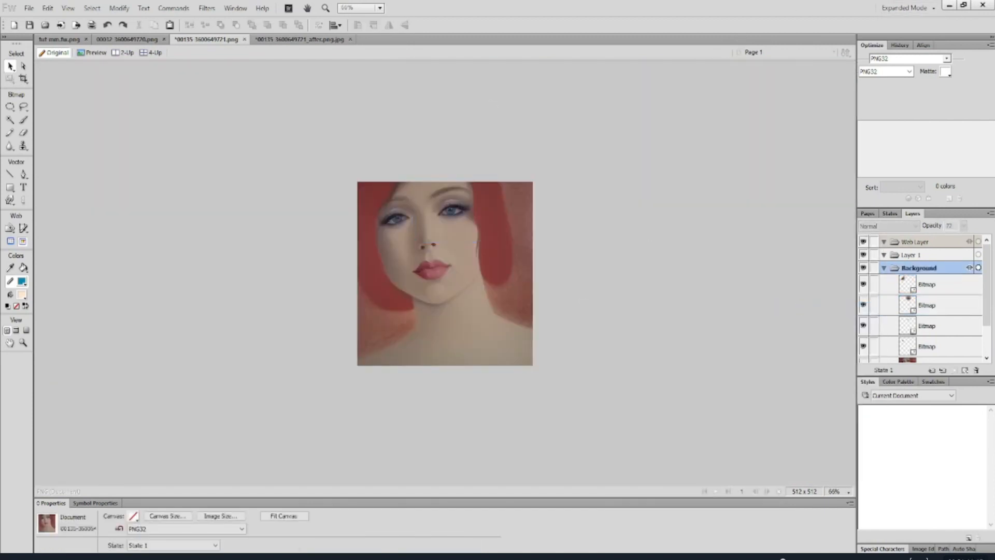
left_click(31, 25)
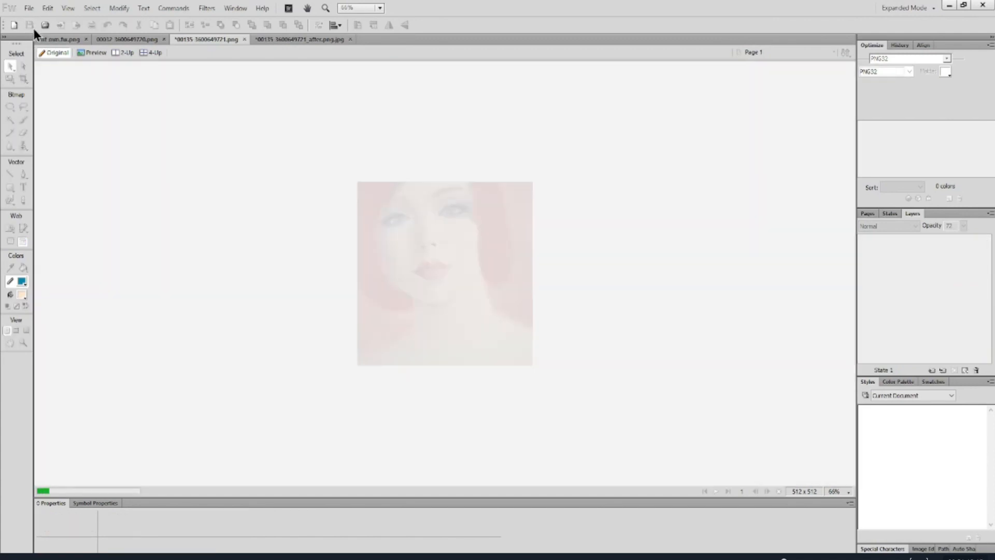
- Switch to Stable Diffusion in the browser and replace the img2img source image with the saved portrait
mouse_move(521, 557)
left_click(521, 526)
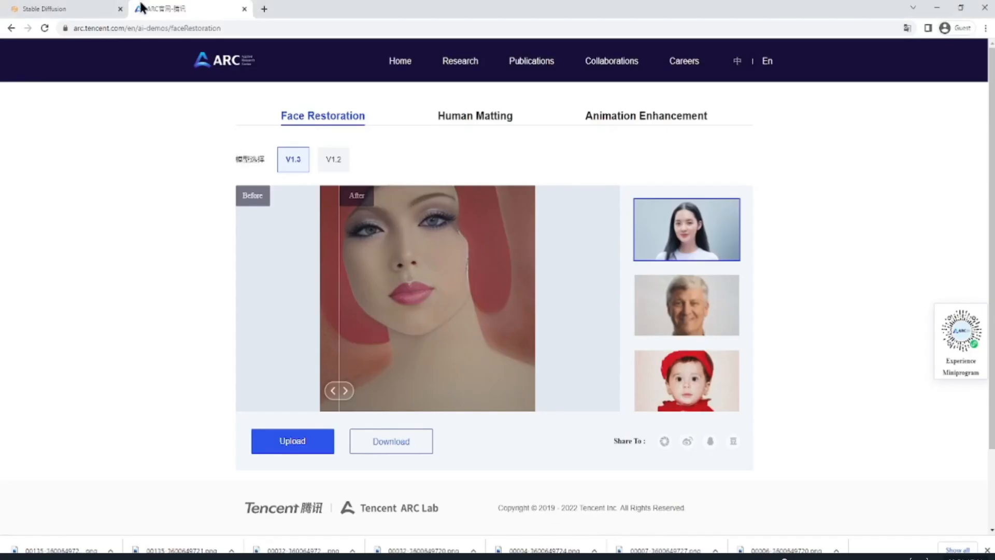
left_click(52, 9)
left_click(470, 253)
left_click(305, 392)
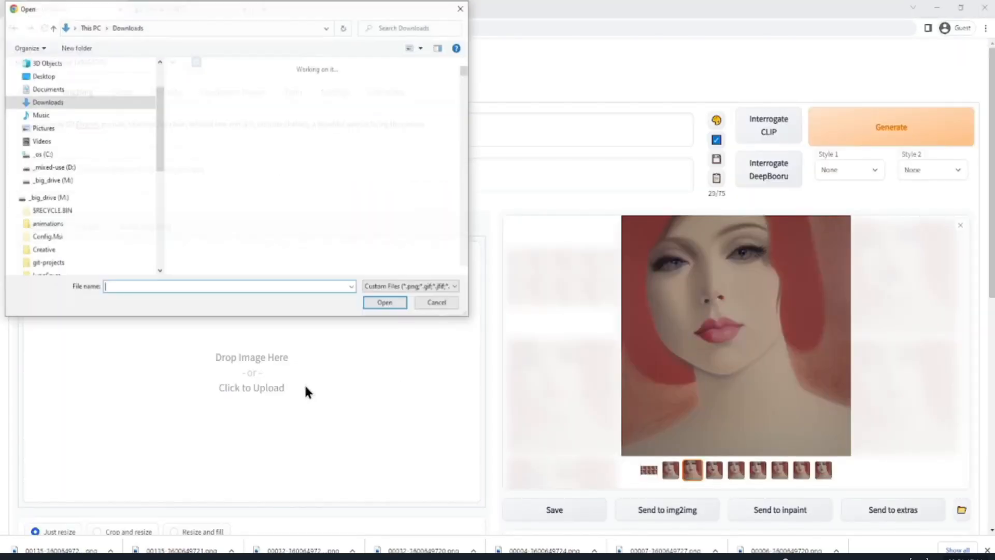
double_click(235, 135)
- Set the denoising strength to 0.21 and generate a batch of eight img2img variations of the portrait
scroll(131, 444, "down", 6)
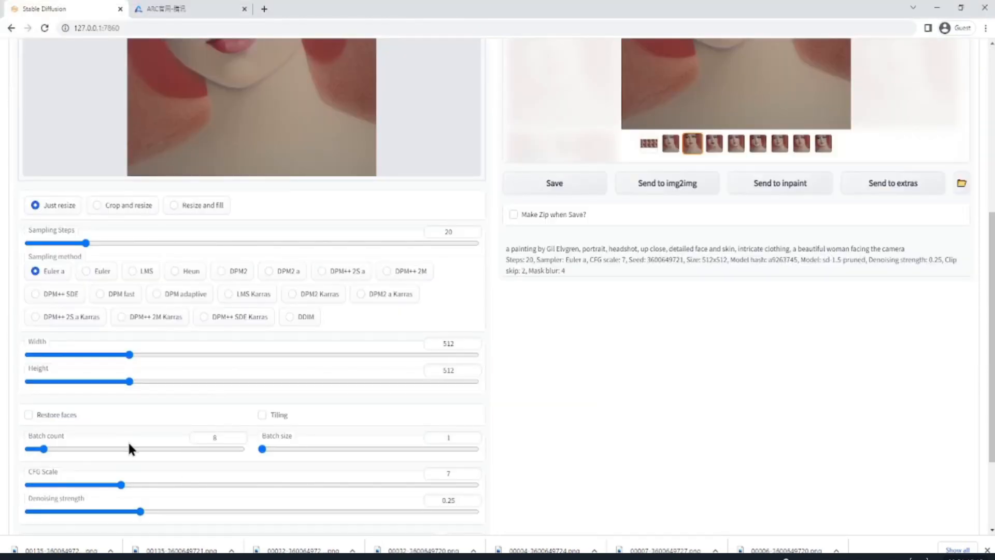
scroll(128, 440, "down", 3)
scroll(595, 403, "up", 8)
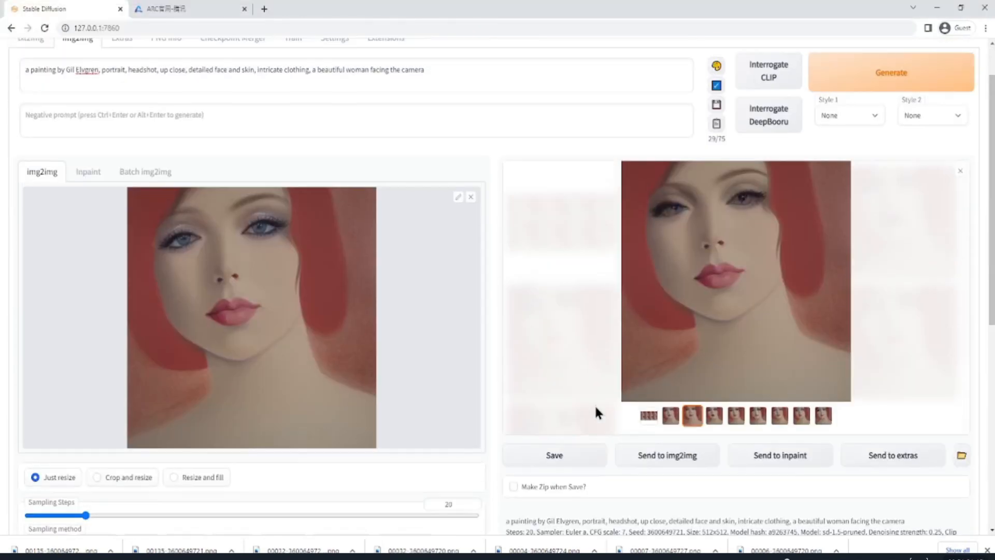
left_click(963, 167)
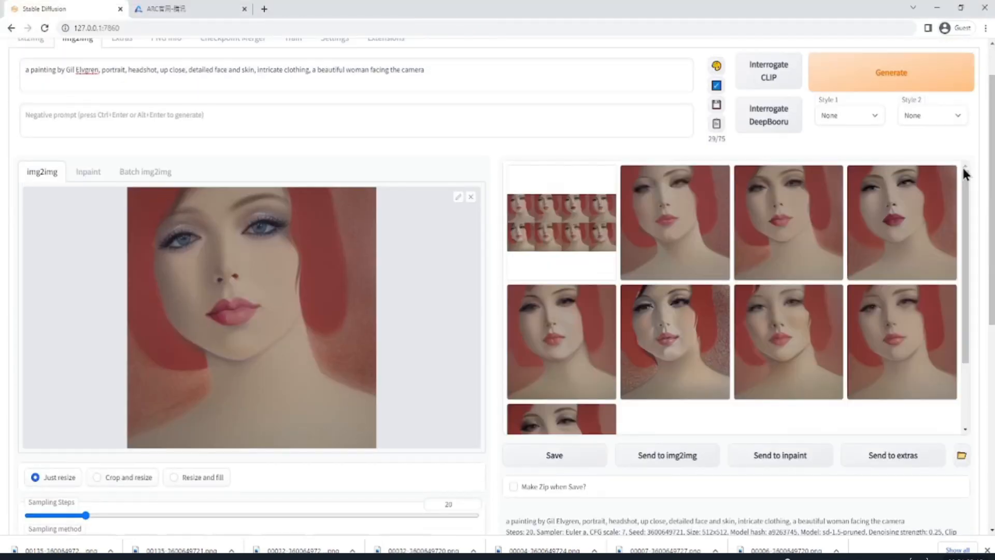
left_click(823, 70)
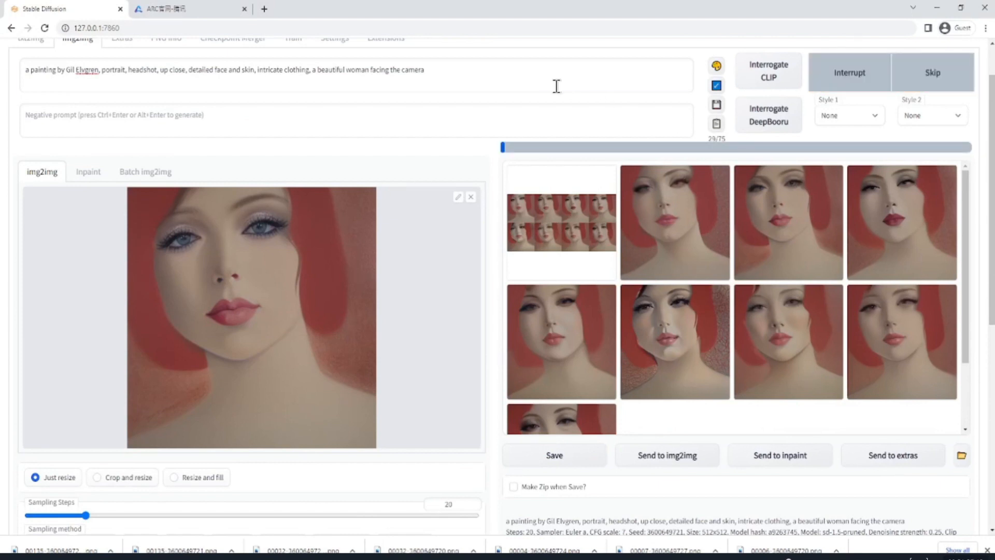
left_click(556, 86)
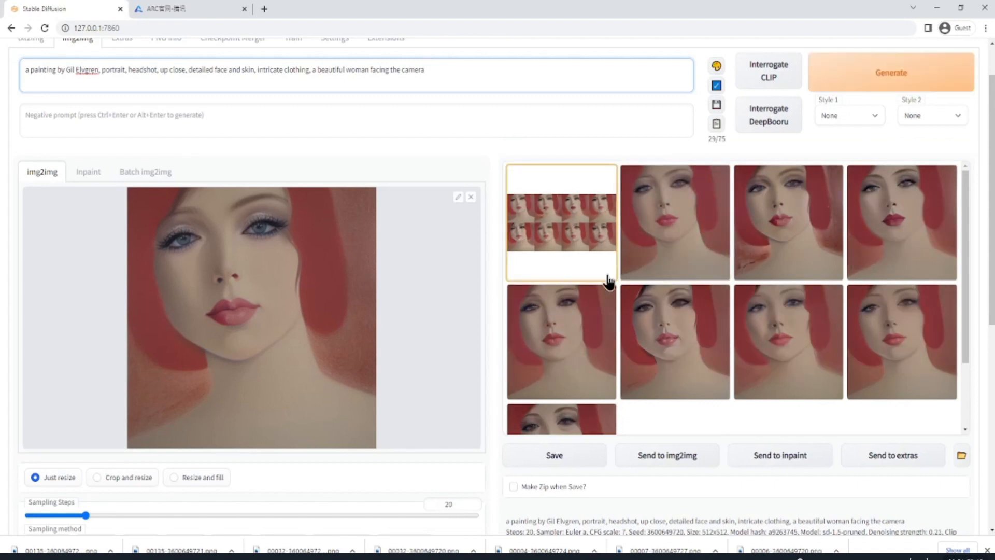
- Compare the first three generated variations and examine the third one, with the dark red lips, at enlarged size
left_click(671, 240)
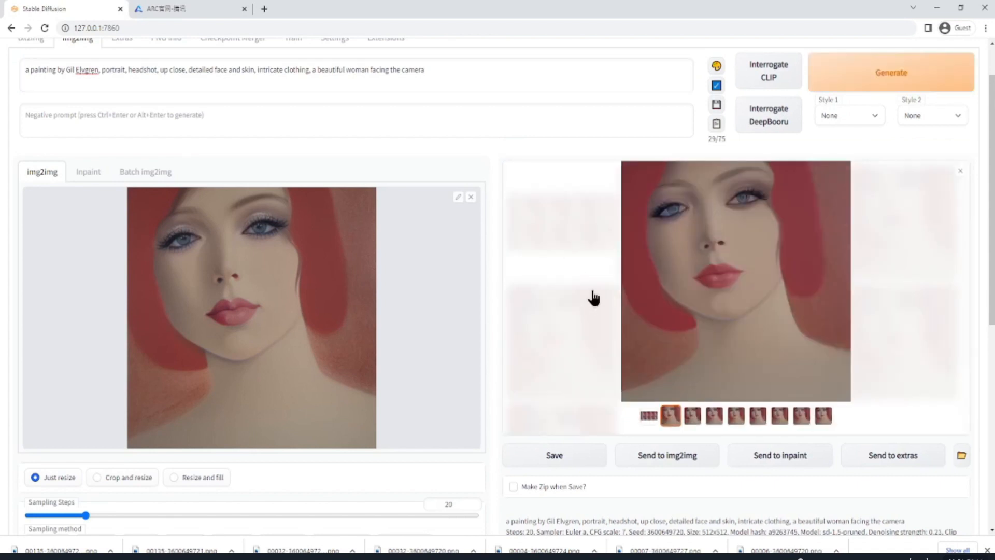
left_click(694, 421)
left_click(715, 421)
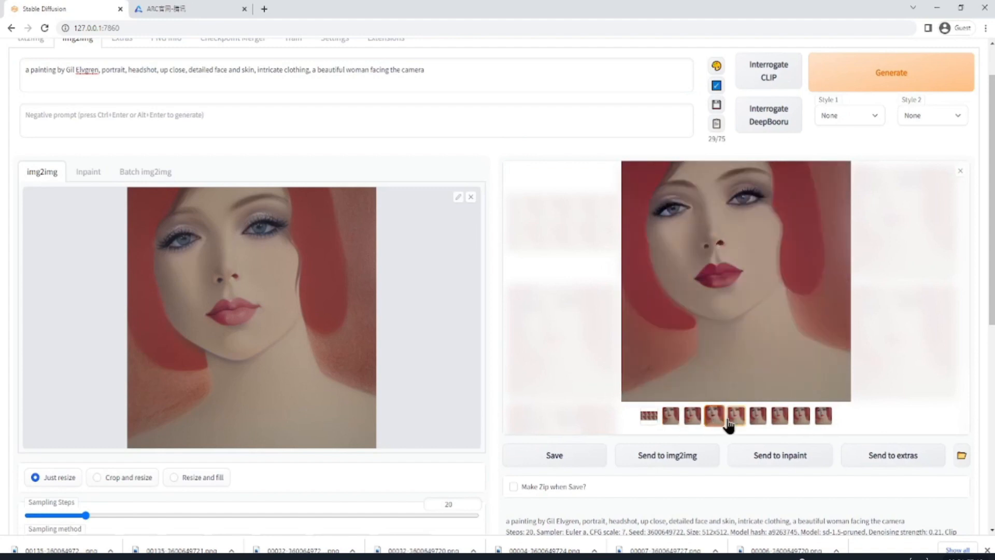
left_click(717, 308)
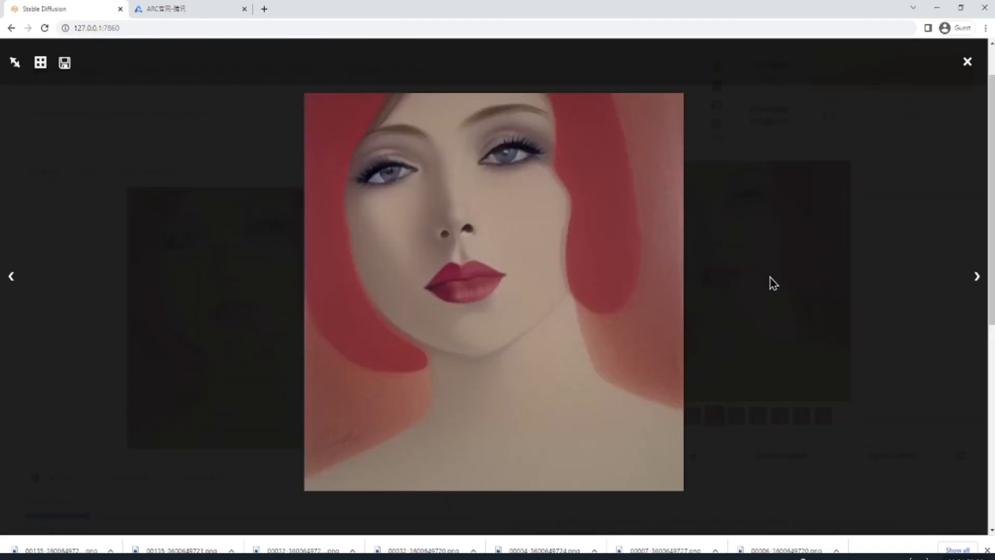
left_click(645, 267)
- Load the third variation into inpainting without the old mask, and mask the faint signature in the portrait's lower-left corner
left_click(775, 457)
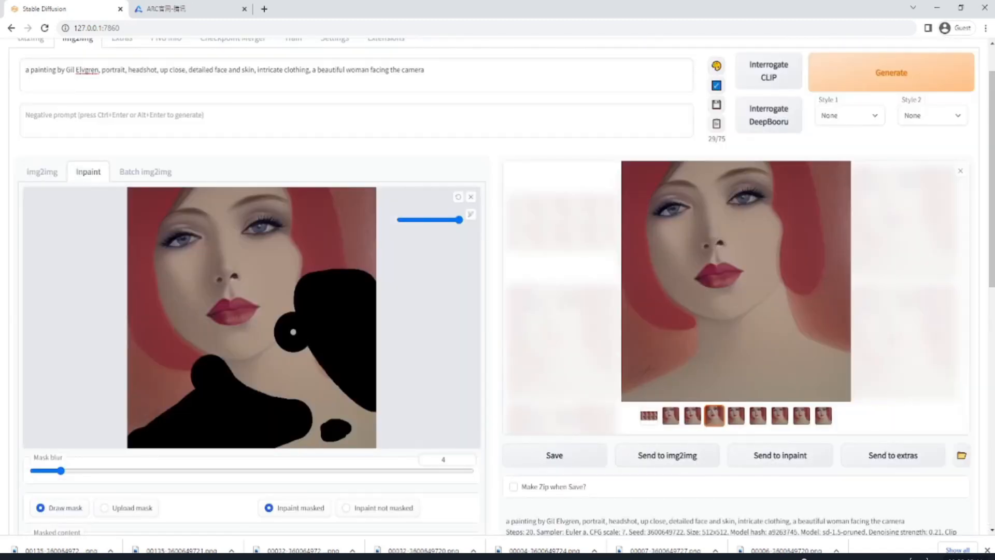
left_click(471, 197)
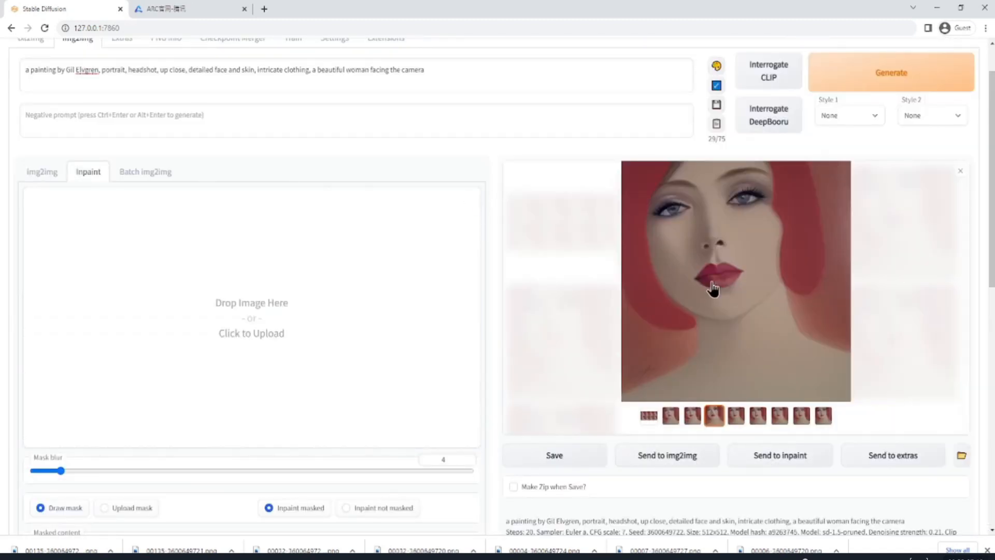
left_click_drag(713, 290, 251, 312)
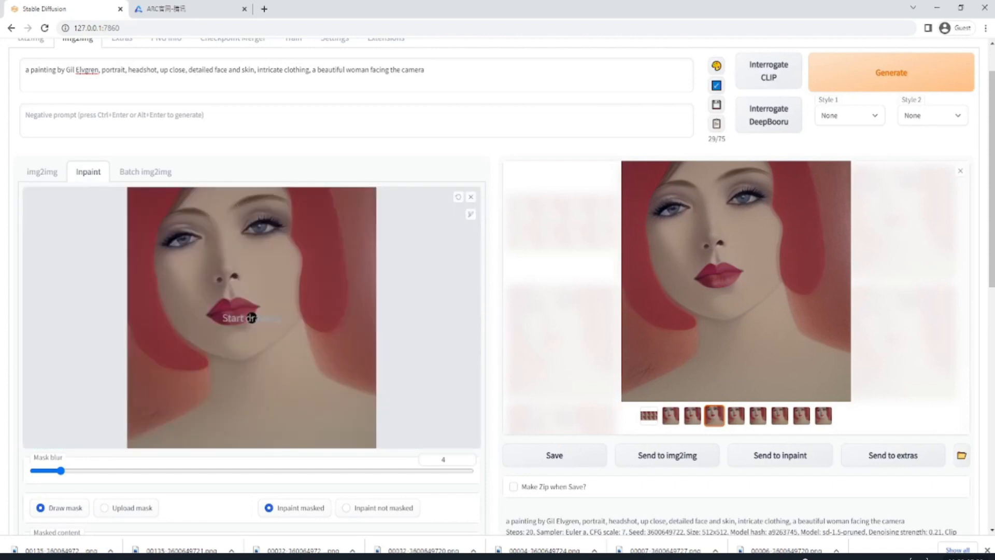
left_click(470, 214)
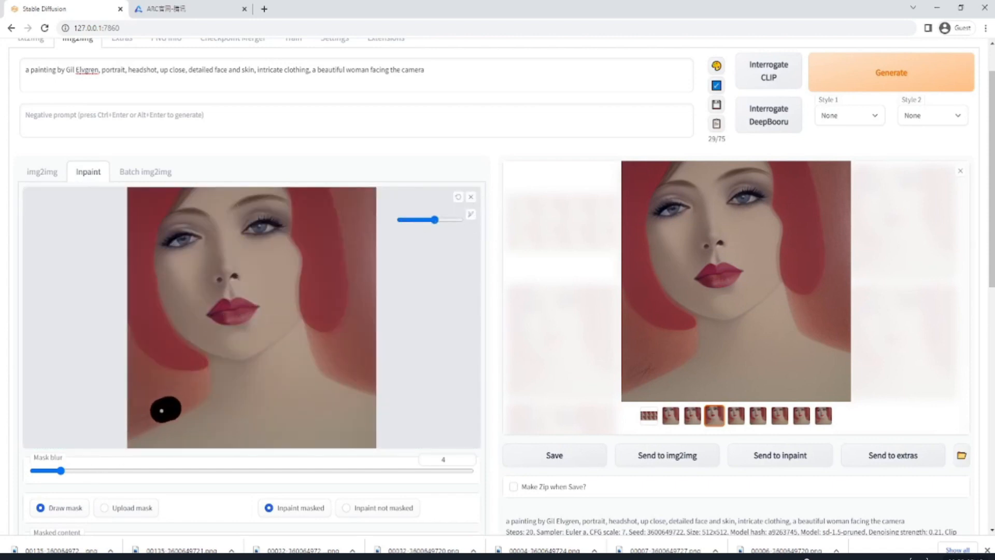
left_click_drag(162, 410, 133, 425)
- Clear the prompt text and generate inpainted versions of the masked signature area
triple_click(218, 70)
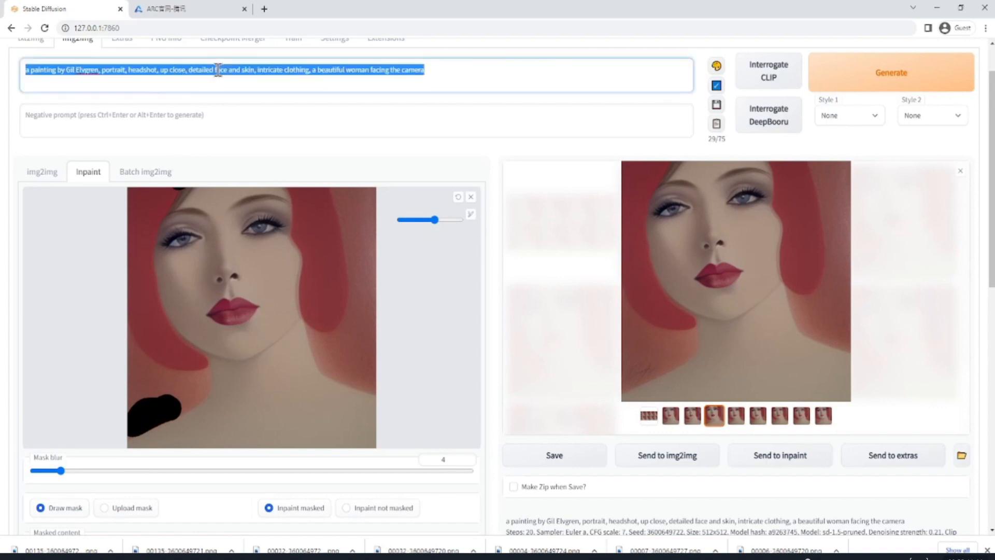
key("BackSpace")
left_click(960, 171)
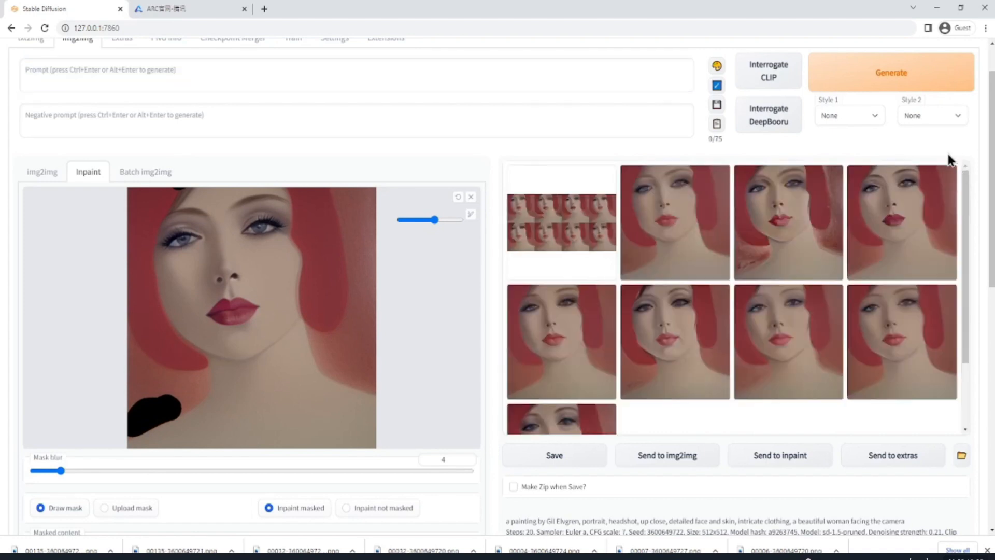
left_click(910, 78)
left_click(530, 76)
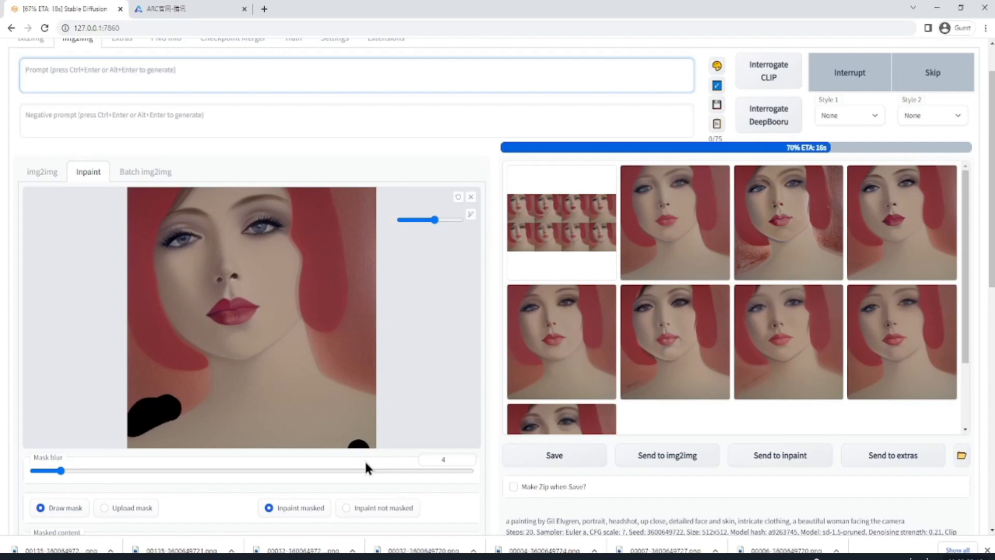
- Raise the inpainting denoising strength to 0.78 and interrupt the running generation
scroll(364, 459, "down", 4)
scroll(88, 456, "down", 4)
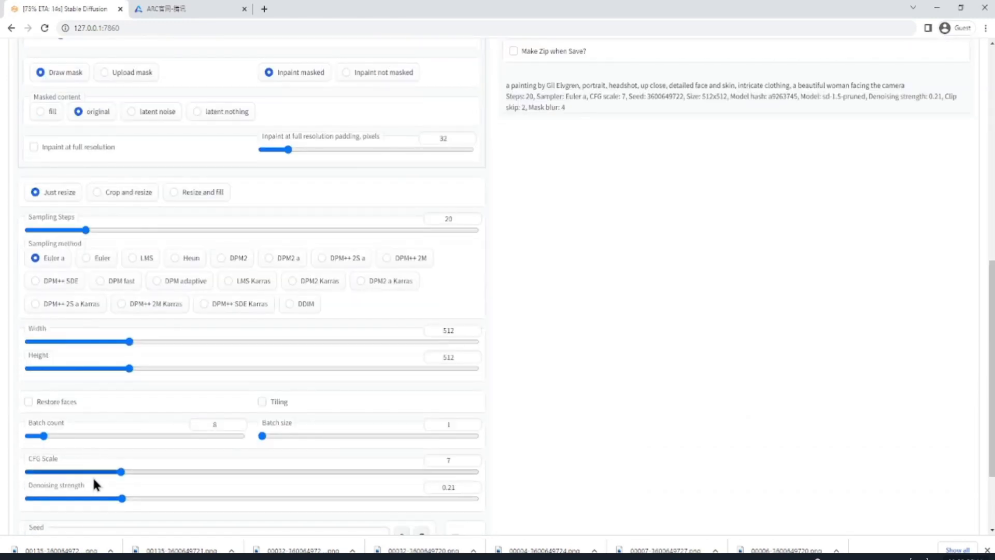
left_click_drag(115, 497, 374, 505)
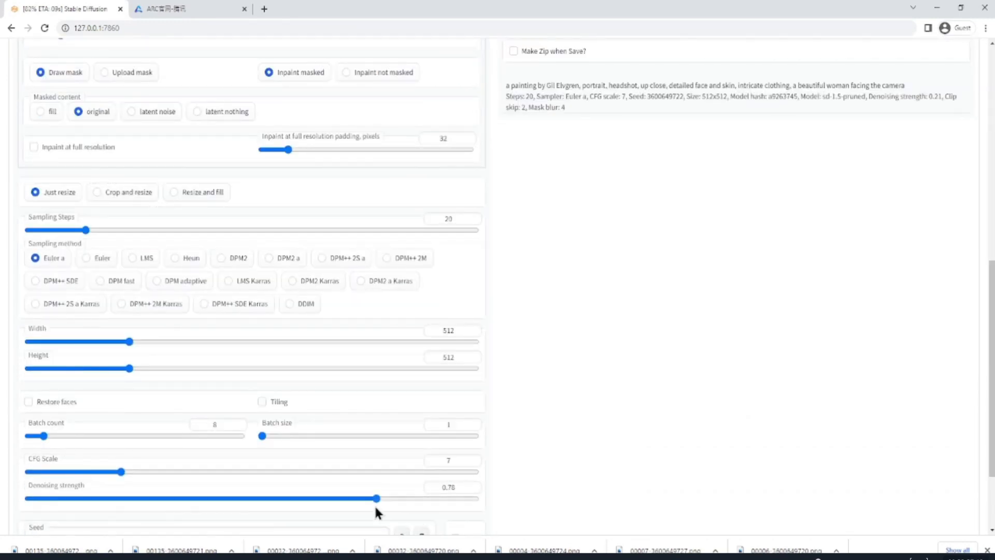
scroll(626, 462, "up", 7)
scroll(626, 461, "up", 2)
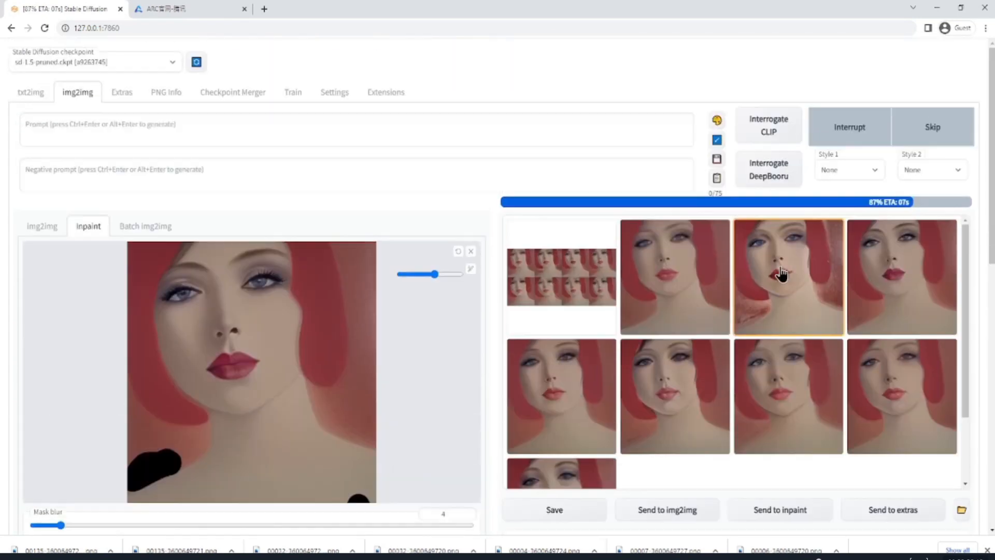
left_click(855, 138)
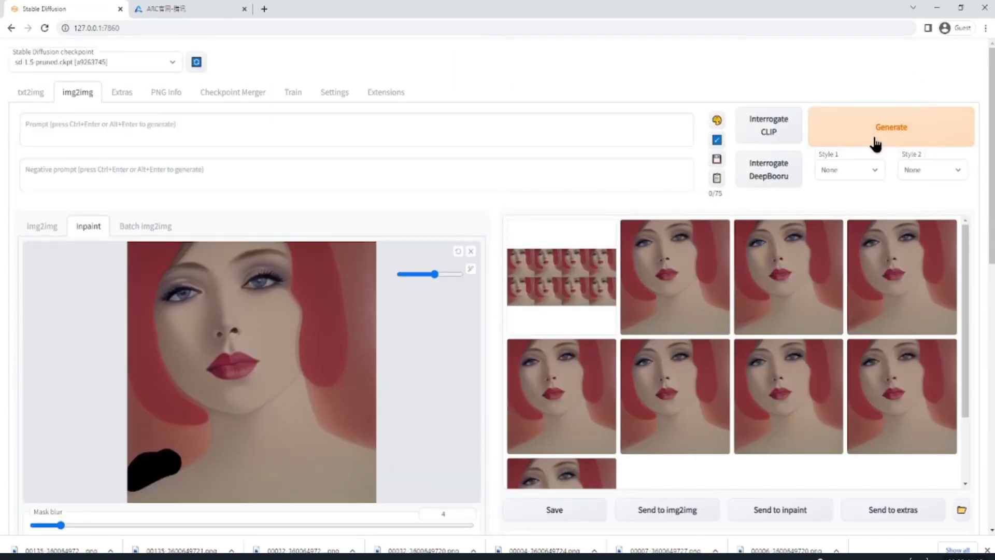
- Enlarge the first inpainted result, save the image to disk and close the enlarged view
left_click(698, 275)
left_click(699, 271)
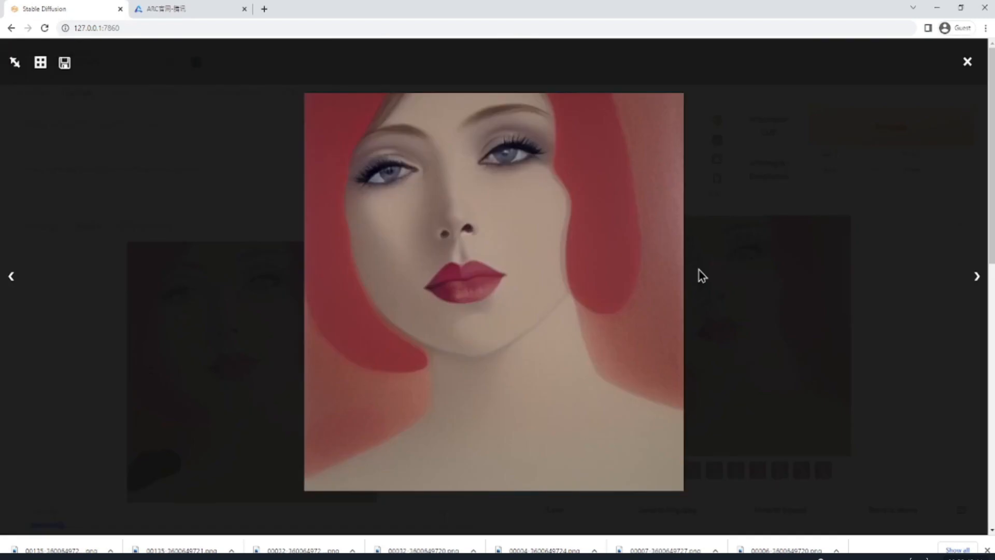
right_click(500, 185)
left_click(507, 203)
left_click(386, 303)
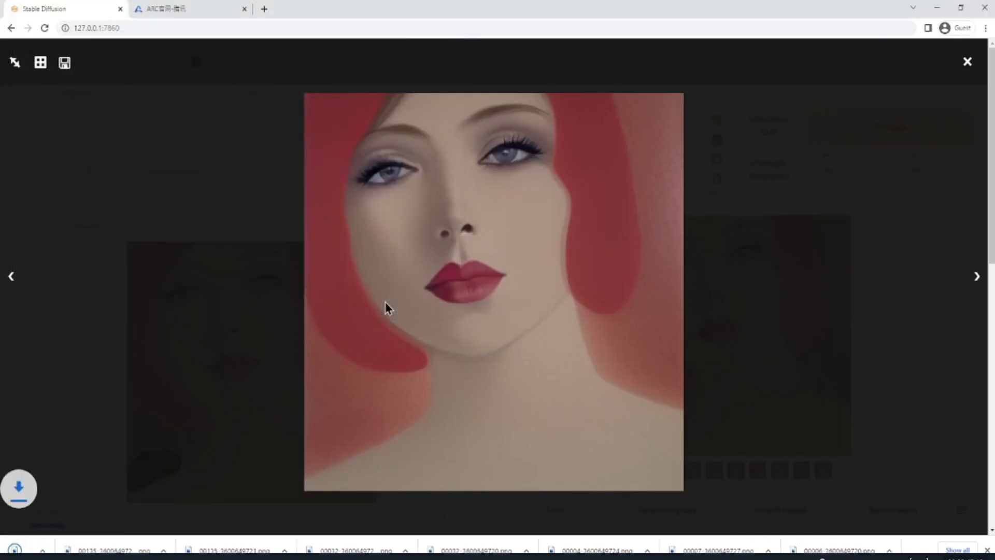
mouse_move(241, 557)
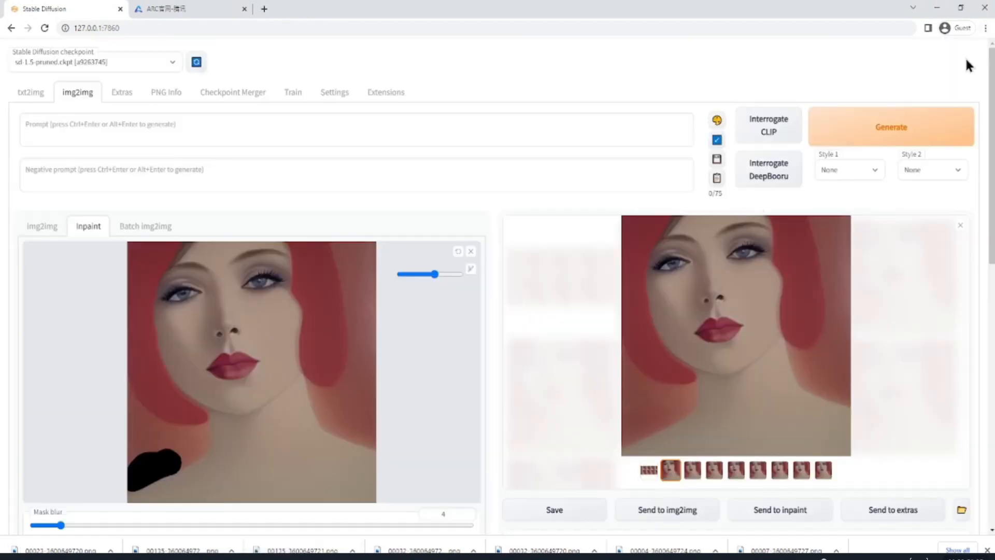
left_click(968, 61)
- Extend the inpaint mask over the right-hand shoulder, hair tip and background beside the neck, and generate a new batch
mouse_move(371, 431)
left_mouse_down()
mouse_move(372, 446)
mouse_move(332, 440)
mouse_move(305, 414)
mouse_move(302, 388)
mouse_move(360, 430)
mouse_move(312, 411)
mouse_move(316, 434)
left_mouse_up()
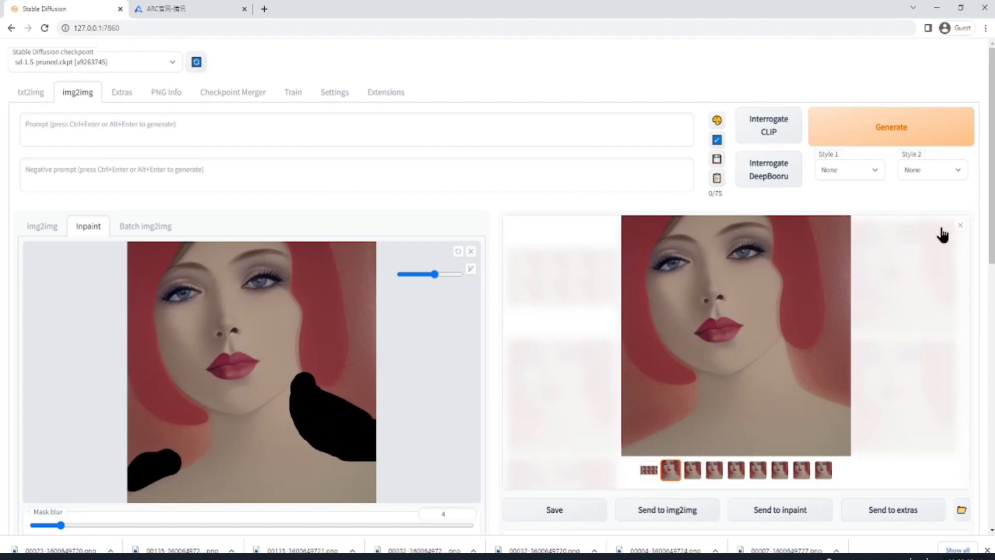
left_click(961, 226)
left_click(915, 137)
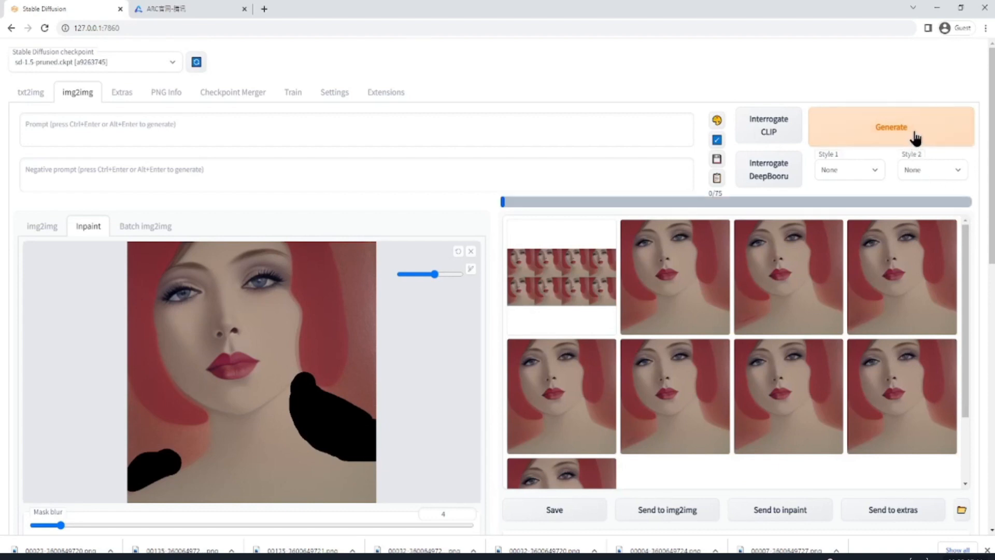
left_click(417, 128)
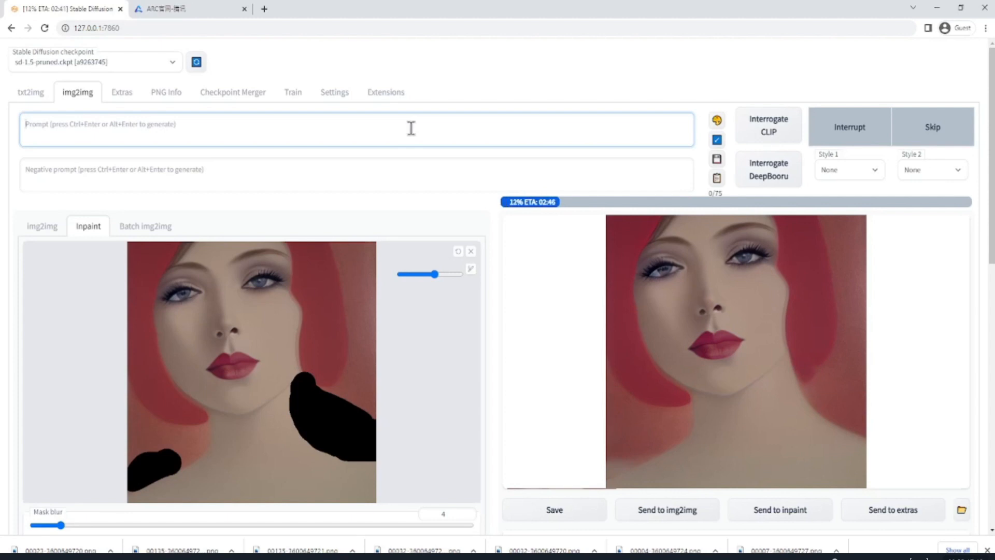
mouse_move(241, 557)
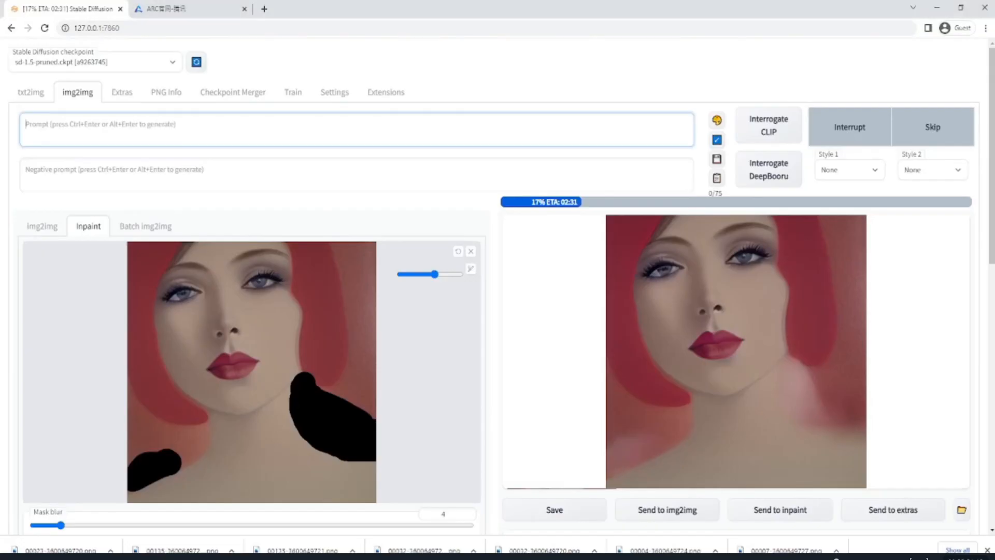
- Switch to the ARC page, run Human Matting on the newly saved portrait and reveal the whole background-free result
left_click(207, 14)
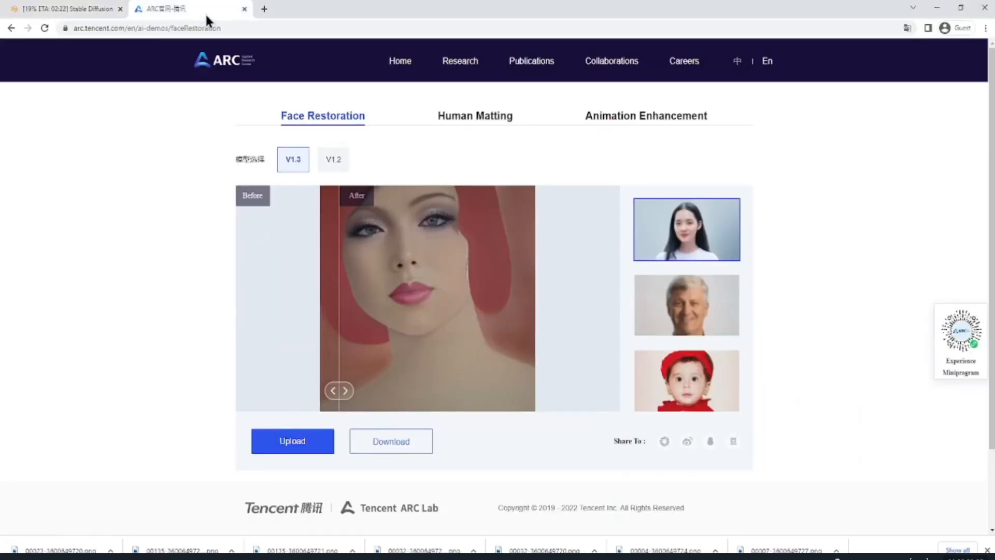
left_click(486, 116)
left_click(307, 449)
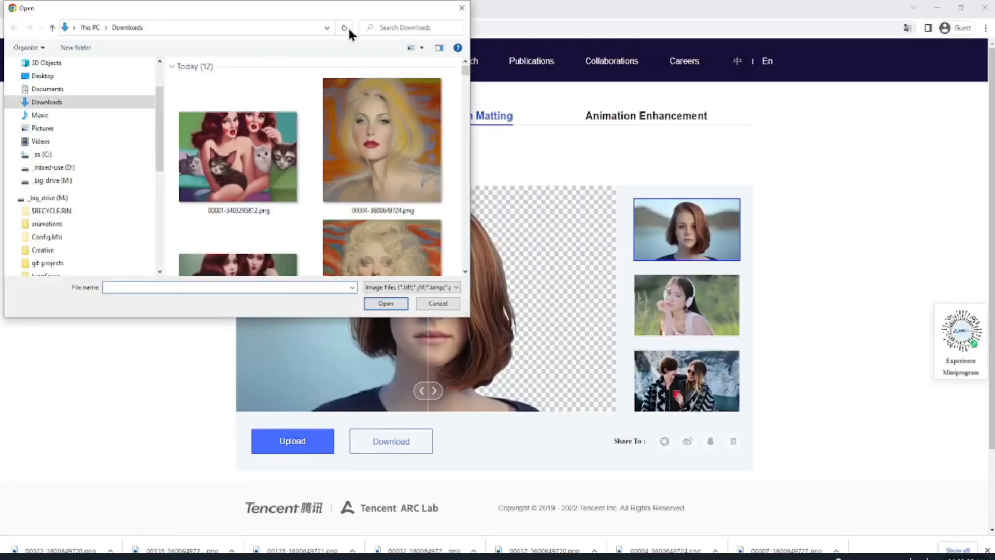
double_click(190, 111)
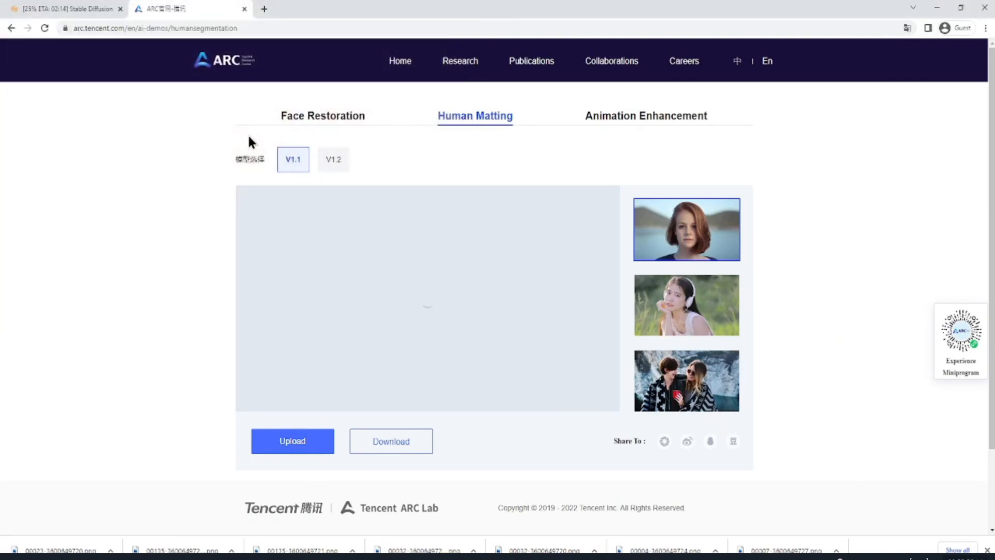
left_click_drag(431, 393, 320, 392)
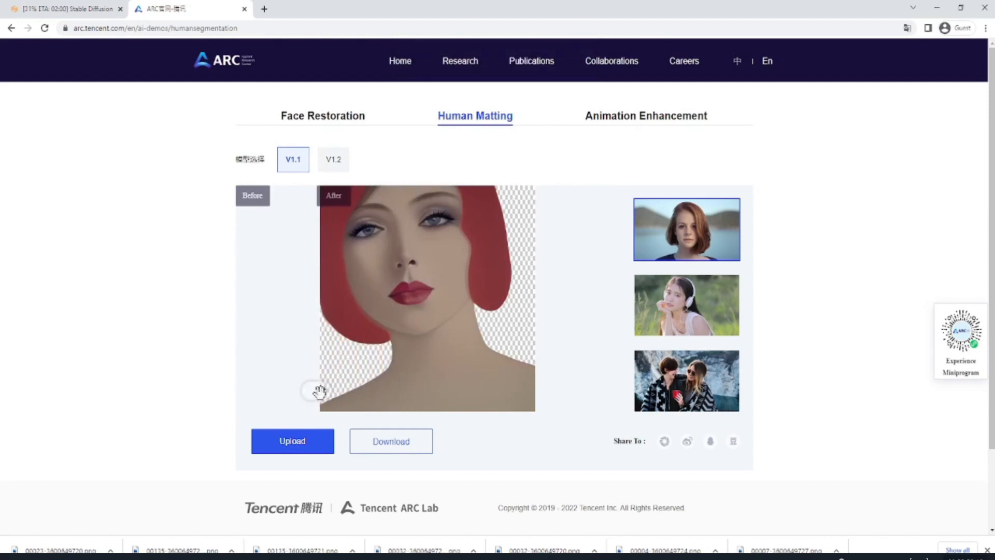
- Download the background-free portrait and open it in Fireworks
left_click(111, 550)
left_click(150, 509)
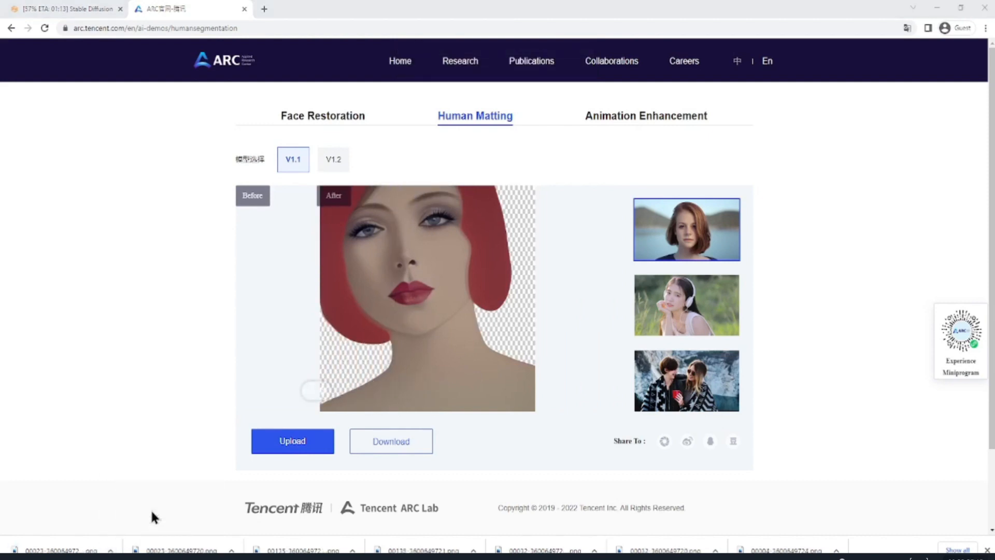
left_click(397, 444)
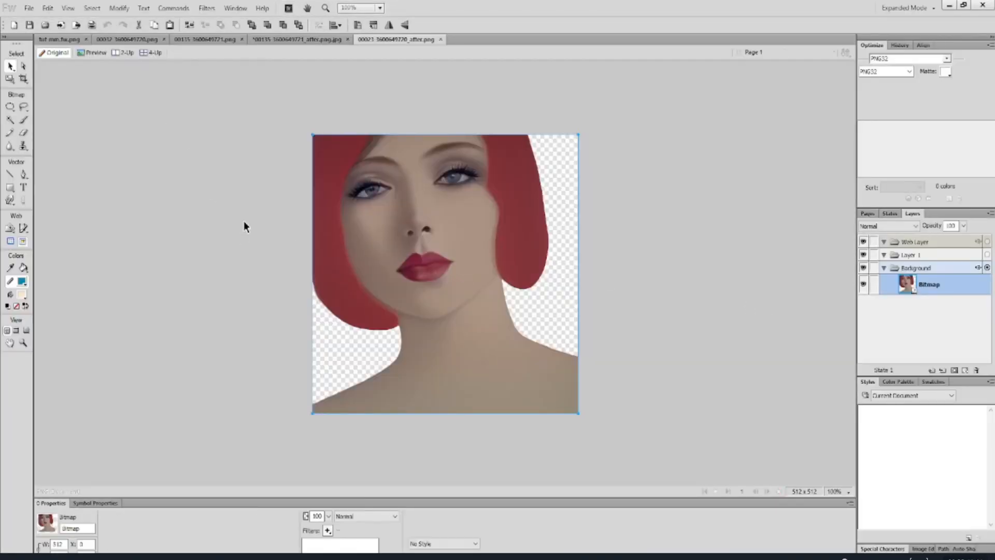
- Return to the browser, go to Pixabay and search its images for "leather"
key("alt+Tab")
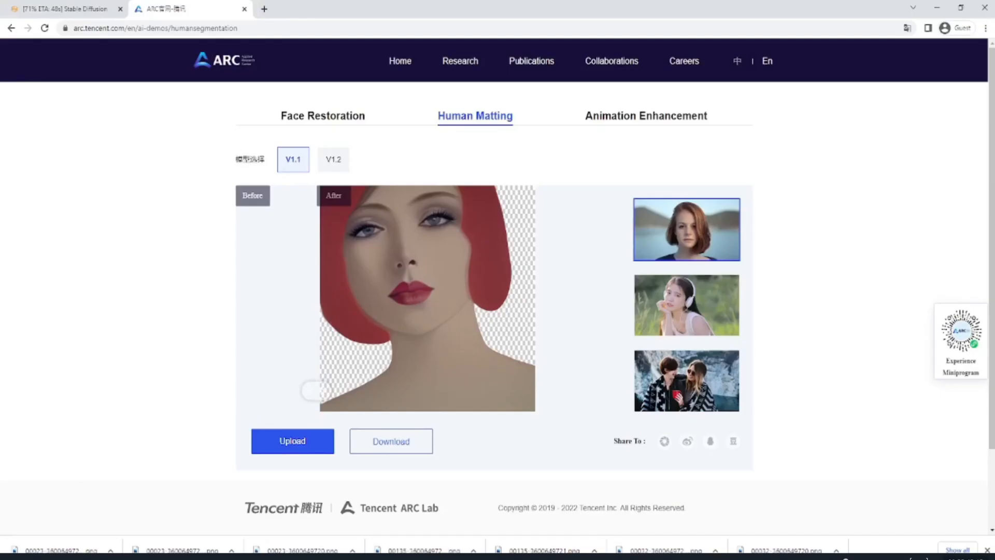
left_click(277, 30)
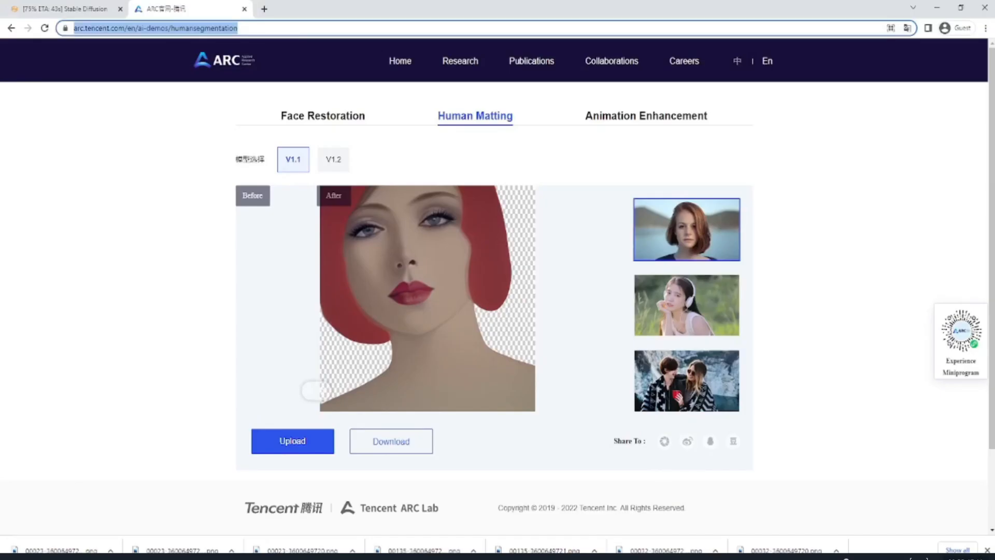
type("pixabay")
key("Return")
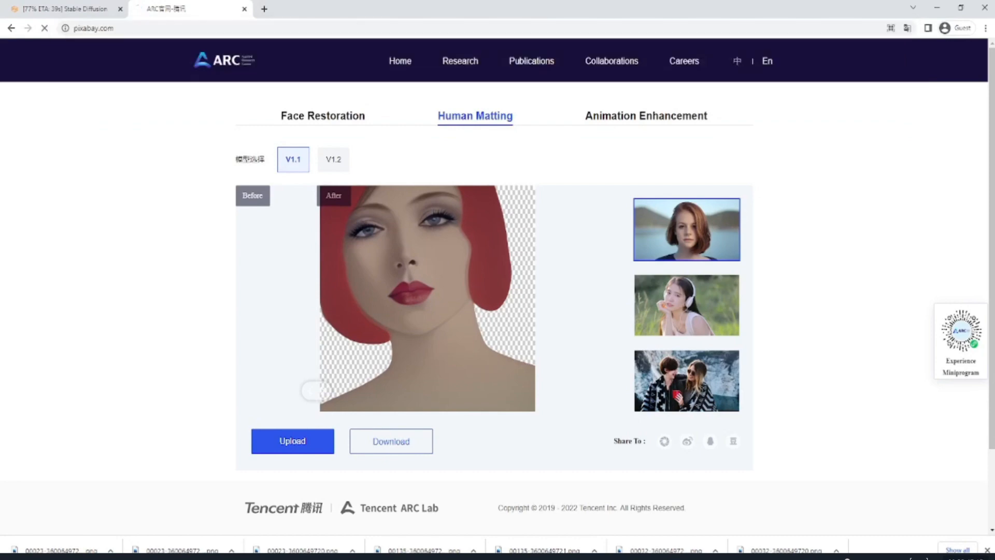
type("leather")
key("Return")
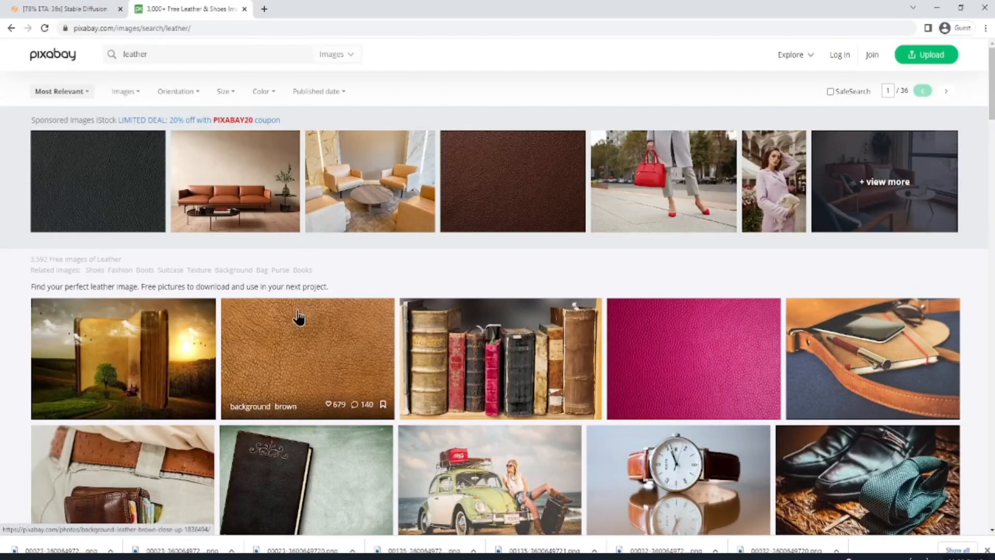
- Find the turquoise leather texture in the results and request its 1920×1276 JPG download
scroll(298, 316, "down", 15)
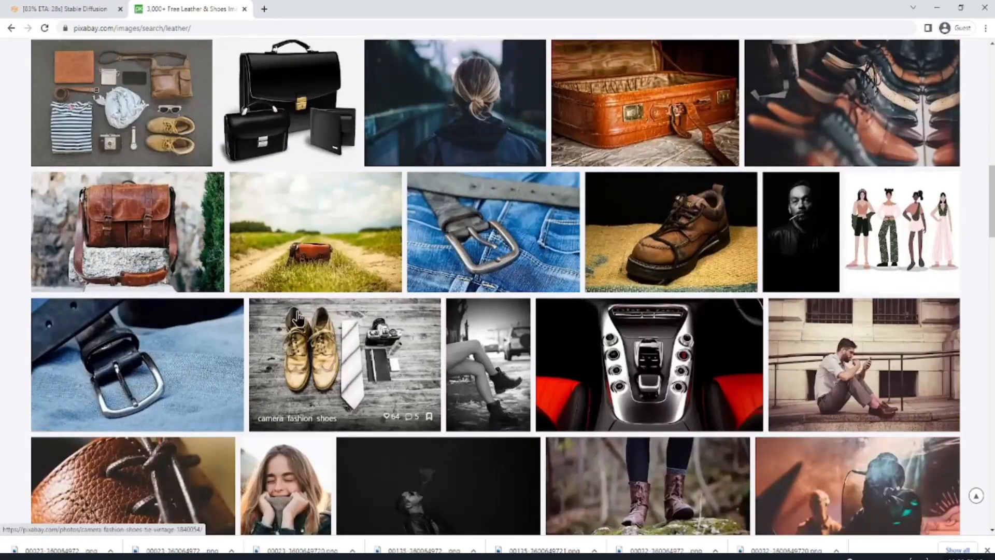
scroll(298, 316, "down", 9)
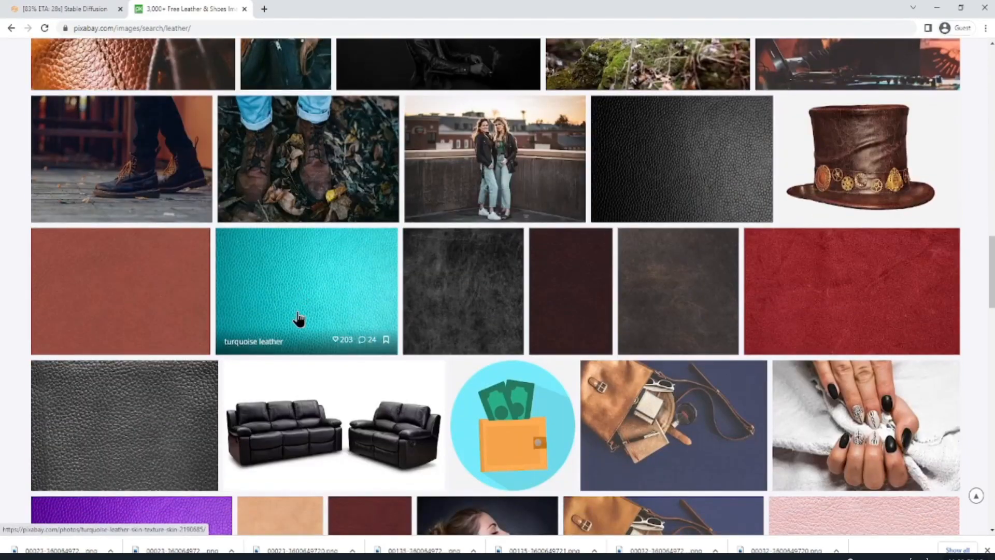
left_click(273, 304)
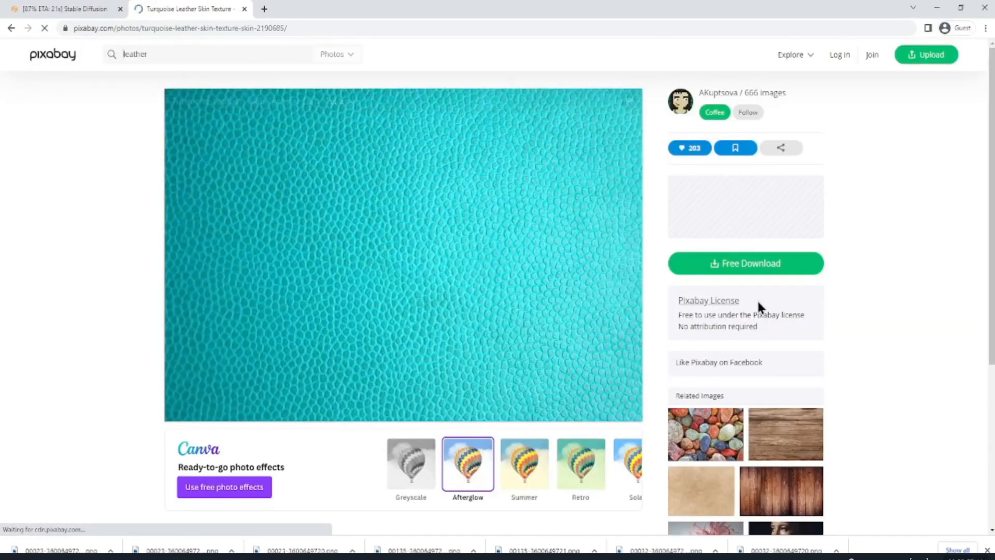
left_click(753, 264)
left_click(687, 365)
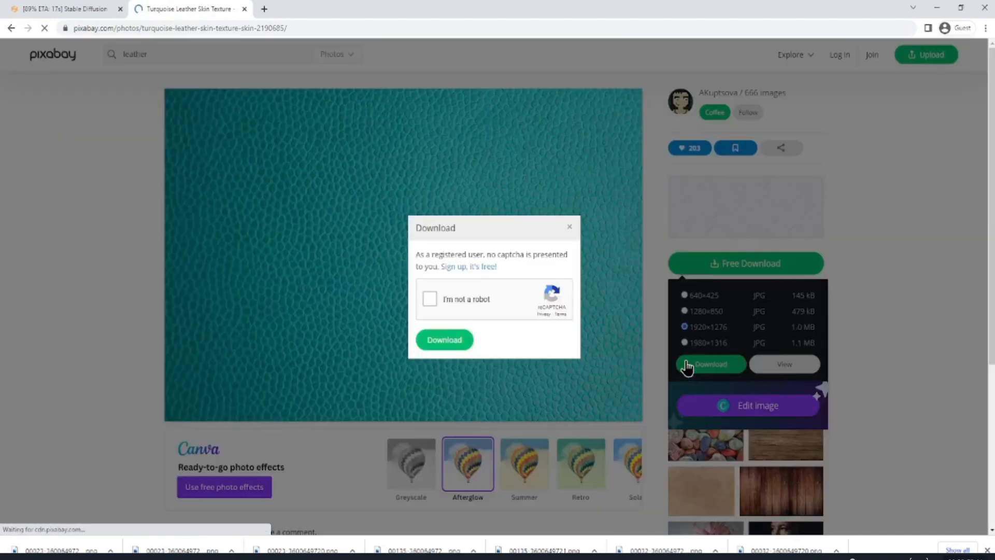
- Complete the robot check by selecting all the bus images, and download the leather texture
left_click(430, 298)
left_click(485, 345)
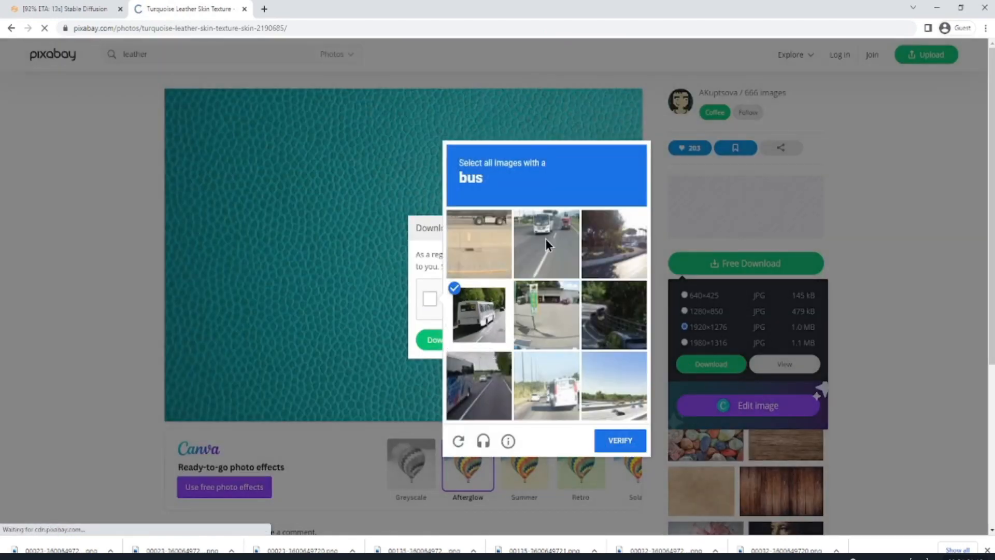
left_click(545, 239)
left_click(545, 386)
left_click(486, 386)
left_click(622, 441)
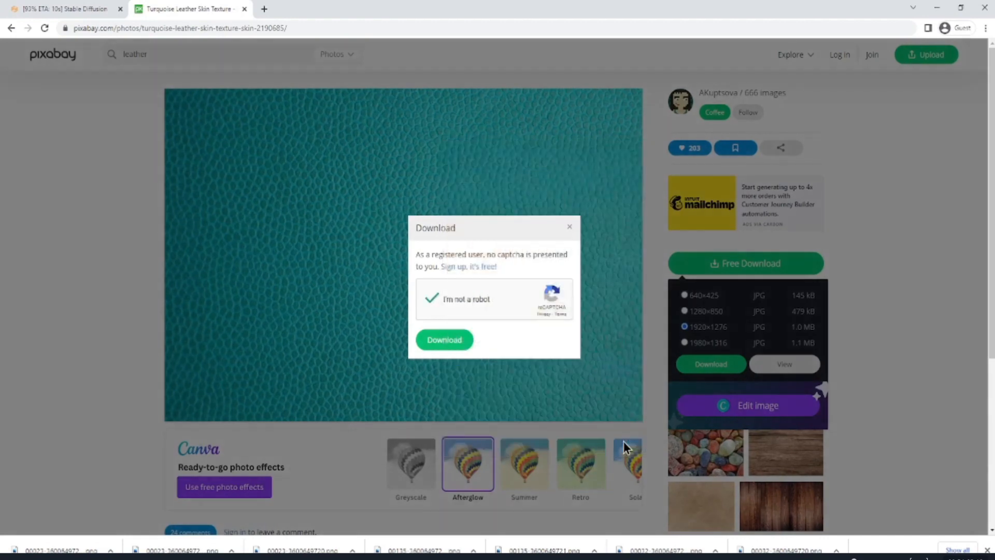
left_click(456, 346)
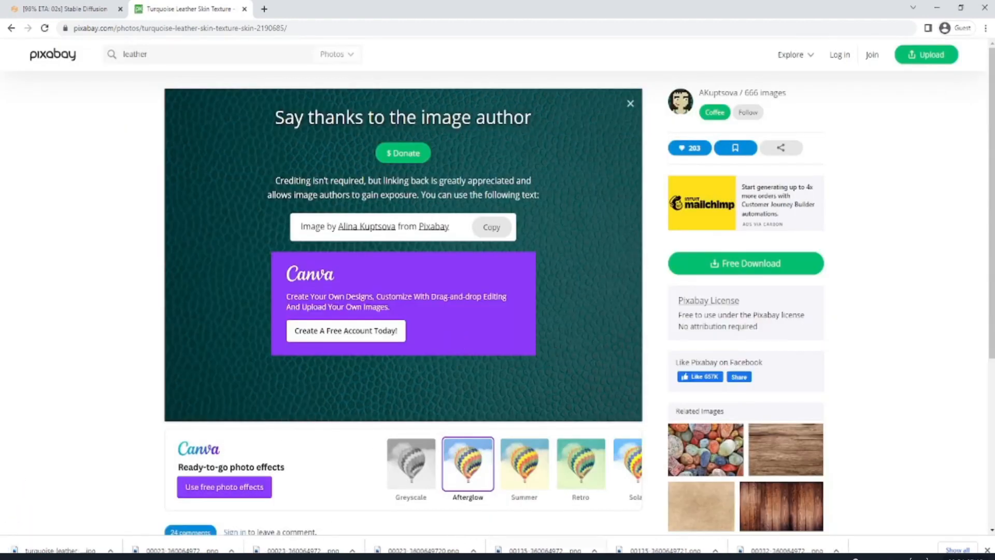
- In Fireworks, import turquoise-leather-ged611a60c_1920.jpg into the cut-out portrait document and move it over the canvas
left_click(326, 557)
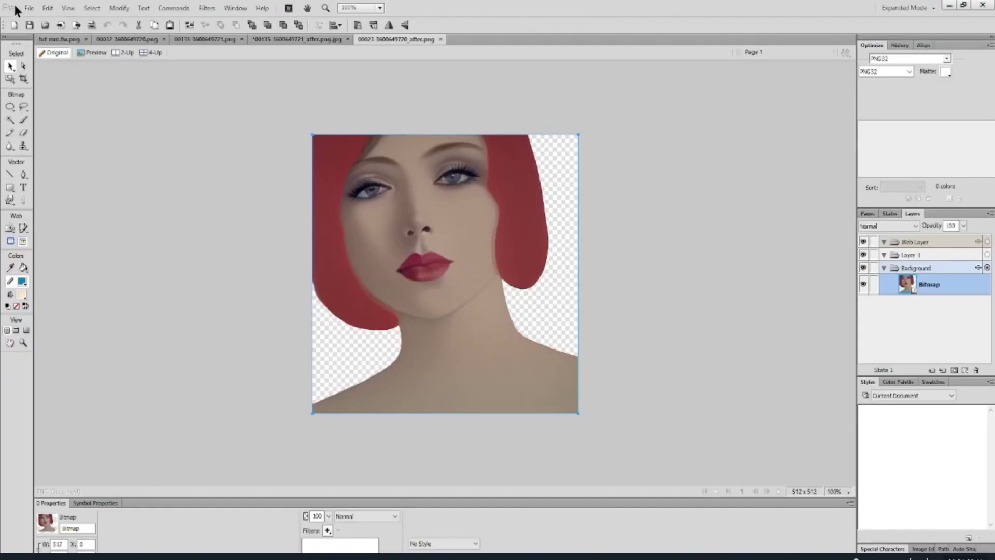
left_click(28, 8)
left_click(53, 185)
left_click(431, 344)
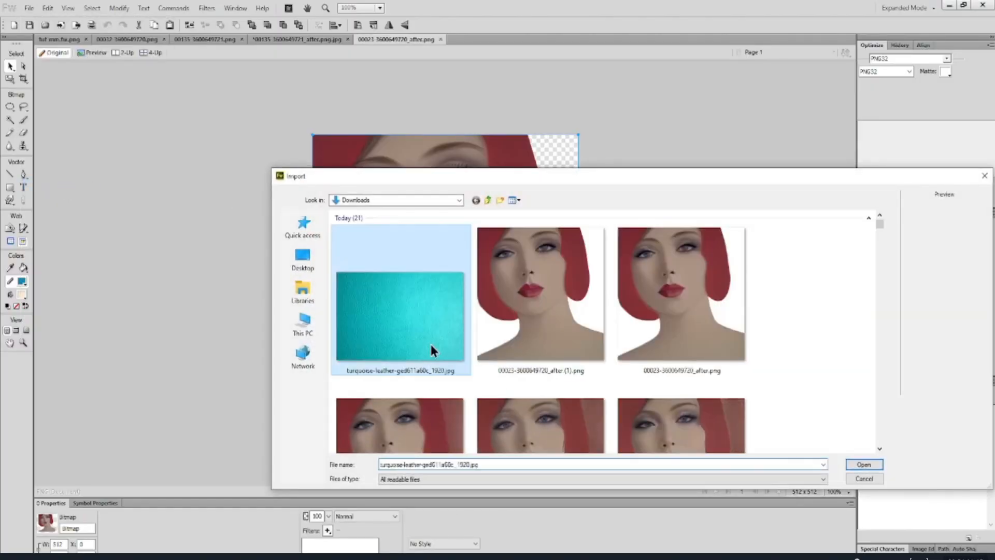
double_click(431, 344)
left_click(290, 114)
left_click_drag(609, 297, 401, 266)
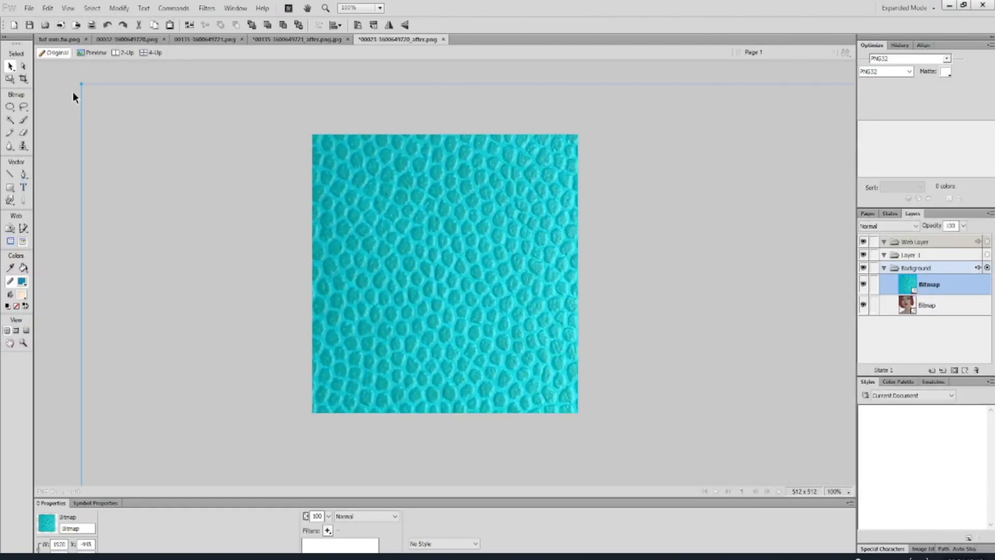
- Scale the leather texture down to about 790 px wide and position it so it covers the whole canvas
left_click(11, 79)
left_click_drag(79, 86, 390, 309)
left_click_drag(623, 426, 374, 258)
left_click_drag(144, 136, 363, 296)
left_click_drag(520, 410, 400, 234)
left_click_drag(242, 111, 272, 131)
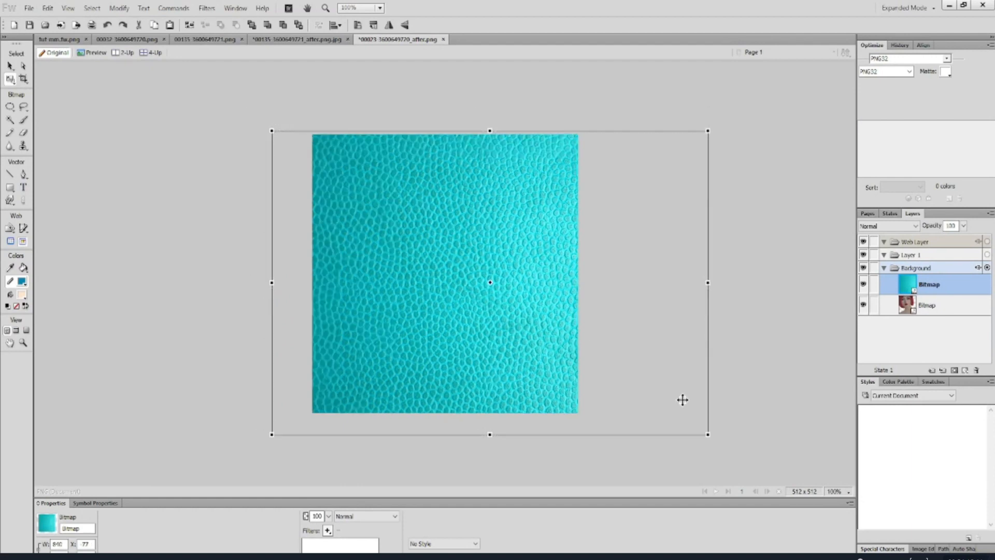
left_click_drag(708, 434, 682, 416)
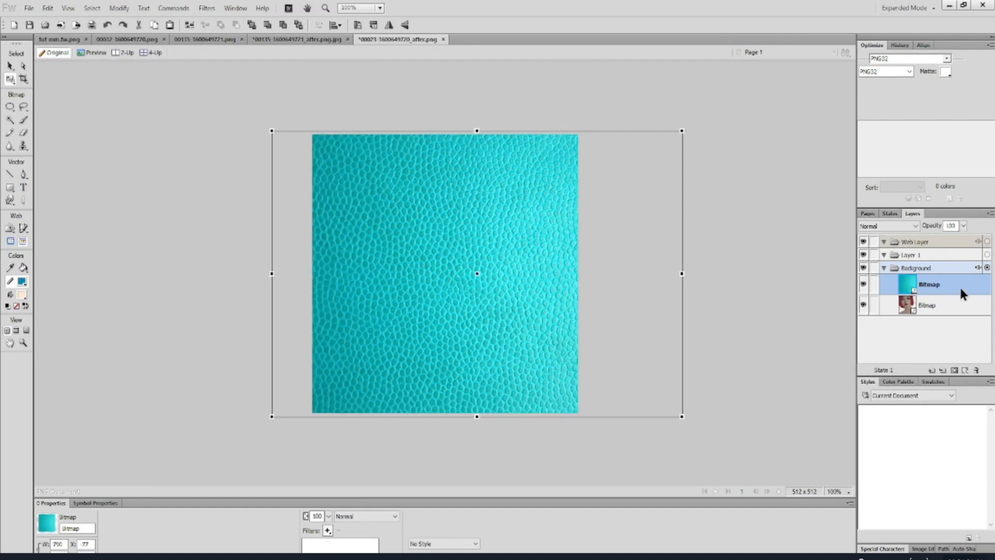
- Move the leather layer beneath the portrait and colorize it red with Hue/Saturation at hue 0, saturation 57 and lightness 32
left_click_drag(960, 285, 944, 311)
left_click(328, 531)
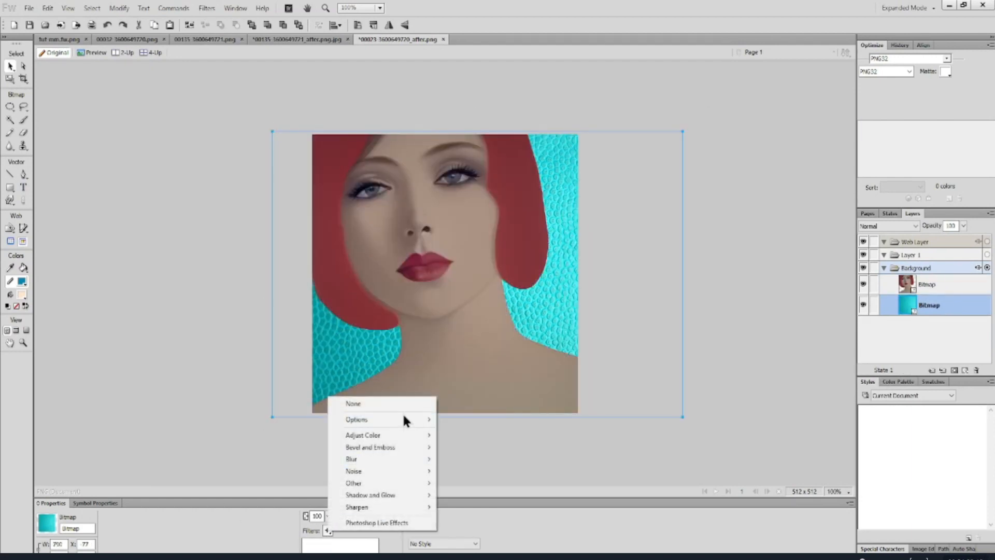
mouse_move(398, 419)
mouse_move(425, 435)
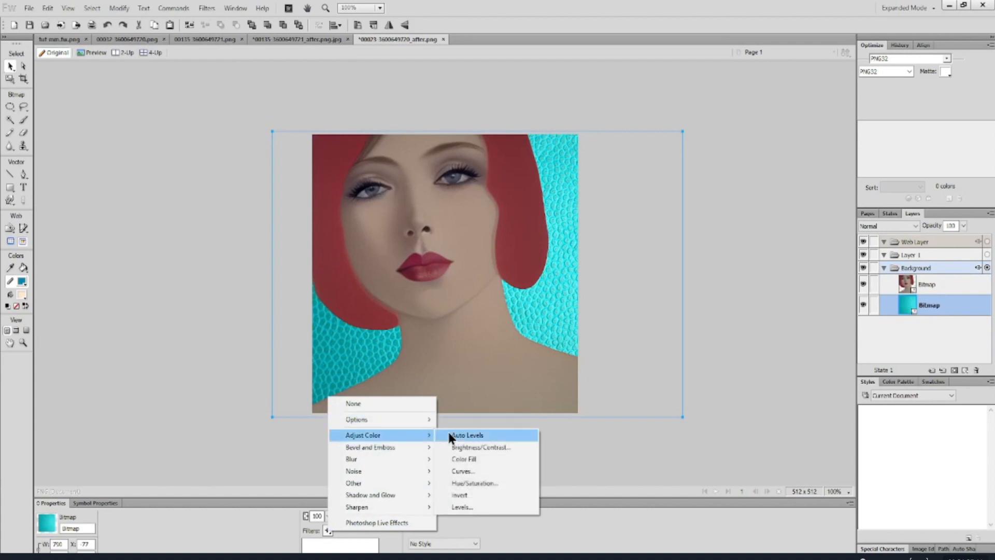
left_click(461, 481)
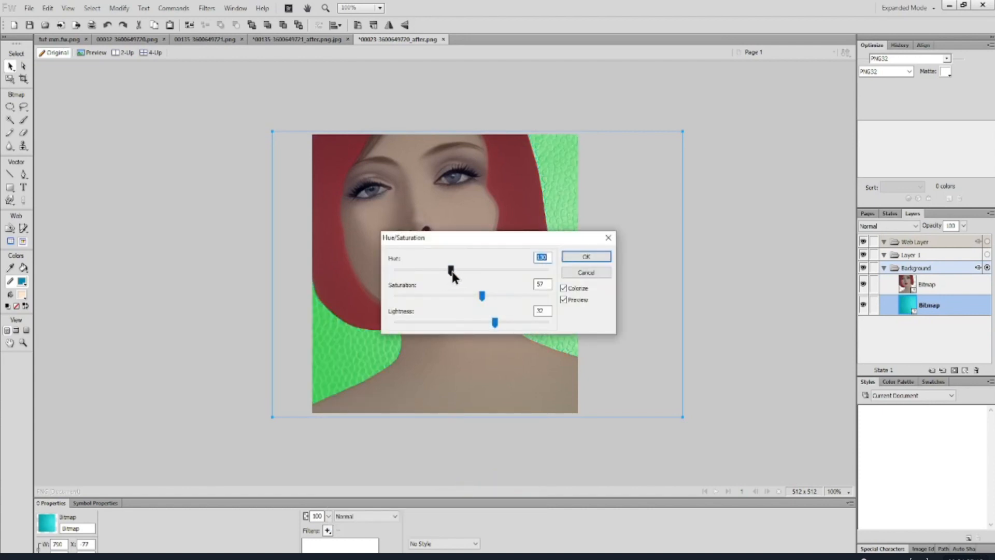
left_click_drag(418, 269, 400, 271)
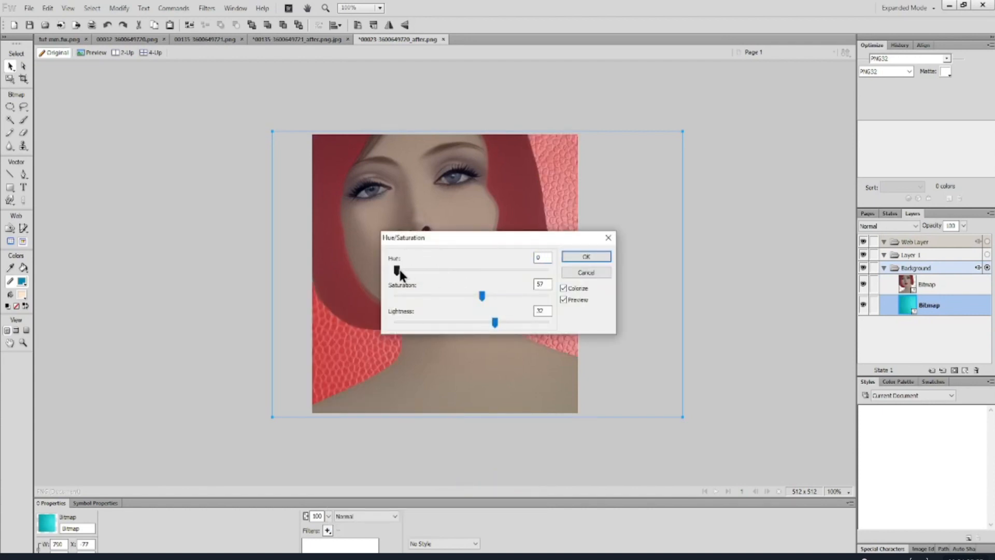
left_click(587, 256)
- Duplicate the portrait, lock the upper copy and shift the lower copy about 62 px to the right
left_click(454, 281)
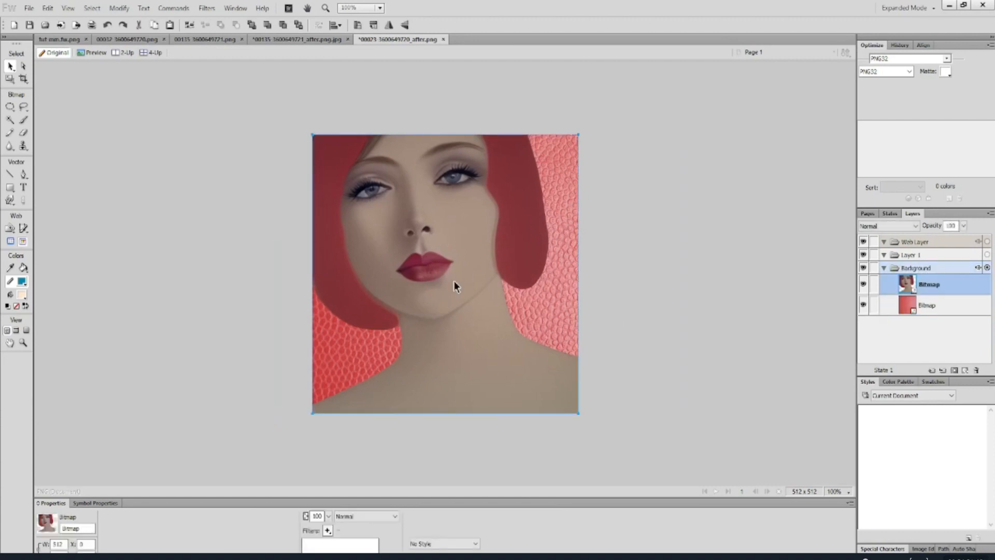
key("ctrl+c")
key("ctrl+v")
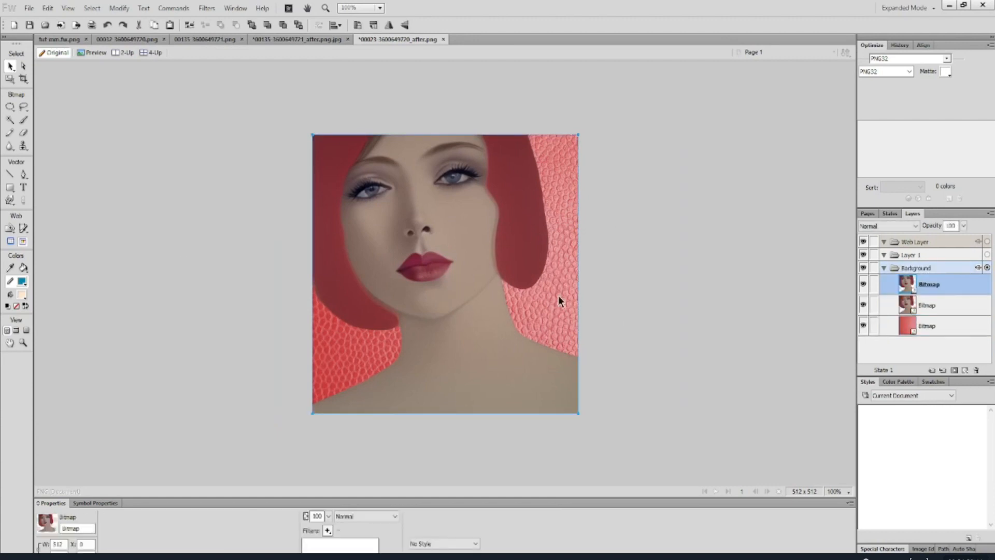
left_click(874, 285)
left_click(508, 354)
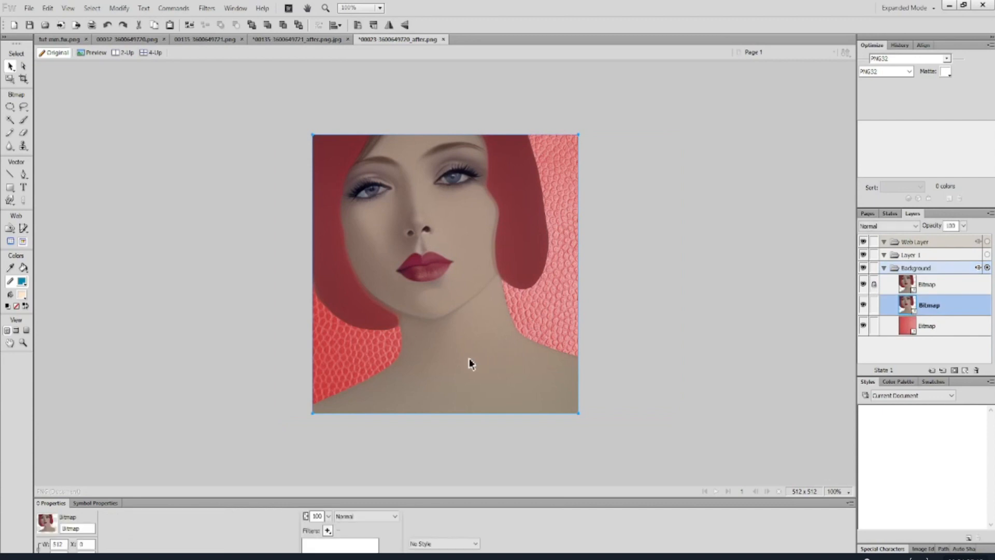
left_click_drag(469, 361, 501, 362)
- Apply a Gaussian Blur filter to the shifted portrait copy
left_click(328, 530)
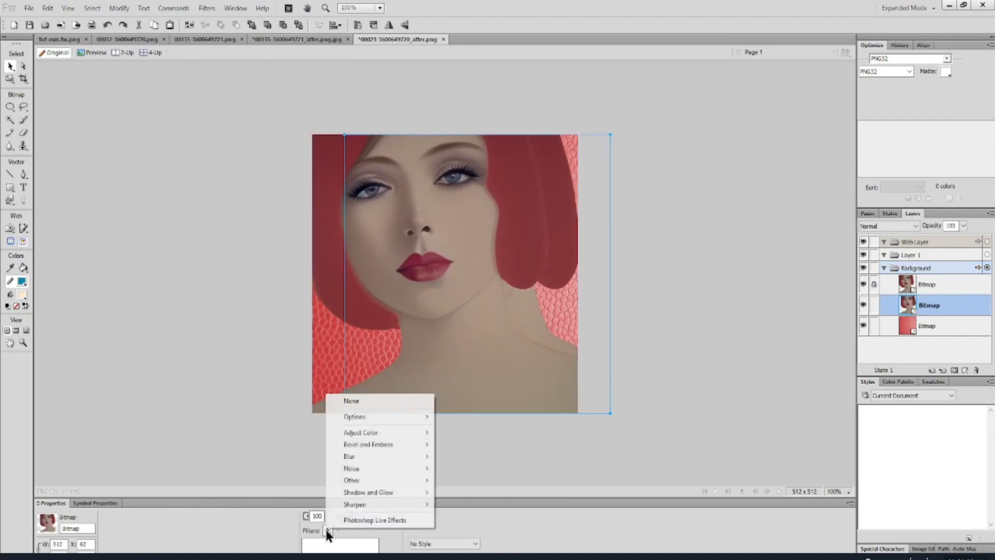
mouse_move(418, 457)
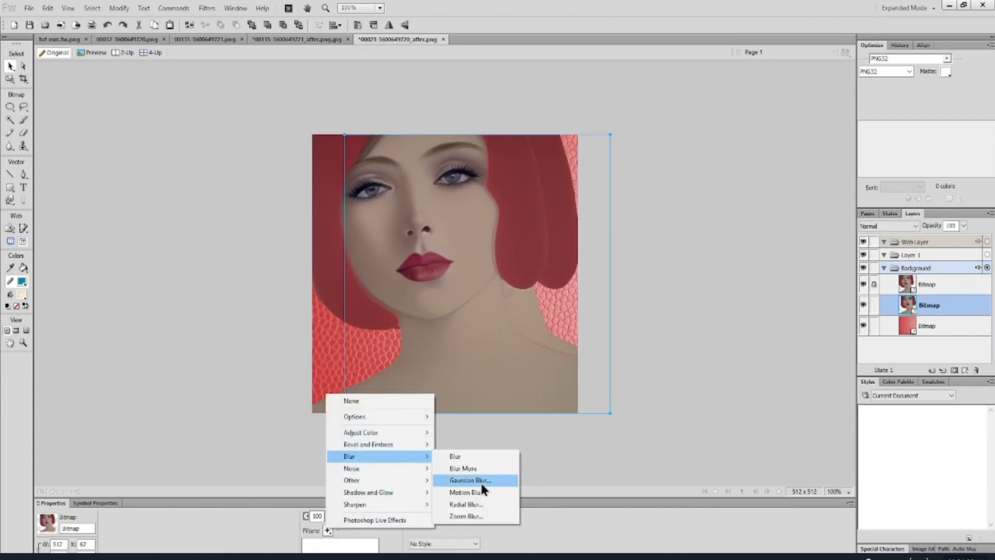
left_click(483, 482)
left_click(574, 276)
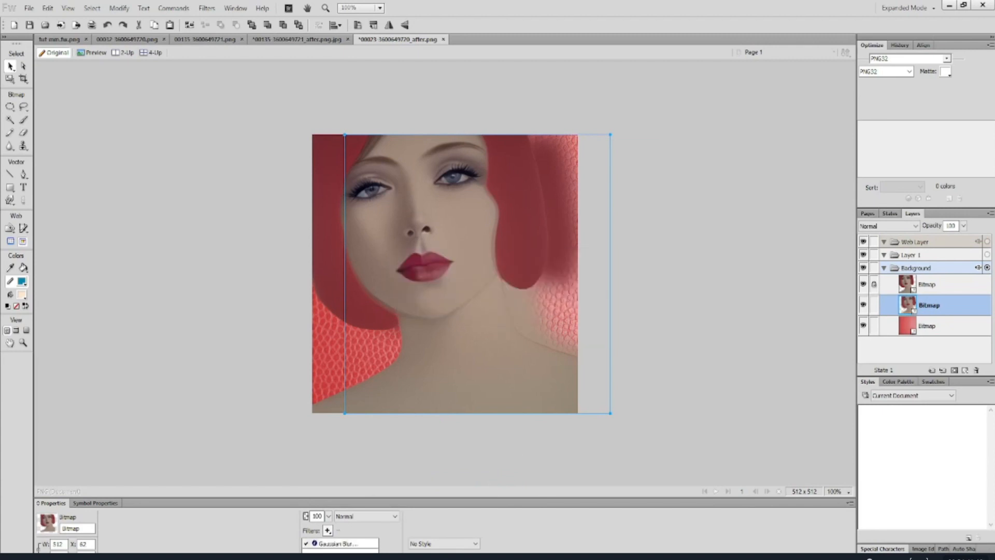
- Desaturate and darken the blurred portrait copy with a colorizing Hue/Saturation filter at hue 0, saturation 0 and lightness about -48
left_click(327, 530)
mouse_move(409, 434)
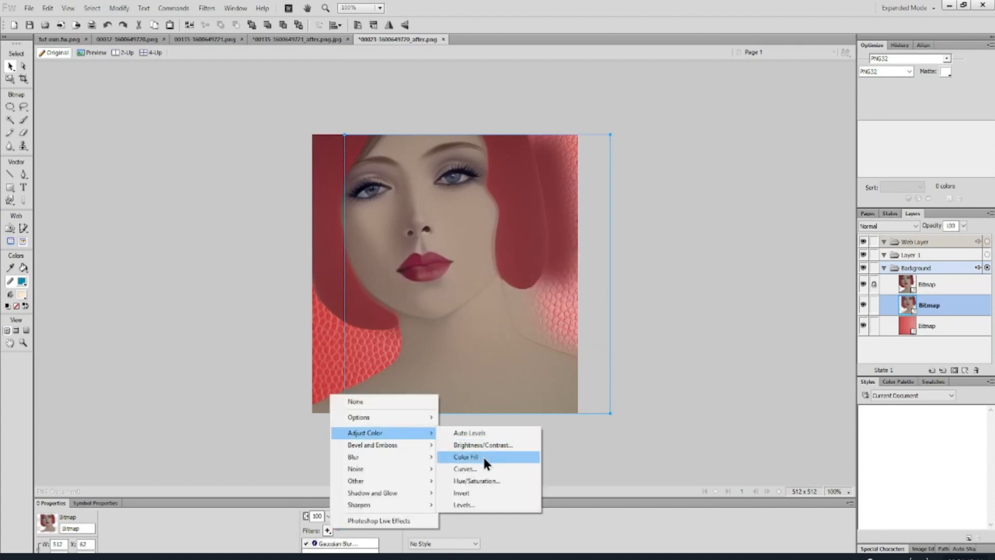
left_click(490, 480)
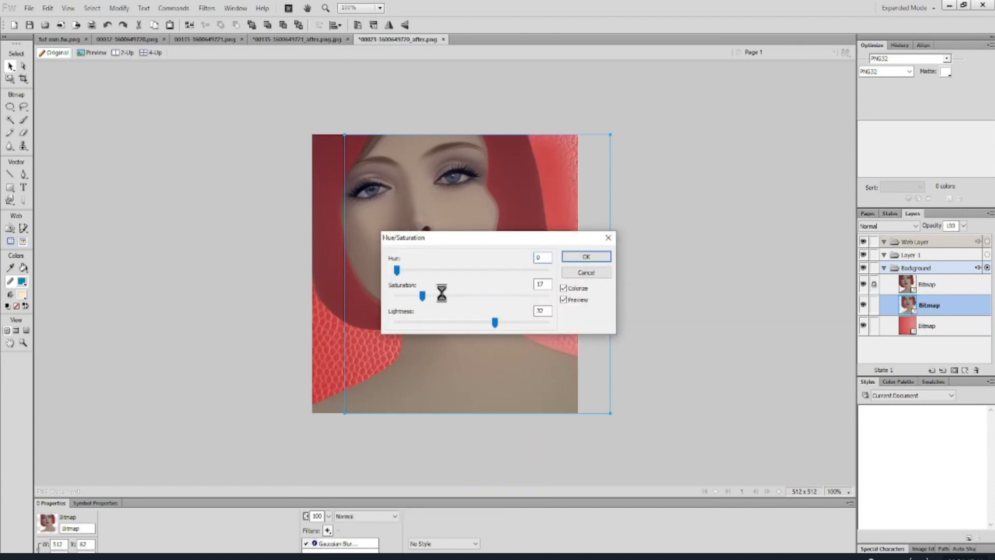
left_click(419, 295)
double_click(461, 324)
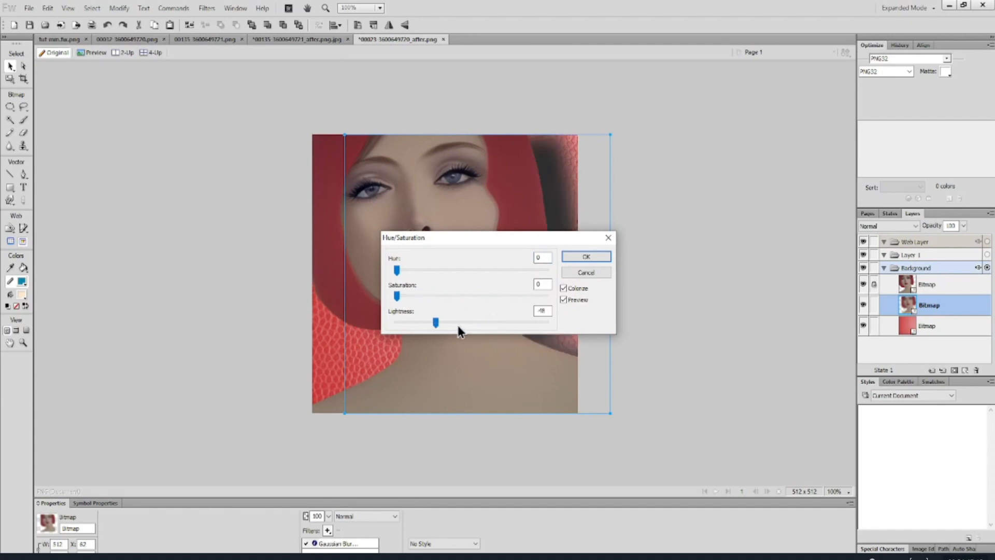
left_click(602, 257)
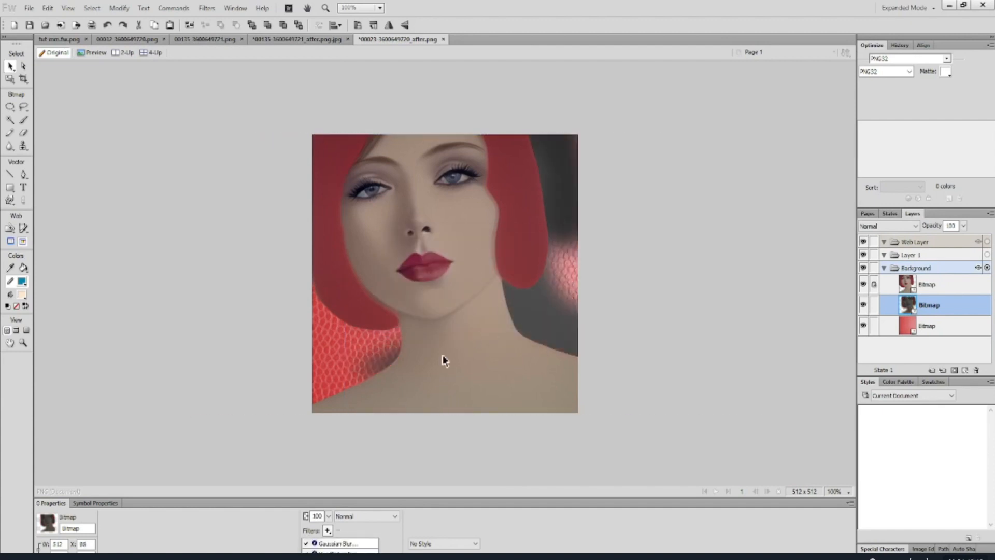
- Shift the dark shadow copy to about X 87, slightly upward, and reduce its opacity to 41
left_click_drag(443, 361, 443, 391)
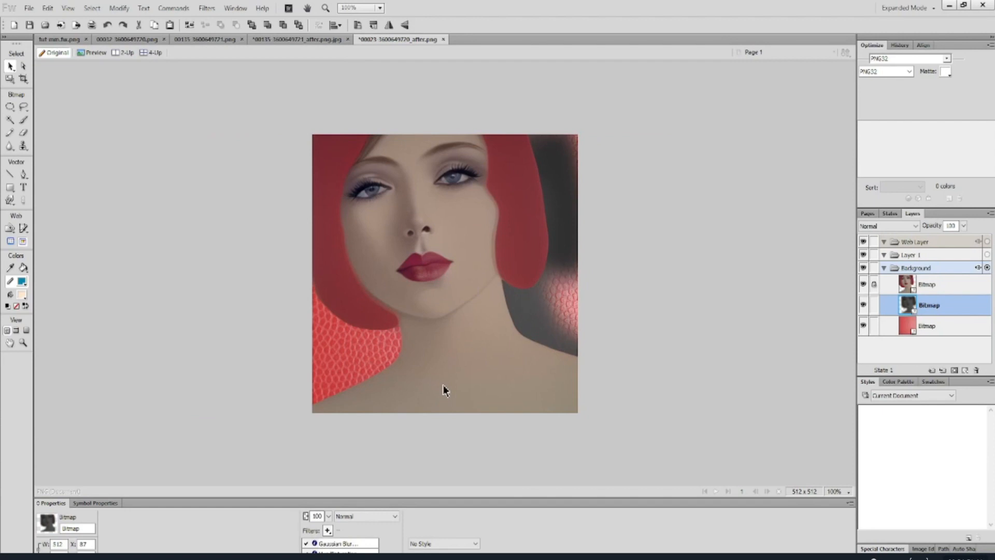
mouse_move(329, 499)
left_mouse_down()
mouse_move(330, 522)
mouse_move(331, 506)
left_mouse_up()
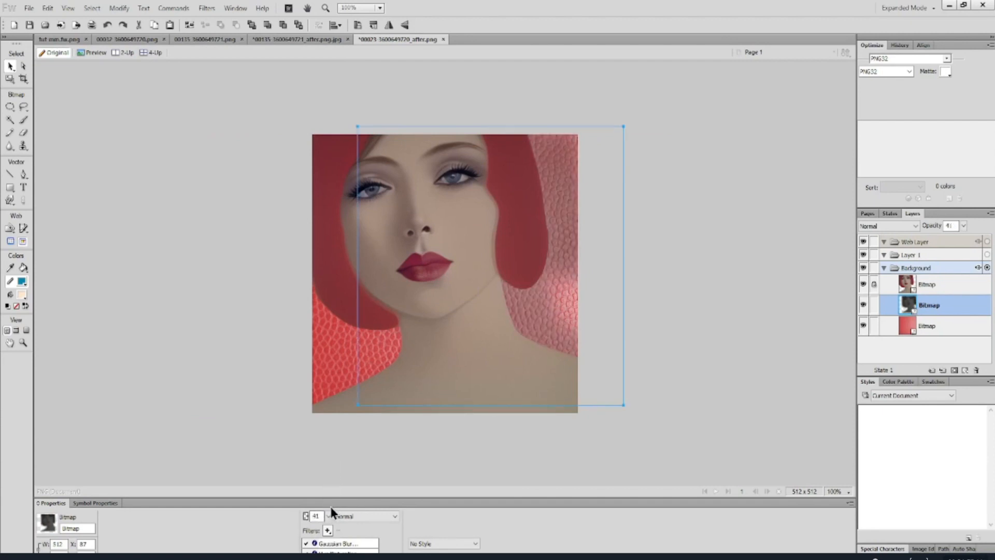
- Darken the leather background to deep red by lowering the lightness in its existing Hue/Saturation filter
left_click(333, 371)
double_click(341, 543)
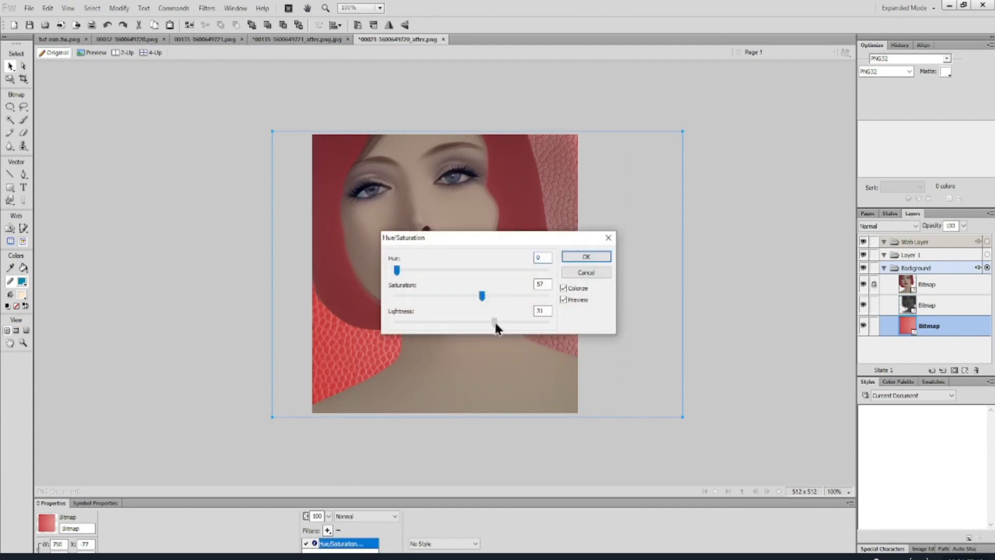
left_click_drag(496, 324, 434, 324)
left_click(572, 256)
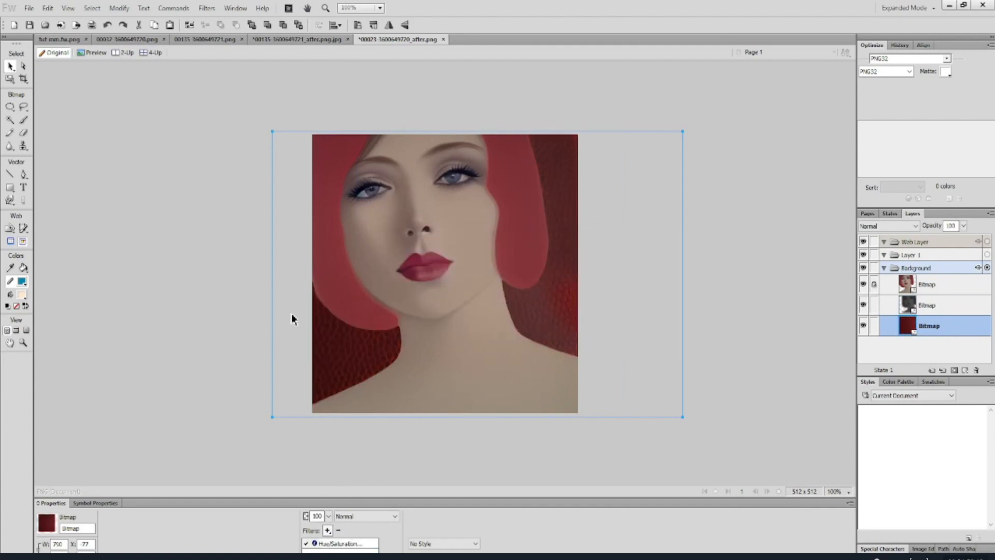
- Reduce the Gaussian Blur radius of the shadow copy to 4.0
left_click(521, 309)
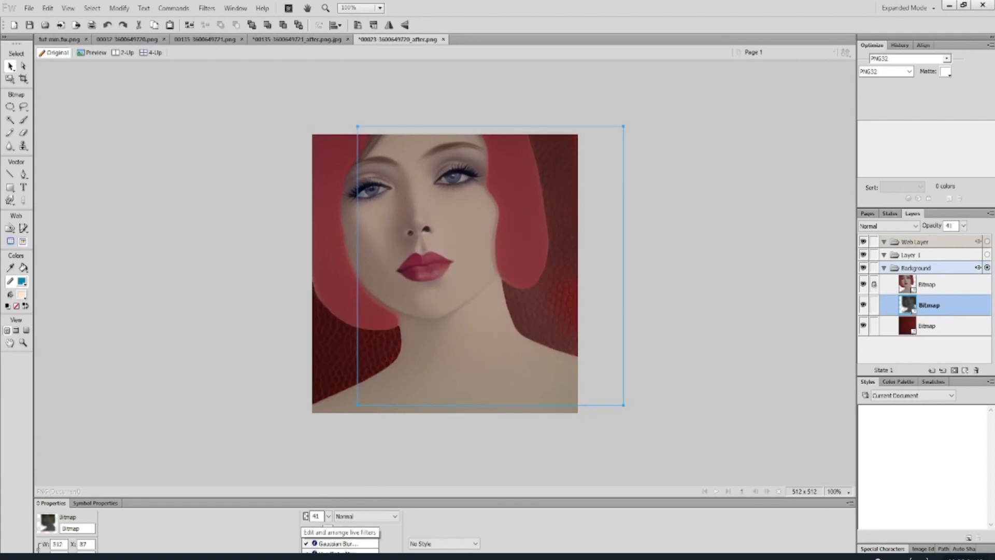
double_click(337, 543)
left_click_drag(471, 288, 438, 293)
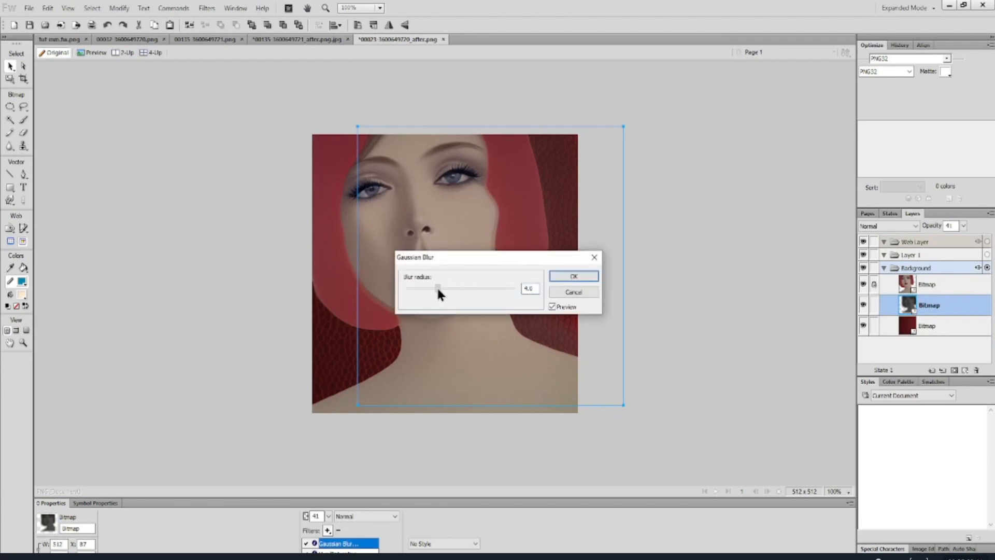
left_click(563, 295)
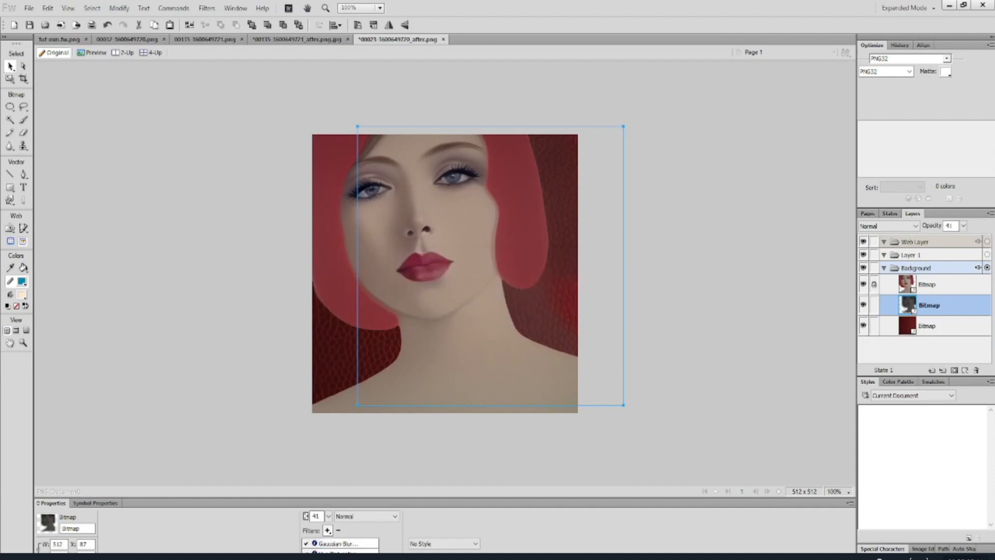
double_click(337, 543)
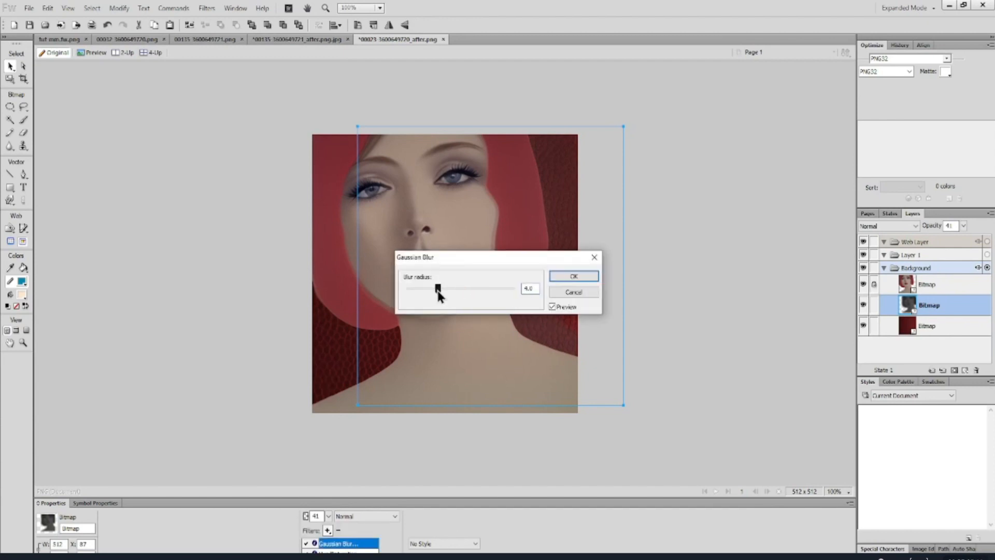
left_click(587, 276)
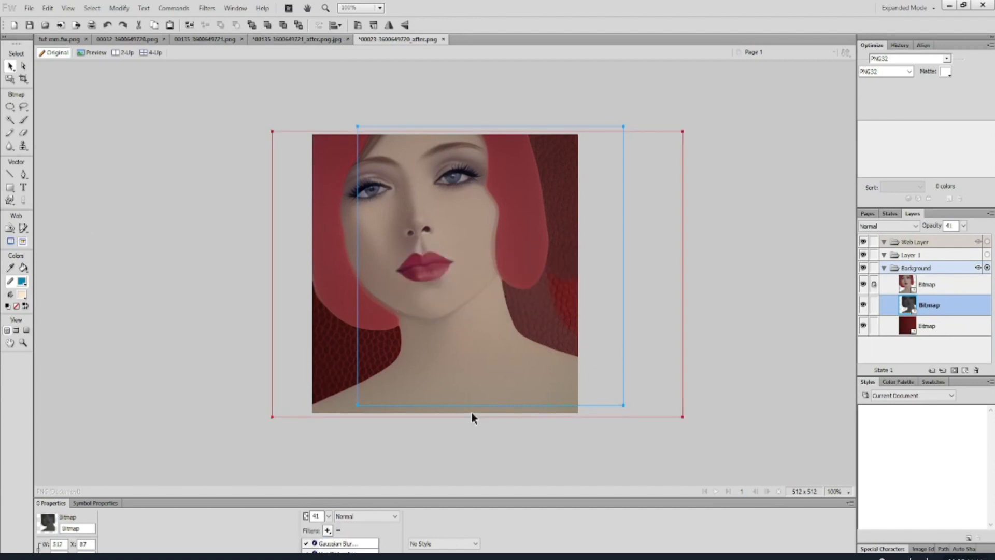
left_click(700, 428)
left_click(310, 376)
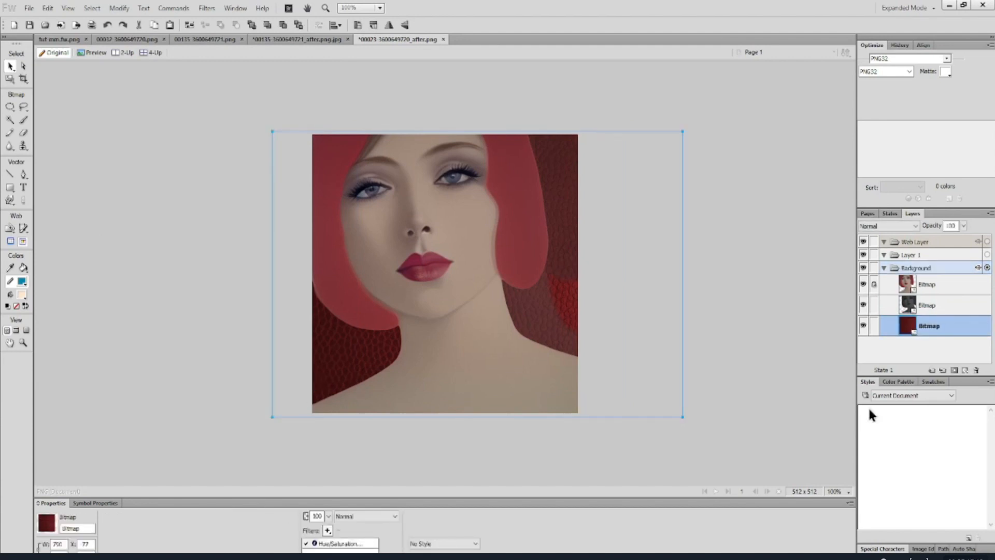
left_click(940, 306)
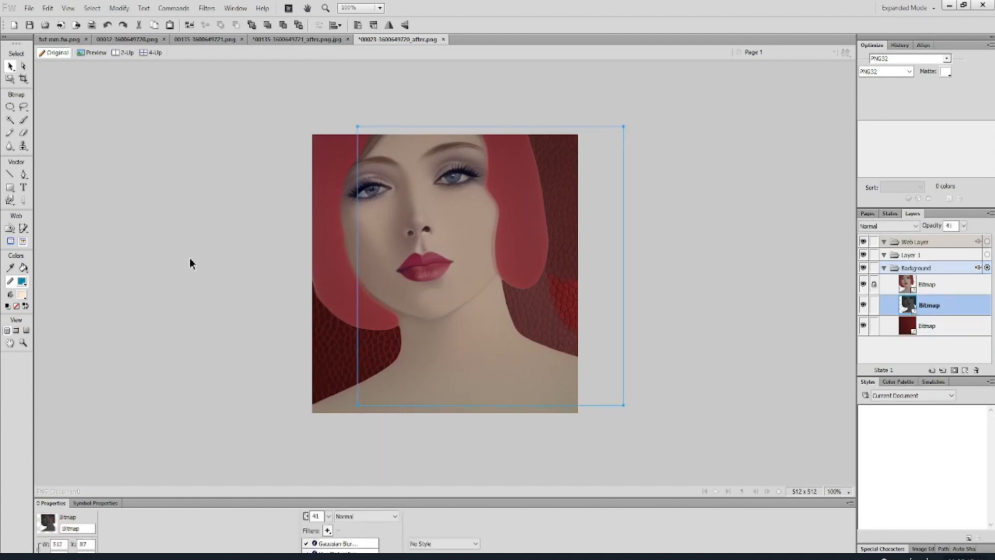
left_click(28, 9)
left_click(60, 198)
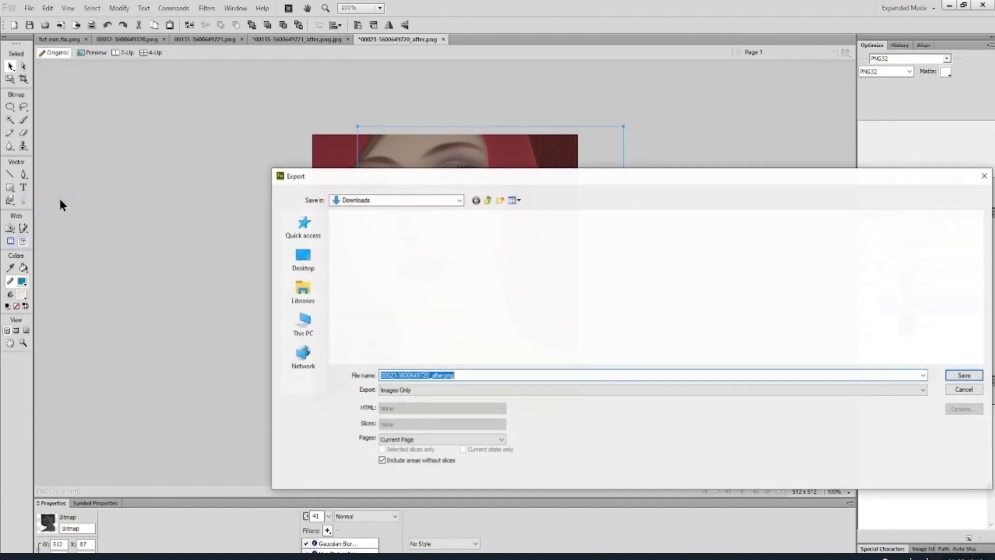
left_click(965, 371)
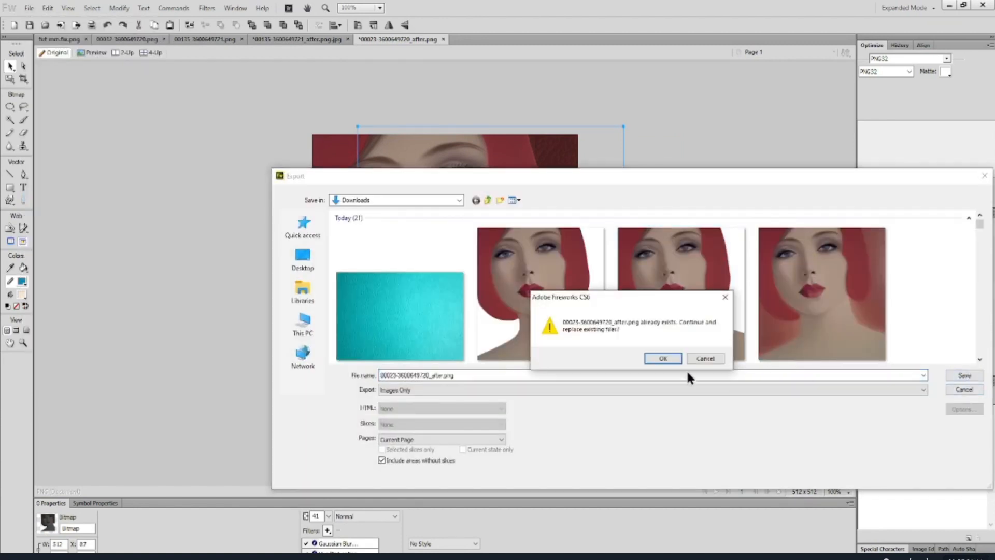
left_click(658, 356)
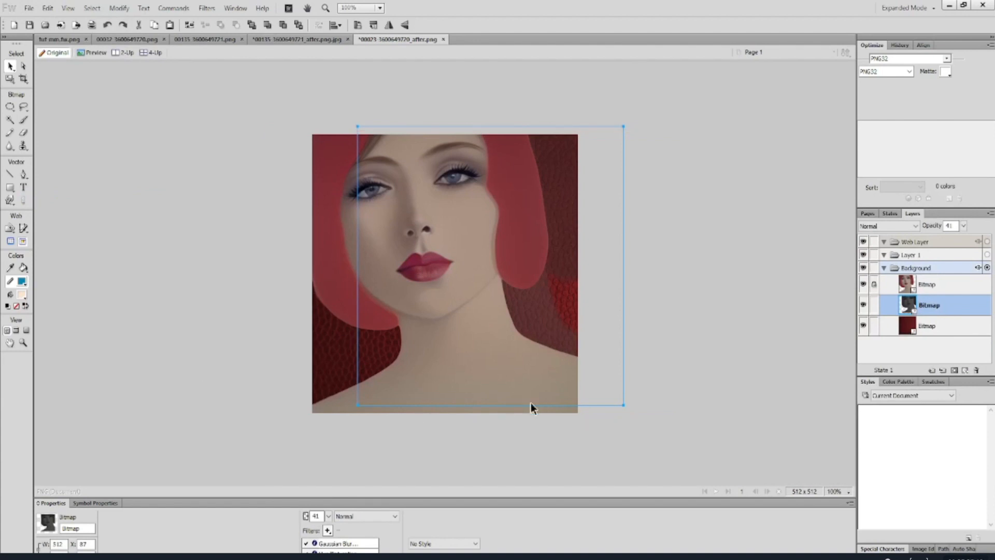
left_click(504, 469)
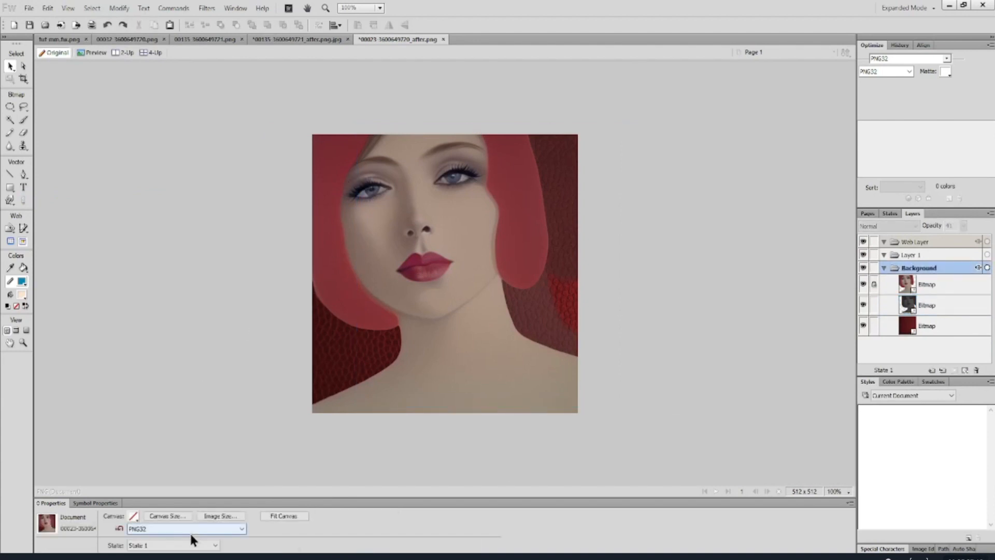
mouse_move(292, 556)
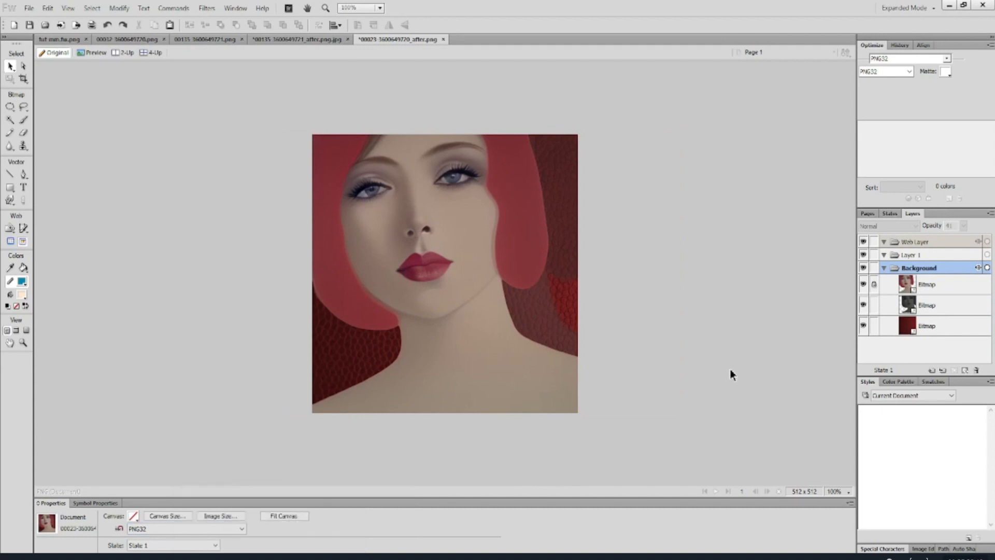